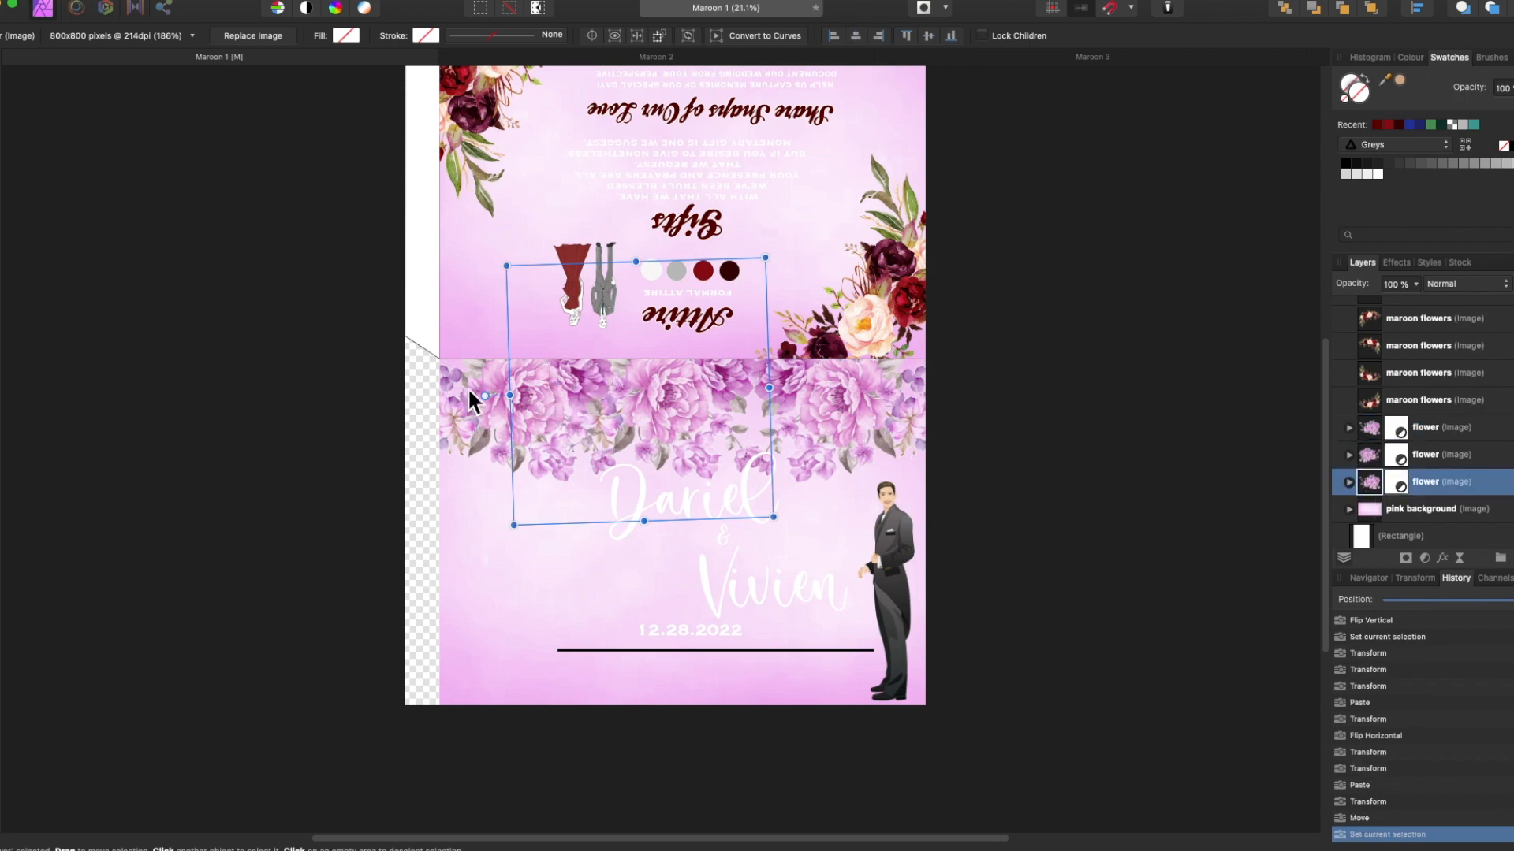
Paste a copy of the pink flower, shrink and rotate it into the bottom-left corner.
key(super+v)
drag(623, 425, 456, 714)
drag(489, 678, 512, 640)
drag(642, 523, 600, 555)
drag(482, 686, 536, 650)
drag(390, 596, 552, 743)
drag(525, 635, 498, 709)
drag(630, 777, 608, 762)
drag(525, 807, 512, 755)
Paste a second flower copy, mirror it horizontally, and place it at the bottom-right.
key(super+v)
right_click(823, 670)
mouse_move(912, 629)
drag(473, 670, 858, 657)
click(1025, 670)
Hide the groom, delete the leftover maroon flowers, and nudge the bottom-right flower up and right.
click(897, 528)
click(1443, 402)
shift+click(1443, 504)
key(Delete)
click(1372, 451)
click(1372, 425)
key(Up)
key(Right)
key(Right)
key(Right)
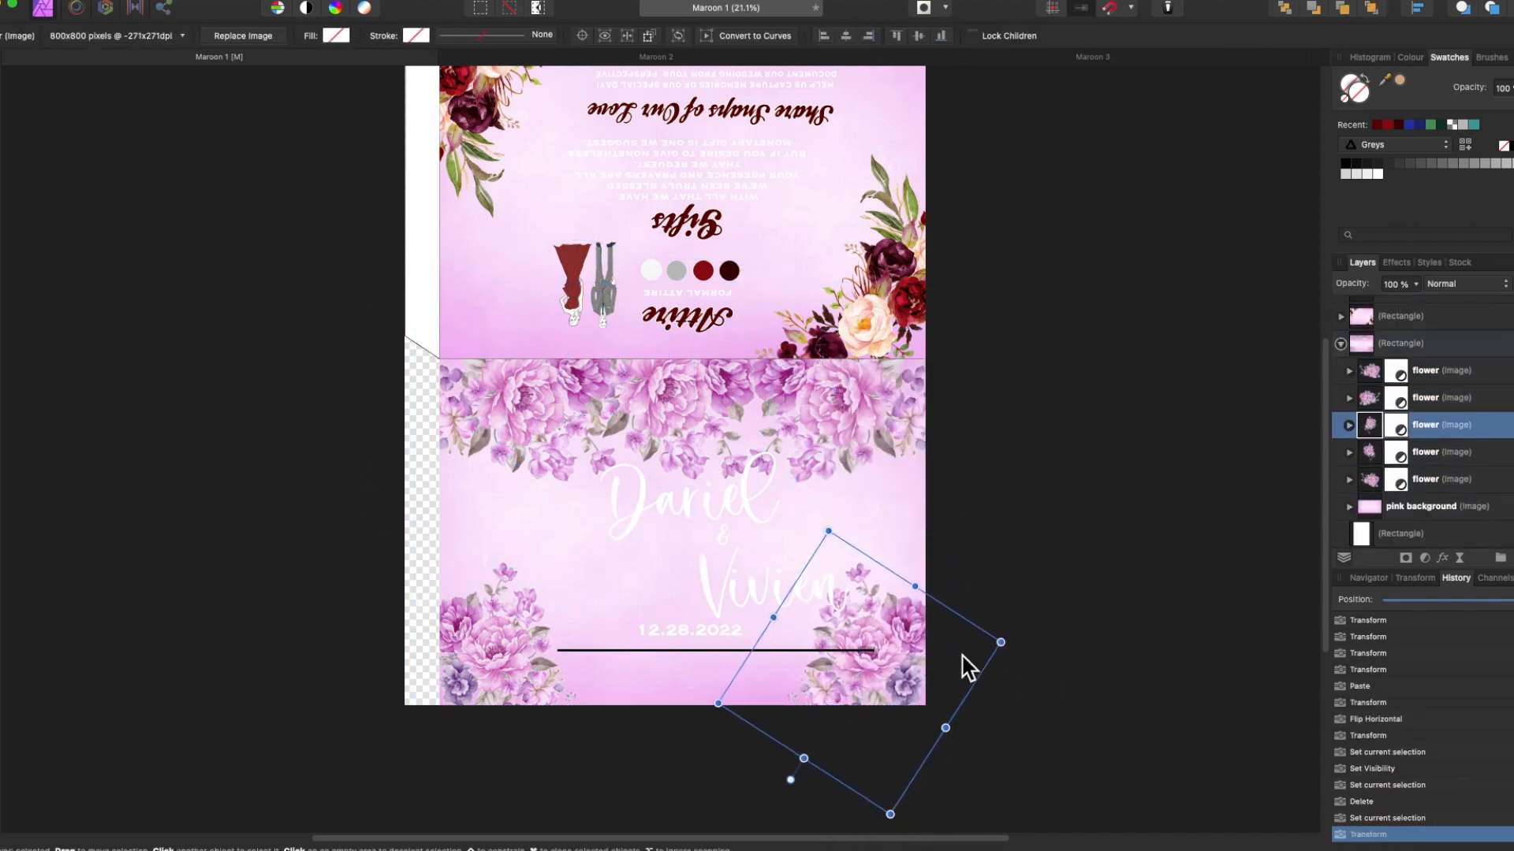
Replace the names Dariel and Vivien with Joselito and Rodalyn.
double_click(669, 497)
key(super+a)
text(Joselito)
click(736, 591)
key(super+a)
text(Rodalyn)
Bring in a reference image and colour Joselito with pink sampled from it.
click(258, 809)
drag(504, 493, 490, 334)
drag(510, 465, 495, 593)
click(678, 506)
drag(1385, 80, 528, 481)
click(1399, 79)
Delete the reference image, fill Rodalyn with the same pink, and show the groom again.
click(428, 424)
key(Delete)
click(757, 585)
click(1399, 80)
click(709, 504)
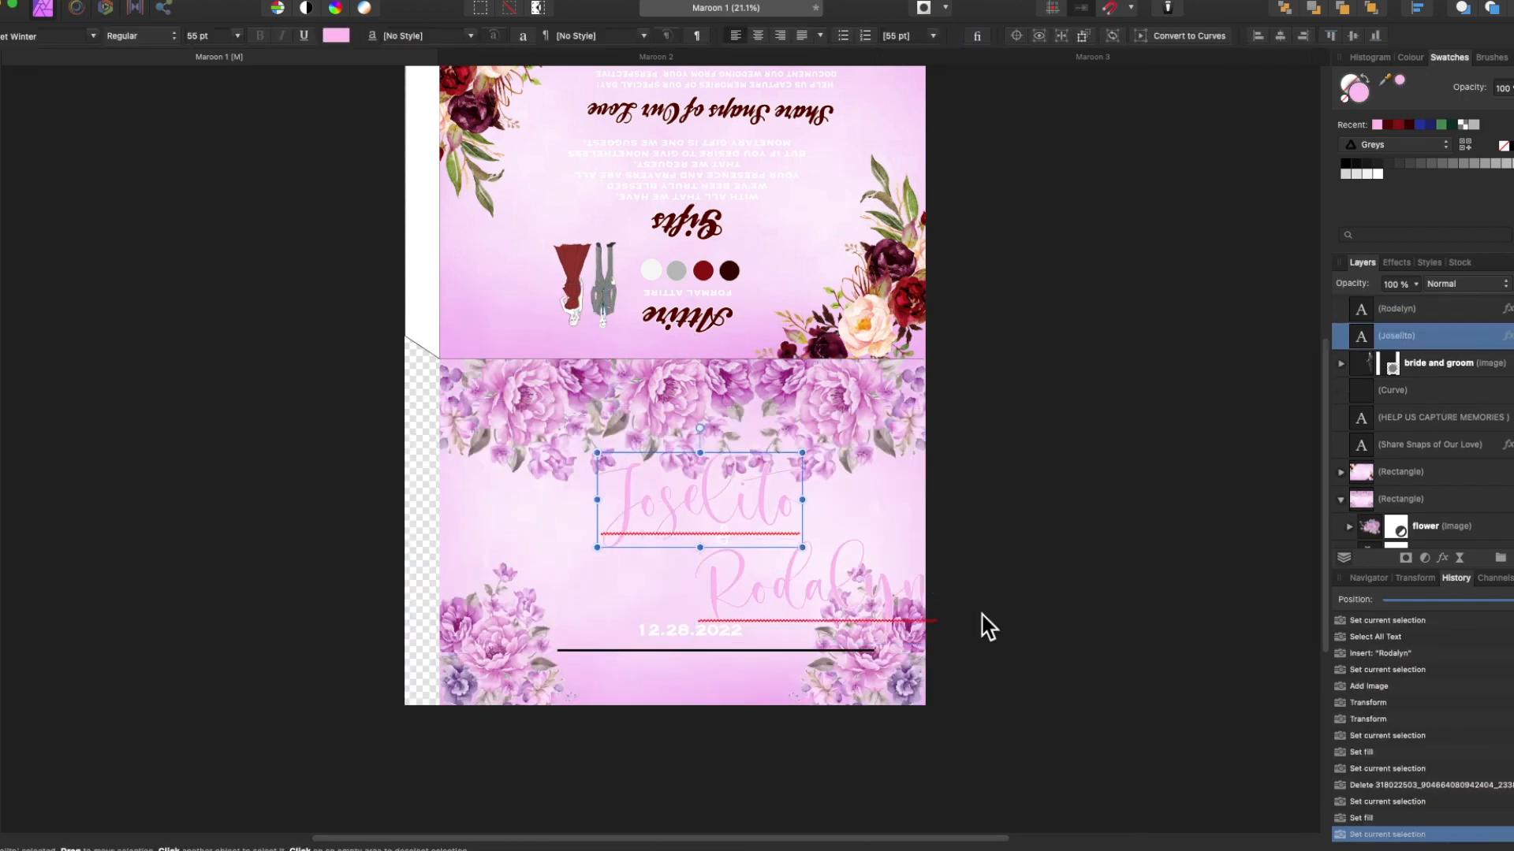
click(1511, 364)
drag(843, 597, 762, 597)
scroll(762, 598, up, 4)
Add a white outline layer effect to both Joselito and Rodalyn.
click(713, 378)
click(1442, 558)
double_click(1253, 510)
click(709, 516)
double_click(1254, 510)
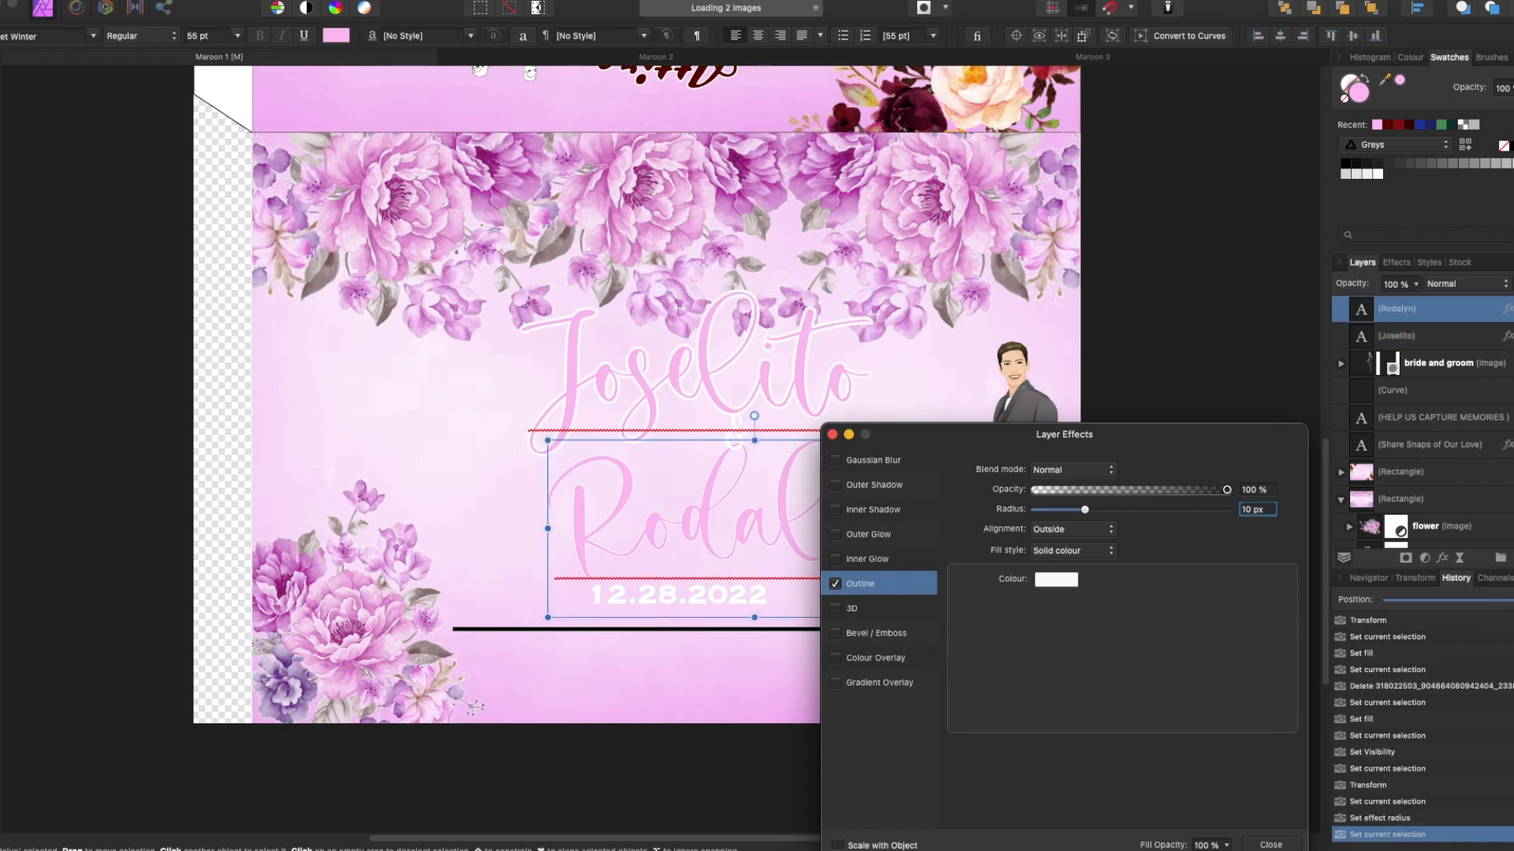
click(842, 433)
Set both Rodalyn and Joselito in the Romantic Lovely font.
click(93, 37)
scroll(98, 181, up, 3)
click(97, 193)
click(647, 364)
click(93, 37)
click(98, 193)
Reveal the hidden bride figure and move Rodalyn up about 30 px.
click(657, 391)
scroll(1443, 418, up, 6)
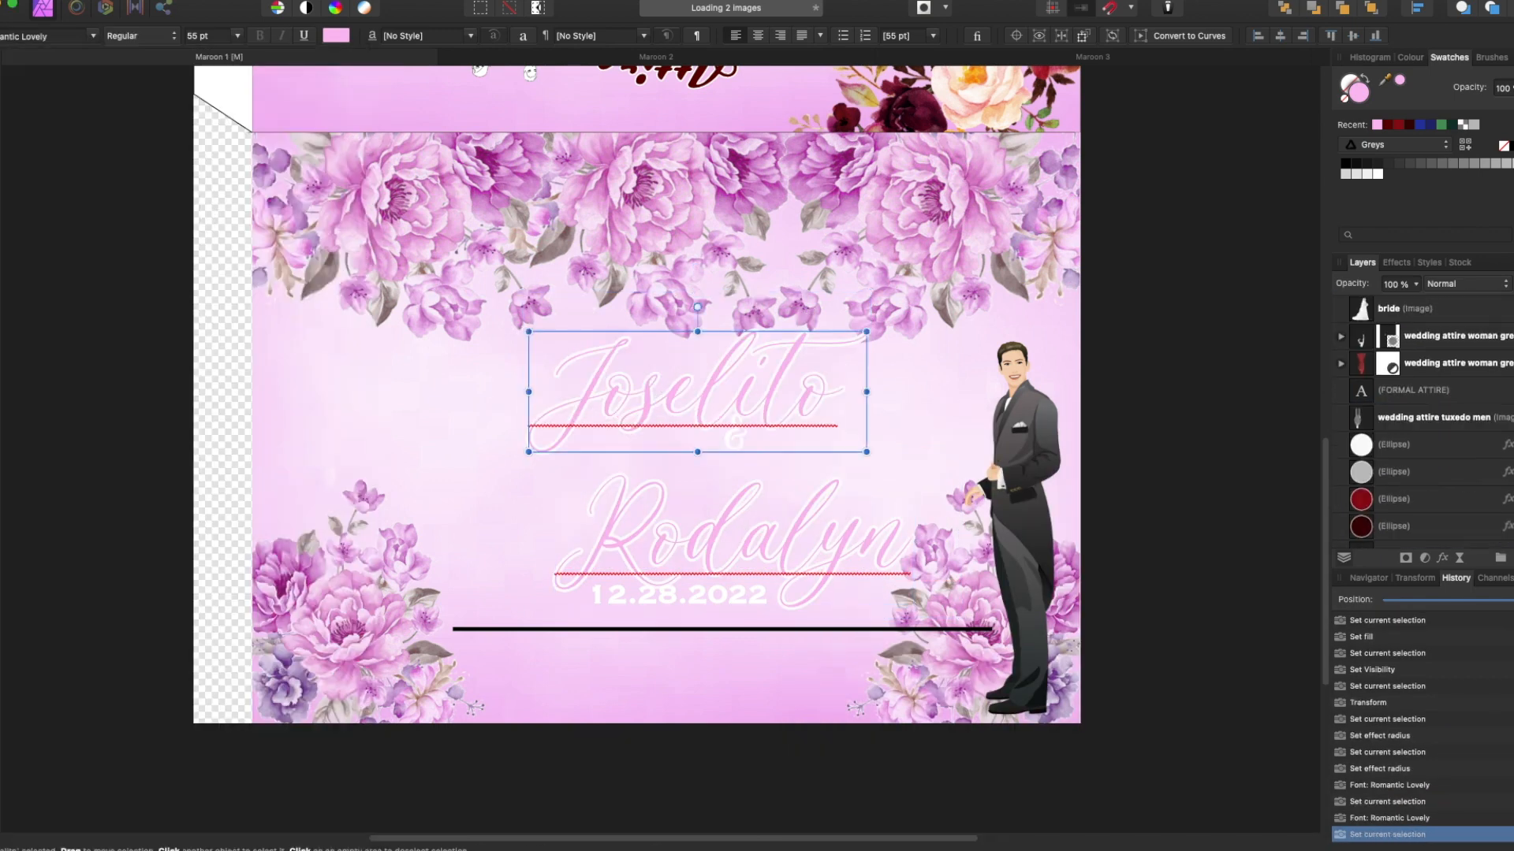
click(1512, 309)
drag(709, 531, 709, 508)
Set the names' font size to 50 pt and reposition both.
click(236, 37)
double_click(205, 37)
text(50)
click(707, 380)
double_click(206, 36)
text(50)
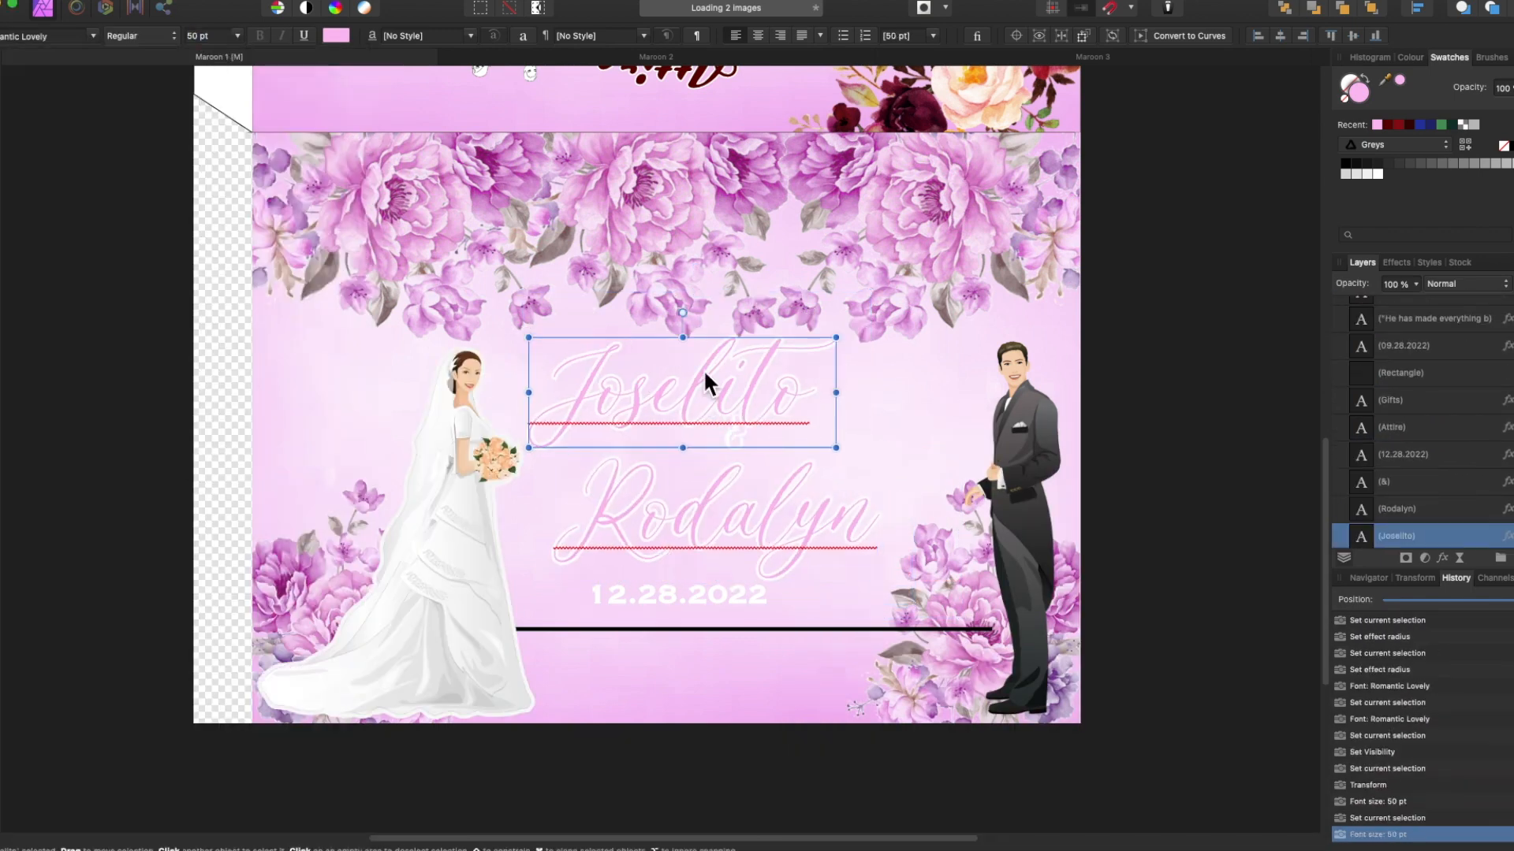
drag(707, 377, 703, 370)
drag(763, 516, 784, 499)
Move the ampersand below the names in stacking order, enlarge it, and check Joselito's outline effect.
click(1409, 480)
drag(1361, 495, 1380, 547)
drag(772, 530, 801, 557)
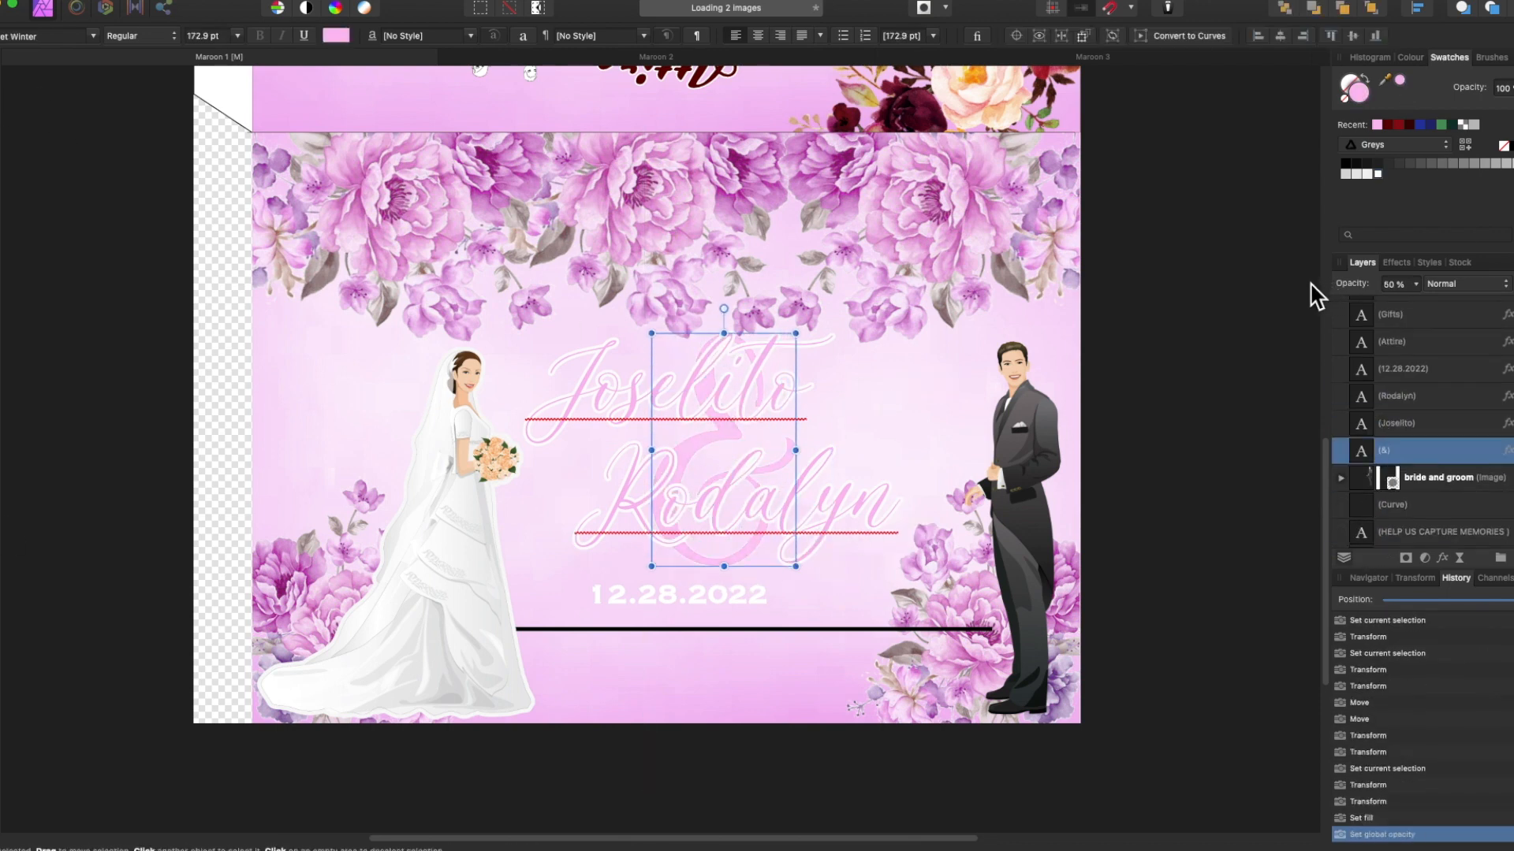
click(1396, 423)
click(1442, 557)
drag(1212, 423, 1426, 398)
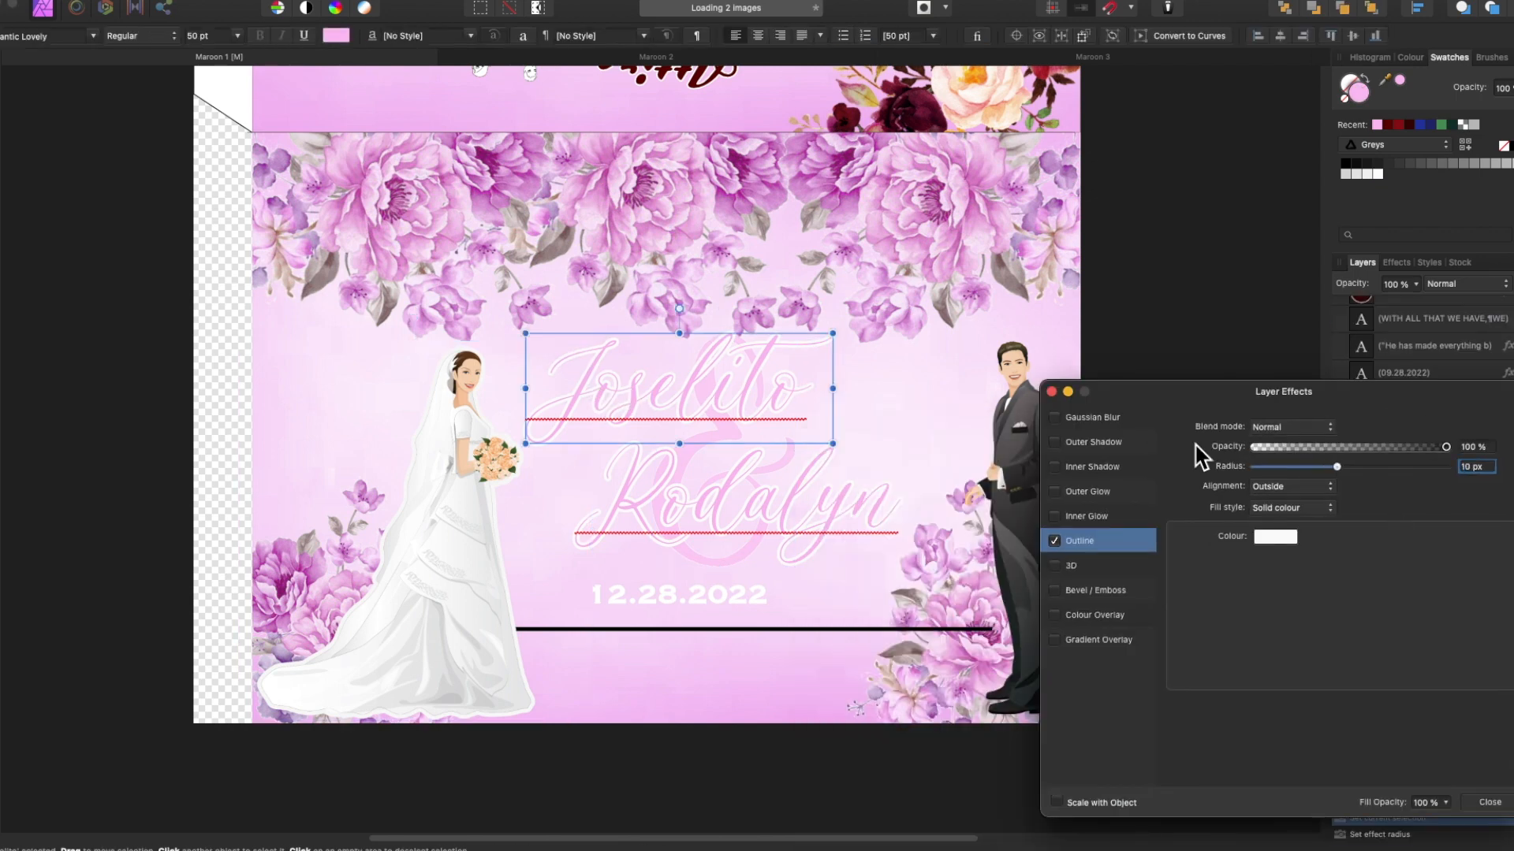
click(1051, 392)
Shift Rodalyn right and slightly up on the page.
click(1490, 524)
click(1497, 534)
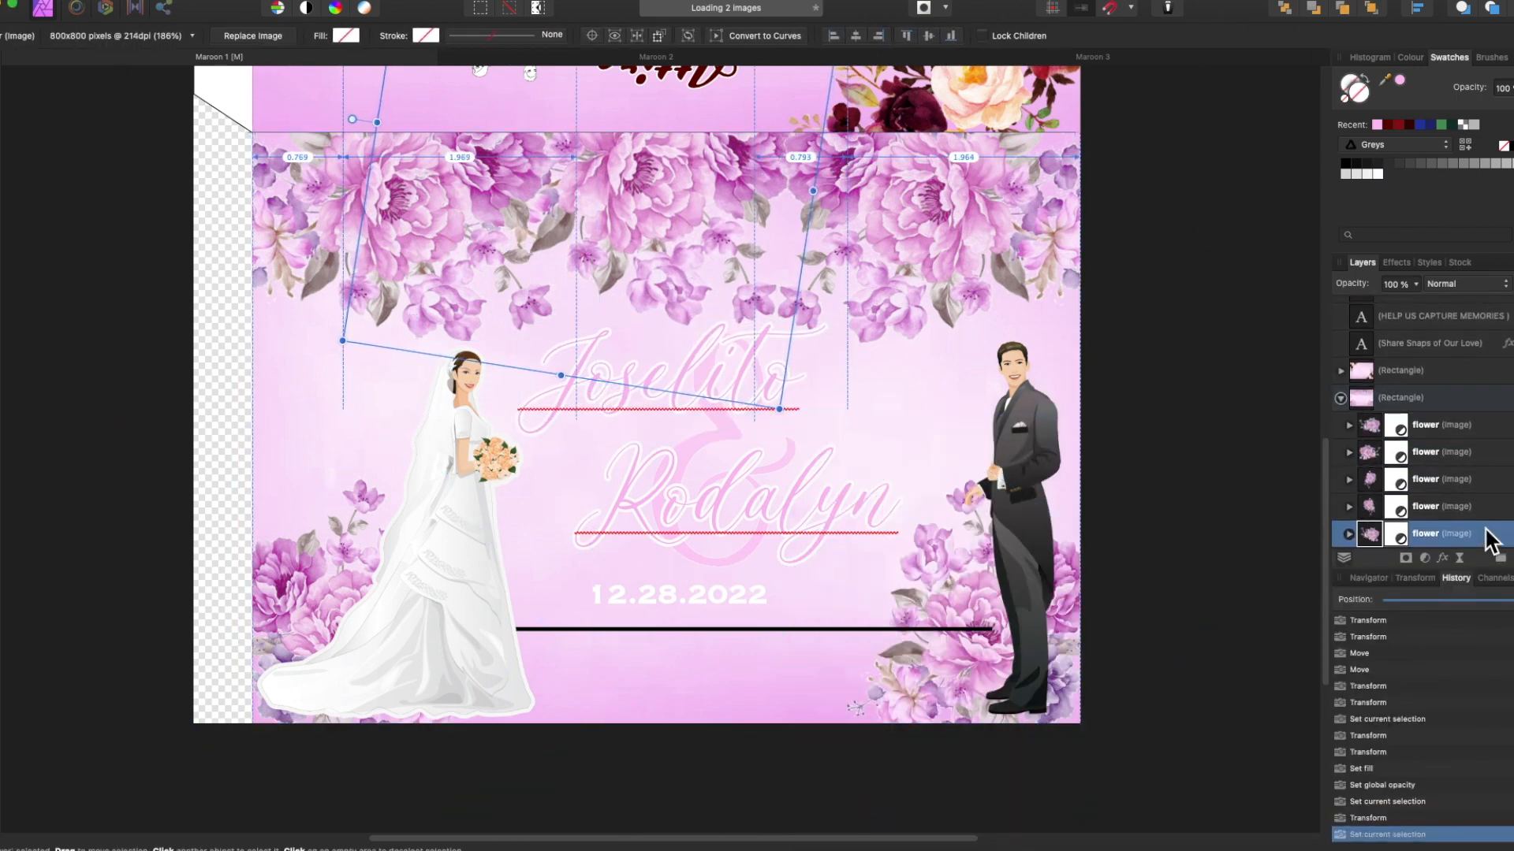
click(732, 493)
drag(731, 493, 767, 481)
click(735, 561)
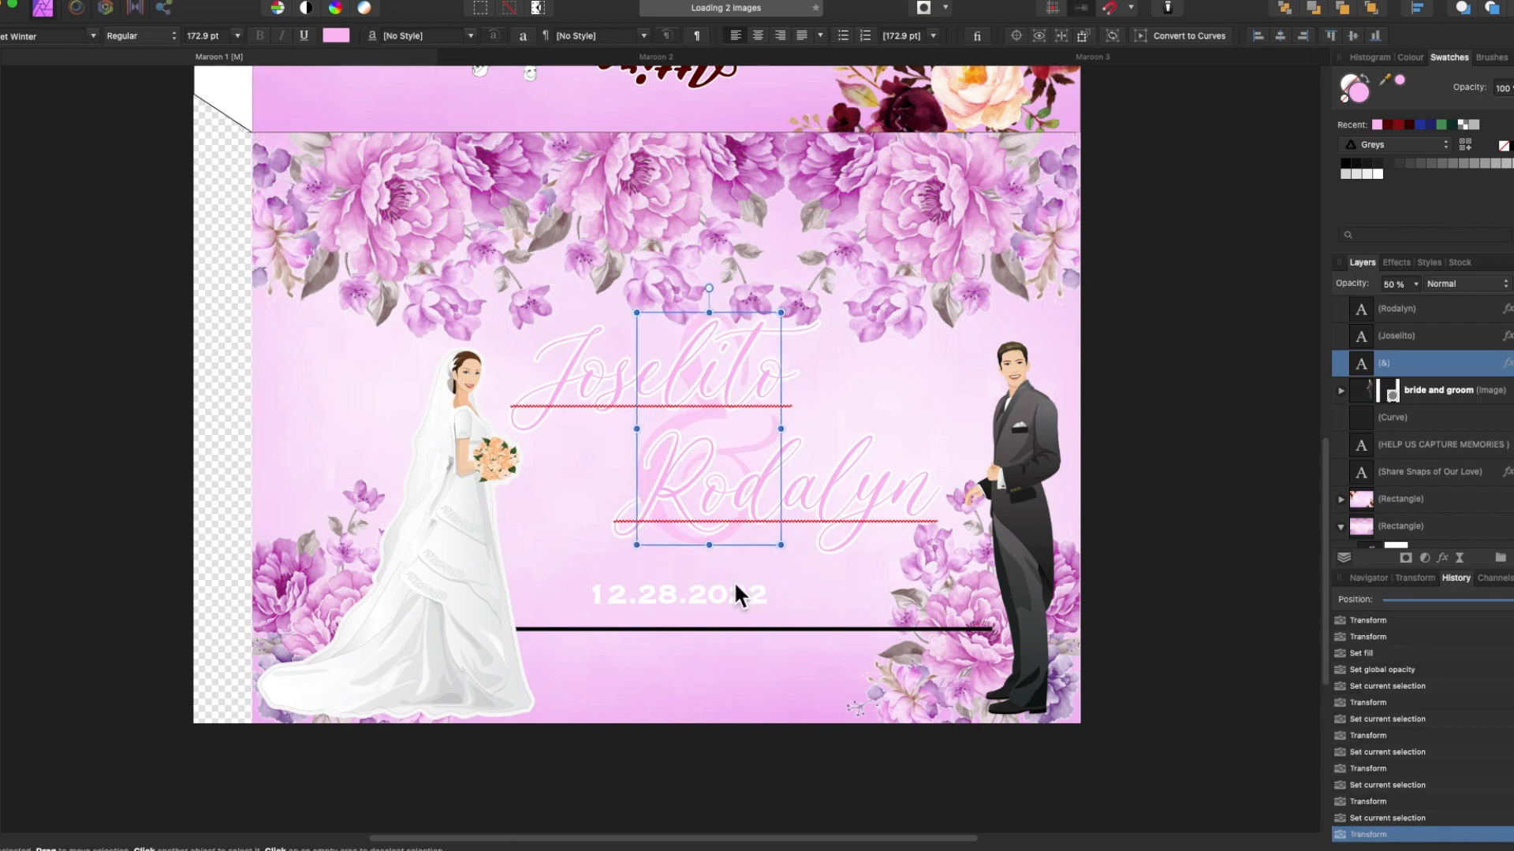
Fill the date 12.28.2022 pink, give it an outline, and move it up and right.
click(734, 589)
click(1377, 125)
click(1443, 558)
click(1051, 392)
click(736, 389)
drag(689, 605, 737, 564)
Reduce the names to 45 pt, then shrink and reposition the ampersand.
click(736, 390)
click(206, 36)
text(45)
click(801, 480)
drag(801, 481, 826, 455)
drag(741, 516, 732, 521)
Nudge the background flower image up and move the date up and left.
click(686, 272)
click(1341, 507)
scroll(1419, 504, down, 3)
click(1485, 529)
drag(674, 283, 674, 276)
drag(728, 562, 717, 540)
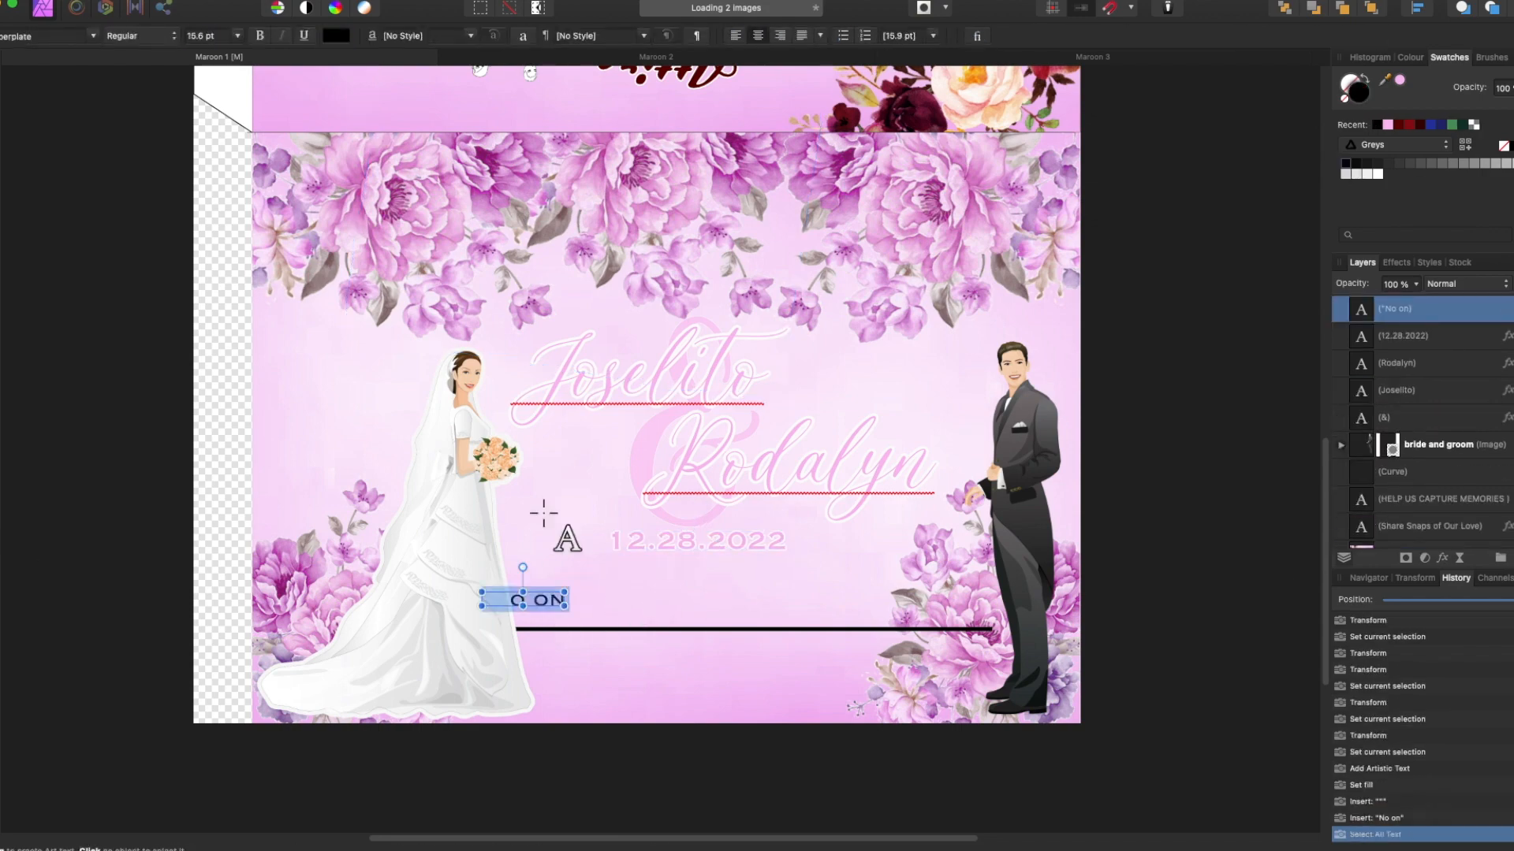
Set the verse in Arial, finish it with 'us."', and break lines before 'but' and 'God'.
click(93, 35)
click(209, 204)
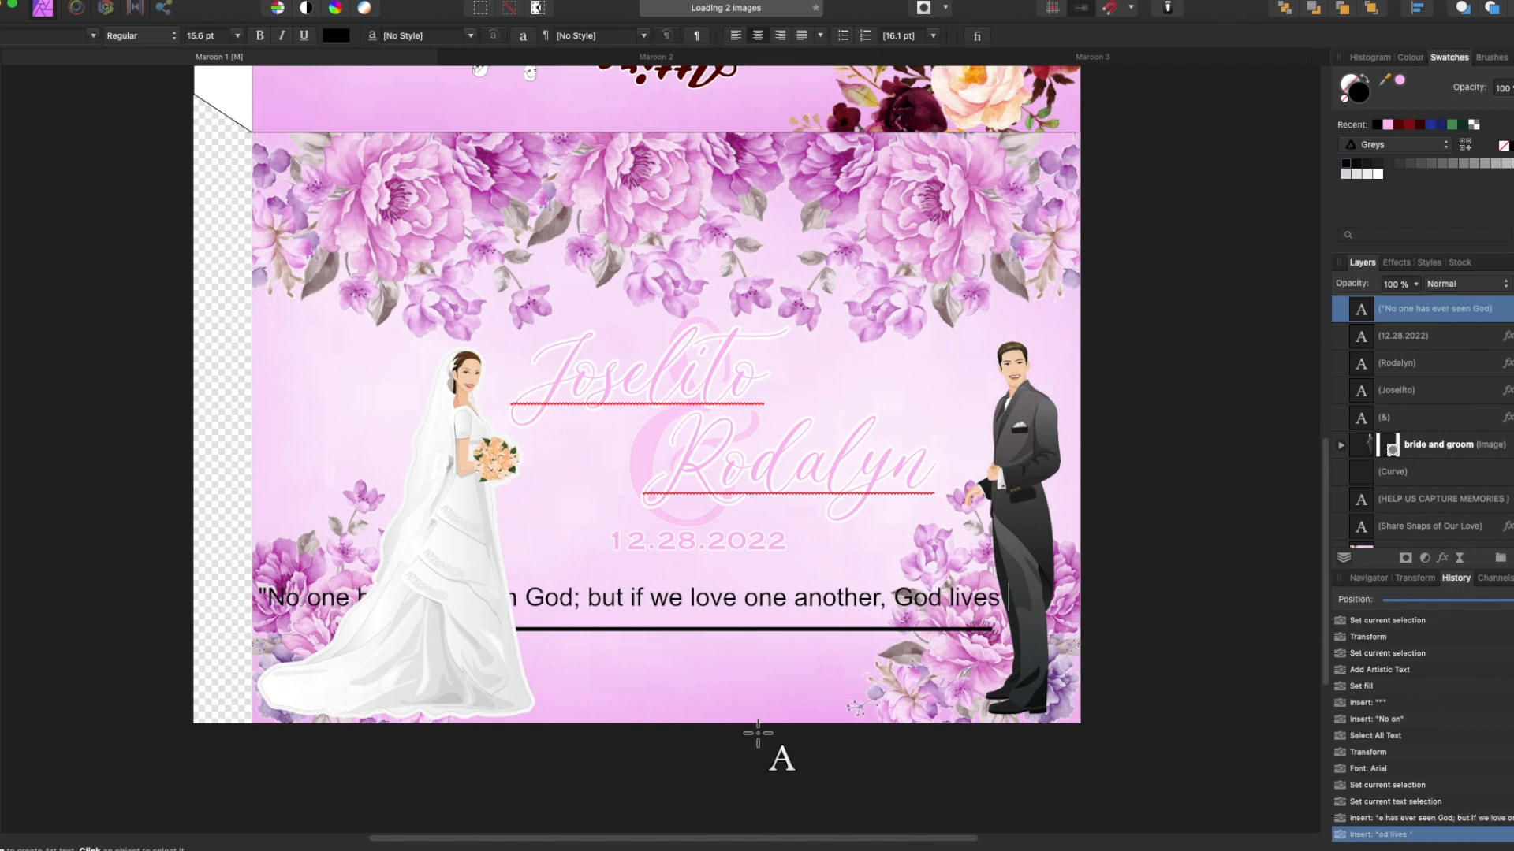
text(us.")
click(343, 598)
key(BackSpace)
key(Return)
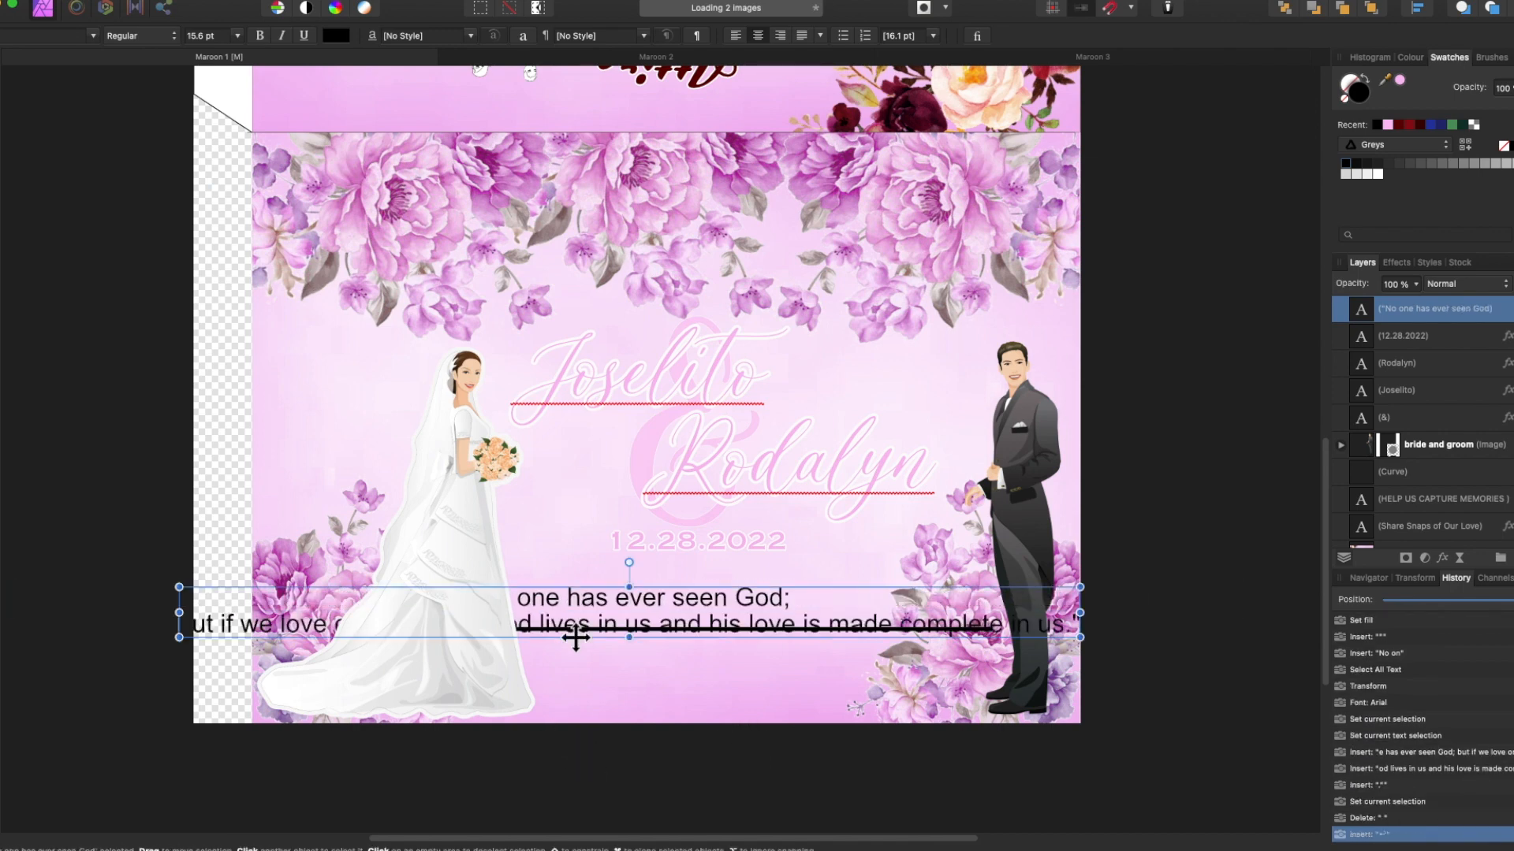
key(Left)
key(Left)
key(Left)
key(Left)
key(Left)
key(BackSpace)
key(Return)
key(Escape)
key(v)
Move the verse under the date and reduce its size to 9 pt.
drag(636, 659, 705, 604)
click(237, 35)
click(211, 209)
click(237, 35)
click(211, 175)
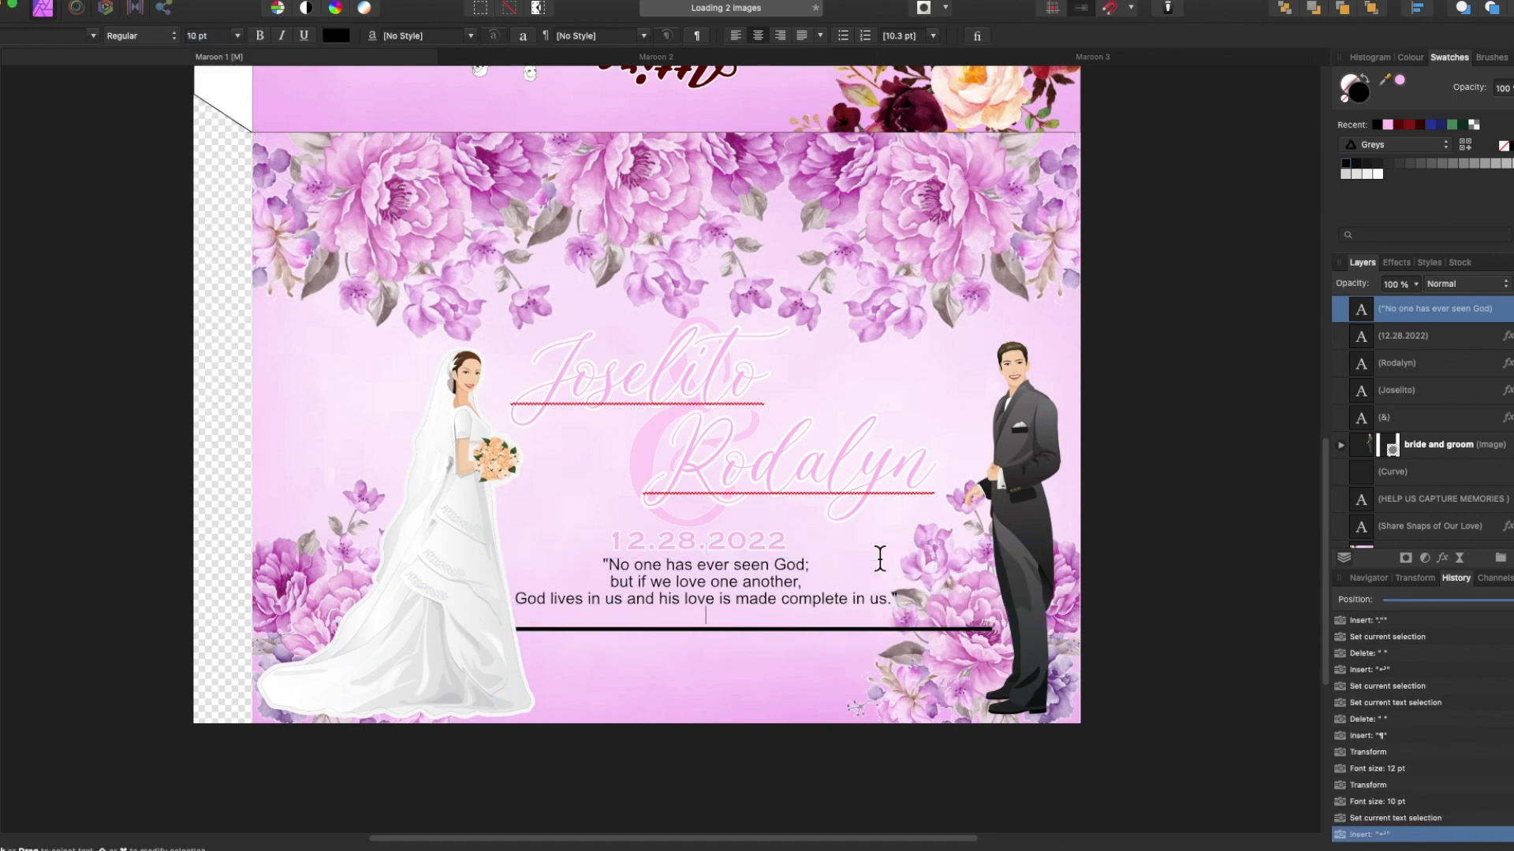
key(super+a)
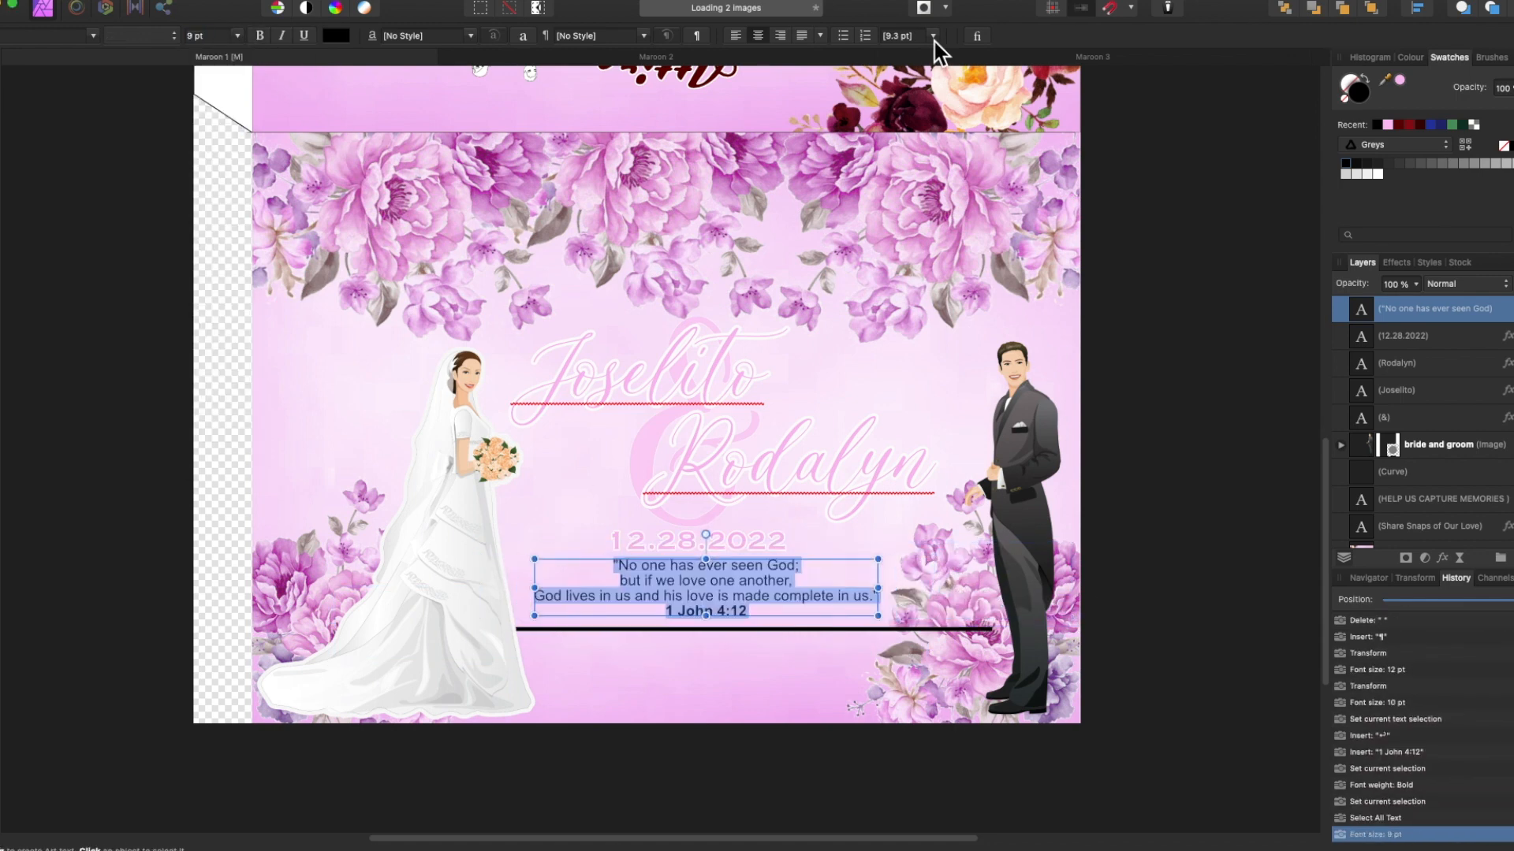
key(super+shift+comma)
key(Escape)
Check the ampersand, date, verse and flower, then select the Attire page's pink background.
click(696, 523)
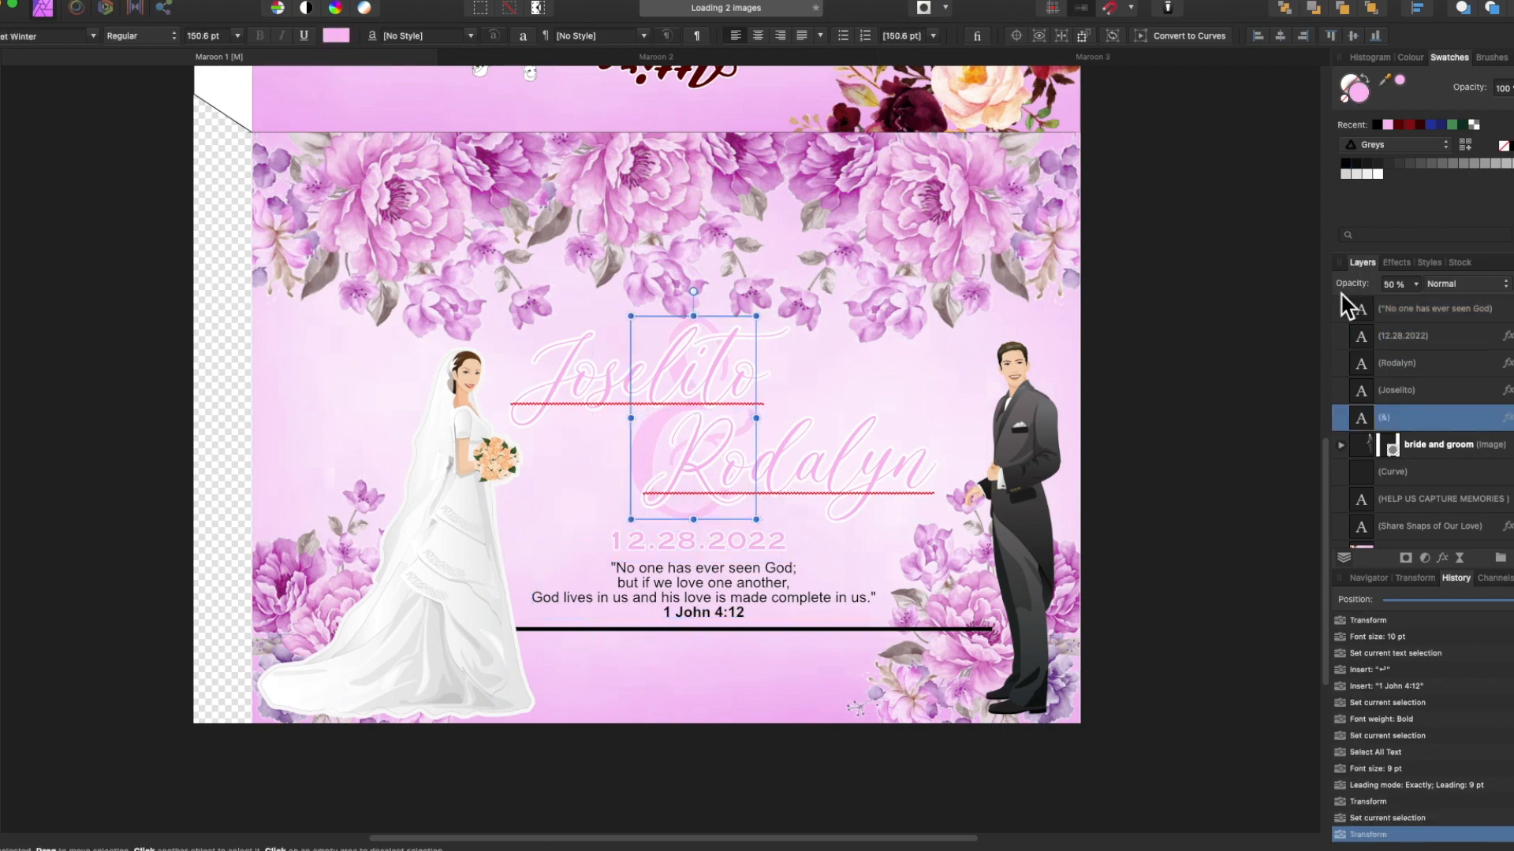
click(730, 544)
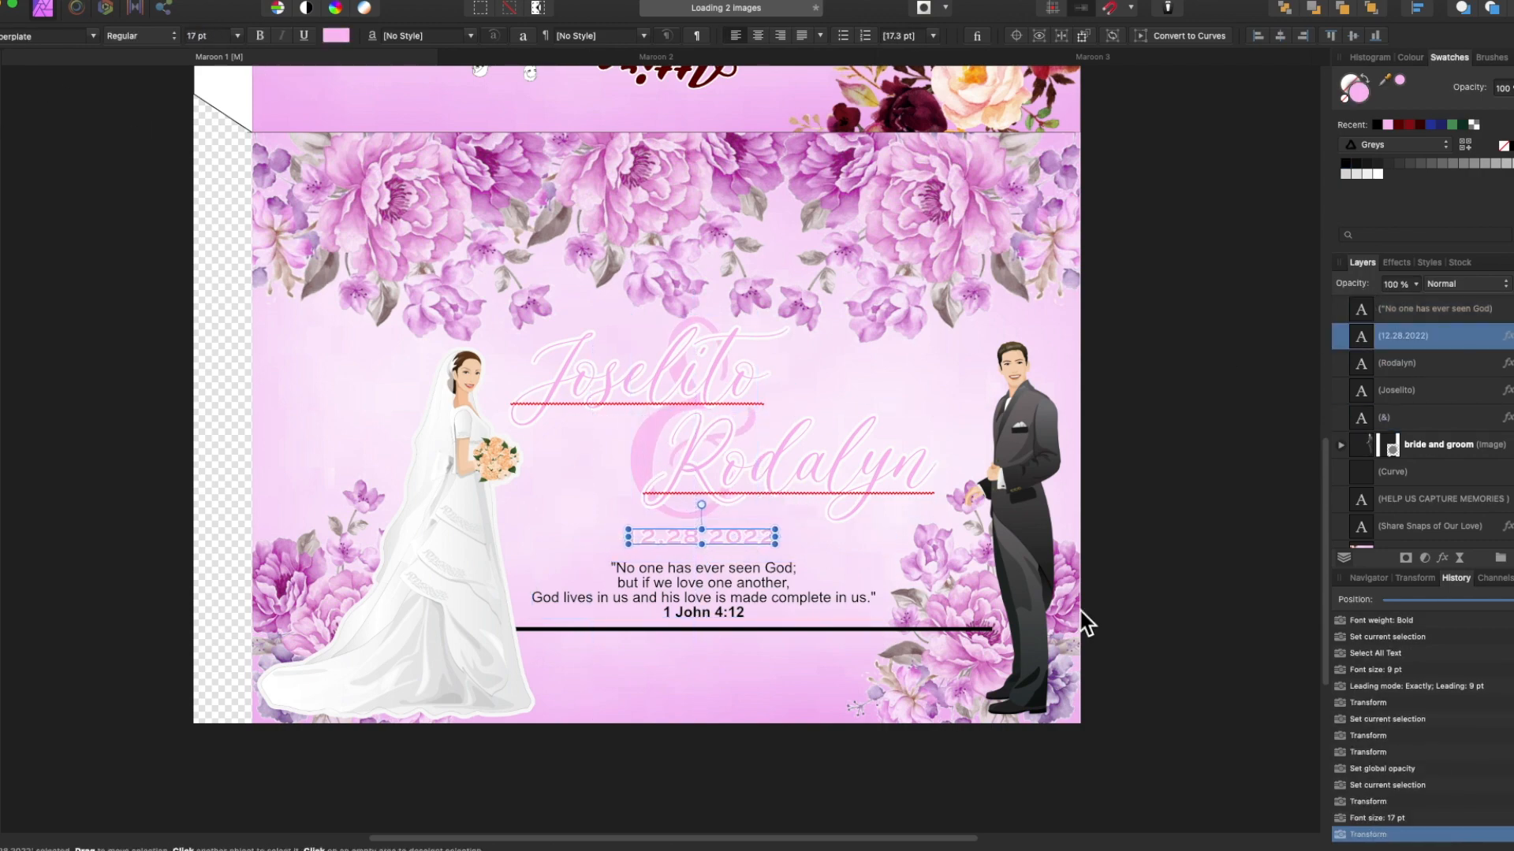
click(738, 593)
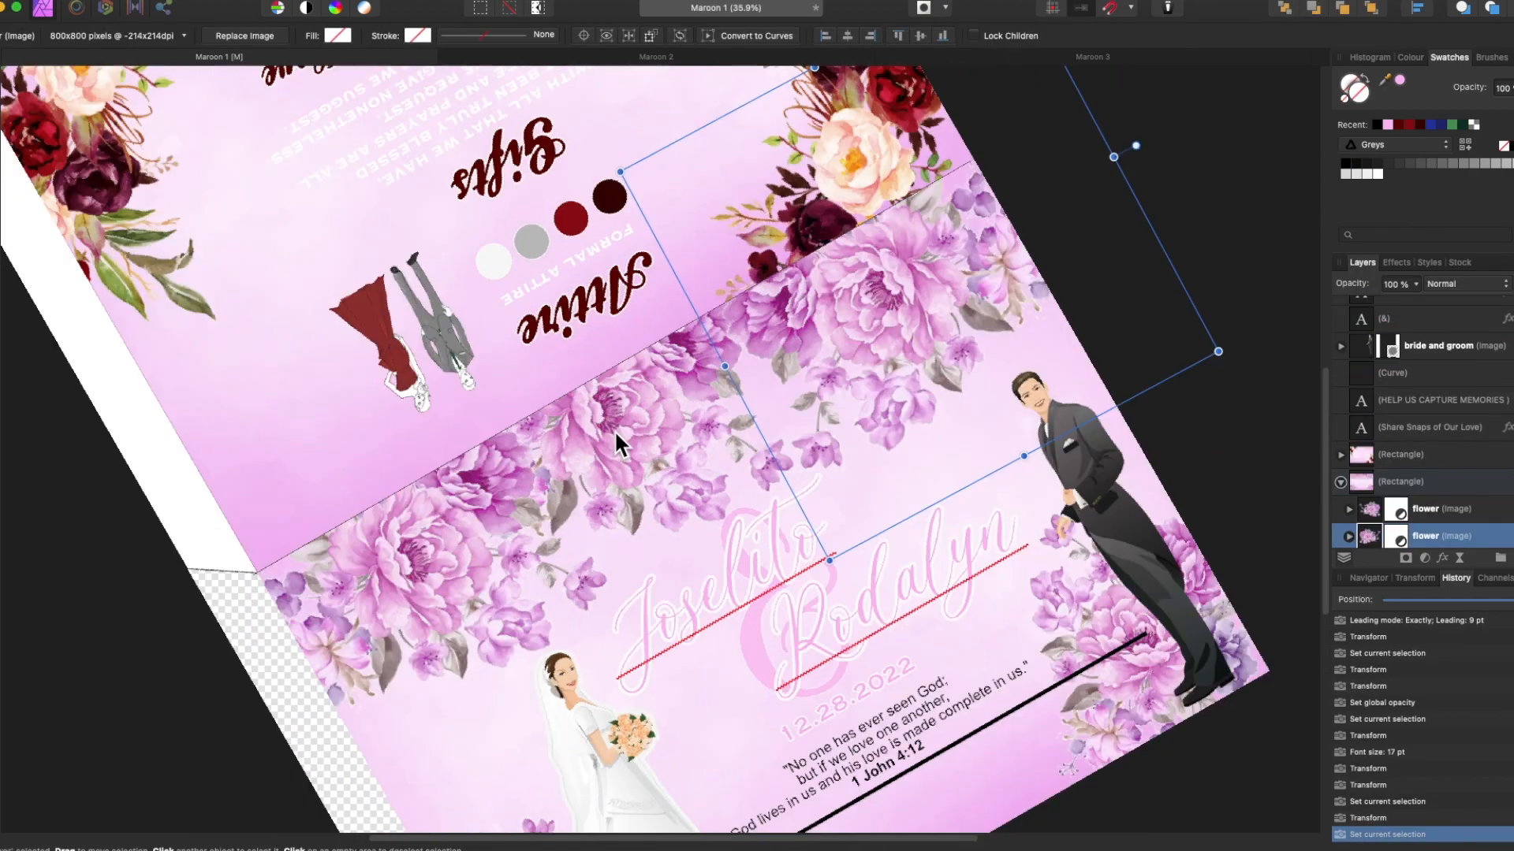
right_click(725, 442)
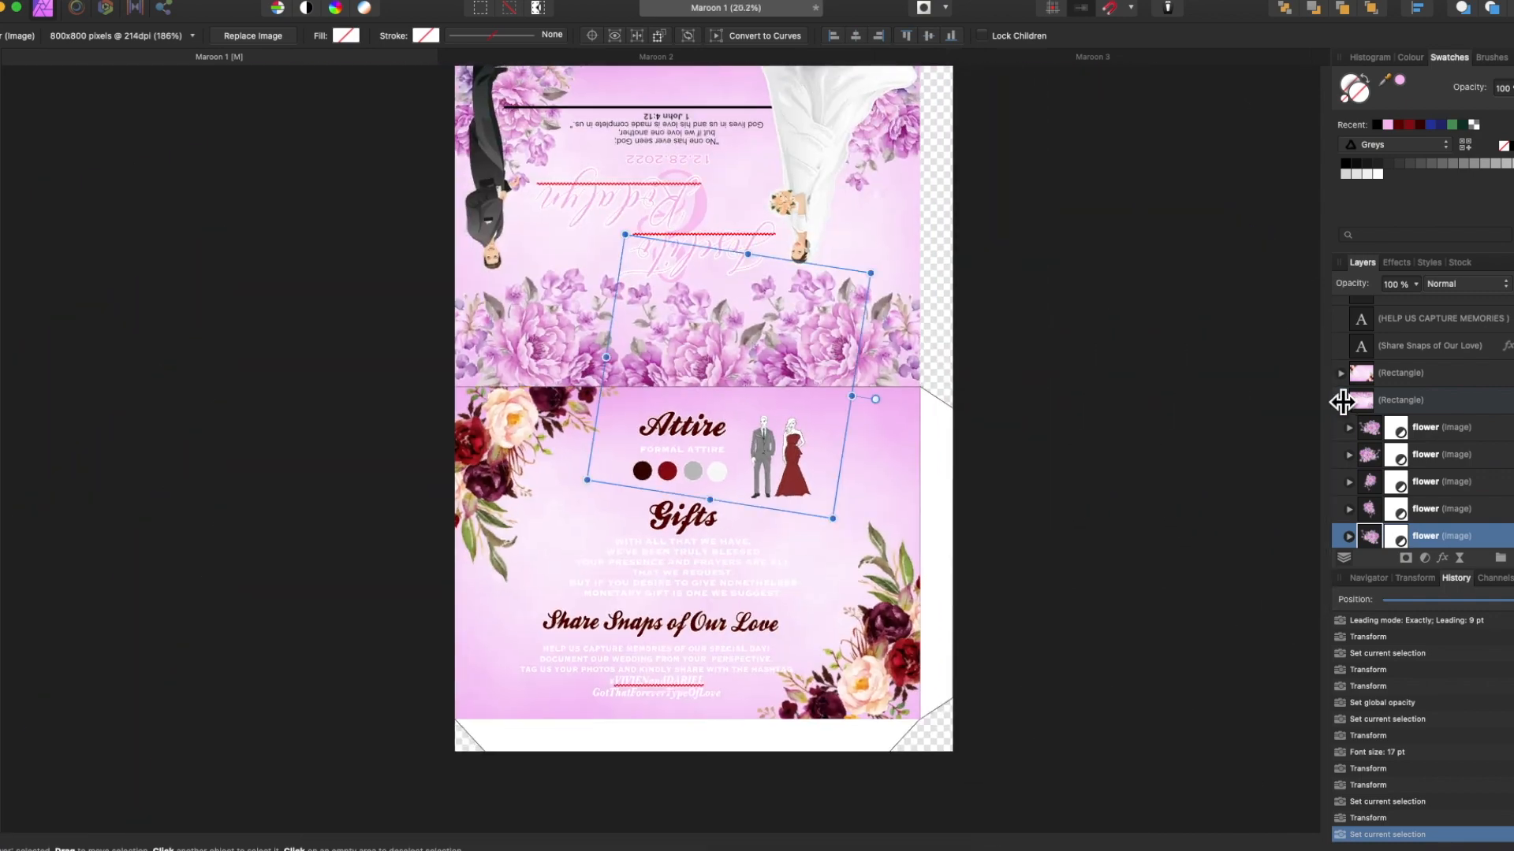
click(1375, 496)
Paste a pink peony onto the Attire page, mirror and flip it, and place it top-left.
click(1372, 506)
key(super+c)
key(super+v)
drag(1372, 505, 1376, 440)
drag(978, 439, 684, 555)
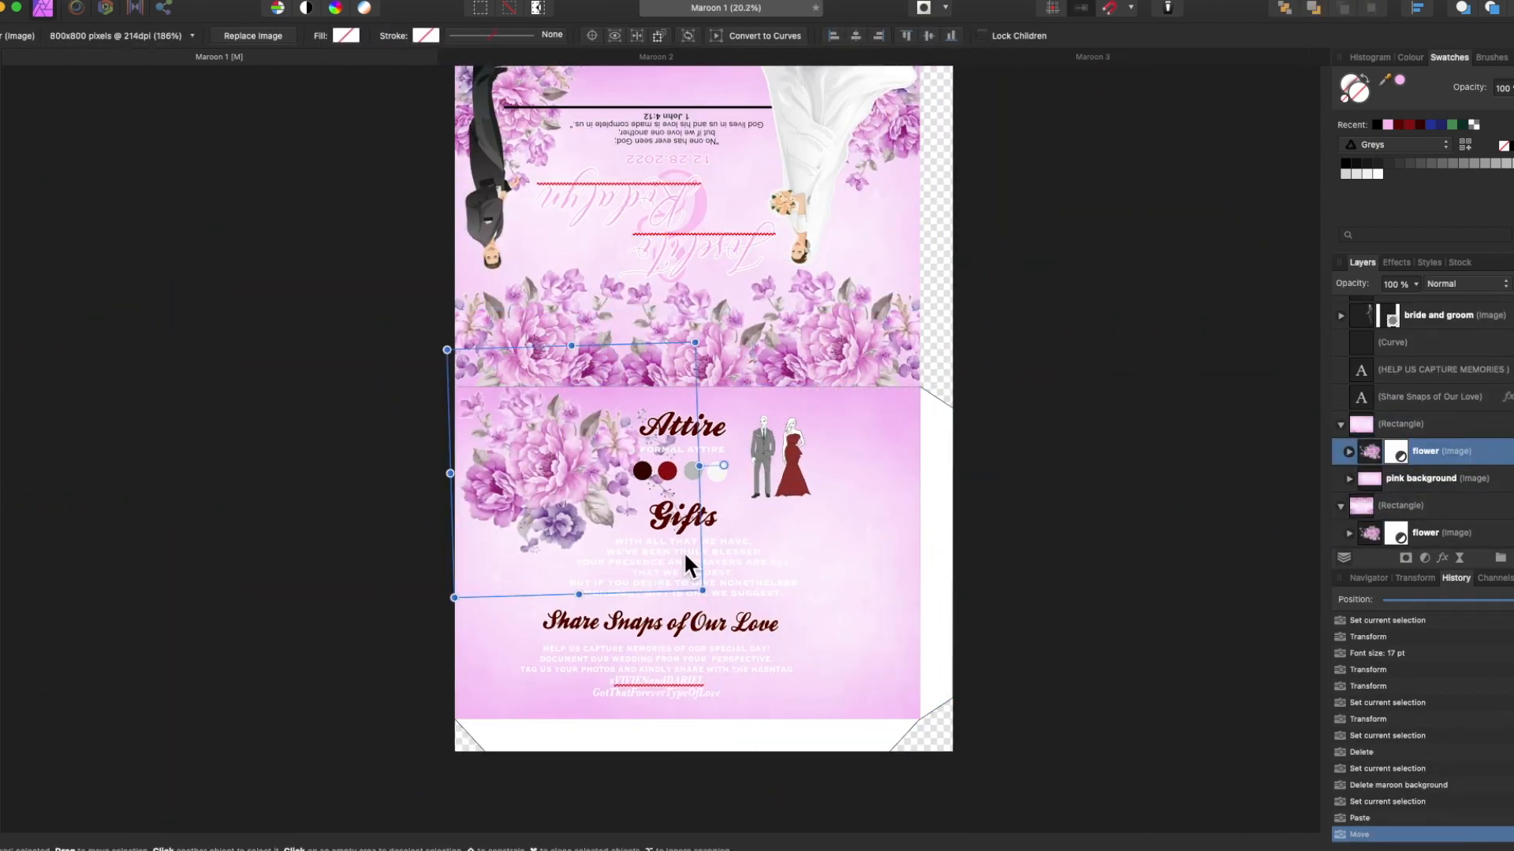
right_click(556, 478)
click(773, 781)
right_click(556, 473)
mouse_move(623, 733)
click(773, 794)
drag(583, 499, 892, 702)
Duplicate the peony, rotate the original about 80°, and delete the bottom-right copy.
key(super+c)
key(super+v)
drag(508, 453, 631, 482)
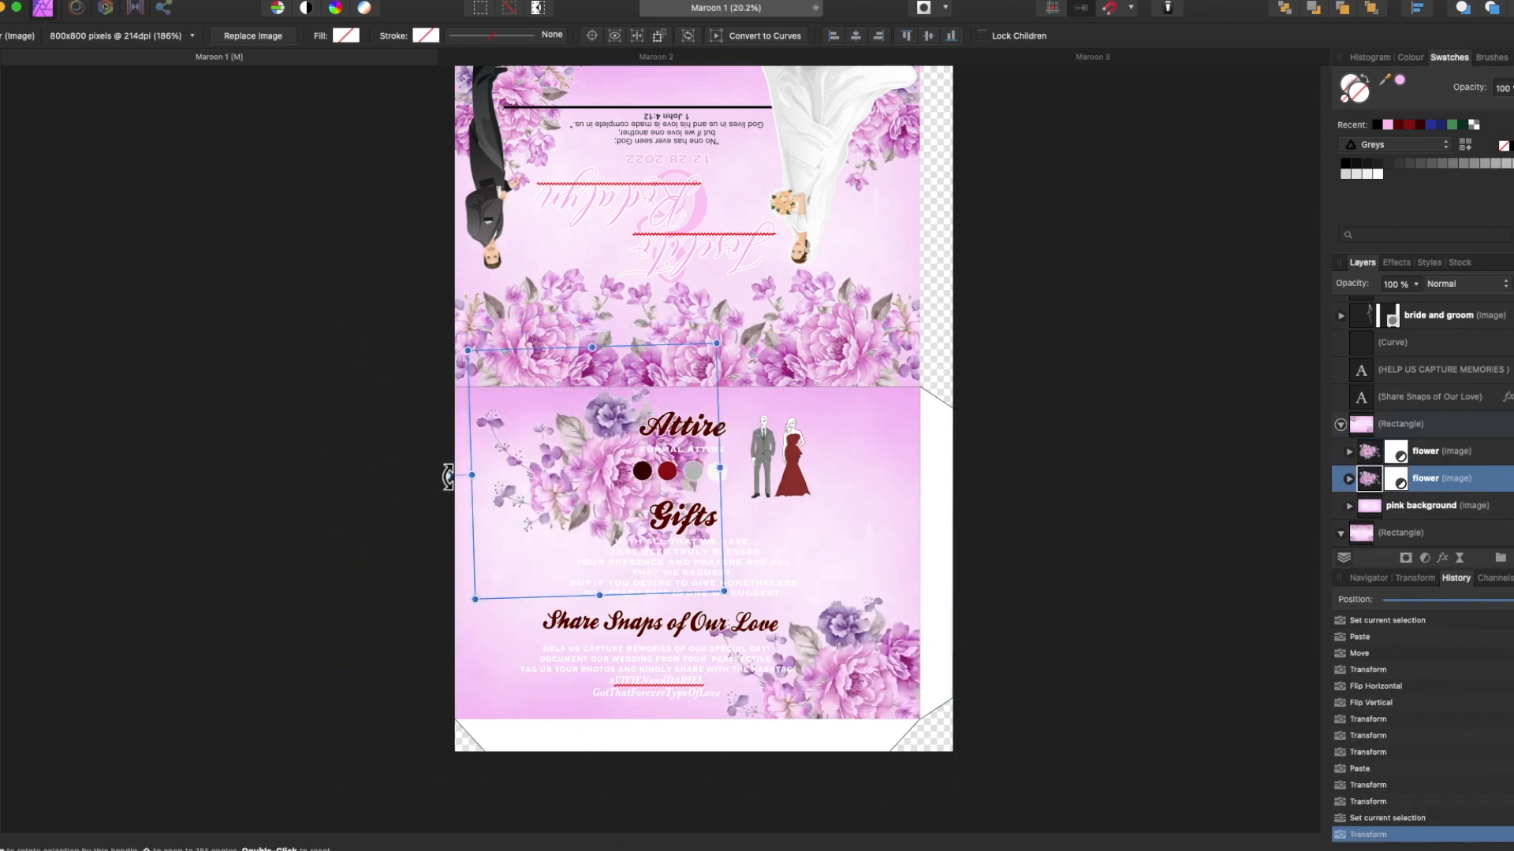
drag(447, 476, 570, 619)
drag(561, 459, 820, 635)
click(859, 672)
key(Delete)
Add another peony copy, mirrored horizontally and flipped vertically, nudged slightly up and right.
click(517, 490)
key(super+c)
key(super+v)
right_click(856, 636)
click(1059, 687)
click(1101, 710)
drag(975, 715, 987, 676)
Shift the bride's gown hue to purple with the Recolour adjustment.
click(683, 430)
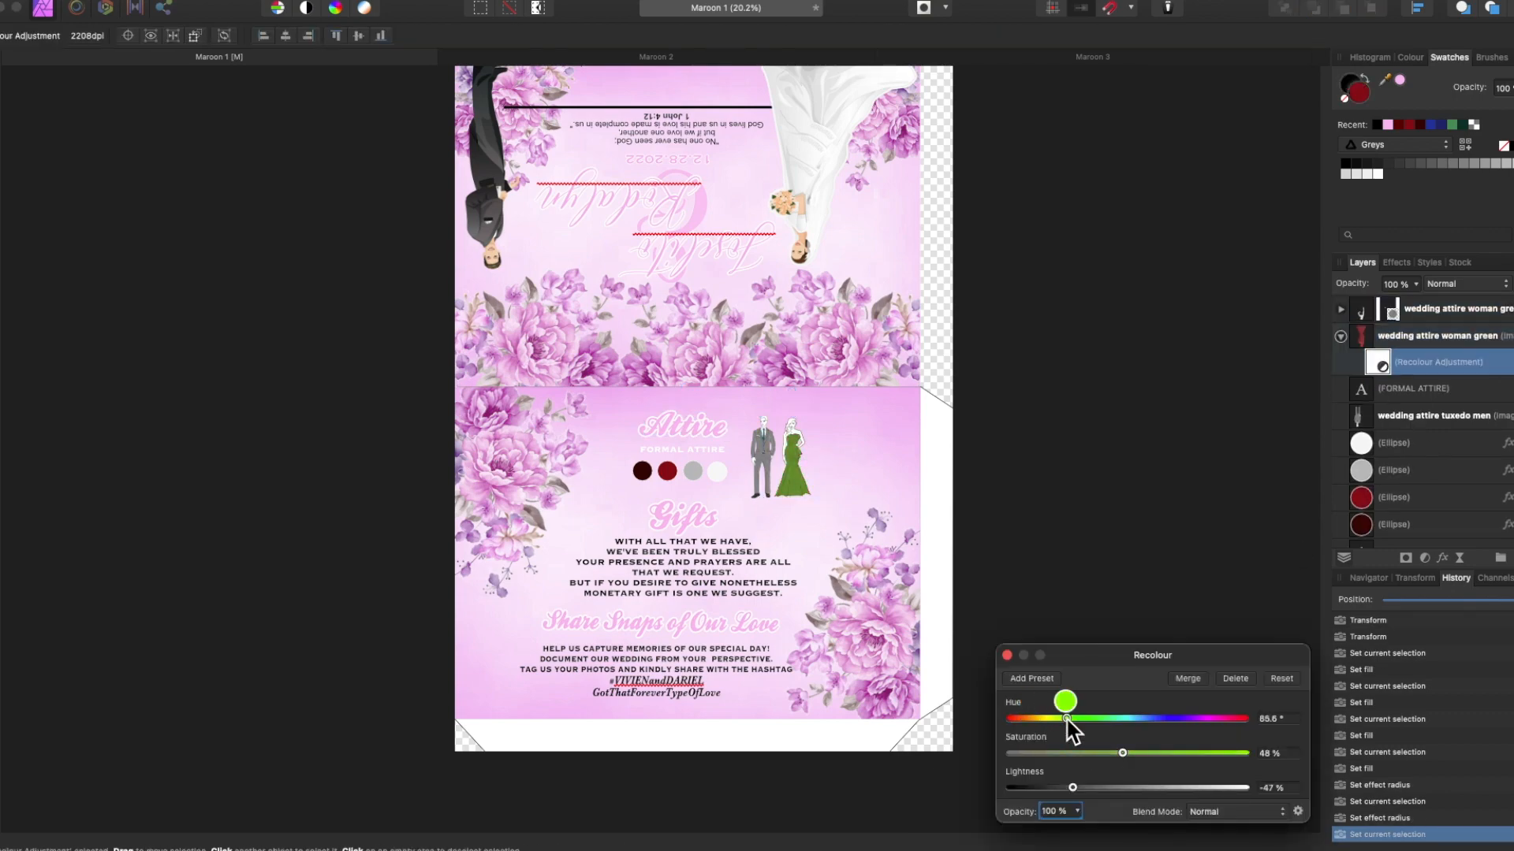
scroll(810, 661, up, 3)
drag(1066, 718, 1201, 719)
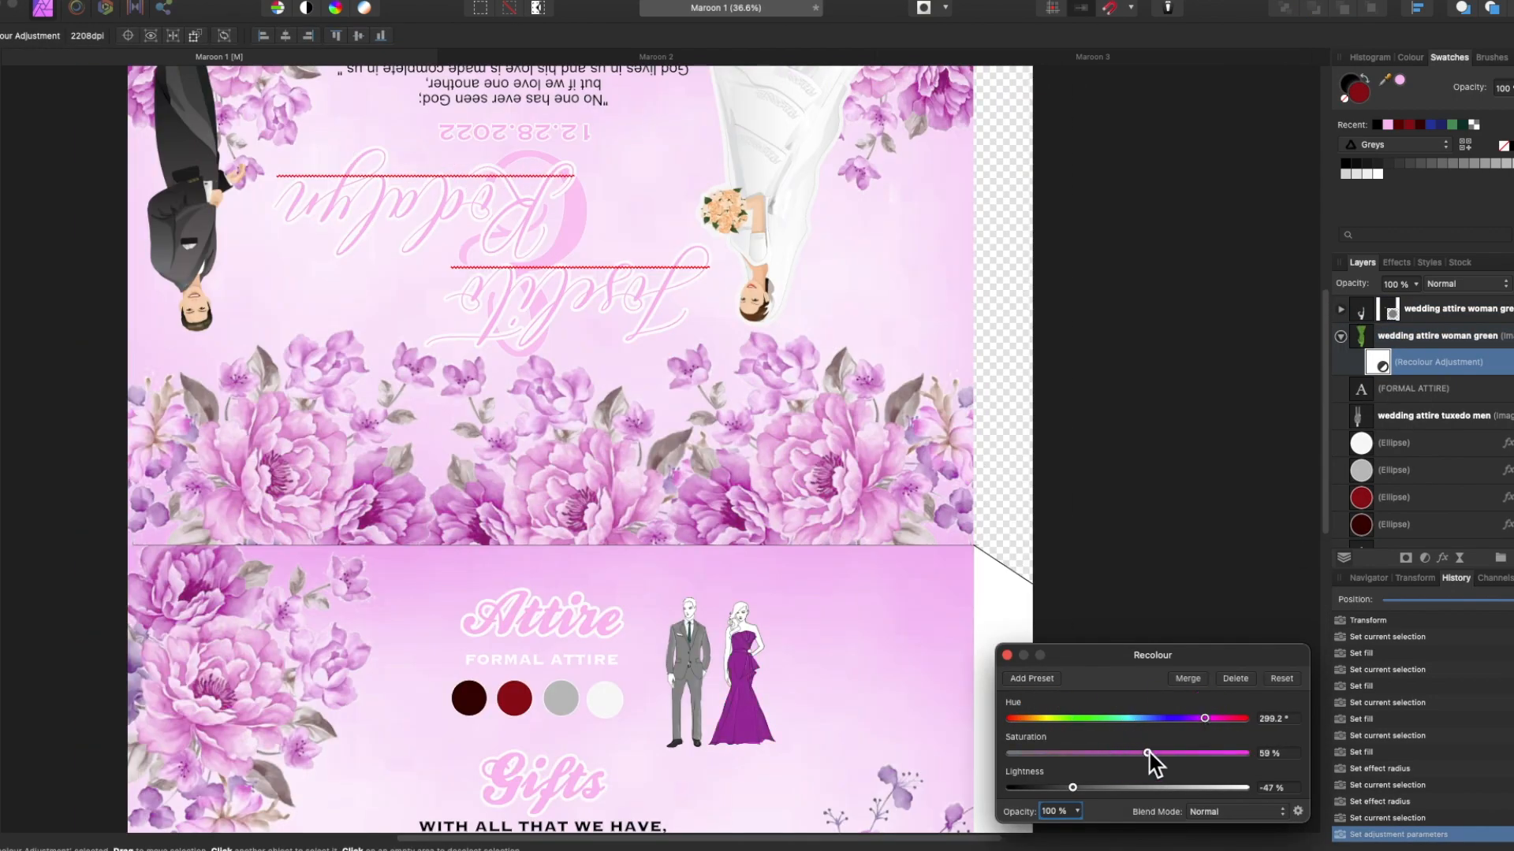
Raise the Recolour lightness so the gown becomes pale pink.
scroll(1012, 668, down, 3)
drag(1129, 787, 1139, 787)
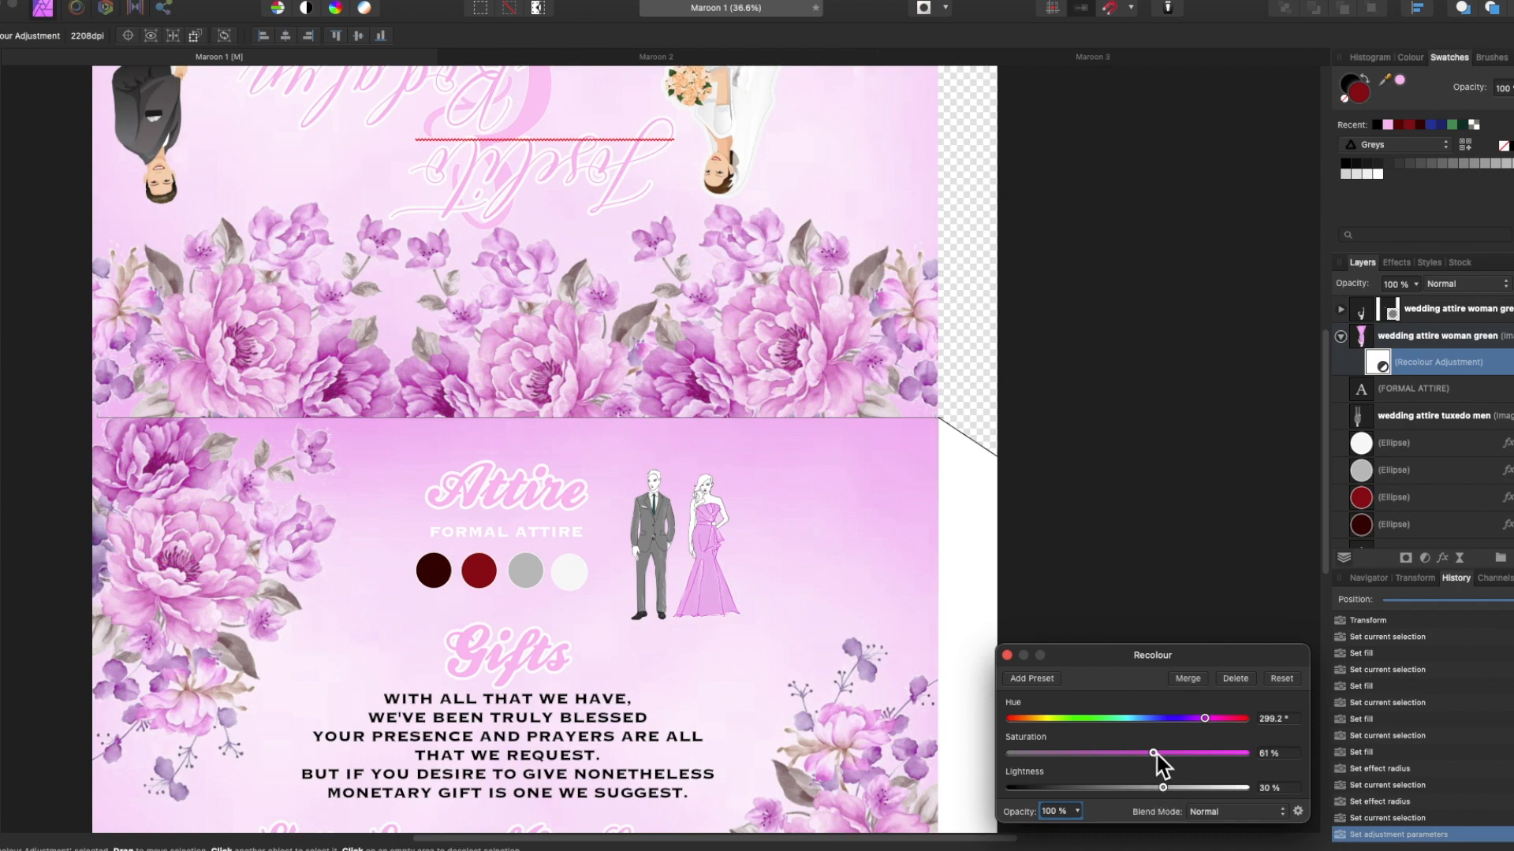
click(1007, 655)
Fill the darkest colour dot on the Attire page with pink.
click(433, 573)
shift+click(480, 574)
shift+click(525, 576)
shift+click(569, 574)
click(1441, 558)
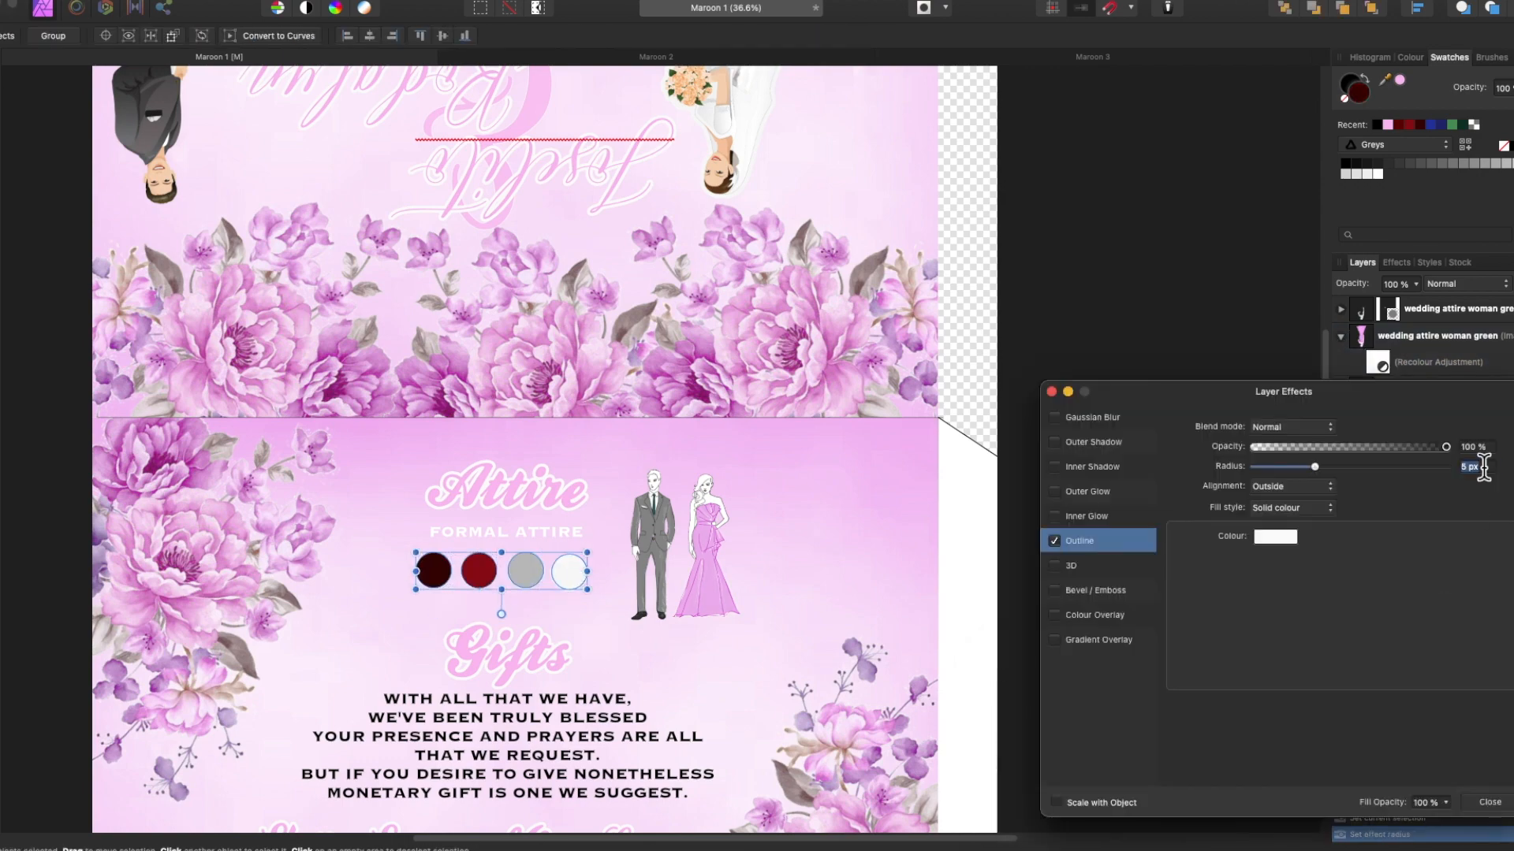
click(1050, 392)
click(1399, 79)
click(1148, 607)
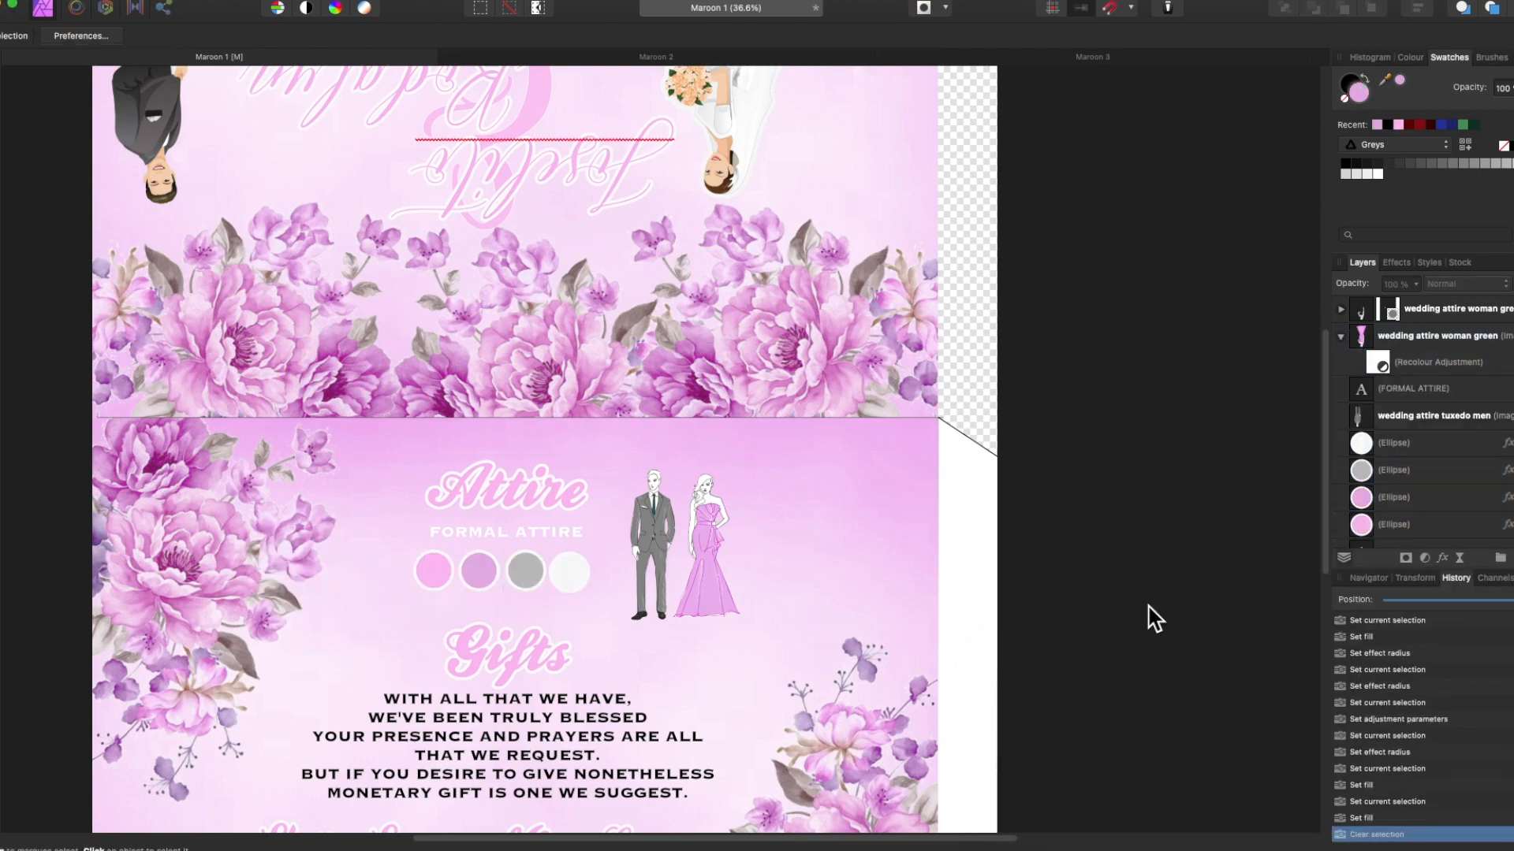
Rotate the canvas view 180° and deselect the flower.
scroll(1148, 607, down, 5)
scroll(241, 627, up, 3)
right_click(875, 575)
click(928, 755)
click(1117, 607)
scroll(1117, 607, down, 2)
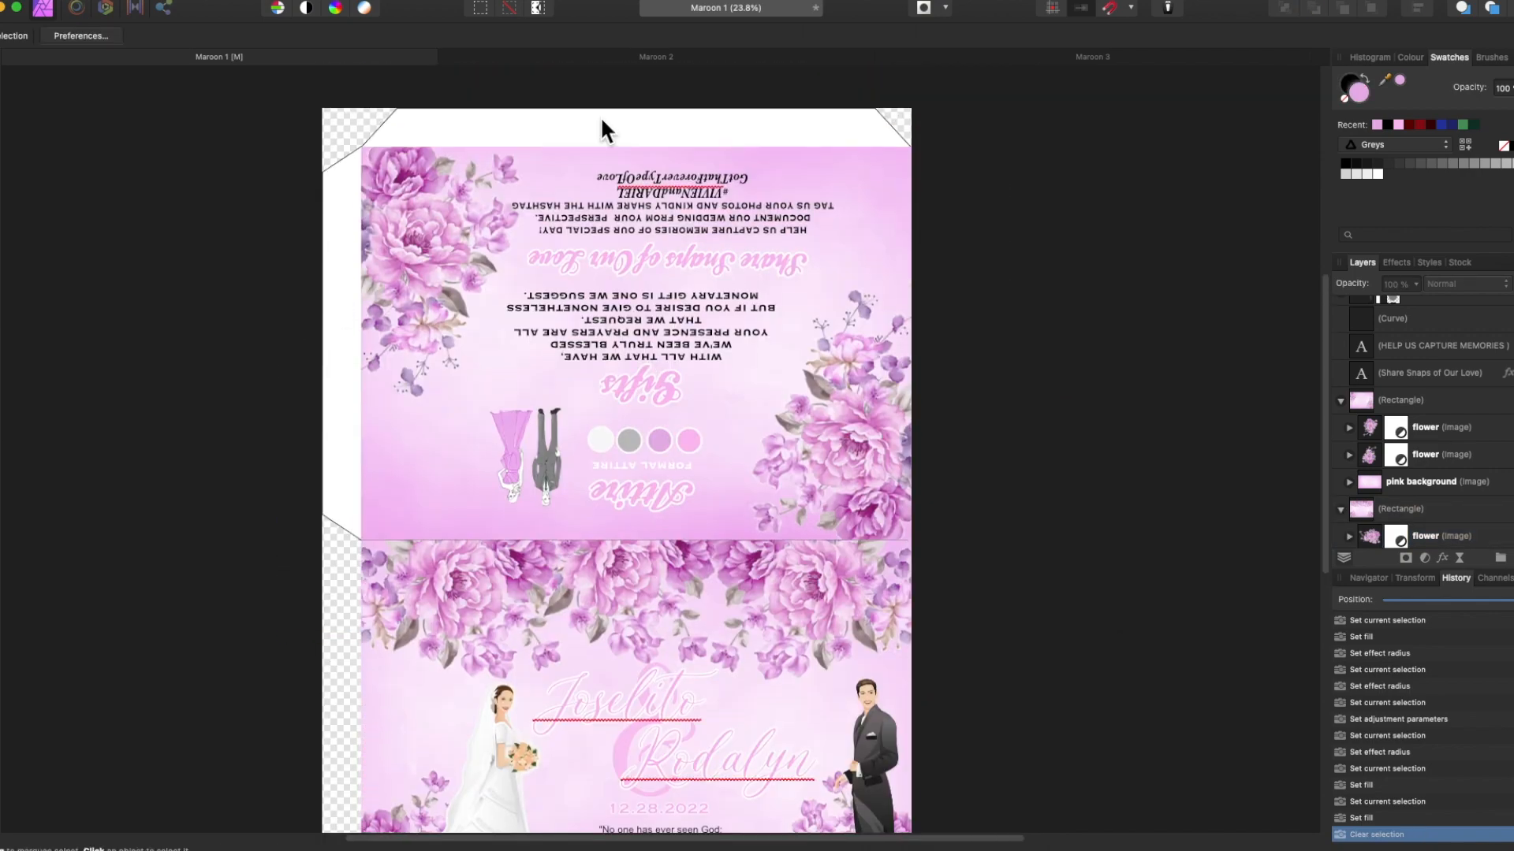
Copy the pink background from Maroon 1 and paste it into Maroon 2 below the texts.
click(709, 57)
click(274, 59)
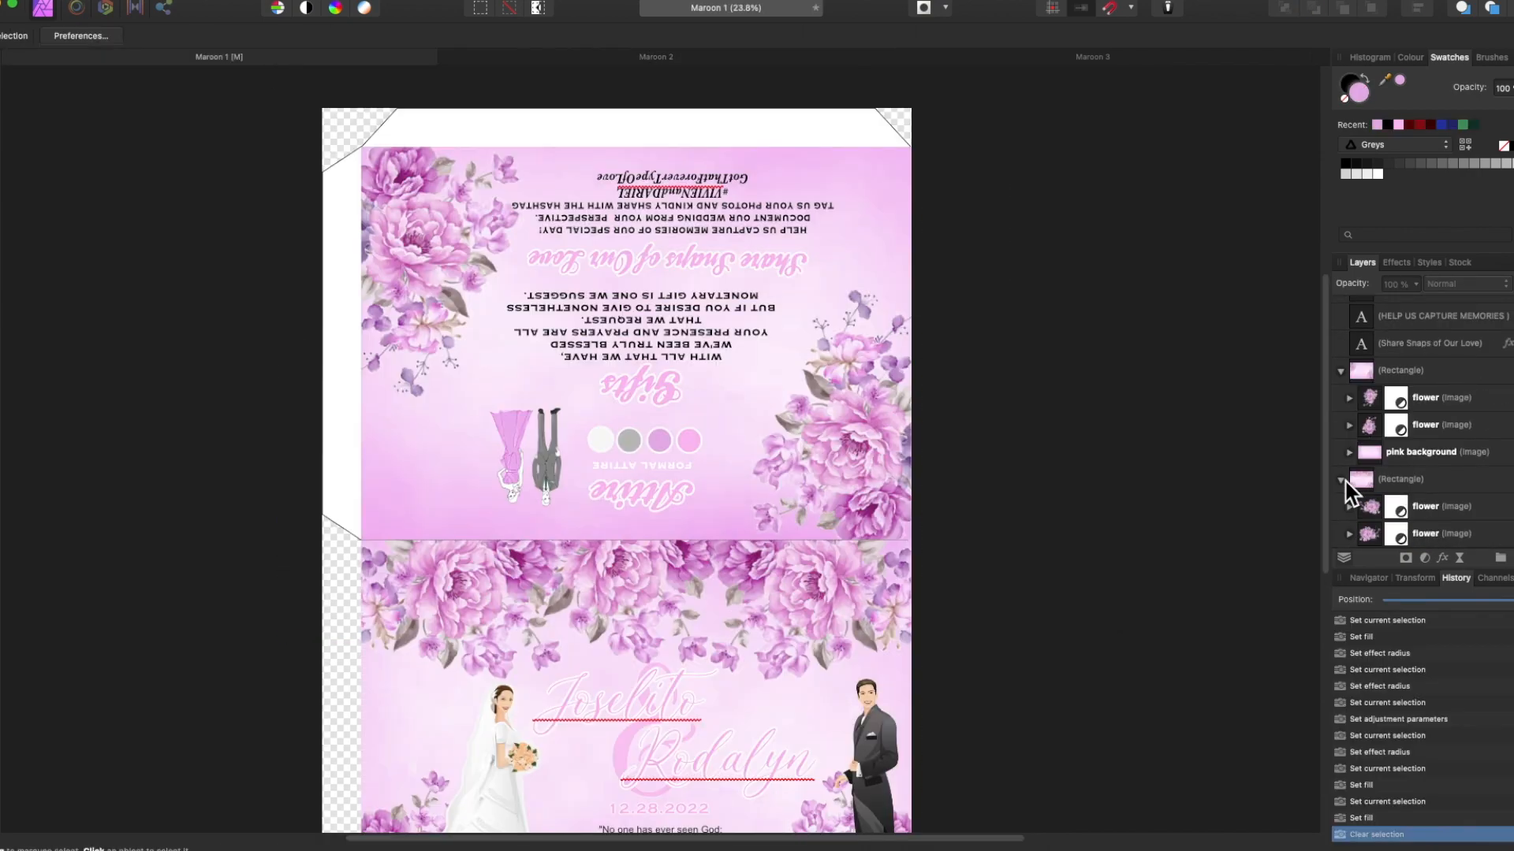
scroll(1346, 483, down, 3)
click(1368, 508)
key(super+c)
click(709, 58)
key(super+v)
drag(675, 614, 735, 213)
drag(1357, 309, 1361, 495)
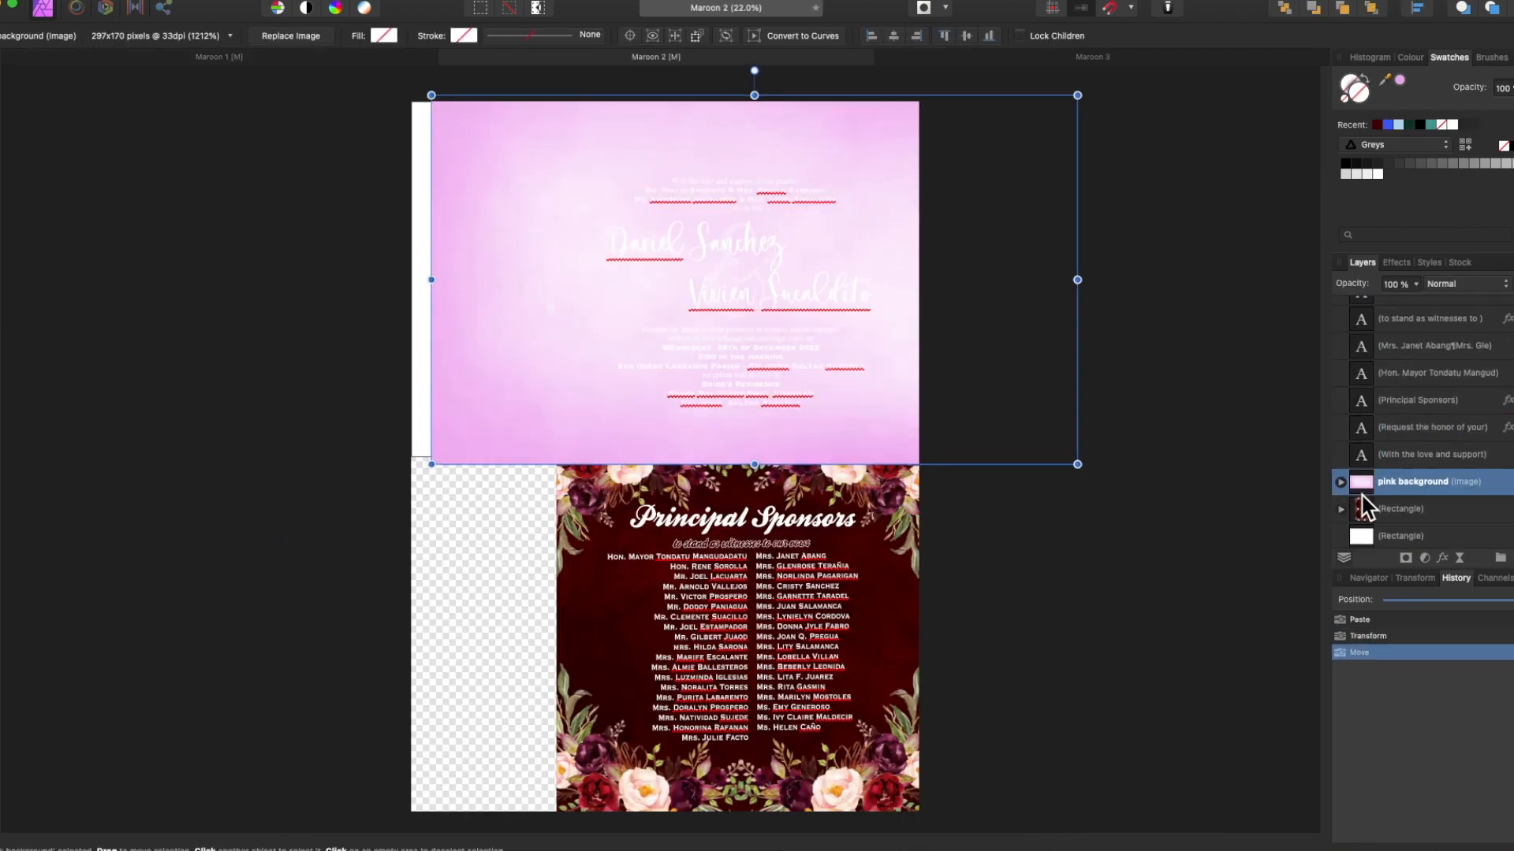
click(1362, 510)
Resize the pink background in Maroon 2 and paste a second copy to extend it.
click(1340, 509)
scroll(1364, 513, down, 4)
drag(1362, 344, 1395, 544)
scroll(1166, 518, up, 5)
drag(1176, 672, 1154, 662)
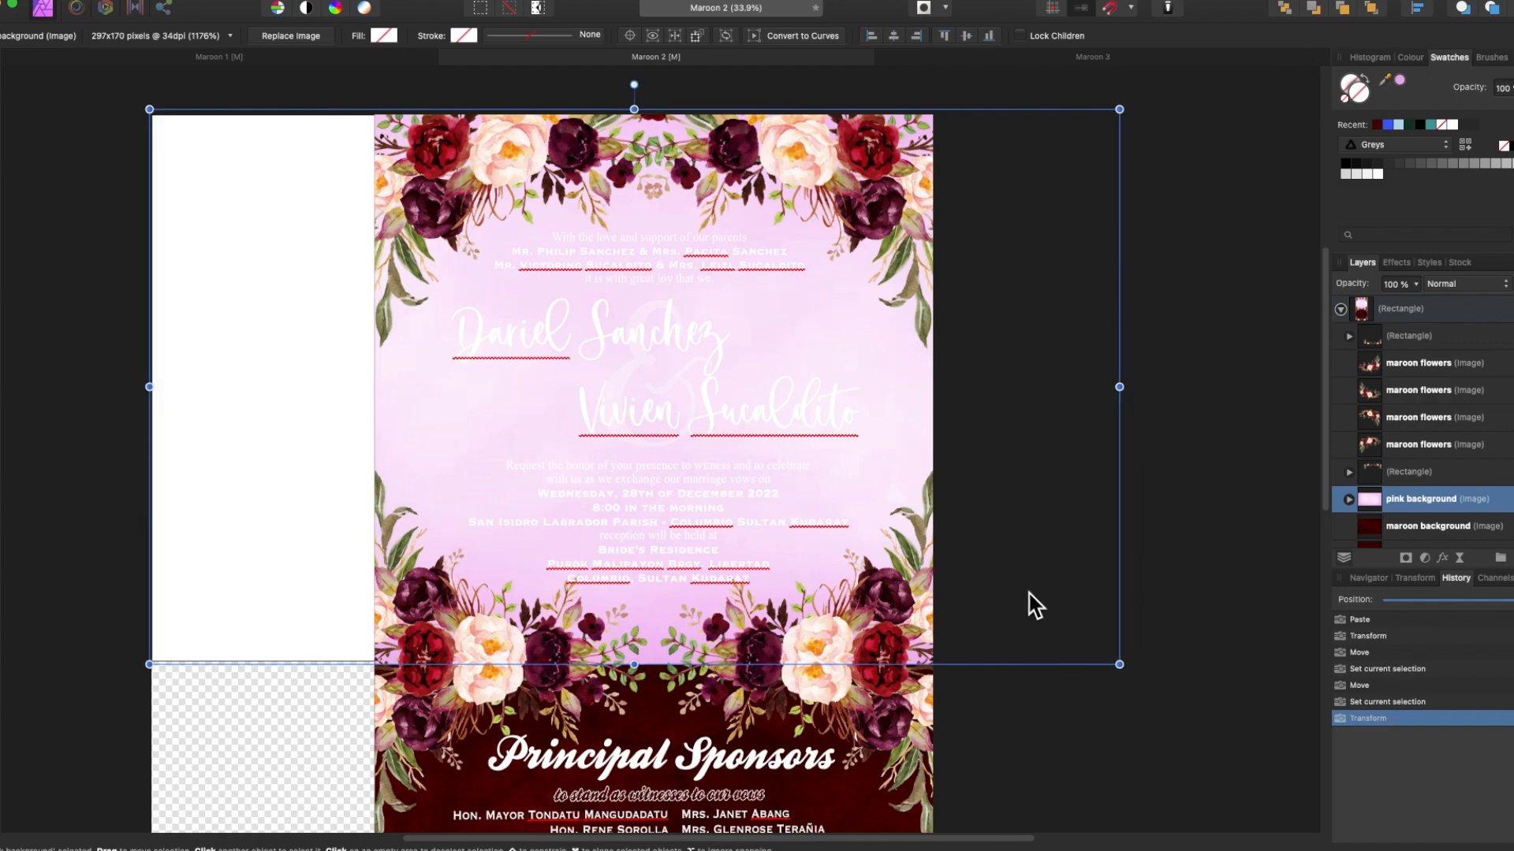
drag(1028, 414, 1020, 794)
key(super+z)
key(super+c)
key(super+v)
scroll(1014, 557, down, 2)
drag(1015, 260, 1020, 800)
scroll(1056, 670, down, 4)
drag(1037, 609, 1015, 623)
scroll(1185, 716, up, 5)
Replace the top maroon flowers with a pink peony rotated into the top-left.
click(1371, 370)
key(Delete)
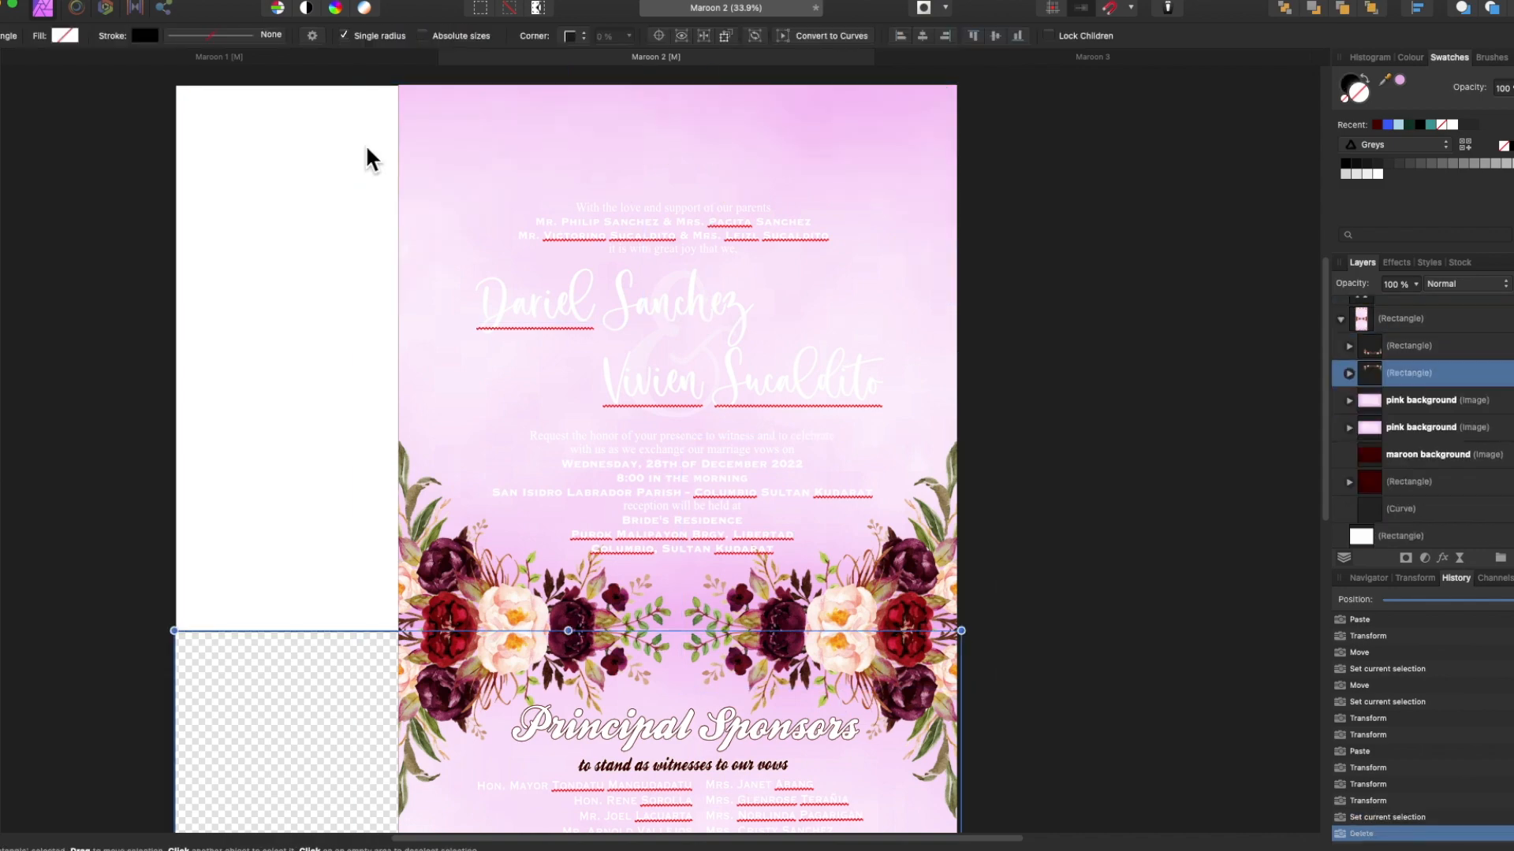
key(super+v)
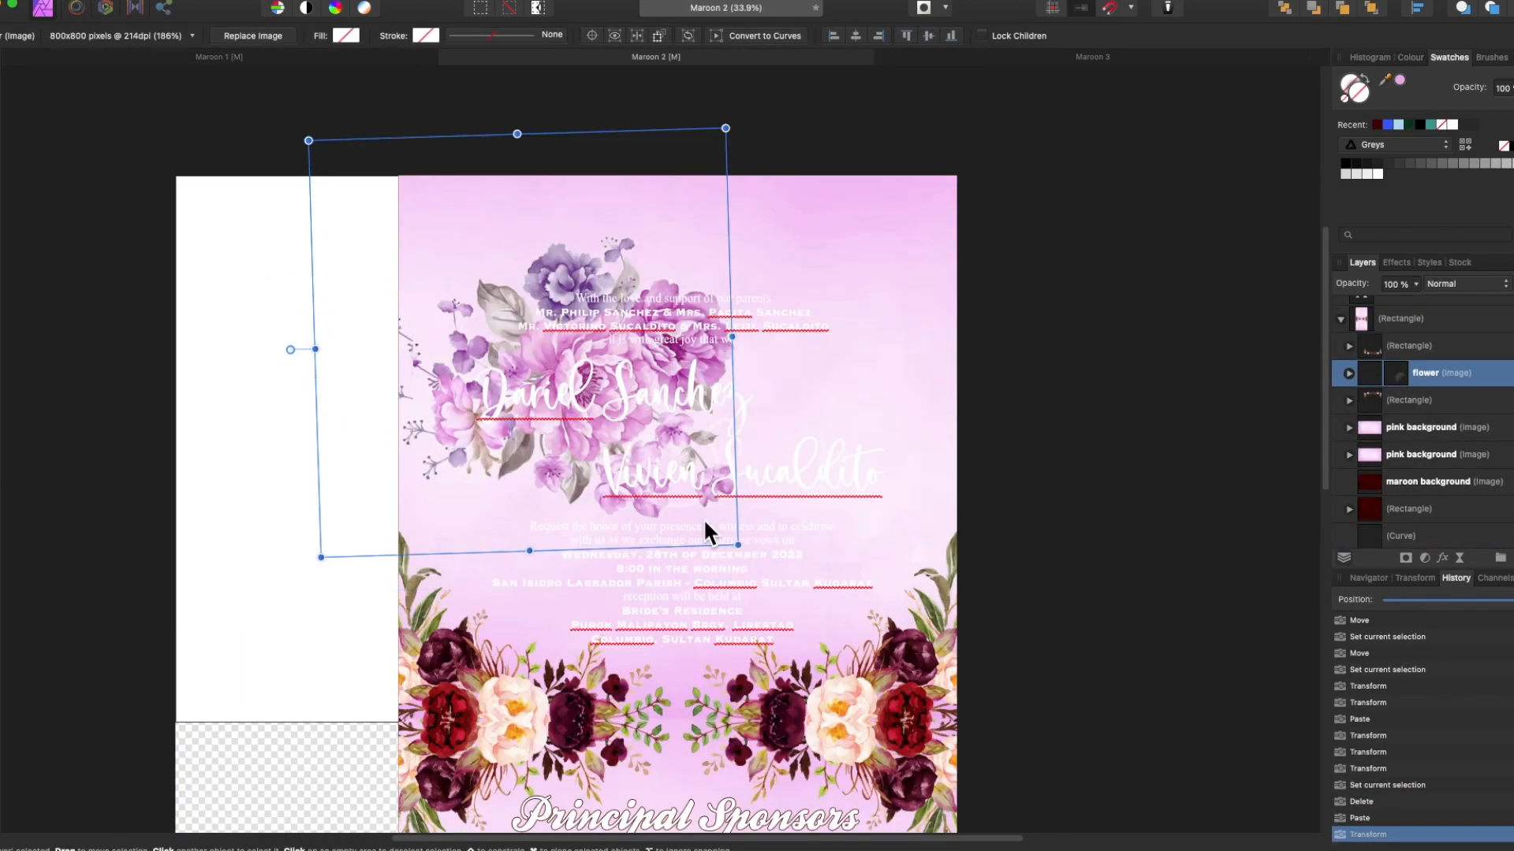
drag(703, 518, 355, 398)
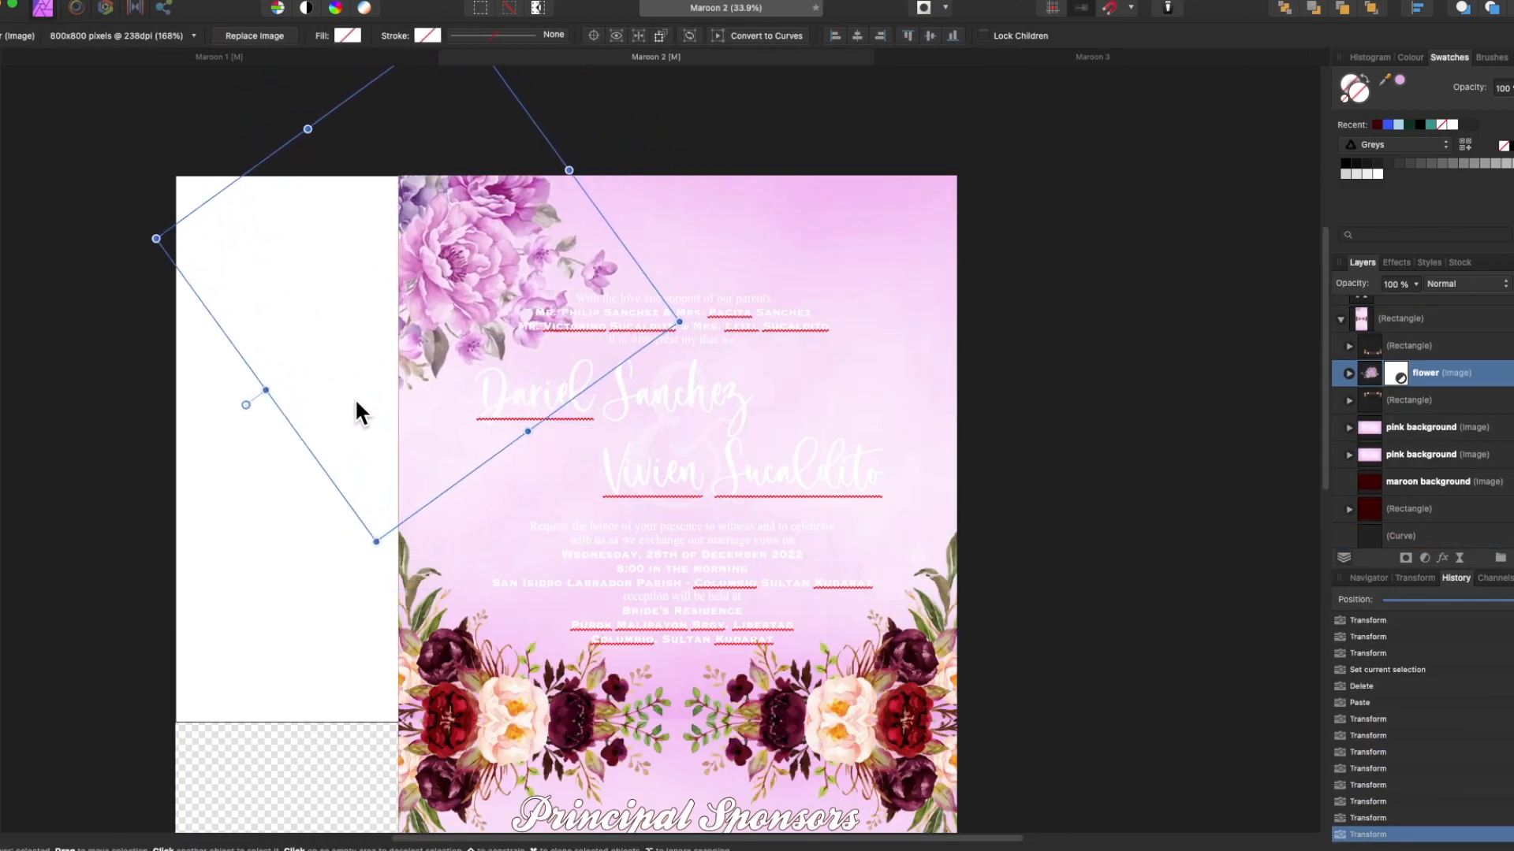
Duplicate the peony and move the copy to the right corner.
key(super+c)
key(super+v)
right_click(402, 315)
click(623, 505)
drag(476, 399, 980, 382)
Add another rotated peony copy placed below the other flowers.
key(super+c)
key(super+v)
drag(1024, 436, 897, 405)
drag(983, 373, 995, 330)
drag(895, 389, 816, 359)
drag(1385, 383, 1385, 414)
drag(924, 297, 933, 150)
Turn the two invitation text blocks black.
click(659, 316)
click(1420, 125)
click(682, 555)
Shrink the right peony and delete the extra flower layers.
click(1420, 124)
click(1368, 417)
click(1368, 472)
click(1368, 418)
shift+click(1372, 444)
click(1370, 418)
drag(980, 537, 974, 500)
click(1370, 446)
key(Delete)
click(1370, 445)
key(Delete)
Move, rotate and shrink the remaining right peony into position.
click(1370, 418)
drag(1046, 325, 1015, 311)
drag(1064, 359, 1100, 359)
click(954, 483)
click(1370, 418)
drag(962, 476, 959, 447)
drag(974, 353, 994, 379)
Paste mirrored peony copies aligned to the page's top-left corner.
key(super+c)
key(super+v)
drag(932, 306, 475, 297)
right_click(474, 297)
click(677, 551)
drag(534, 230, 834, 241)
key(super+v)
Select all four peonies and copy-paste them as a duplicate set.
key(super+v)
right_click(630, 202)
click(852, 512)
click(1370, 497)
shift+click(1370, 476)
key(shift+Up)
key(shift+Up)
key(shift+Up)
key(shift+Up)
key(shift+Up)
shift+click(1370, 419)
key(super+c)
key(super+v)
scroll(1130, 630, down, 3)
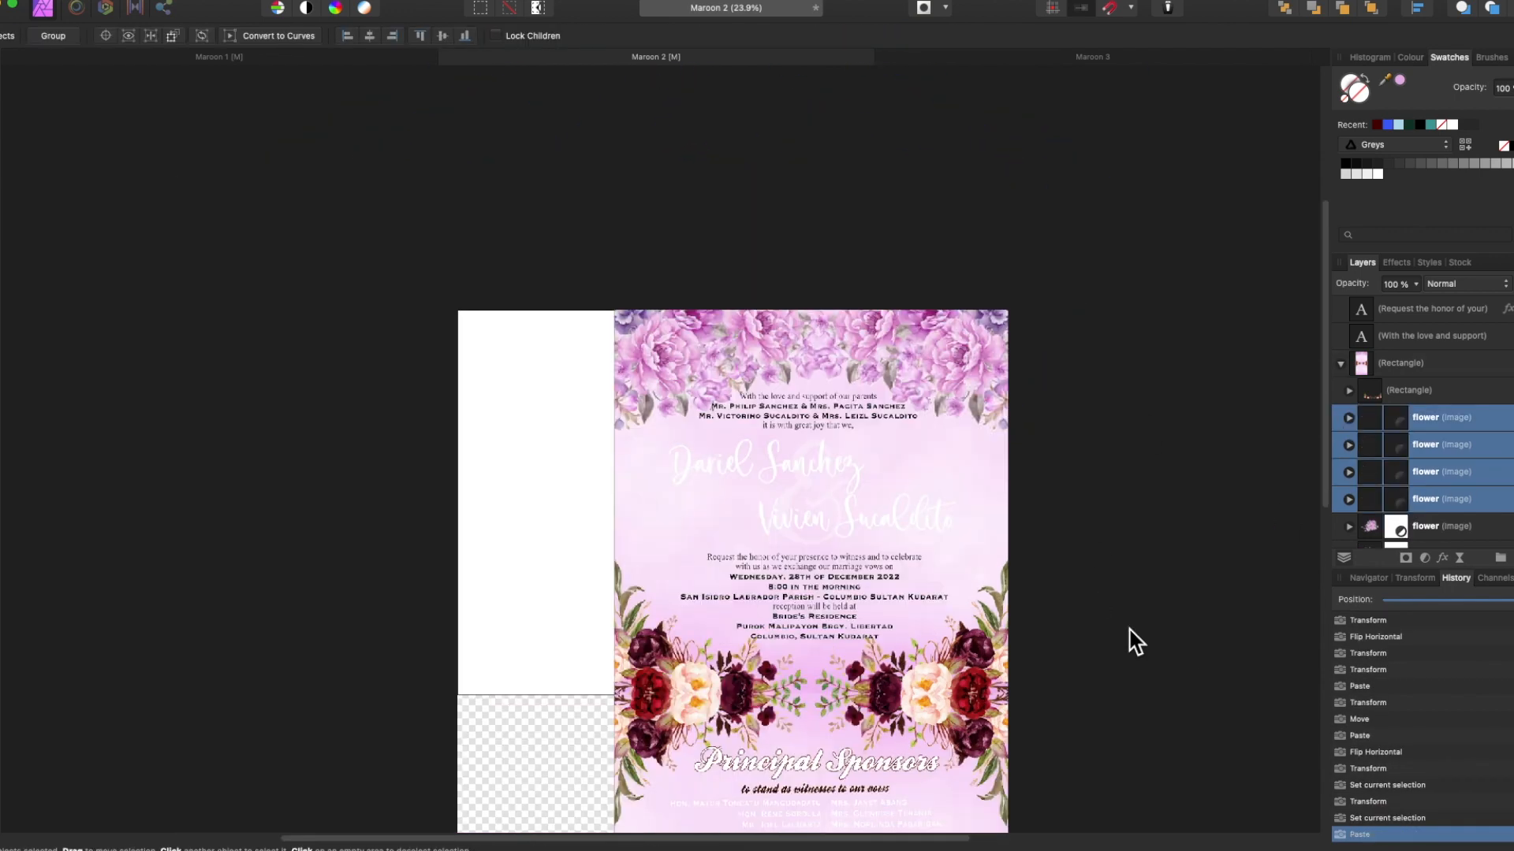
scroll(1136, 642, down, 3)
right_click(806, 700)
Flip the pasted flowers upside down and nudge them right and down into place.
mouse_move(847, 717)
click(1018, 785)
key(shift+Right)
key(shift+Right)
key(shift+Down)
key(shift+Right)
key(shift+Right)
key(shift+Down)
key(shift+Down)
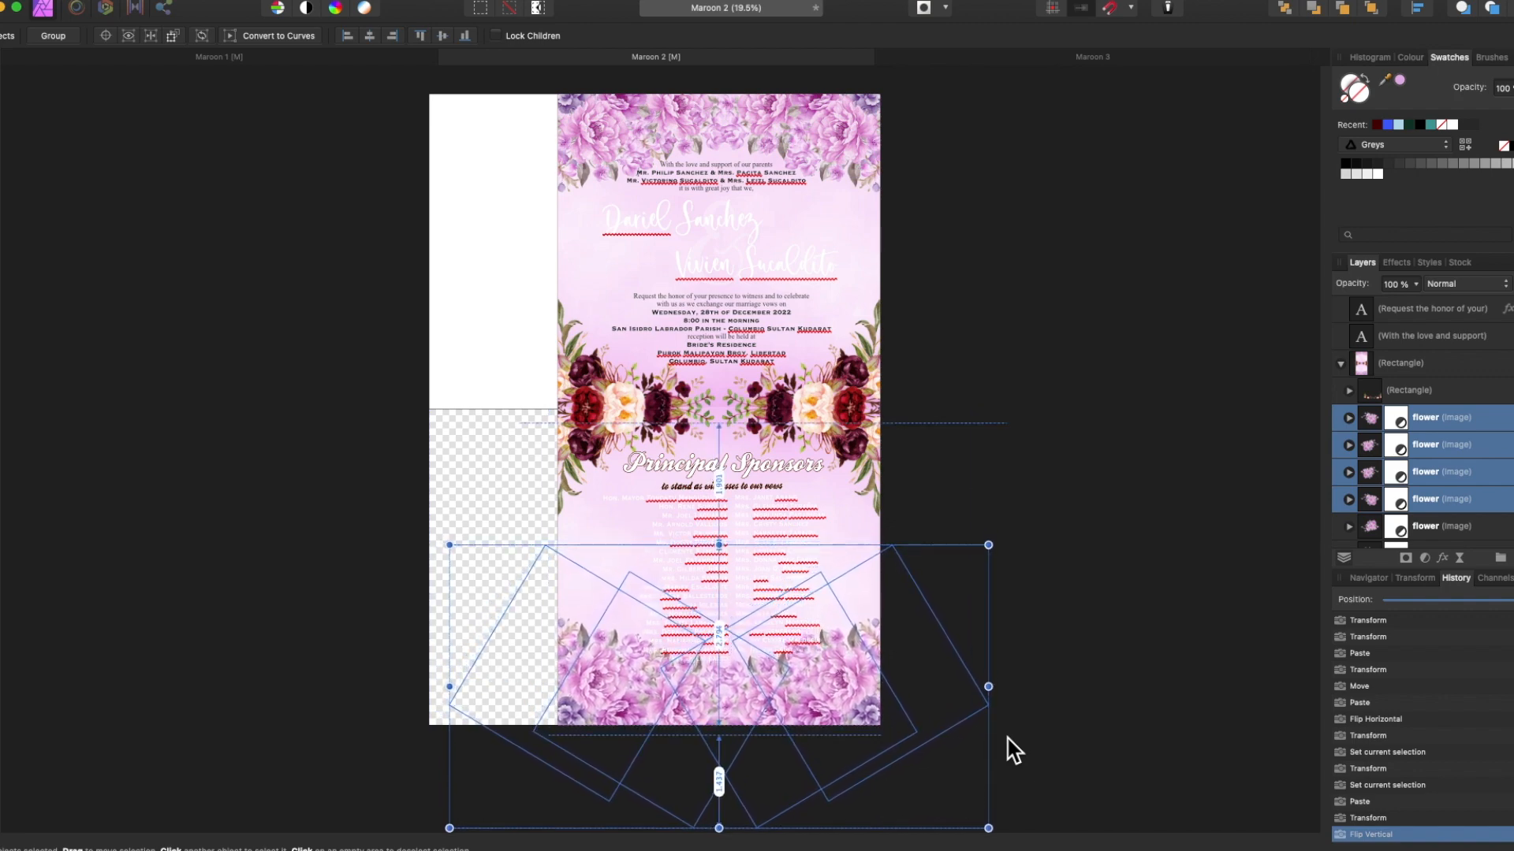
click(1007, 732)
Duplicate a pink flower from the Rectangle group and move the copy lower on the page.
scroll(1419, 442, down, 5)
click(1349, 464)
click(1441, 436)
key(super+c)
key(super+v)
drag(1441, 436, 1411, 490)
drag(640, 196, 702, 440)
Delete the maroon flowers inside the Rectangle group.
click(1382, 518)
scroll(1383, 516, down, 2)
shift+click(1385, 505)
key(Delete)
scroll(1040, 516, up, 3)
Rotate the pink flower a quarter turn and position it in the middle band.
drag(546, 486, 451, 430)
drag(646, 410, 526, 377)
drag(399, 394, 405, 424)
drag(550, 378, 523, 388)
drag(379, 433, 375, 423)
Copy the flower to the right side, mirror it horizontally, and align both flowers.
key(super+c)
key(super+v)
drag(541, 394, 925, 391)
right_click(925, 391)
mouse_move(1001, 648)
click(1114, 694)
drag(1102, 427, 1059, 359)
drag(561, 385, 560, 362)
shift+click(1379, 451)
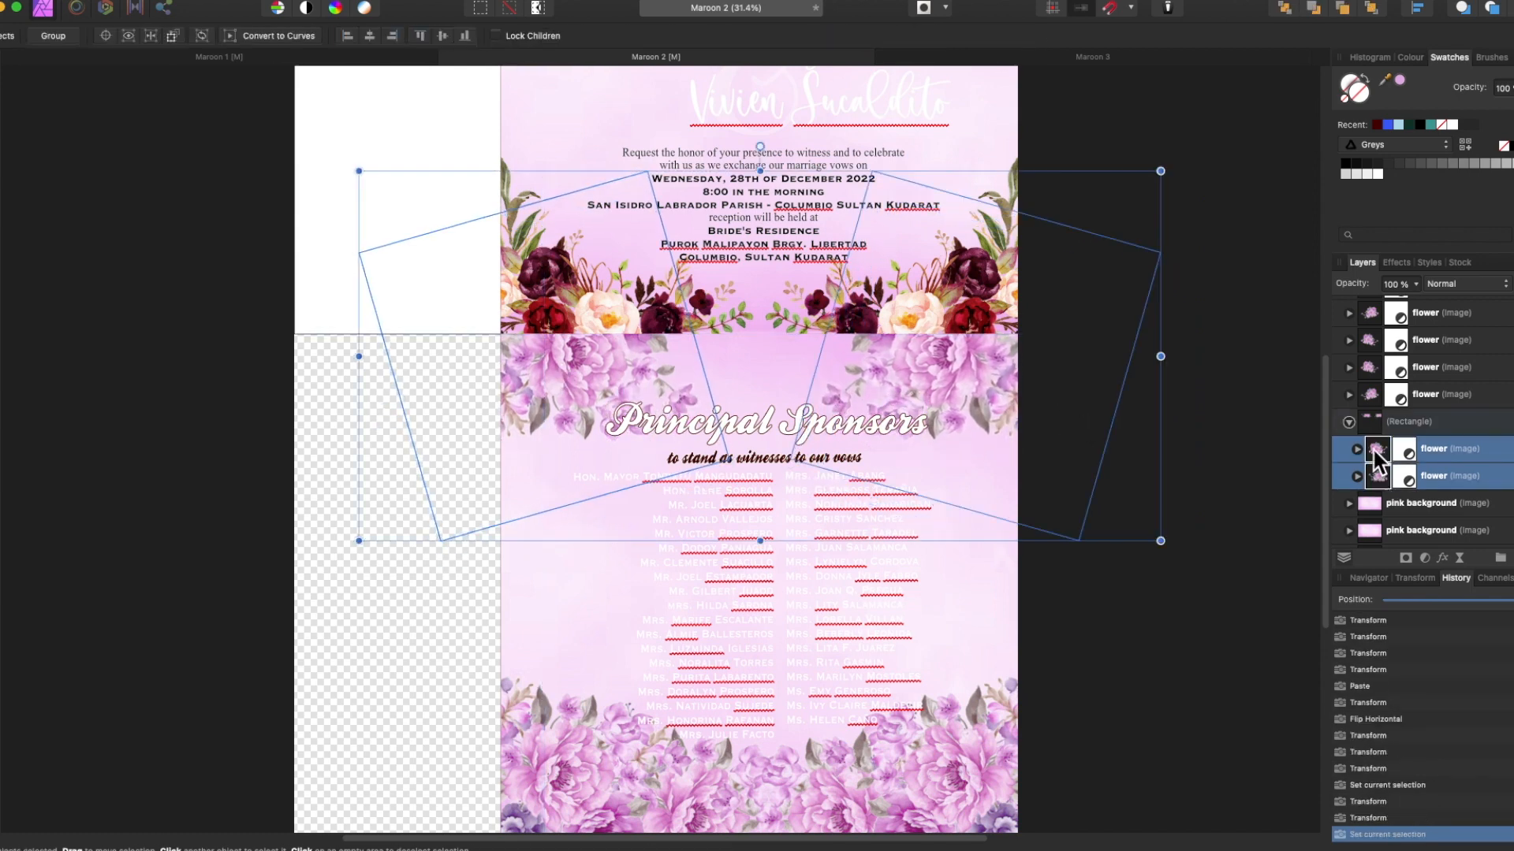
key(super+v)
scroll(1368, 521, down, 3)
Hide the maroon background nested under the pink background.
click(1366, 506)
click(1351, 502)
click(1351, 502)
scroll(1367, 497, down, 4)
click(1378, 480)
key(super+h)
scroll(1363, 441, up, 6)
Move the two flower layers into the nested Rectangle group.
scroll(1363, 410, down, 2)
click(1377, 524)
shift+click(1378, 499)
drag(1378, 499, 1353, 440)
scroll(1356, 457, down, 3)
click(1350, 473)
scroll(1360, 465, down, 2)
click(1349, 406)
click(1349, 405)
scroll(1390, 432, up, 8)
key(super+z)
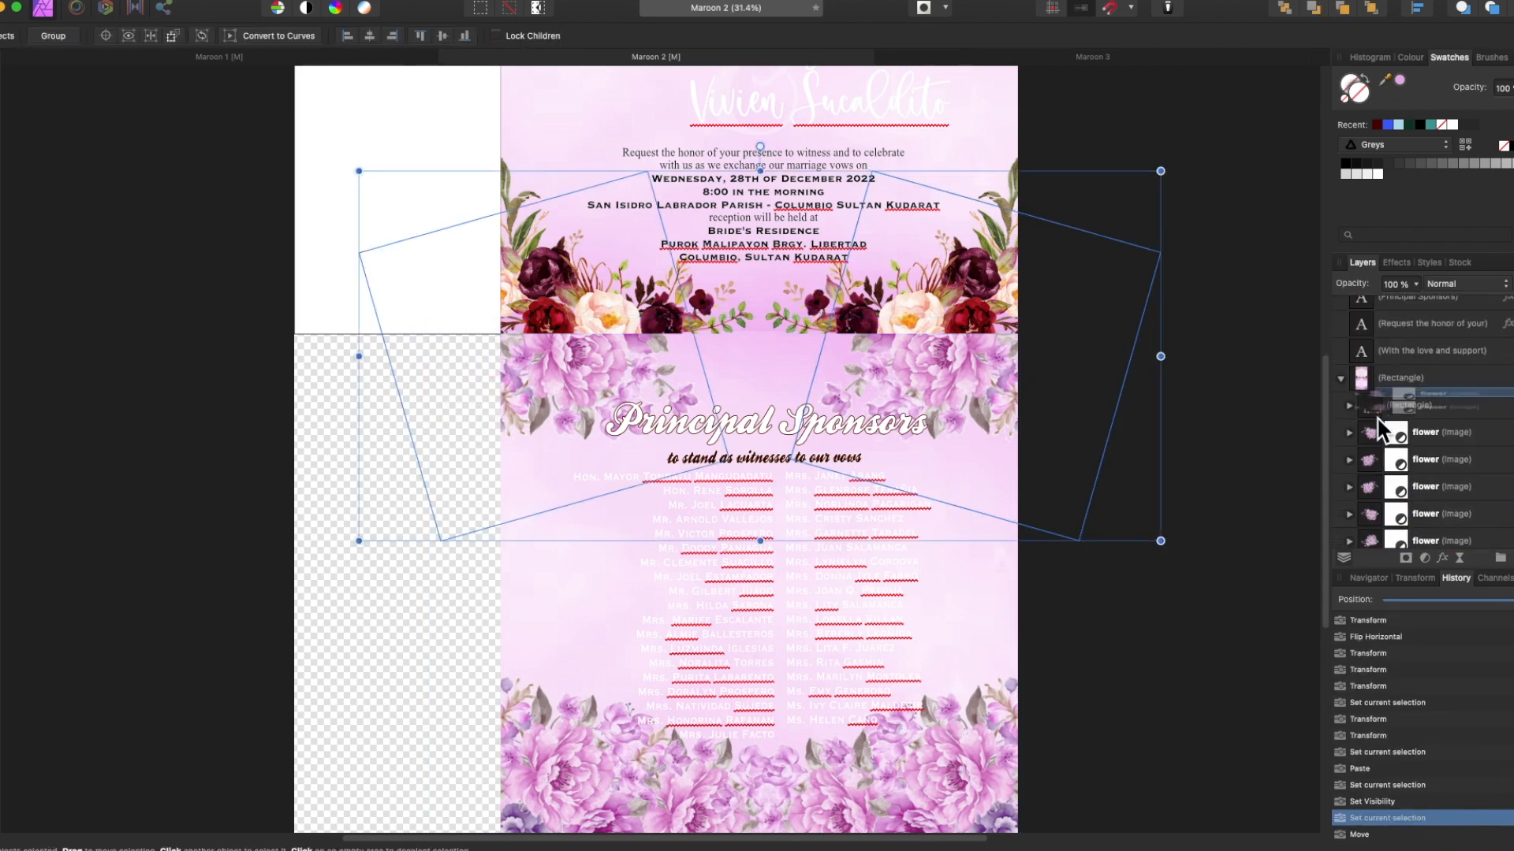
drag(1378, 408, 1378, 411)
Delete the remaining maroon flower layers and reselect both pink flowers.
click(1385, 501)
shift+click(1385, 522)
key(Delete)
click(1378, 469)
shift+click(1378, 442)
Flip both pink flowers vertically and move them up into the middle band.
right_click(1378, 438)
right_click(955, 367)
mouse_move(1025, 627)
click(1155, 644)
drag(1106, 447, 1106, 404)
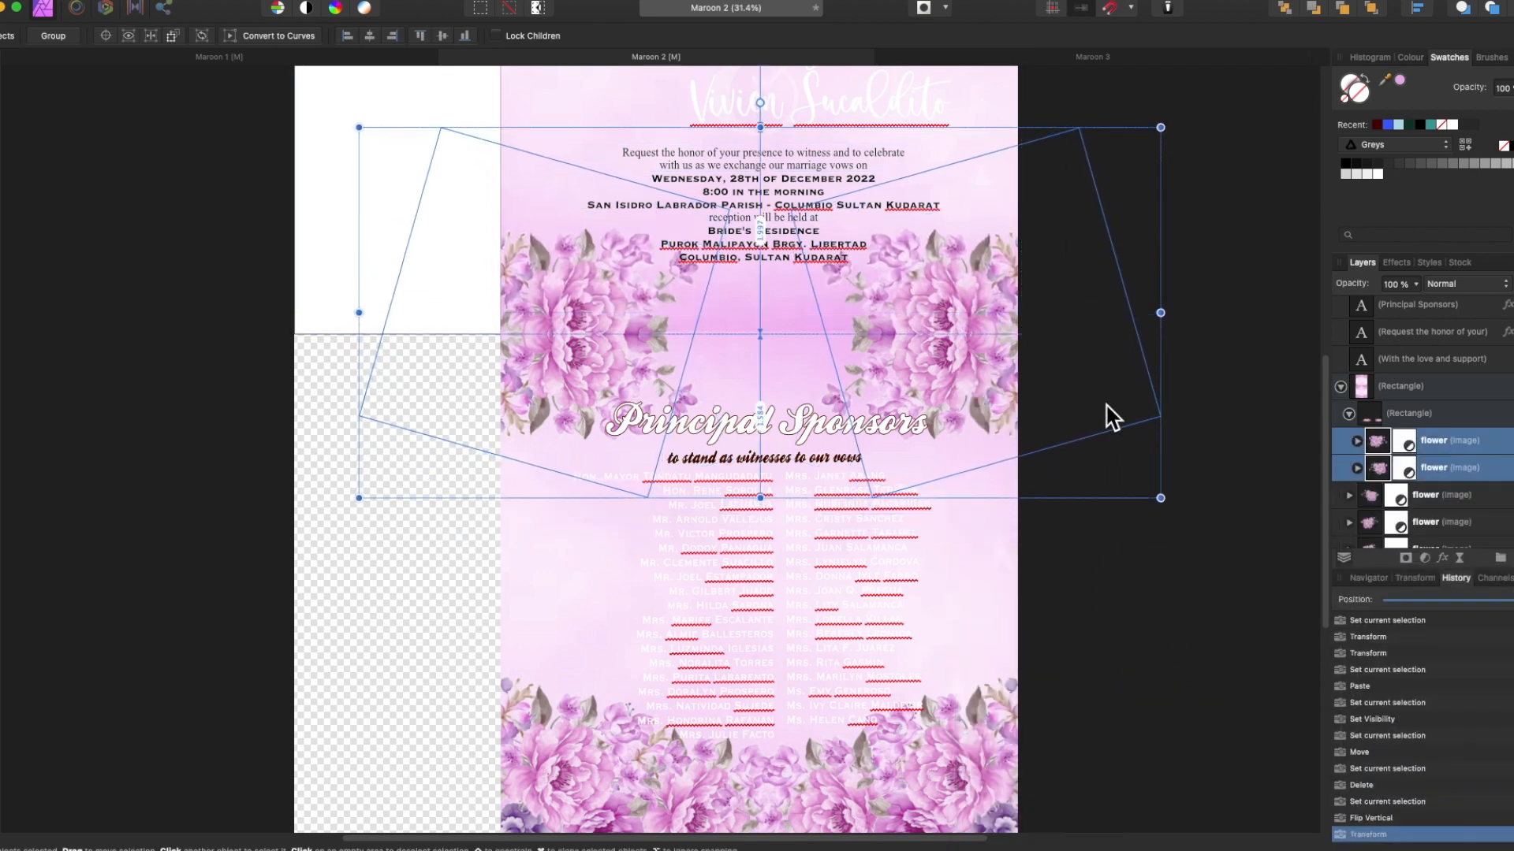
click(1151, 551)
Flip the pink background layer vertically.
scroll(1152, 552, up, 3)
scroll(1367, 430, down, 6)
click(1367, 427)
click(1365, 401)
right_click(1120, 399)
click(1309, 719)
click(1230, 544)
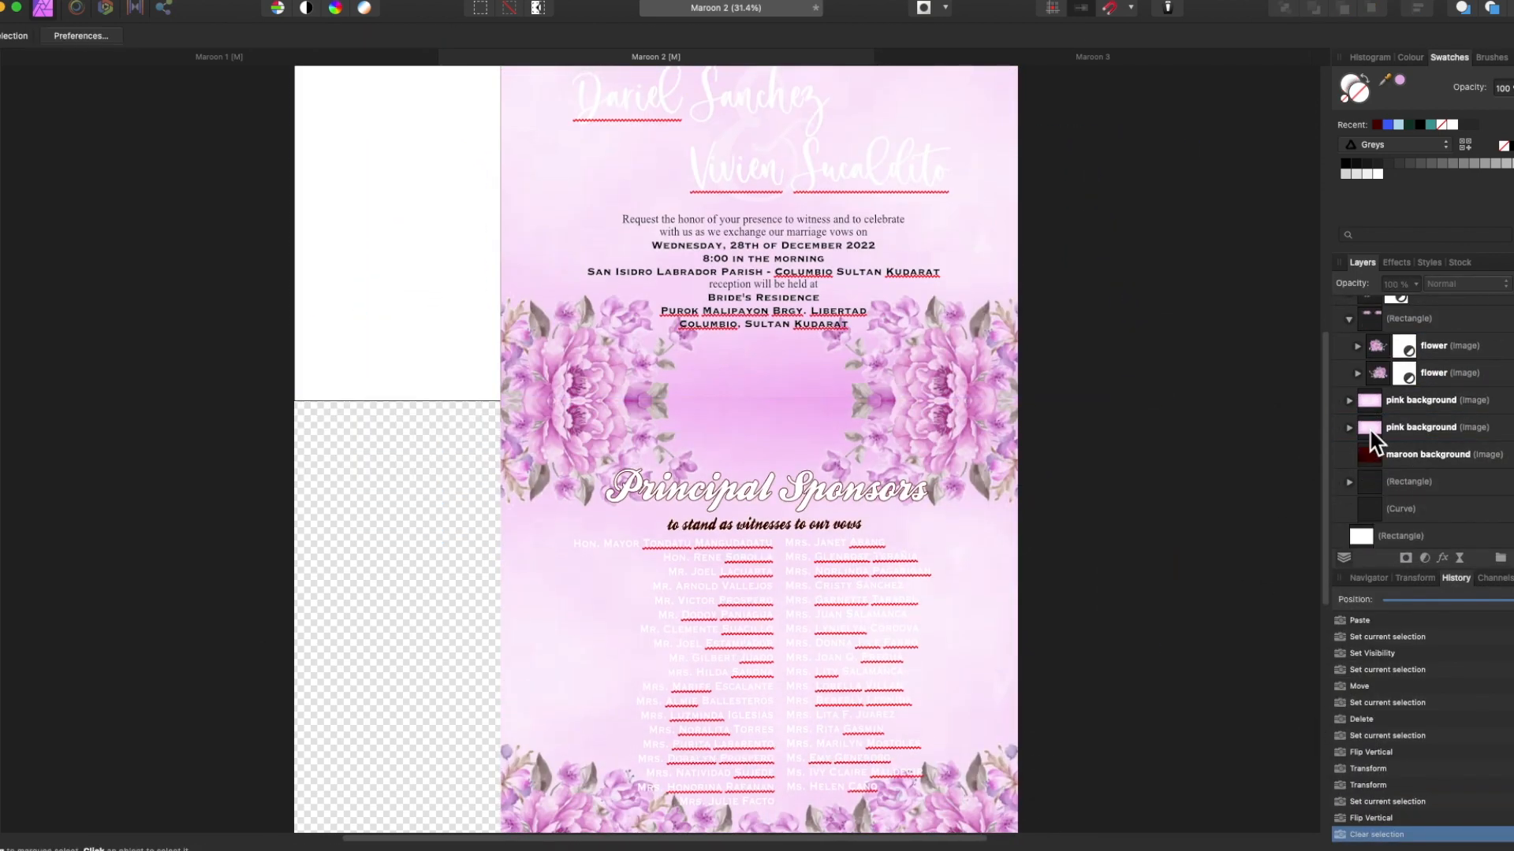
click(1369, 403)
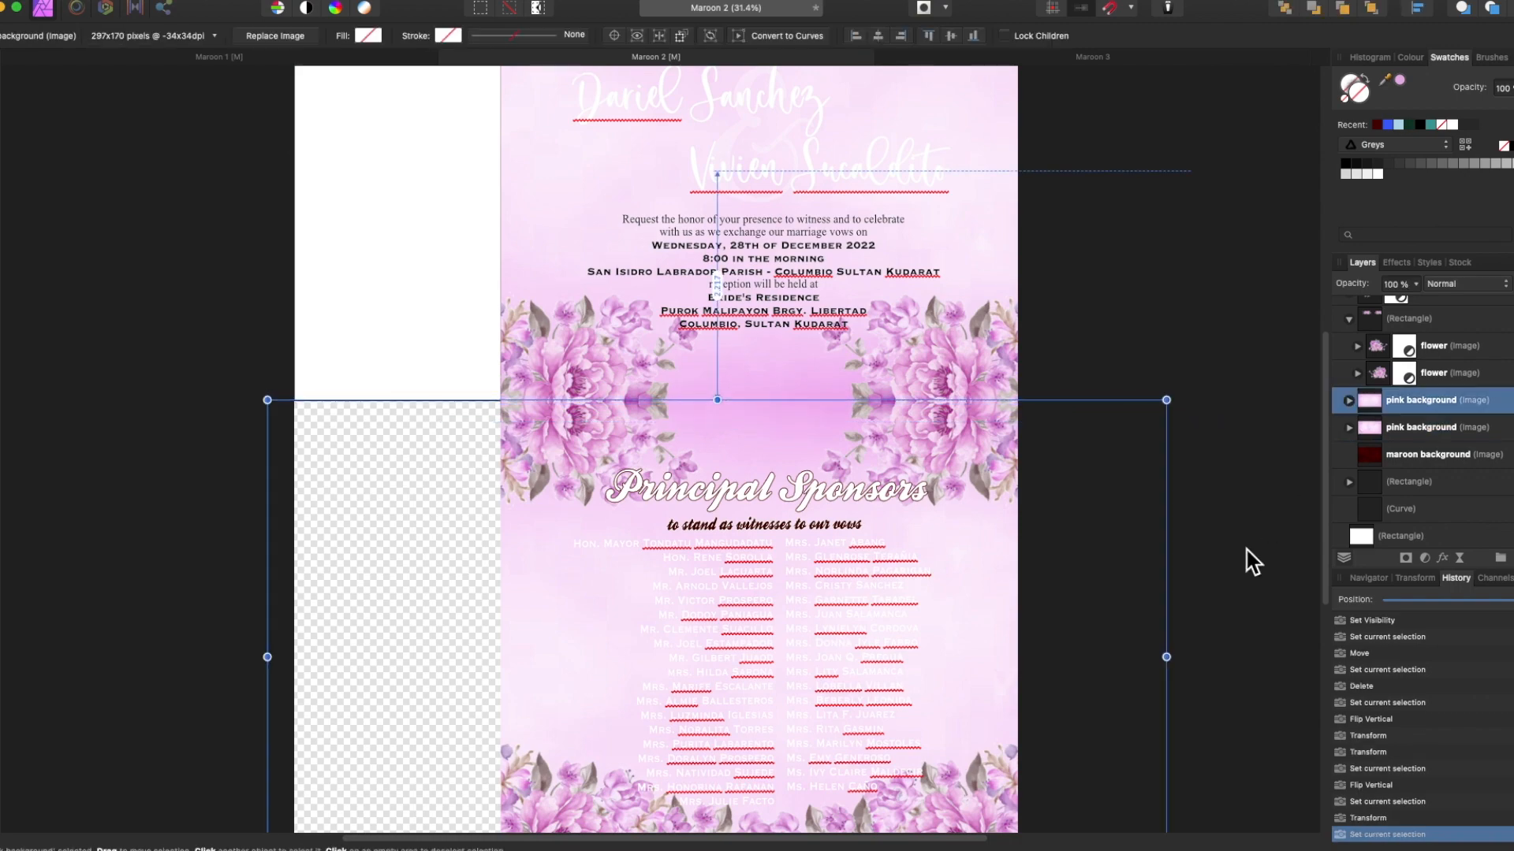
click(1246, 550)
Make the sponsor name lists black.
click(831, 627)
click(1345, 163)
click(1209, 504)
scroll(1210, 505, up, 4)
scroll(795, 331, up, 3)
Retype the parents' lines with the new first names for both couples.
key(t)
scroll(793, 332, up, 4)
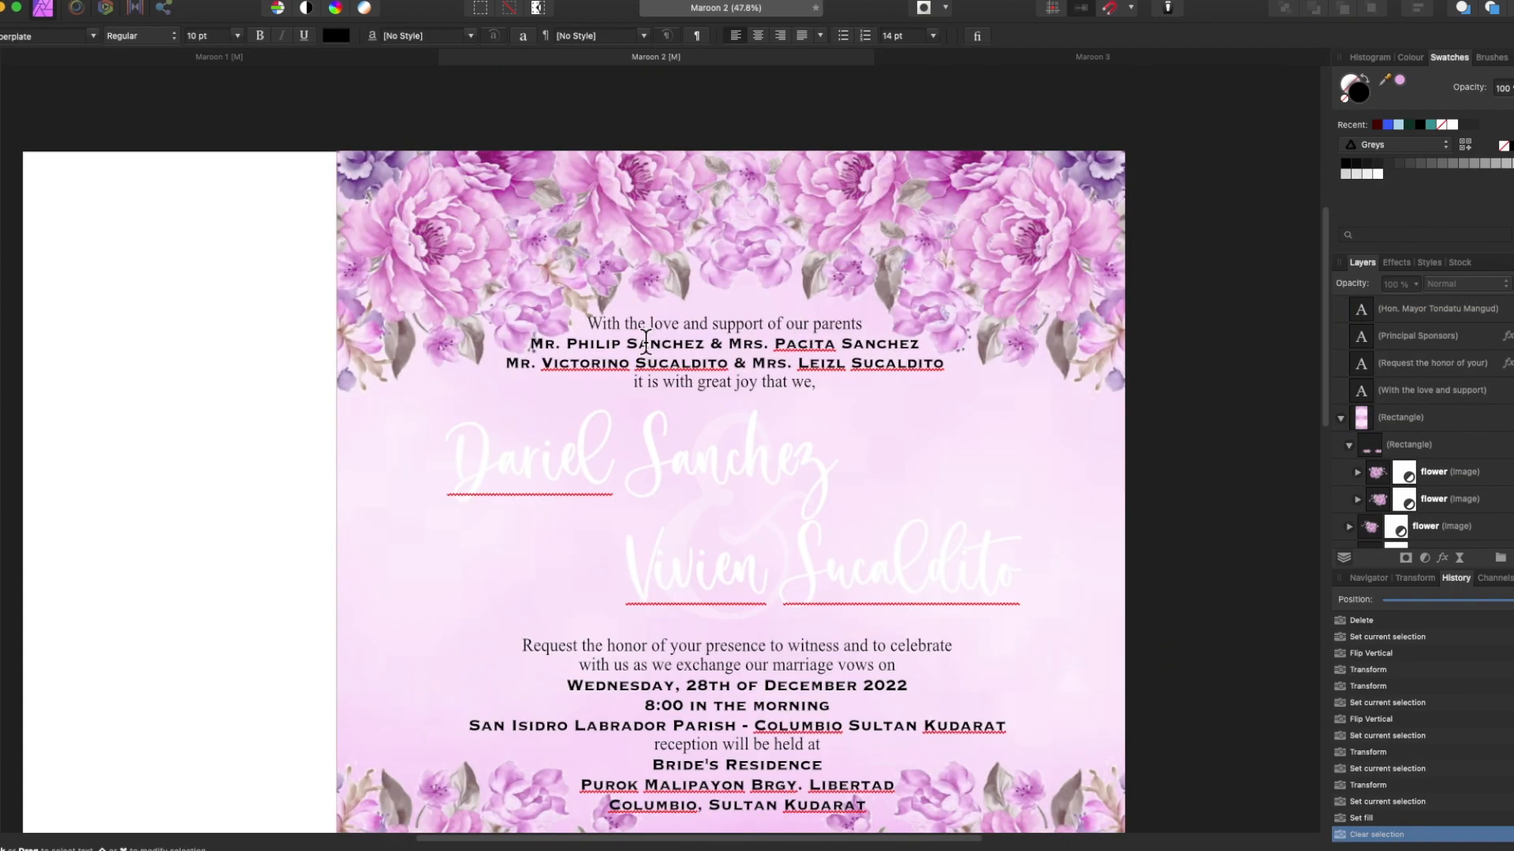
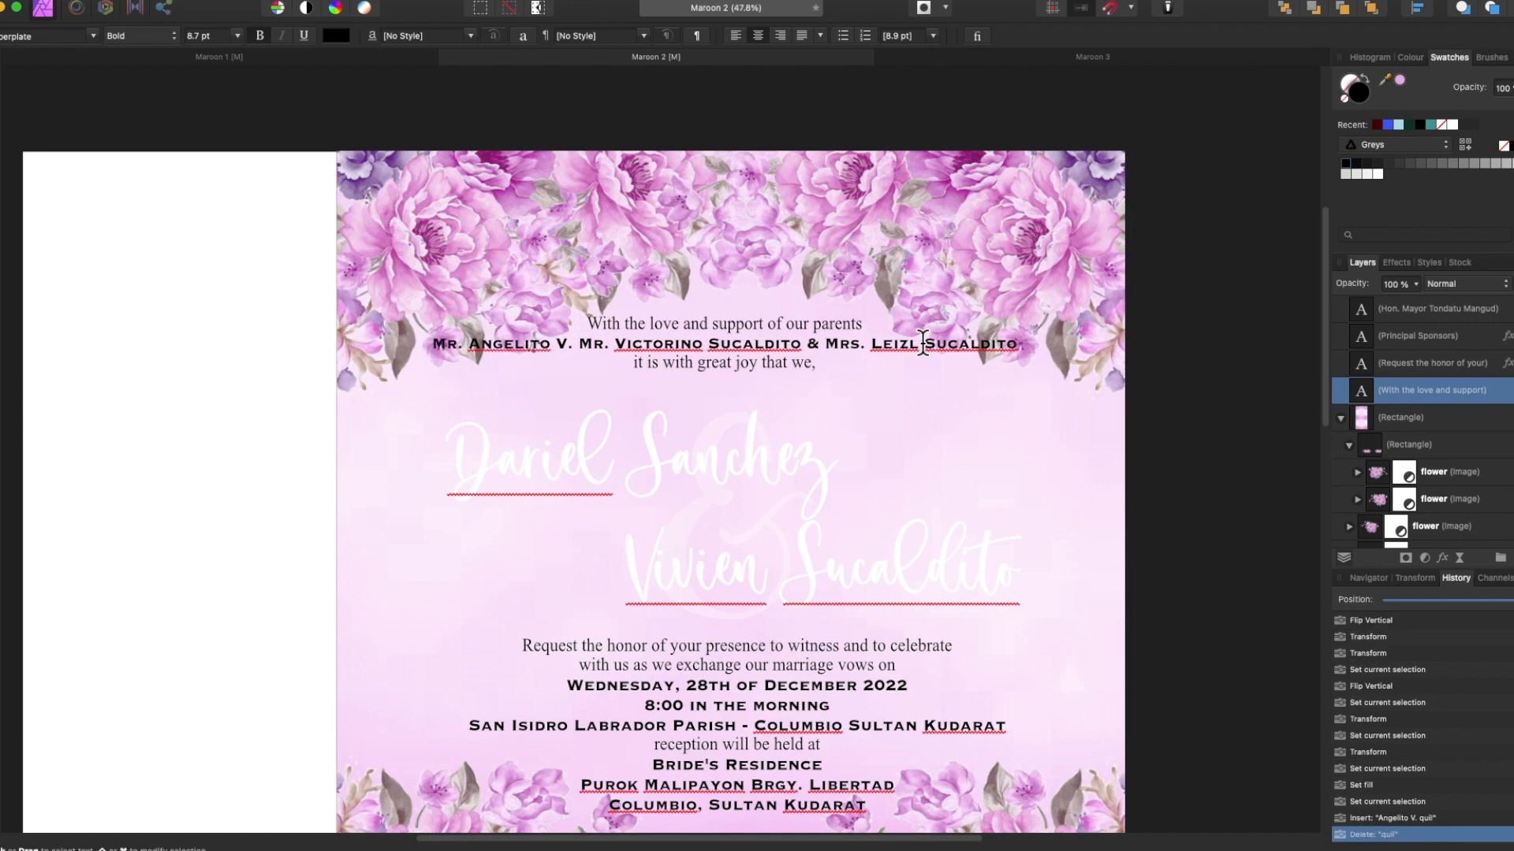
key(Return)
drag(543, 363, 1064, 365)
text(Marcial)
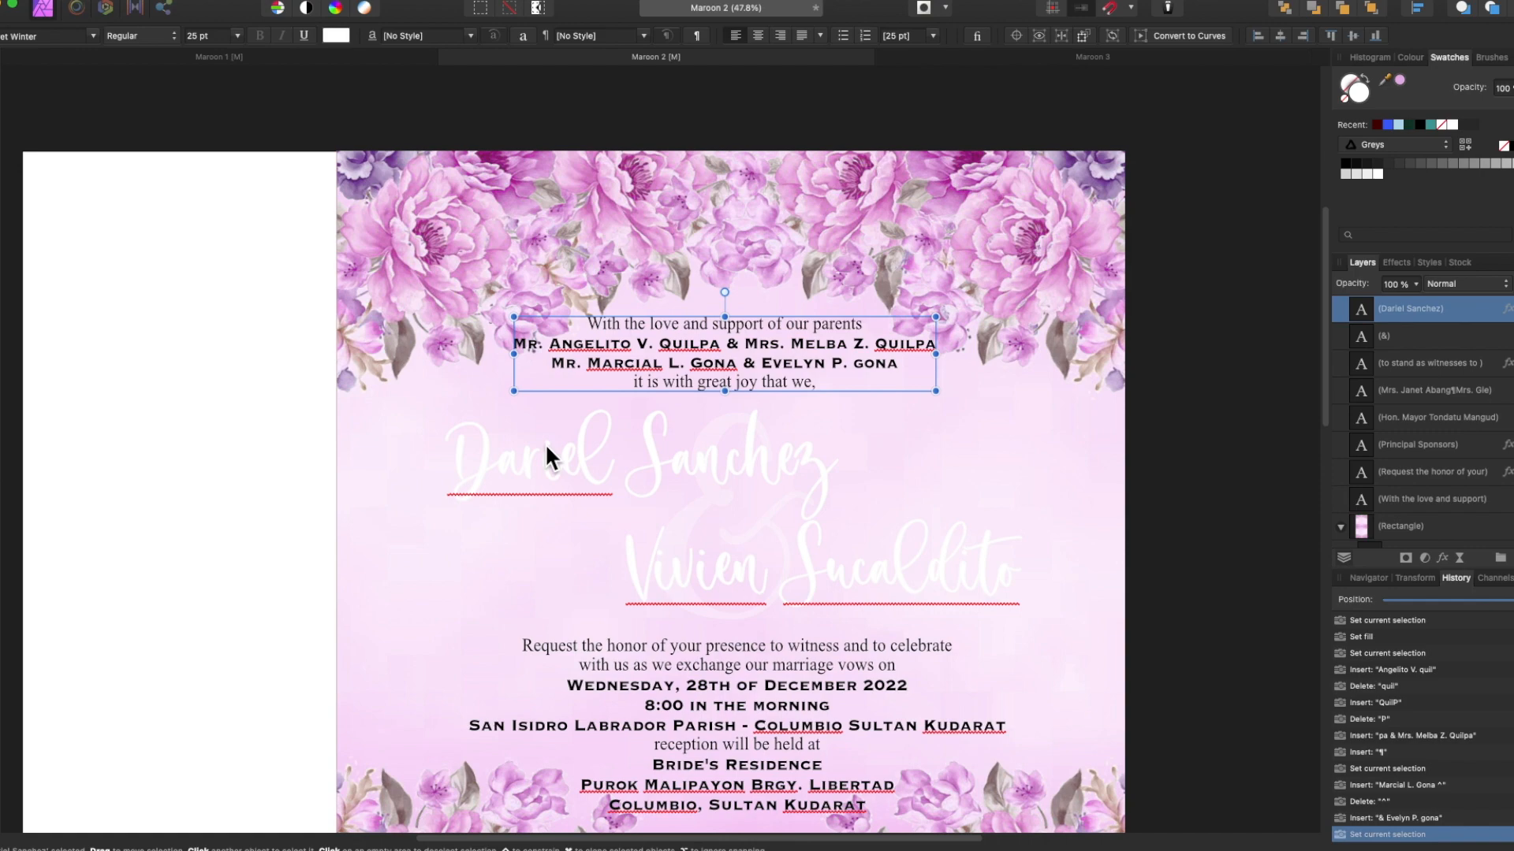
Replace the old couple names with the pasted pink script names and edit their surnames.
key(Delete)
key(super+v)
drag(693, 532, 693, 578)
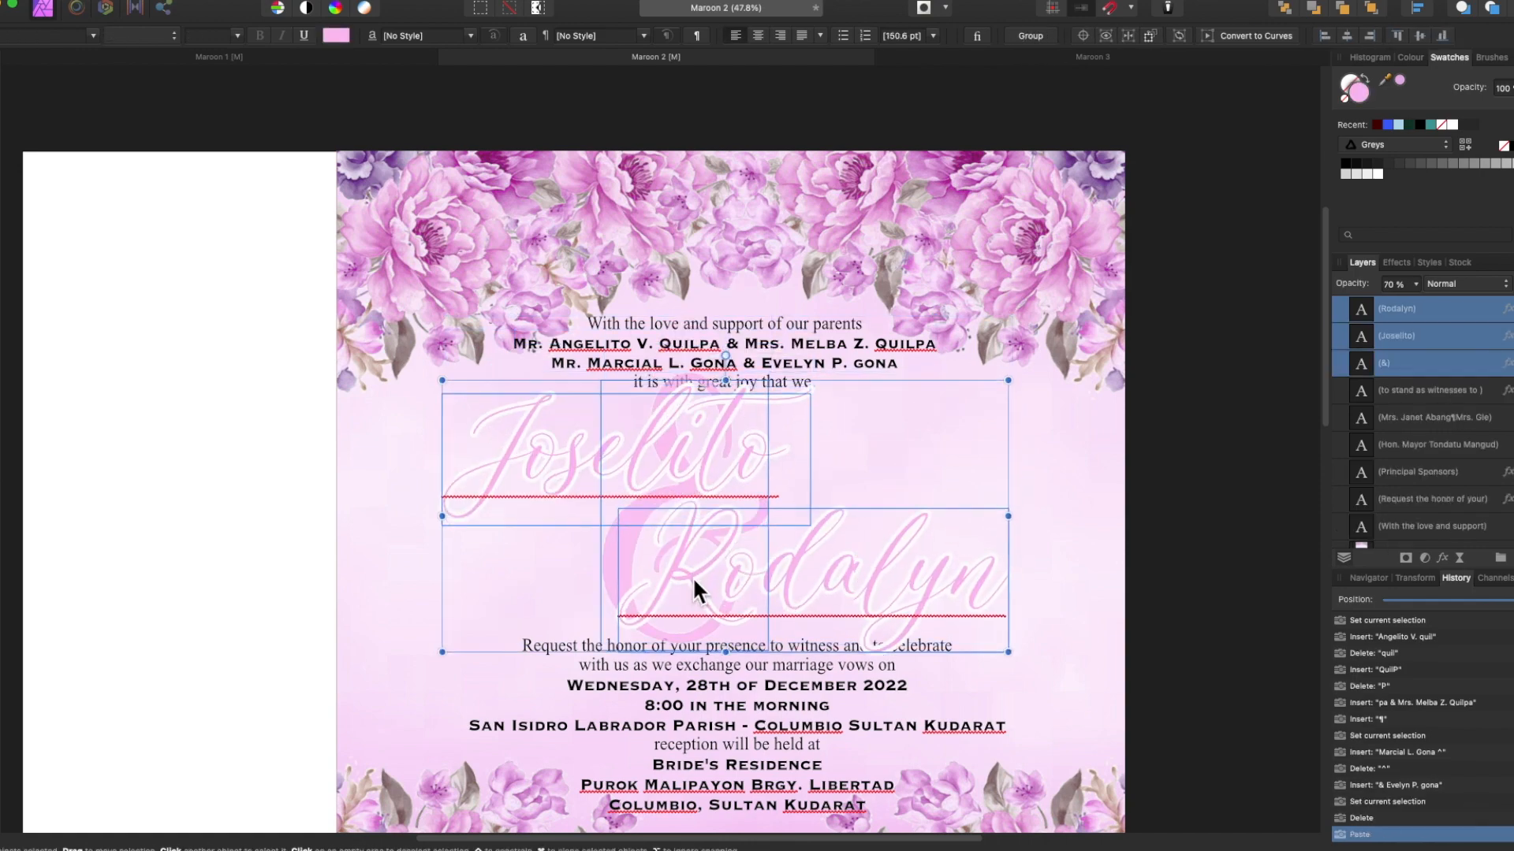
double_click(781, 453)
click(1001, 584)
Set both script names to 30 pt and position them on the page.
scroll(1002, 584, left, 7)
click(505, 465)
key(super+a)
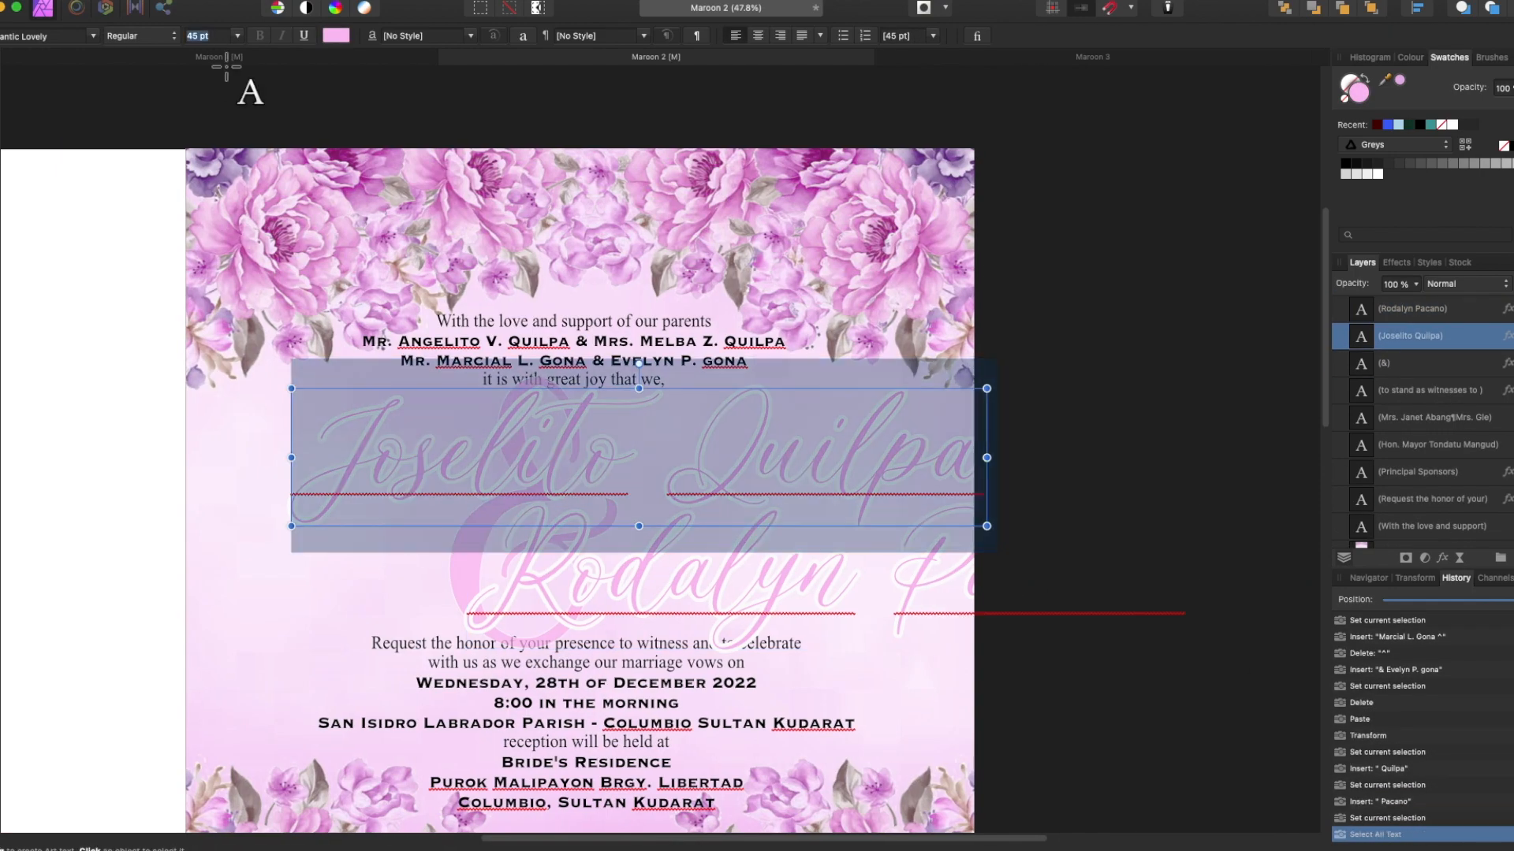
click(237, 35)
click(693, 576)
key(super+a)
click(237, 36)
click(490, 438)
drag(490, 433, 489, 433)
drag(583, 579, 575, 554)
Shrink the ampersand and place it between the two names.
click(480, 579)
drag(618, 374, 574, 444)
drag(559, 597, 614, 555)
drag(772, 556, 729, 563)
drag(568, 453, 588, 457)
click(565, 607)
drag(637, 619, 642, 618)
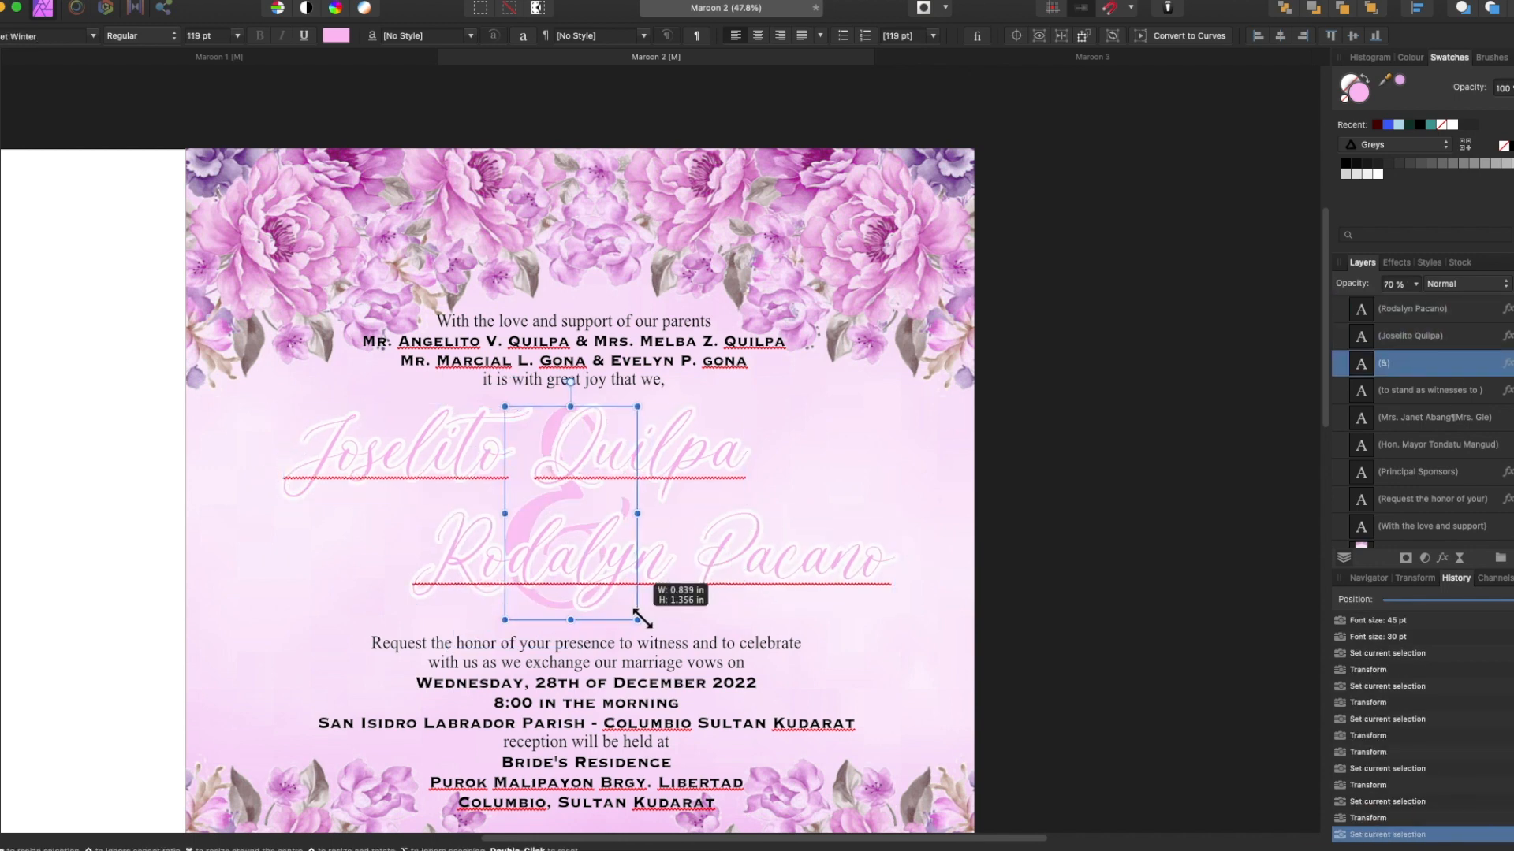
click(625, 645)
scroll(158, 544, down, 3)
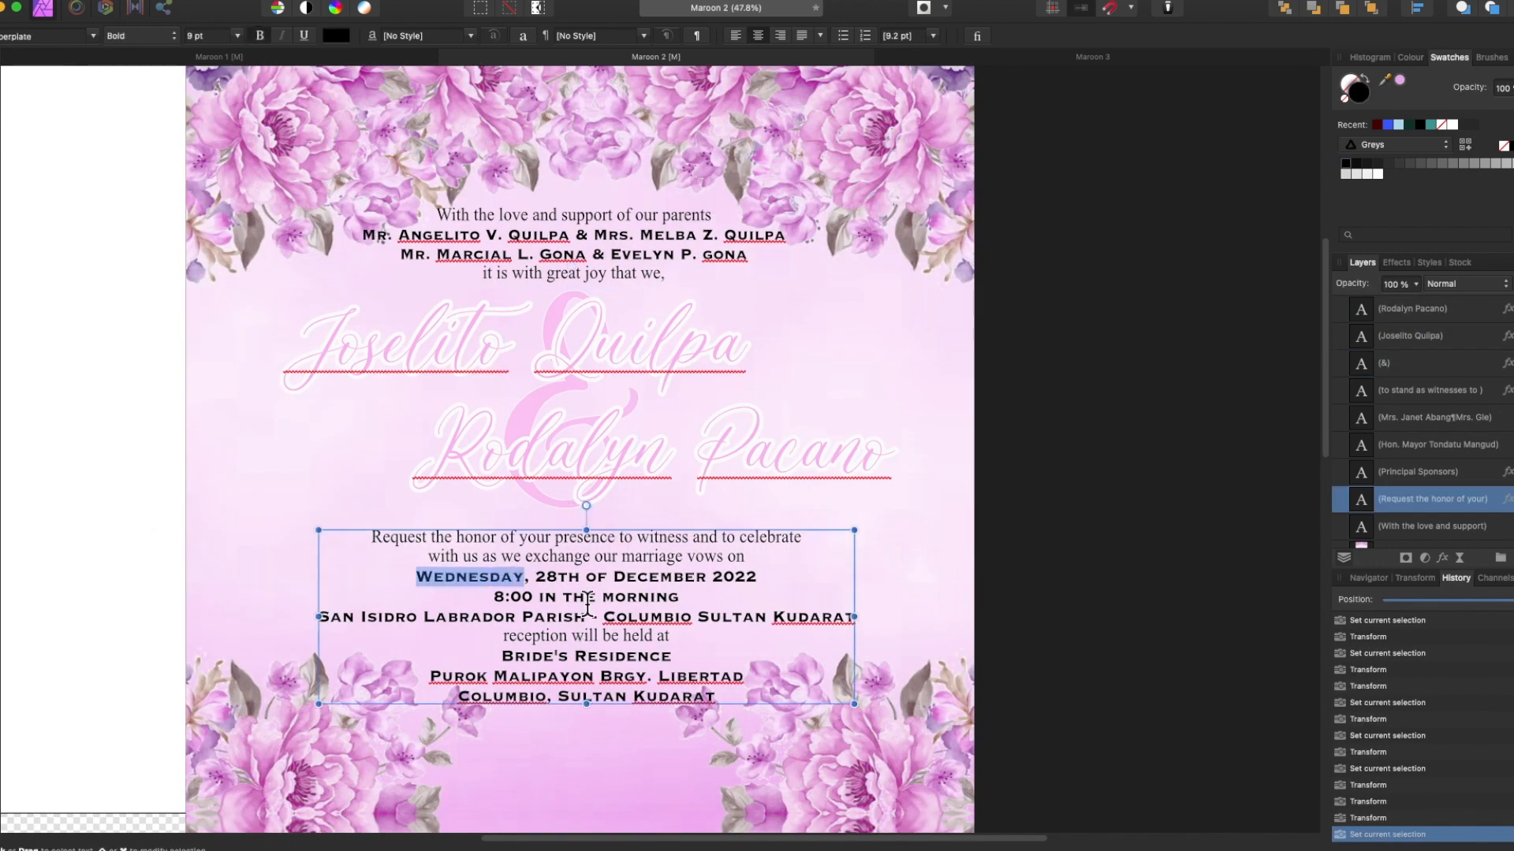
Replace the parish line with 'St.Lap-lapog' and nudge the details and couple names down.
drag(332, 619, 851, 617)
text(St. Lawrence Of Rome Parish)
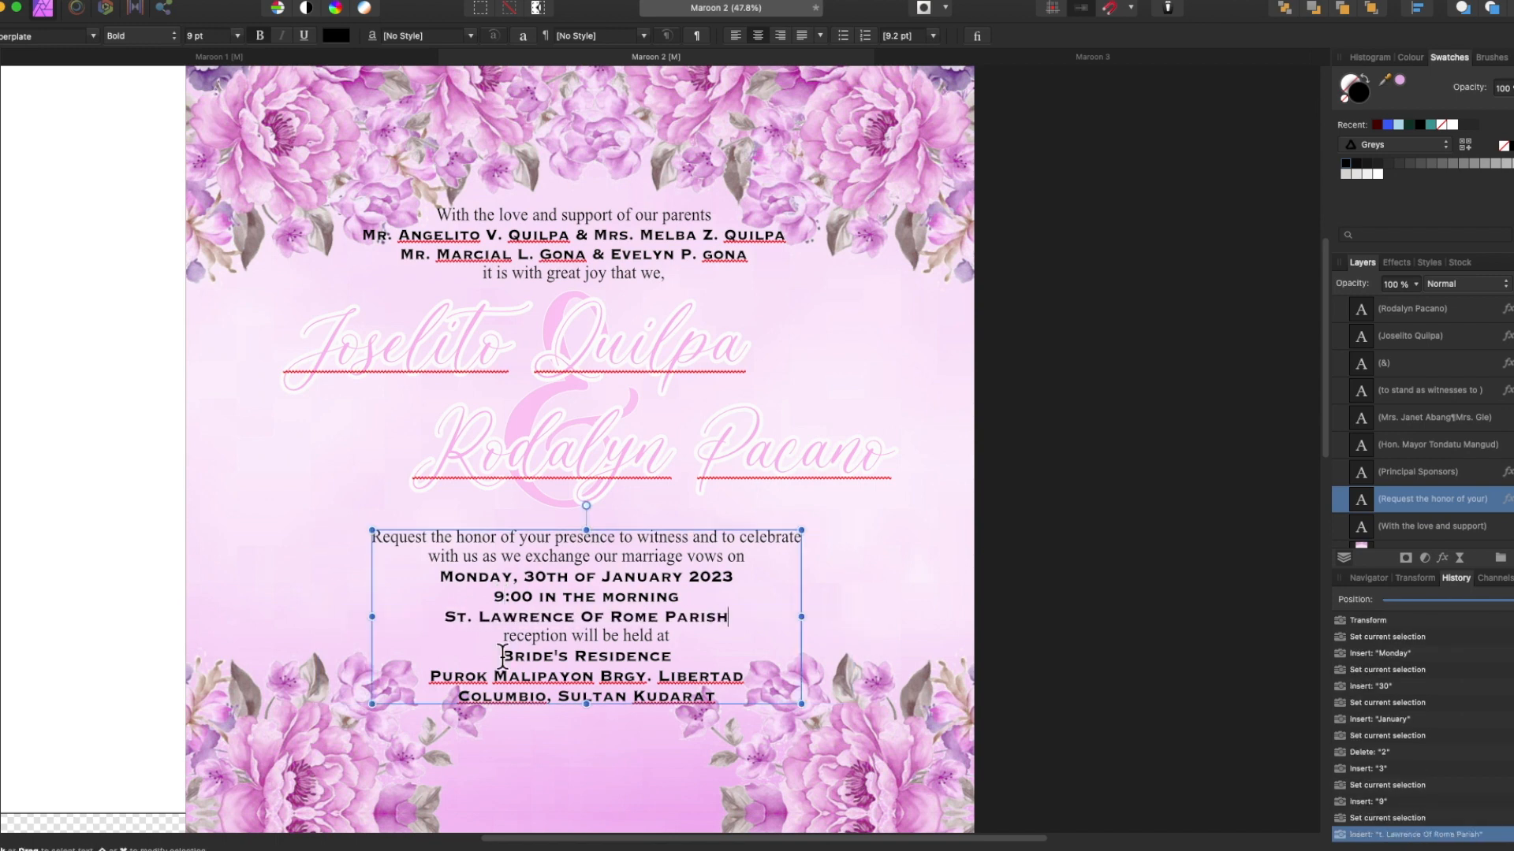
text(Lap-lapog)
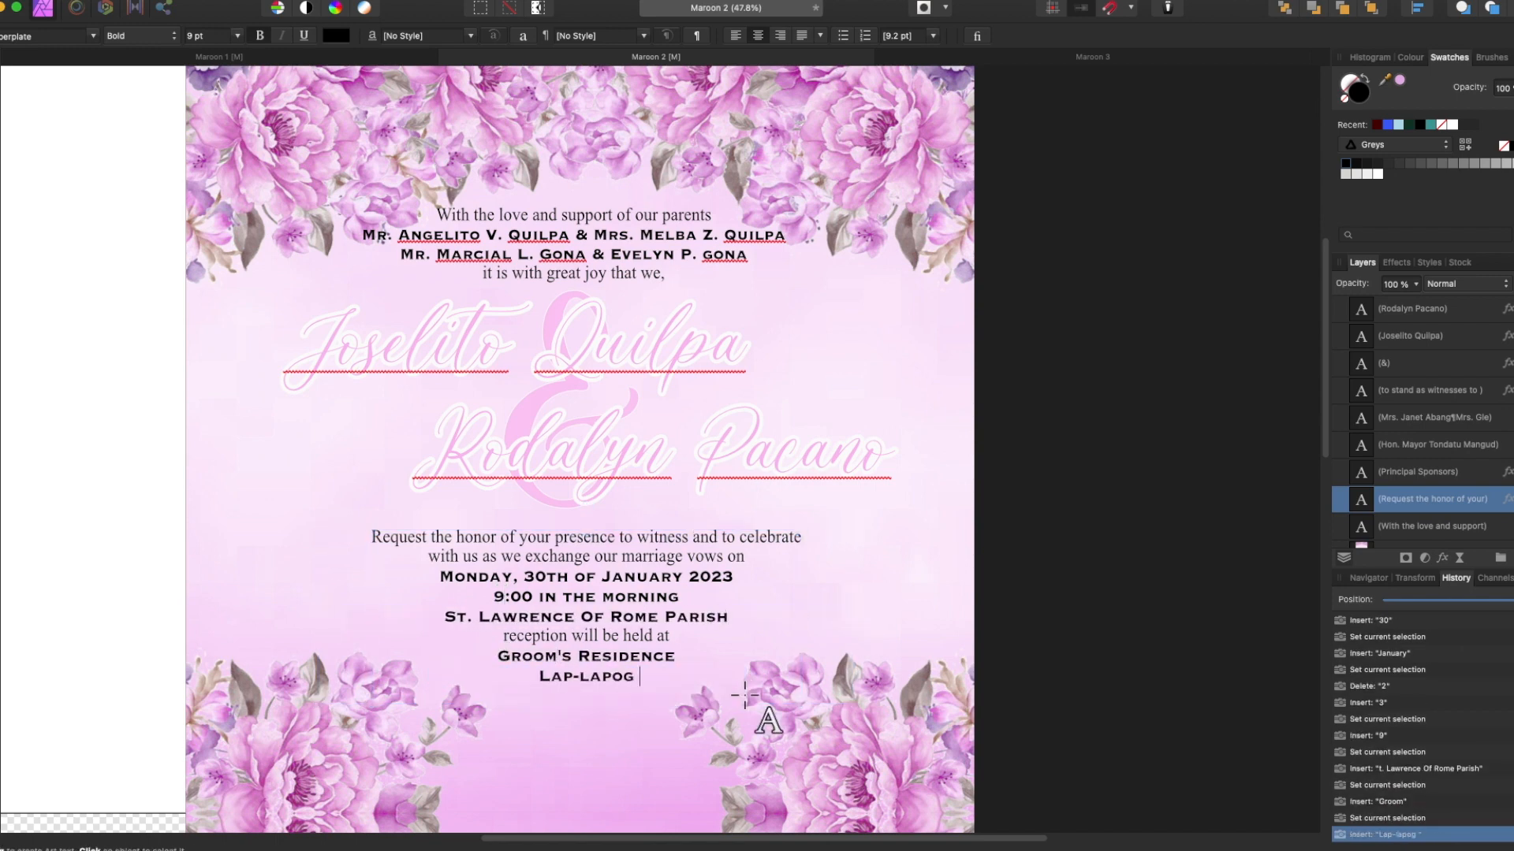
key(shift+Down)
key(shift+Down)
click(1465, 364)
shift+click(1467, 314)
key(shift+Down)
key(shift+Down)
Nudge the parents' text down into place.
click(617, 243)
key(shift+Down)
key(shift+Down)
scroll(616, 243, down, 5)
Give the Principal Sponsors heading a pink outline with a 5 px radius.
click(1417, 472)
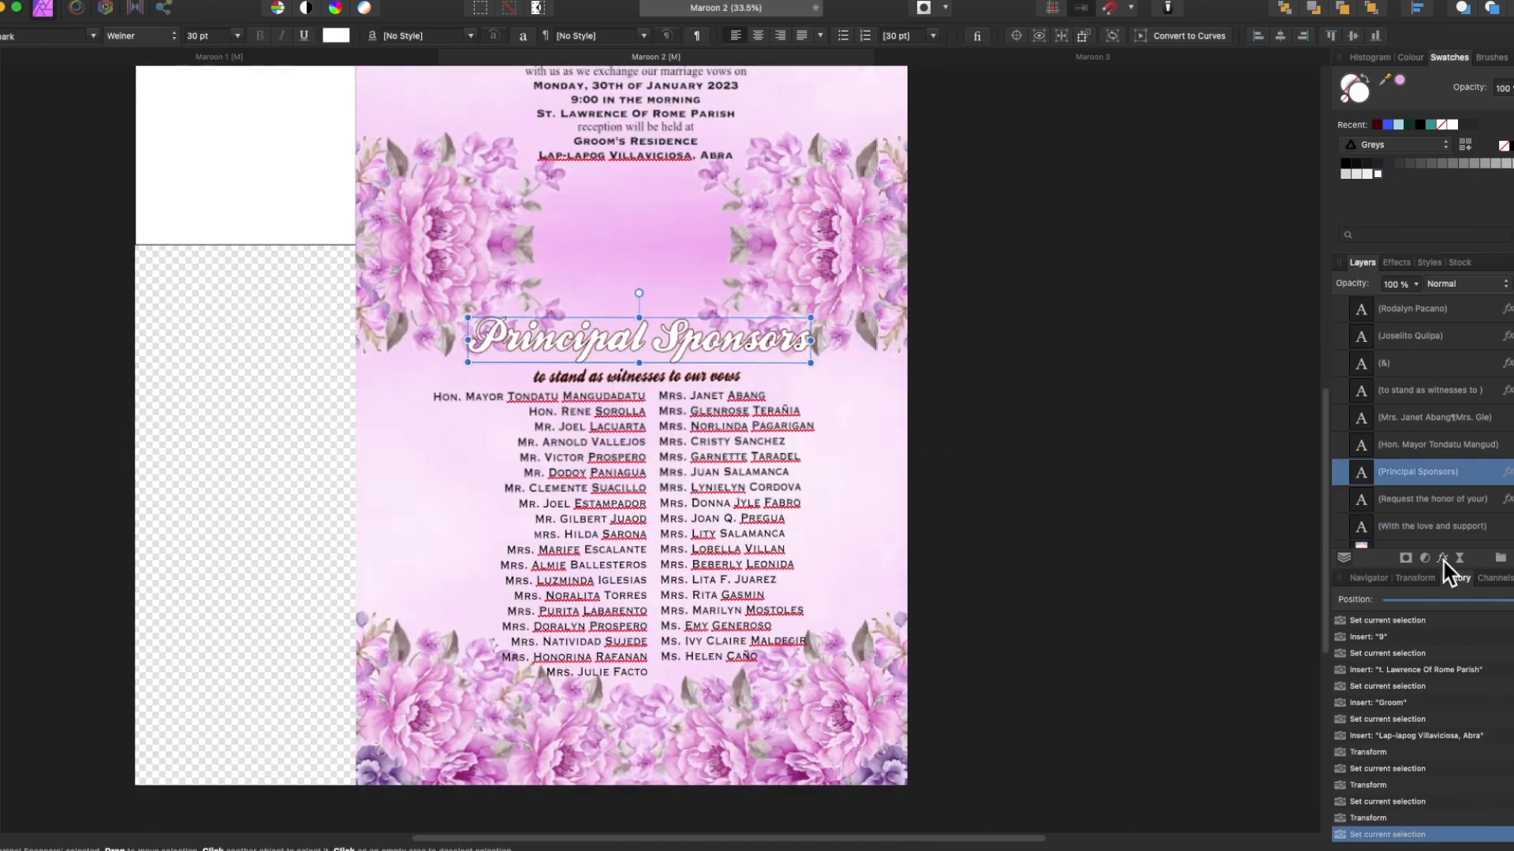
click(1442, 557)
click(1275, 536)
click(1419, 564)
click(1487, 466)
text(5)
key(Return)
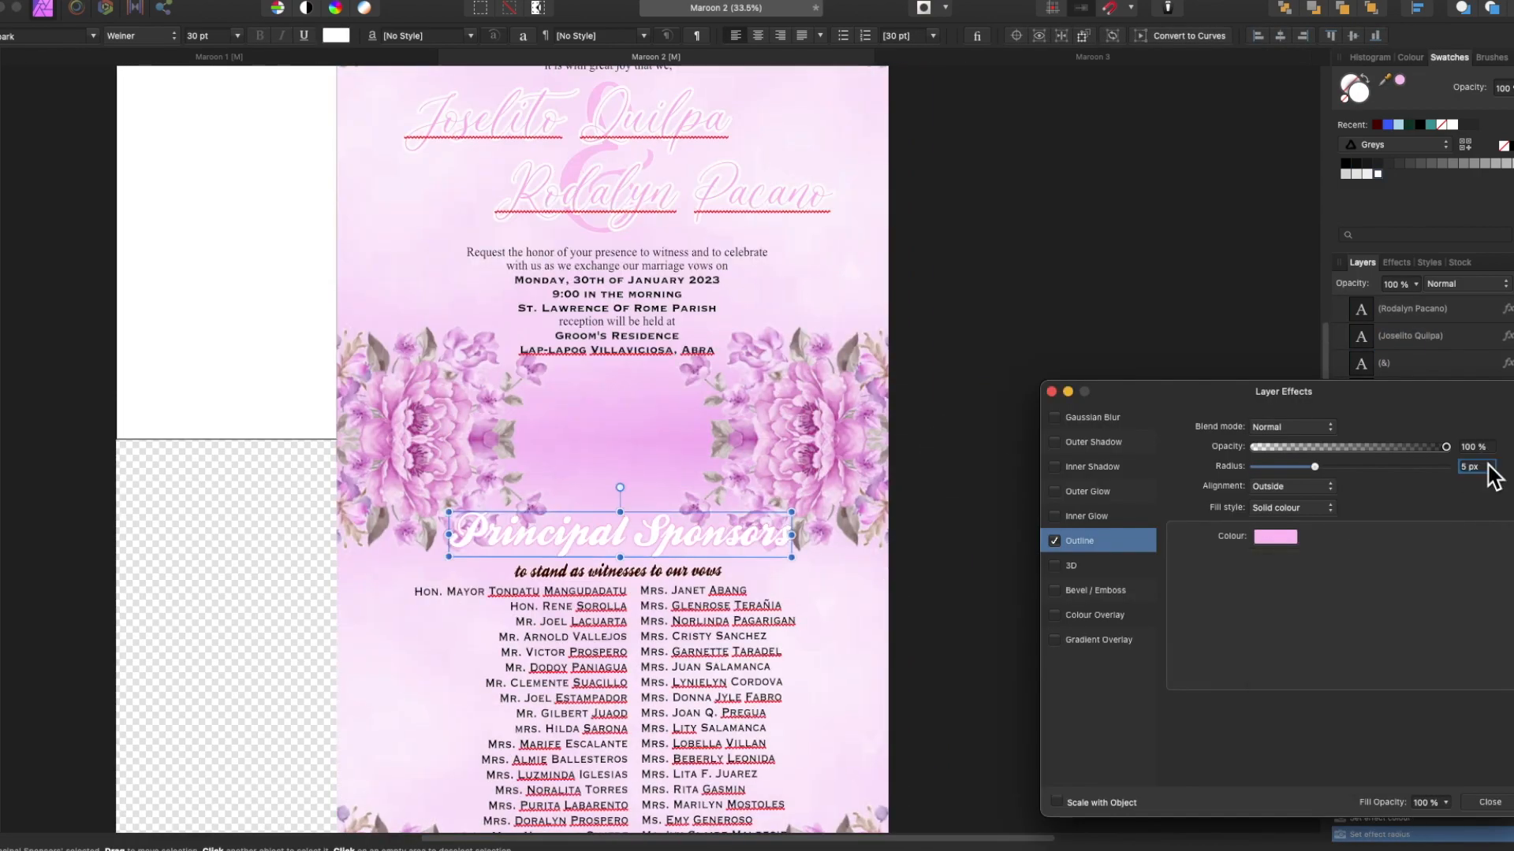
click(1052, 392)
Fill the tagline pink and move it and the heading up together.
click(619, 571)
click(1399, 80)
click(1443, 558)
click(1482, 465)
click(1052, 391)
shift+click(562, 543)
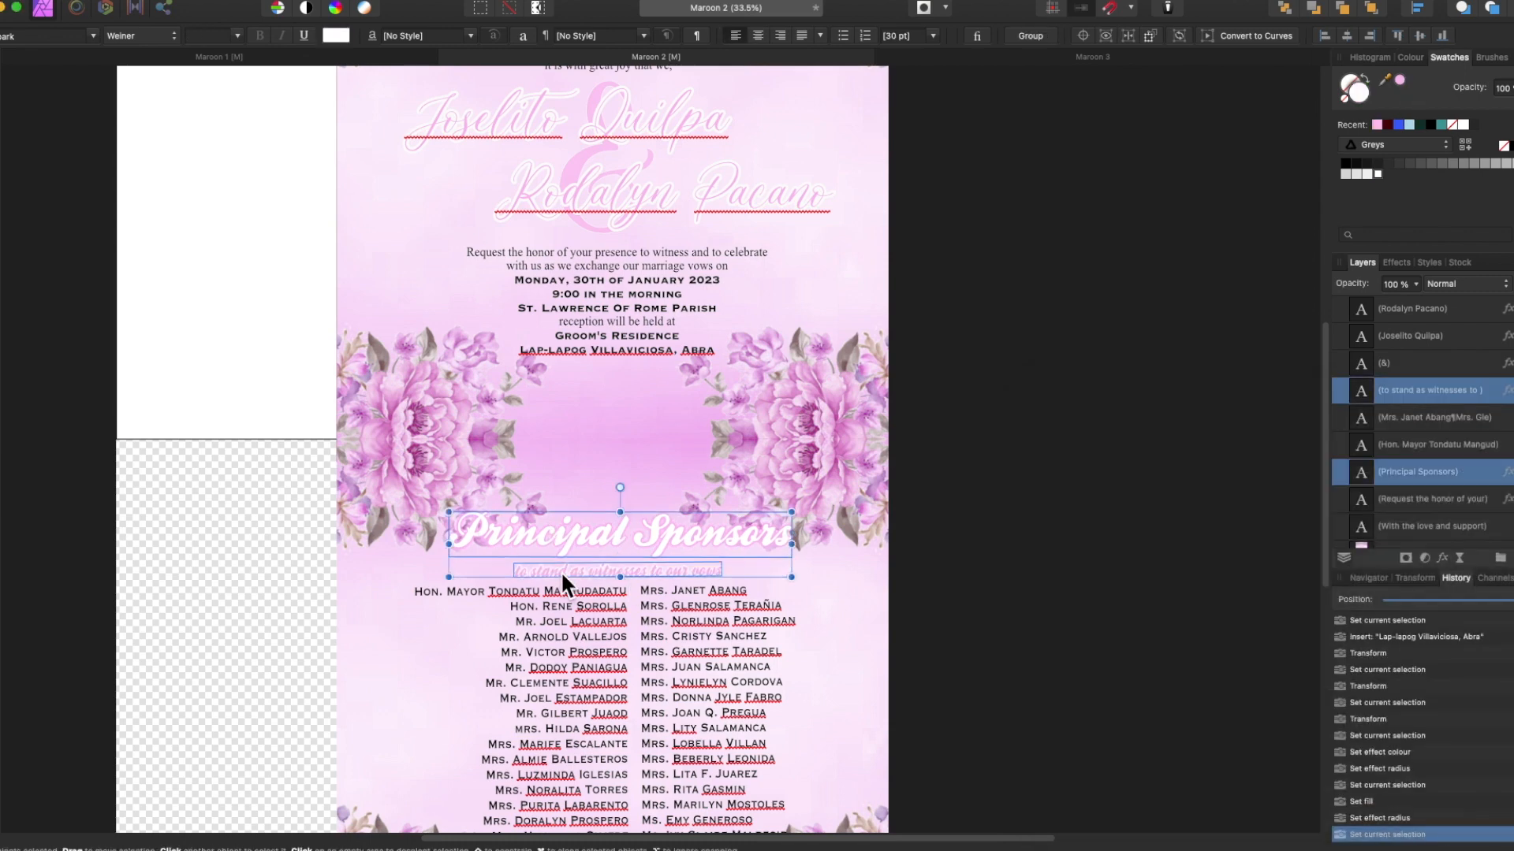
key(shift+Up)
key(shift+Up)
key(shift+Up)
key(shift+Up)
key(shift+Up)
key(shift+Up)
key(shift+Up)
key(shift+Up)
key(shift+Up)
key(shift+Up)
key(shift+Up)
key(shift+Up)
key(shift+Up)
key(shift+Up)
Select all the text in the left sponsor list for editing.
scroll(562, 573, down, 3)
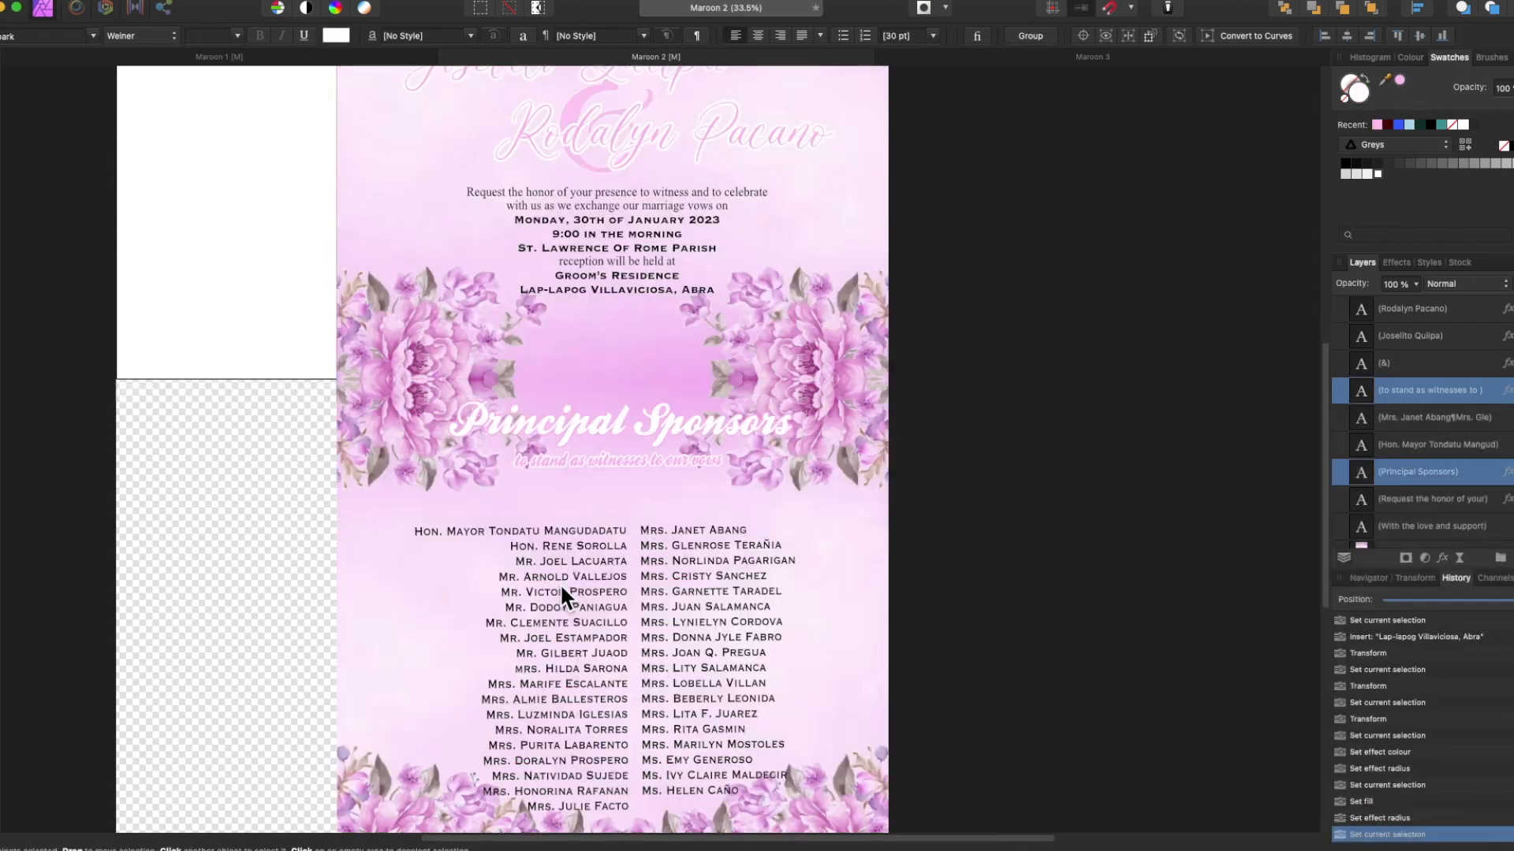
double_click(562, 534)
key(super+a)
Enter the Hon. and Mr. sponsor names in the left column, one per line.
text(Hon.)
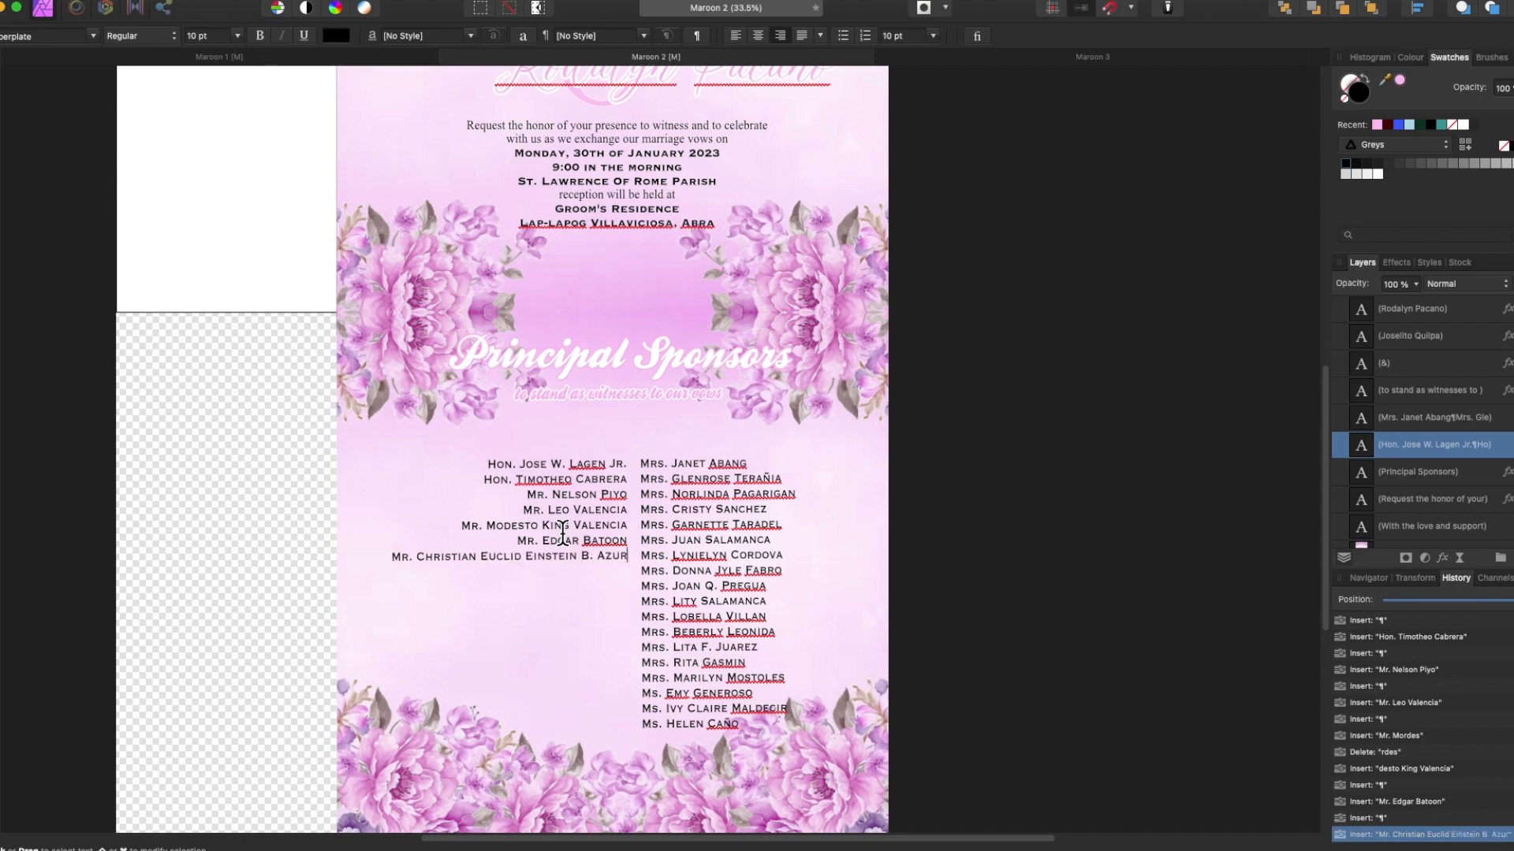
key(BackSpace)
key(BackSpace)
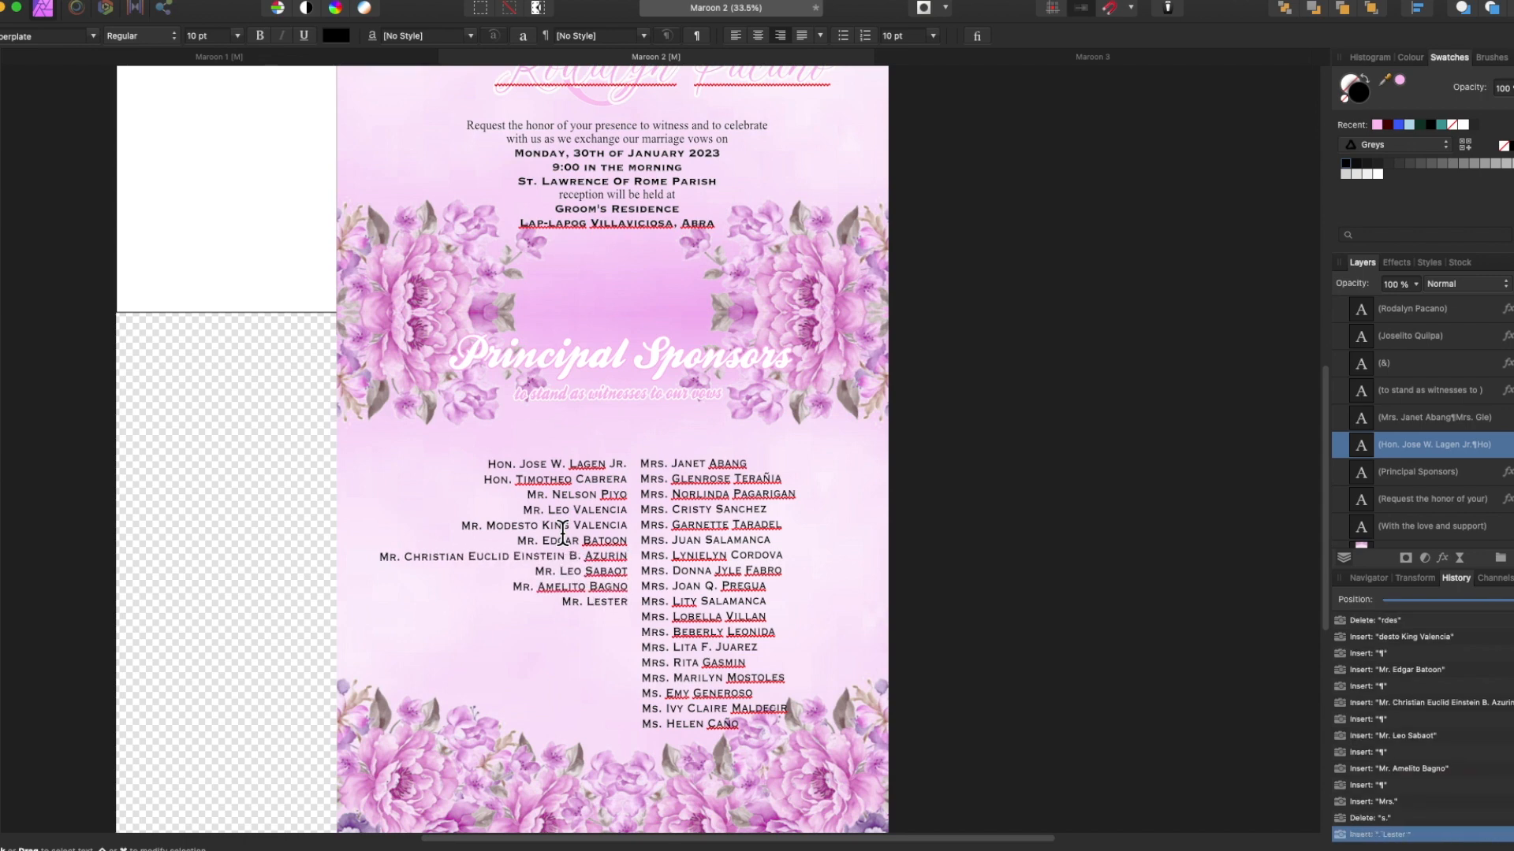
key(Return)
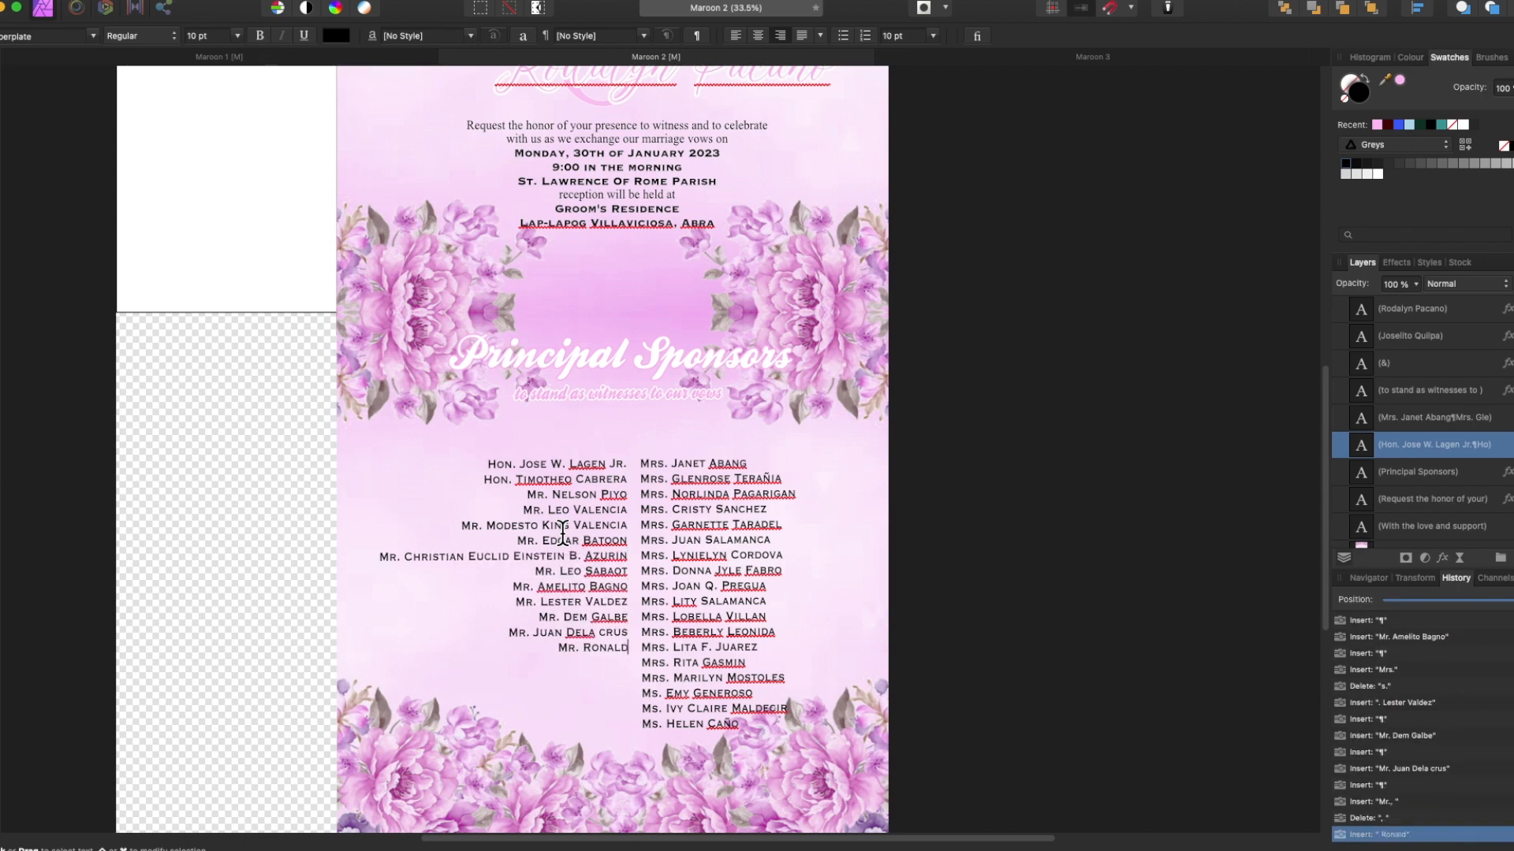
key(Return)
text(Mr. or)
key(BackSpace)
key(BackSpace)
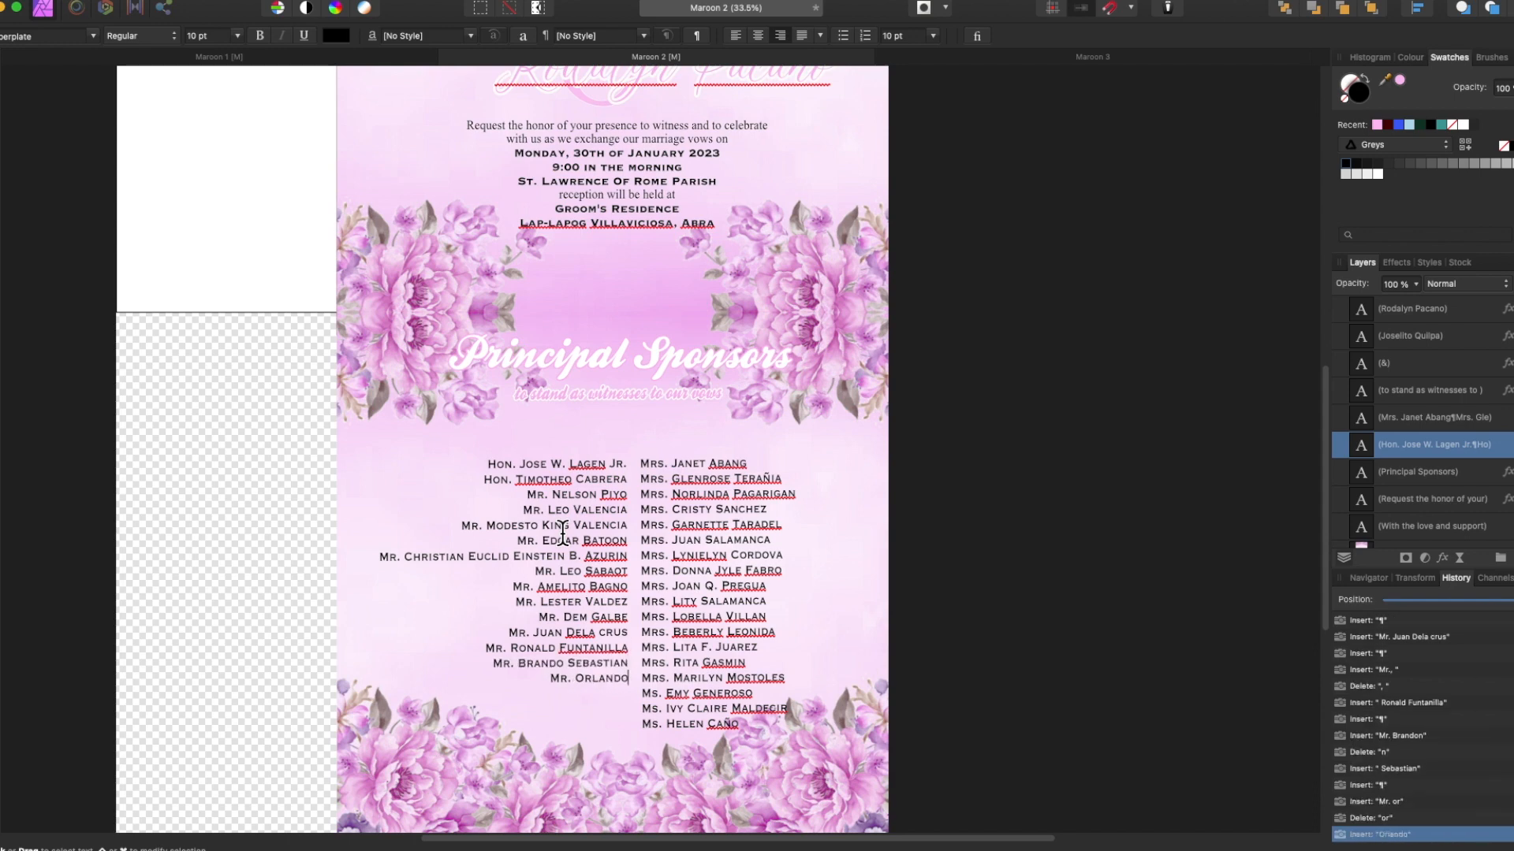
key(Return)
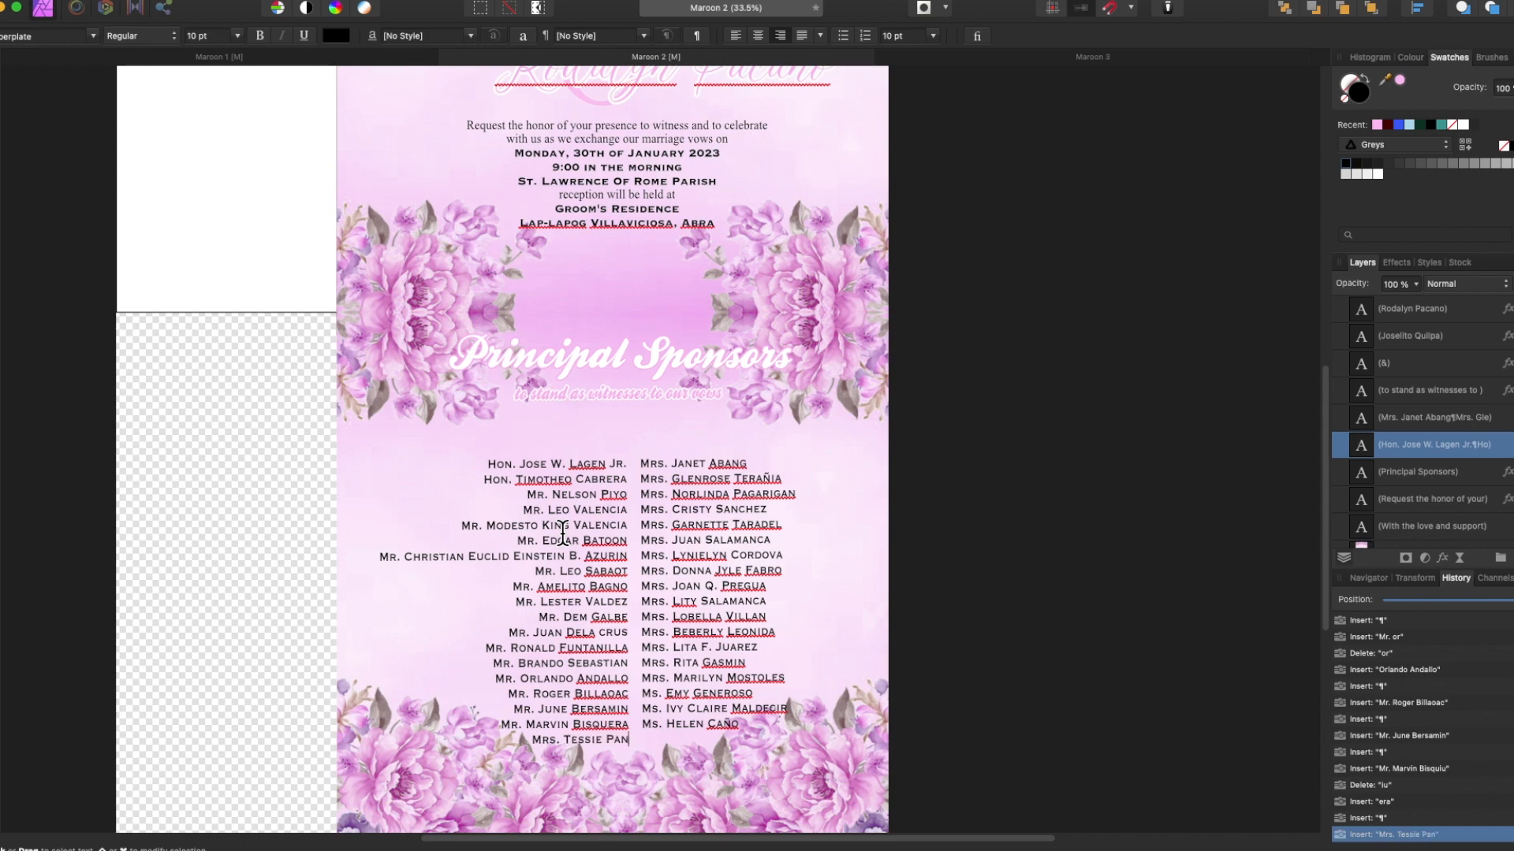
Add the Mr. & Mrs. couple names below them and raise the left column higher.
key(Return)
text(Mrs.)
key(BackSpace)
key(BackSpace)
key(BackSpace)
text(. & Mrs. )
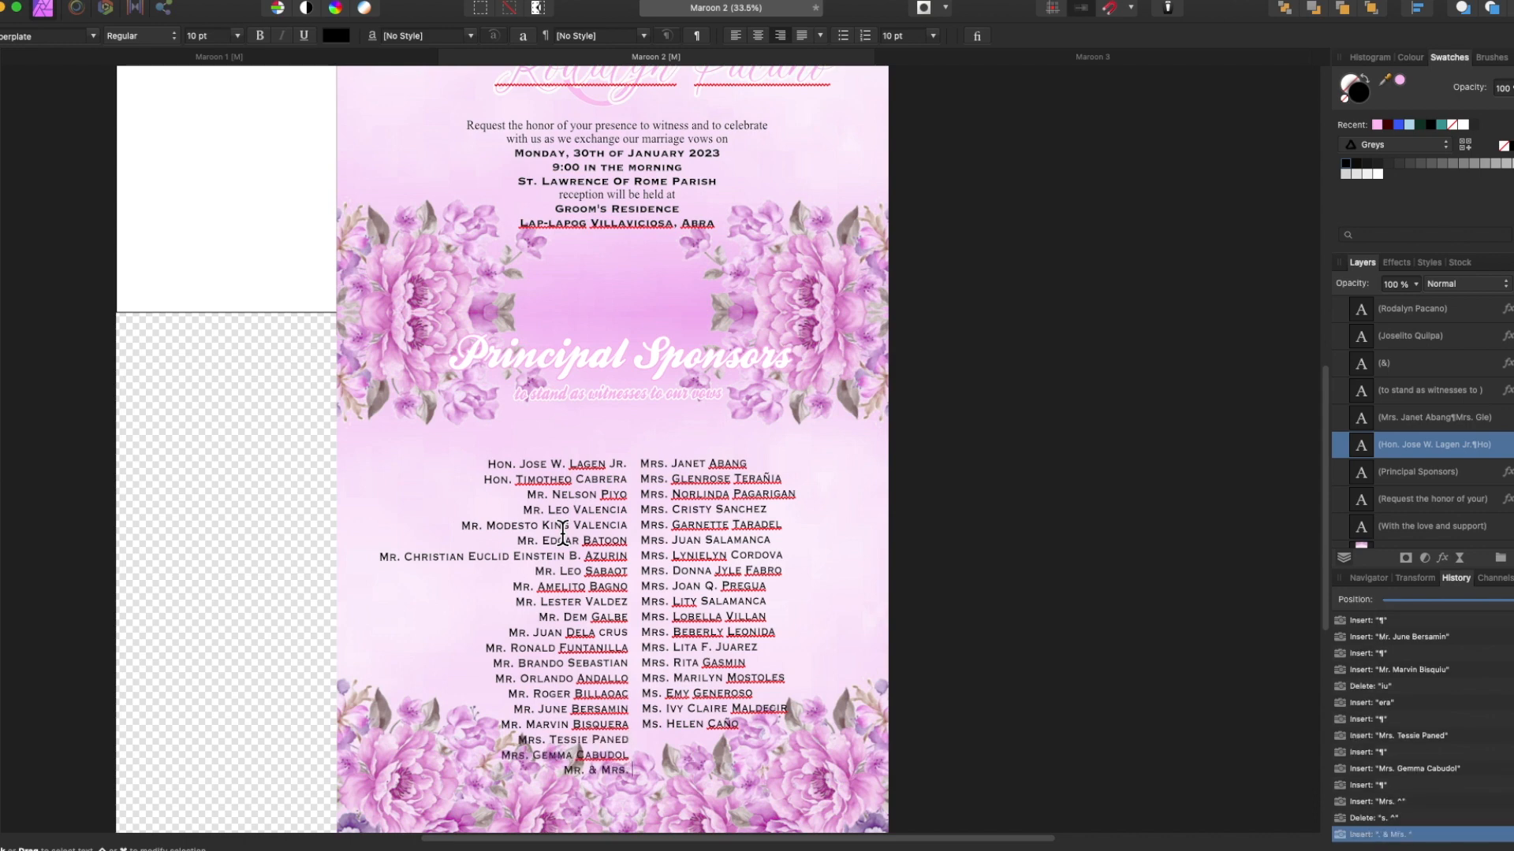
key(Return)
key(Return)
text(Mr./)
key(BackSpace)
key(BackSpace)
key(Return)
key(Return)
text(Mr. & Mrs)
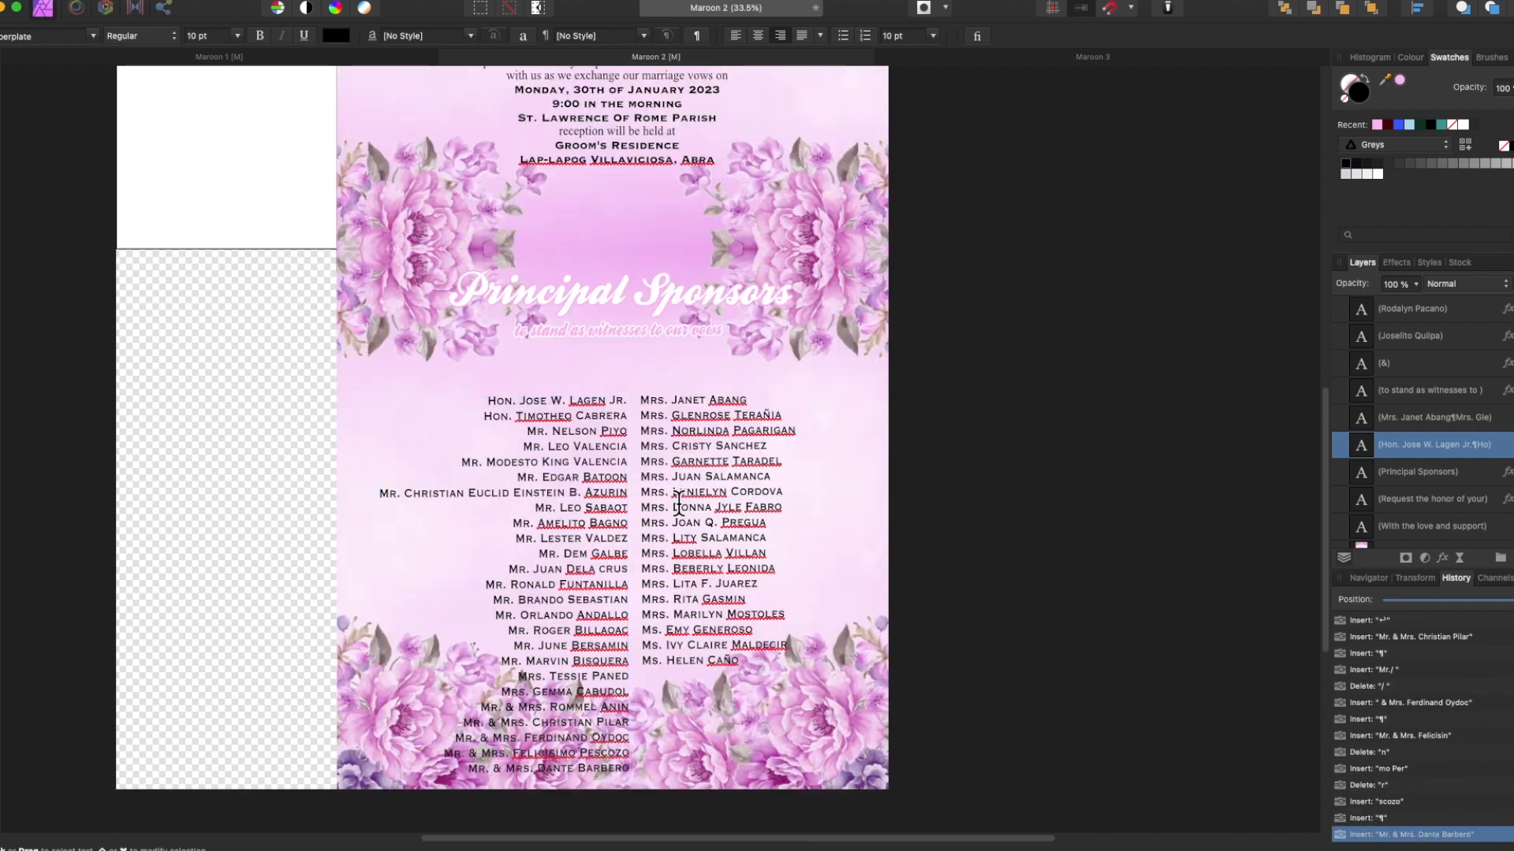
drag(514, 506, 512, 465)
double_click(627, 728)
Finish the left column with four more Mr. & Mrs. couple names.
key(Return)
text(Mr.)
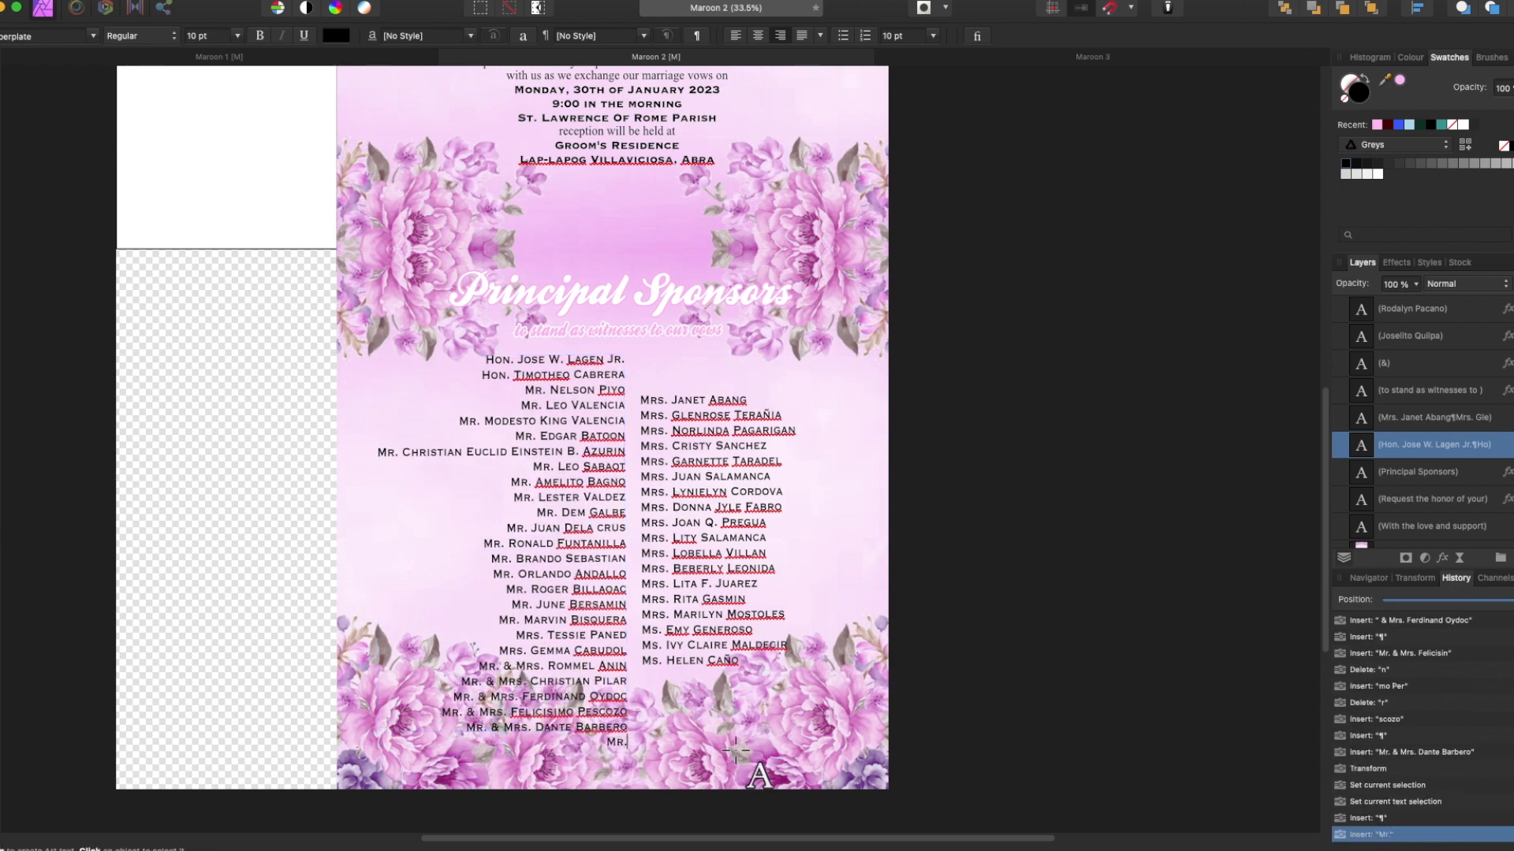
key(Return)
key(Return)
key(Return)
Replace the right column's text, starting with Hon. and the first two Mrs. sponsors.
click(700, 499)
key(super+a)
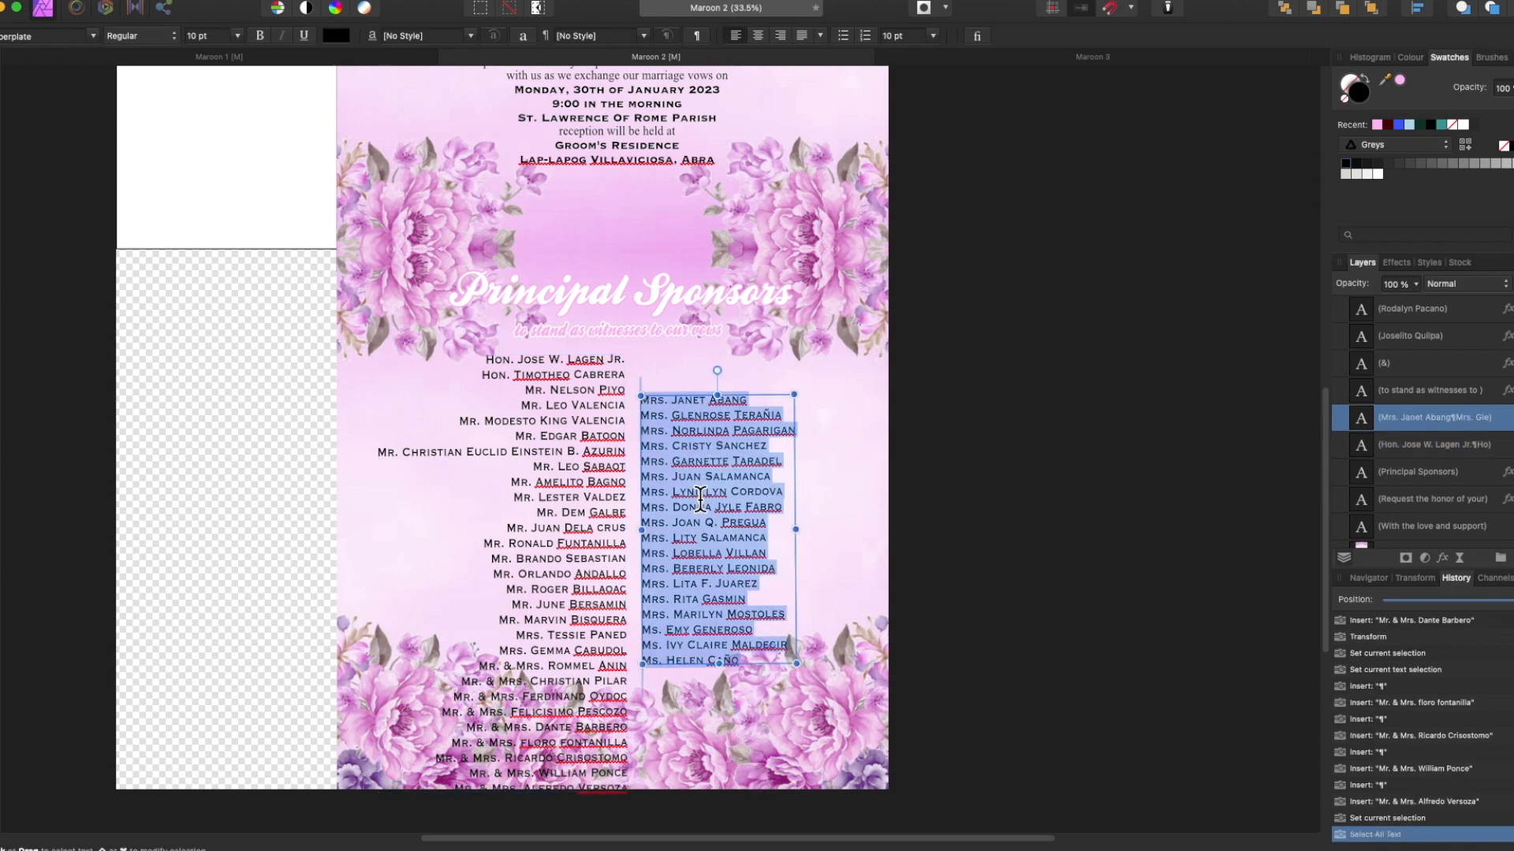
key(Return)
text(Mrs,)
key(BackSpace)
key(Return)
Add four more Mrs. sponsor names to the right column, one per line.
key(Return)
key(Return)
key(Return)
text(Mrs. El)
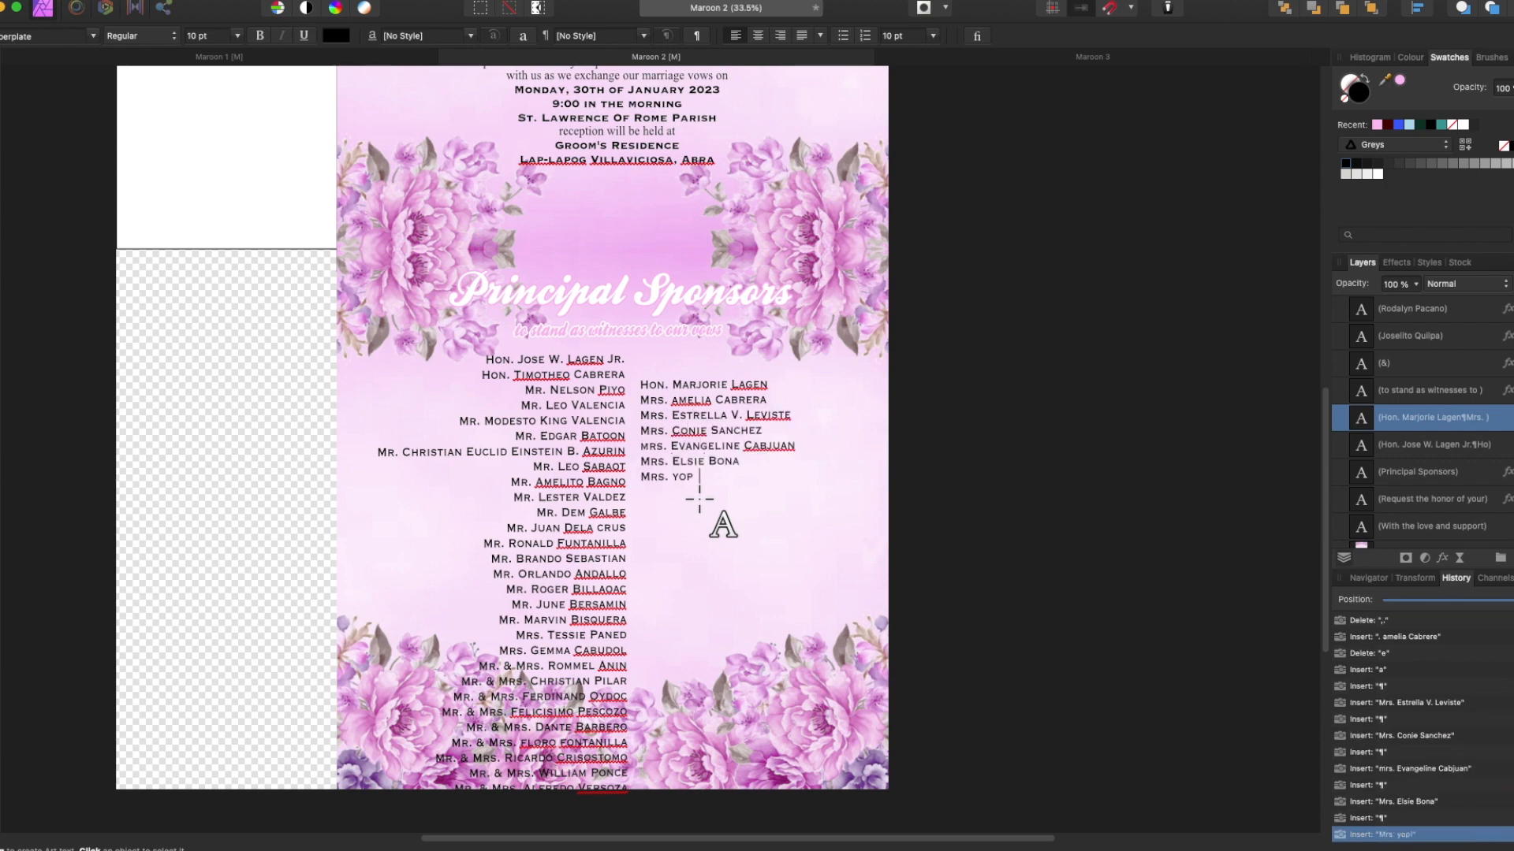
text(olega)
key(Return)
key(Return)
key(BackSpace)
key(BackSpace)
key(BackSpace)
key(BackSpace)
key(BackSpace)
text(uega)
Finish the Mrs. entries in the right column with the last three names.
key(Return)
text(Mrs.)
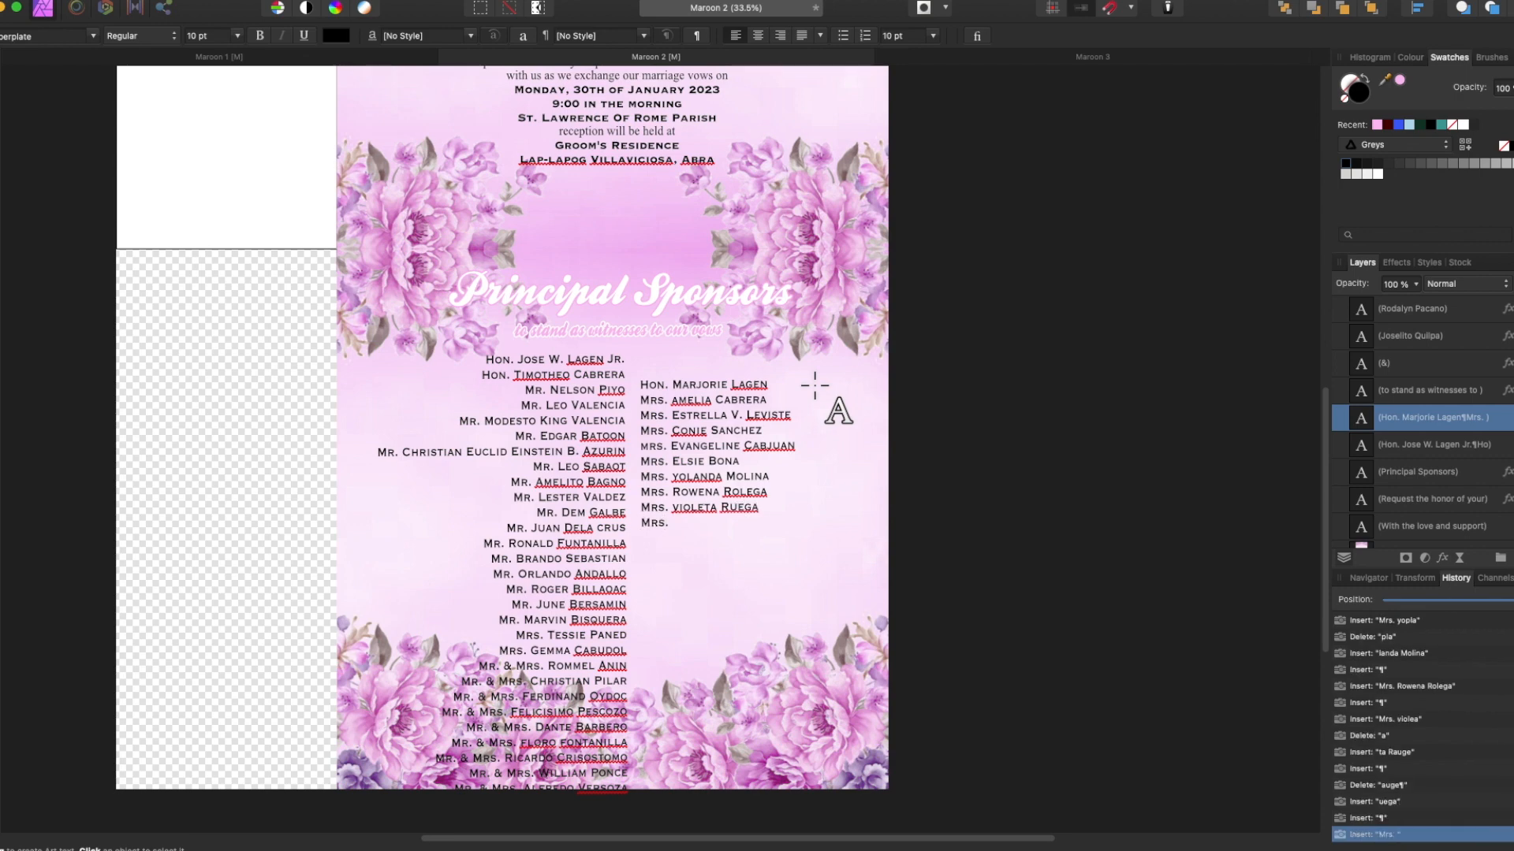
text(ega)
key(Return)
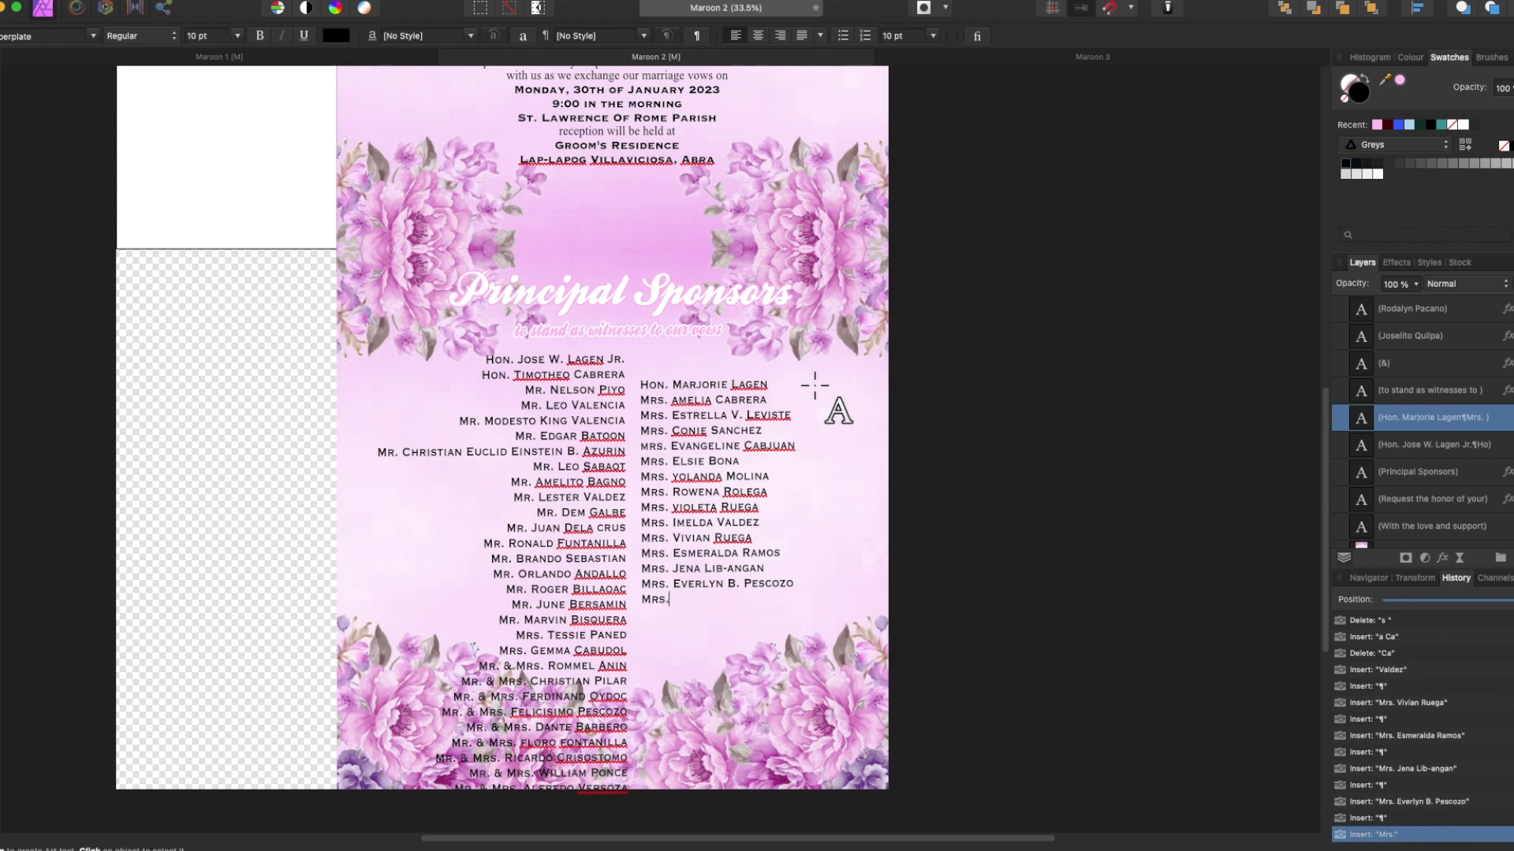
text(ga)
key(Return)
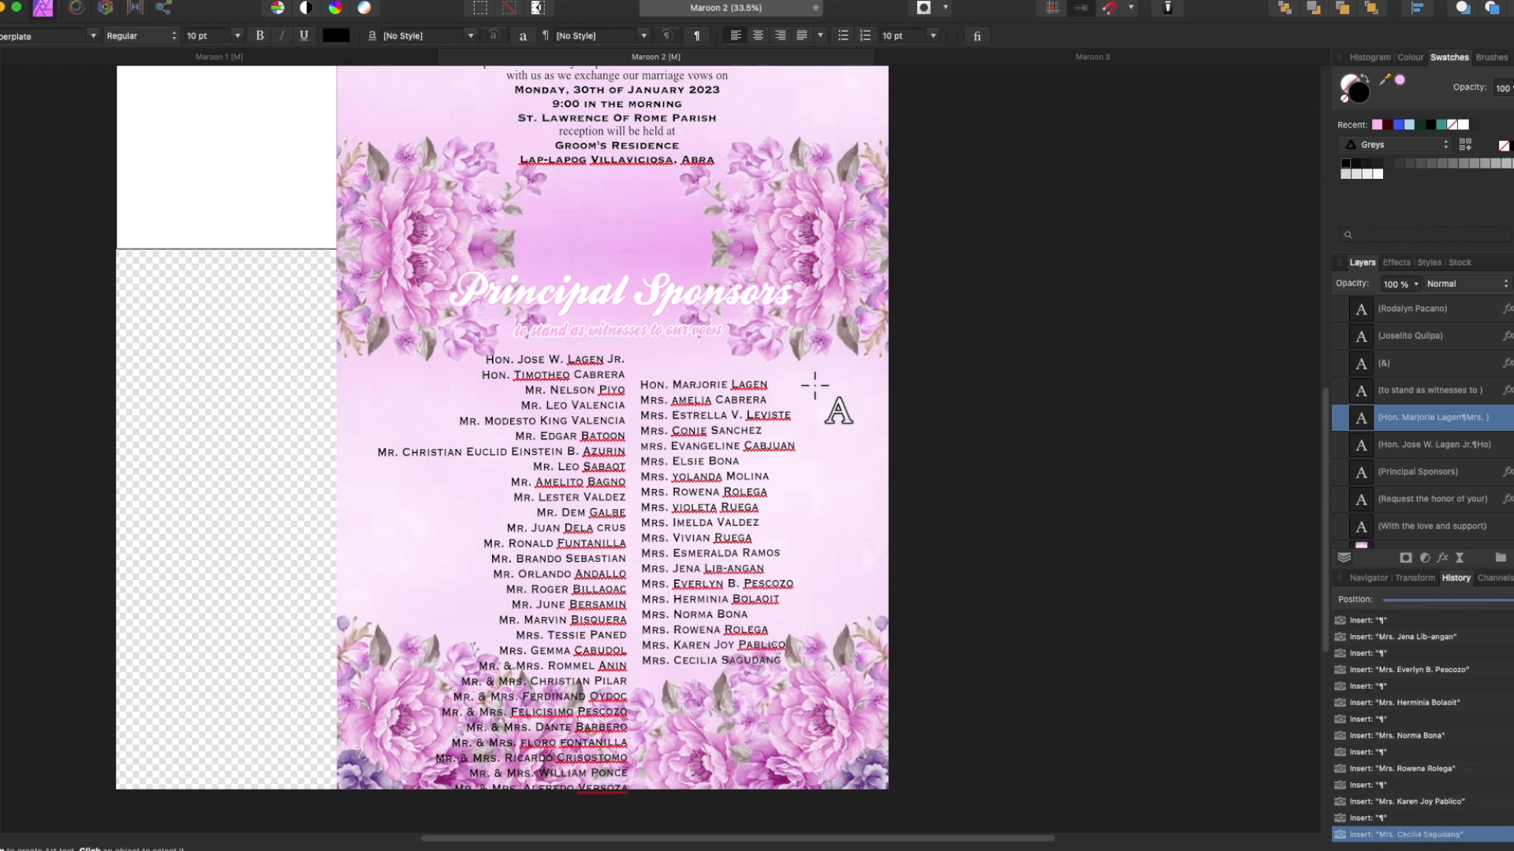
List the Mr. & Mrs. couples below the Mrs. names in the right column.
key(Return)
text(Mr. & Mrs)
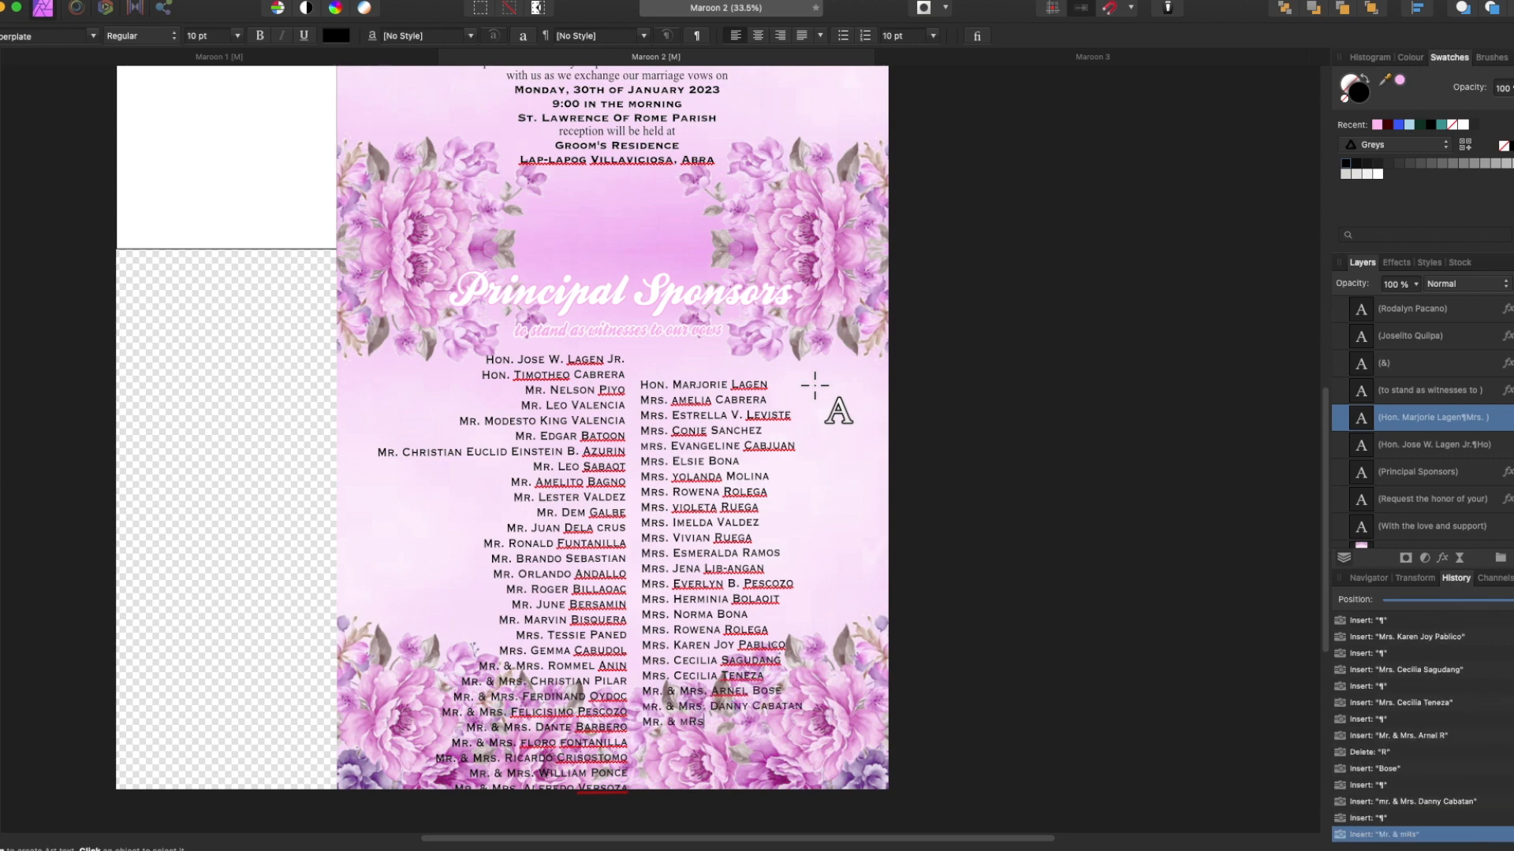
key(Return)
text(Mr. & Mrs. jose)
key(BackSpace)
key(BackSpace)
key(BackSpace)
key(BackSpace)
key(Return)
key(Return)
text(Mr. *)
key(BackSpace)
key(Return)
text(mr & mrs.)
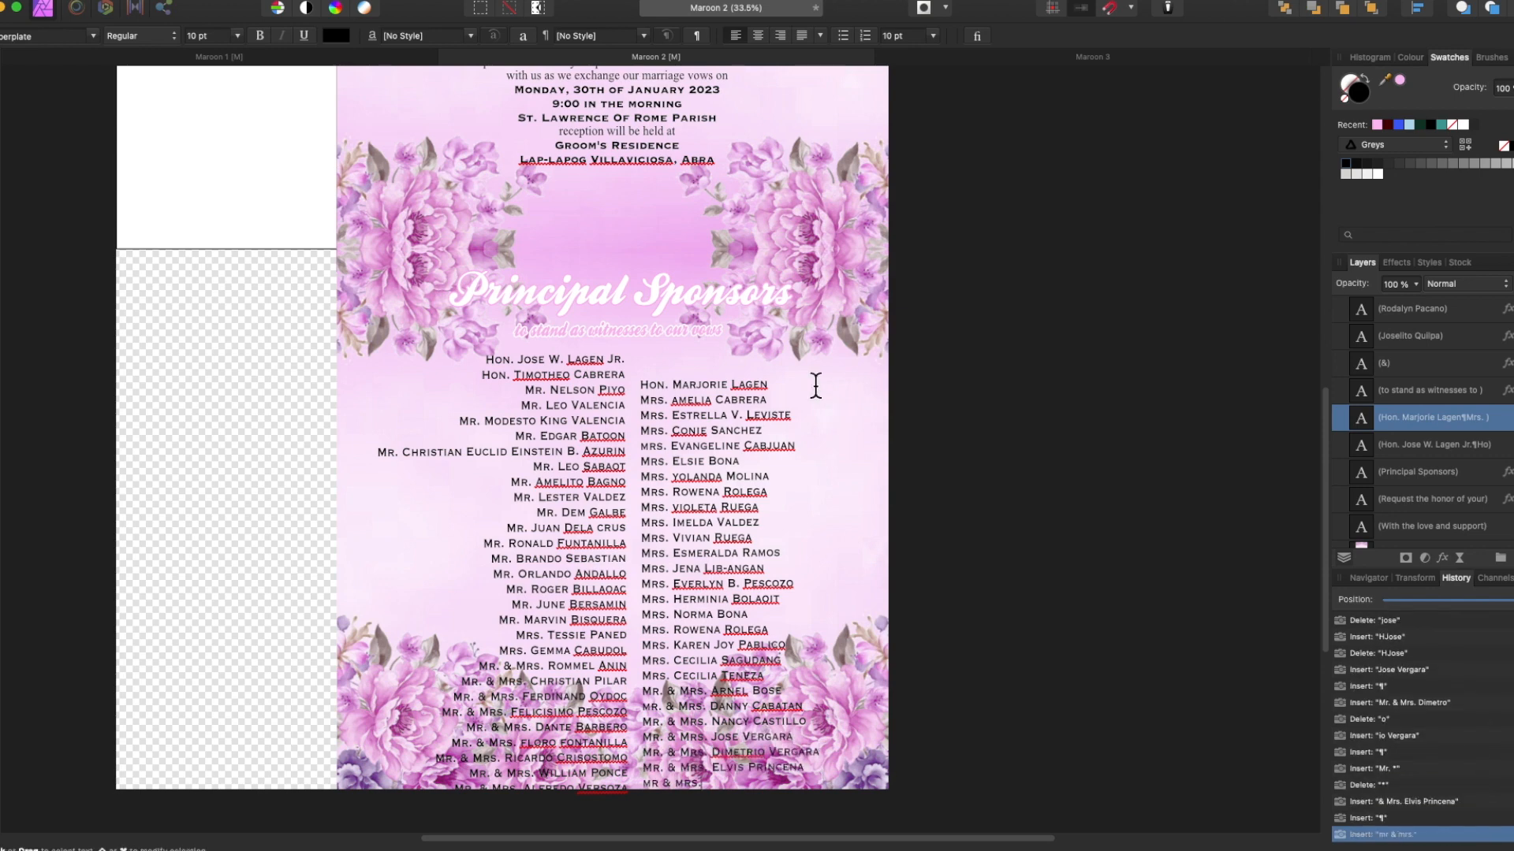
Raise the right column level with the left and add one more Mr. & Mrs. line.
drag(655, 425, 652, 401)
click(792, 758)
key(Return)
text(<)
key(BackSpace)
text(Mr)
key(BackSpace)
text(. & Mrs)
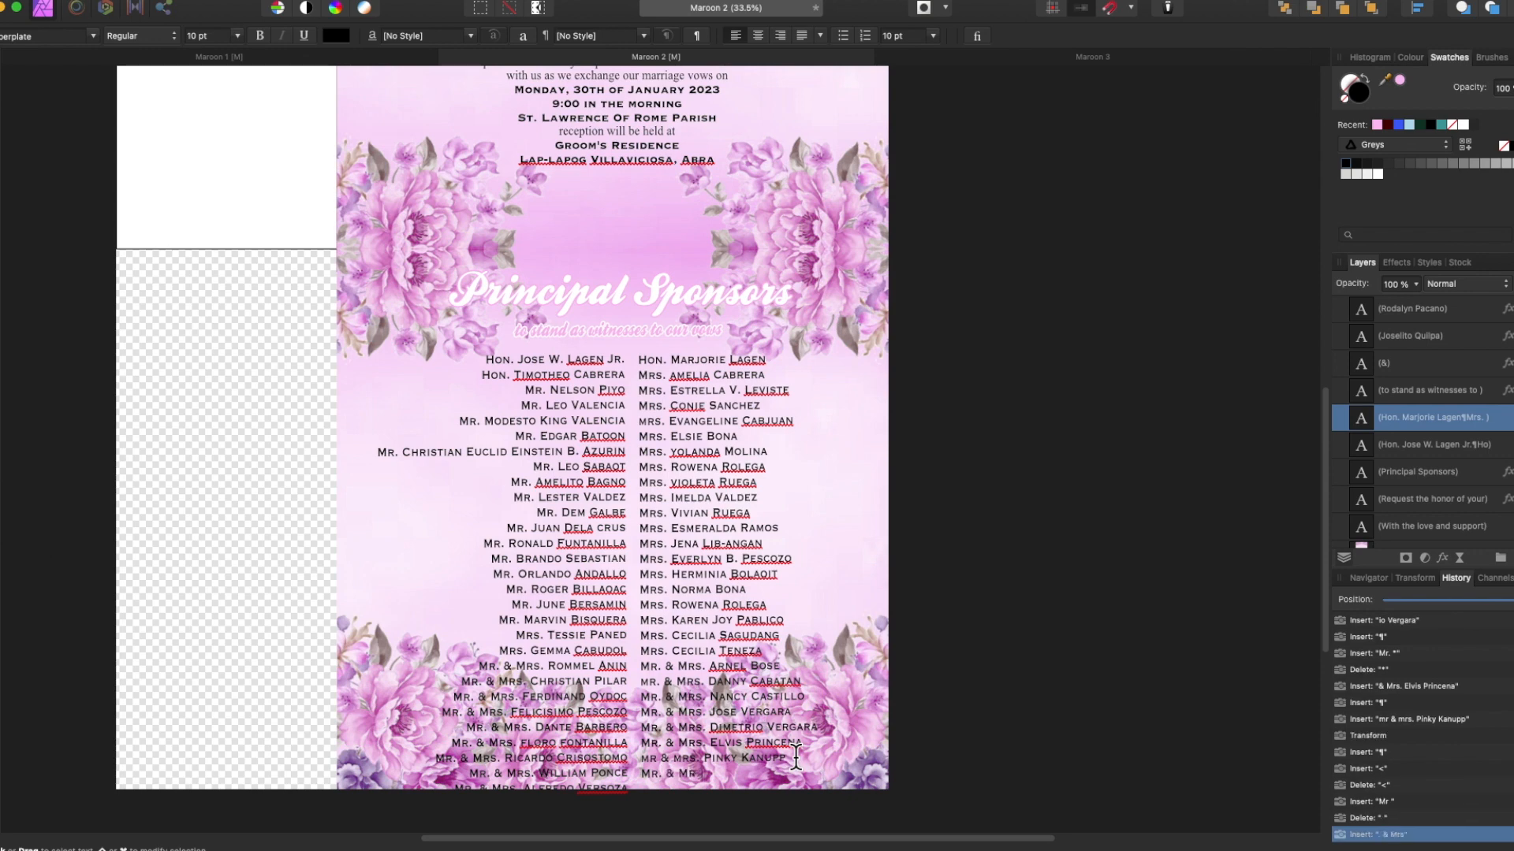
text(baya)
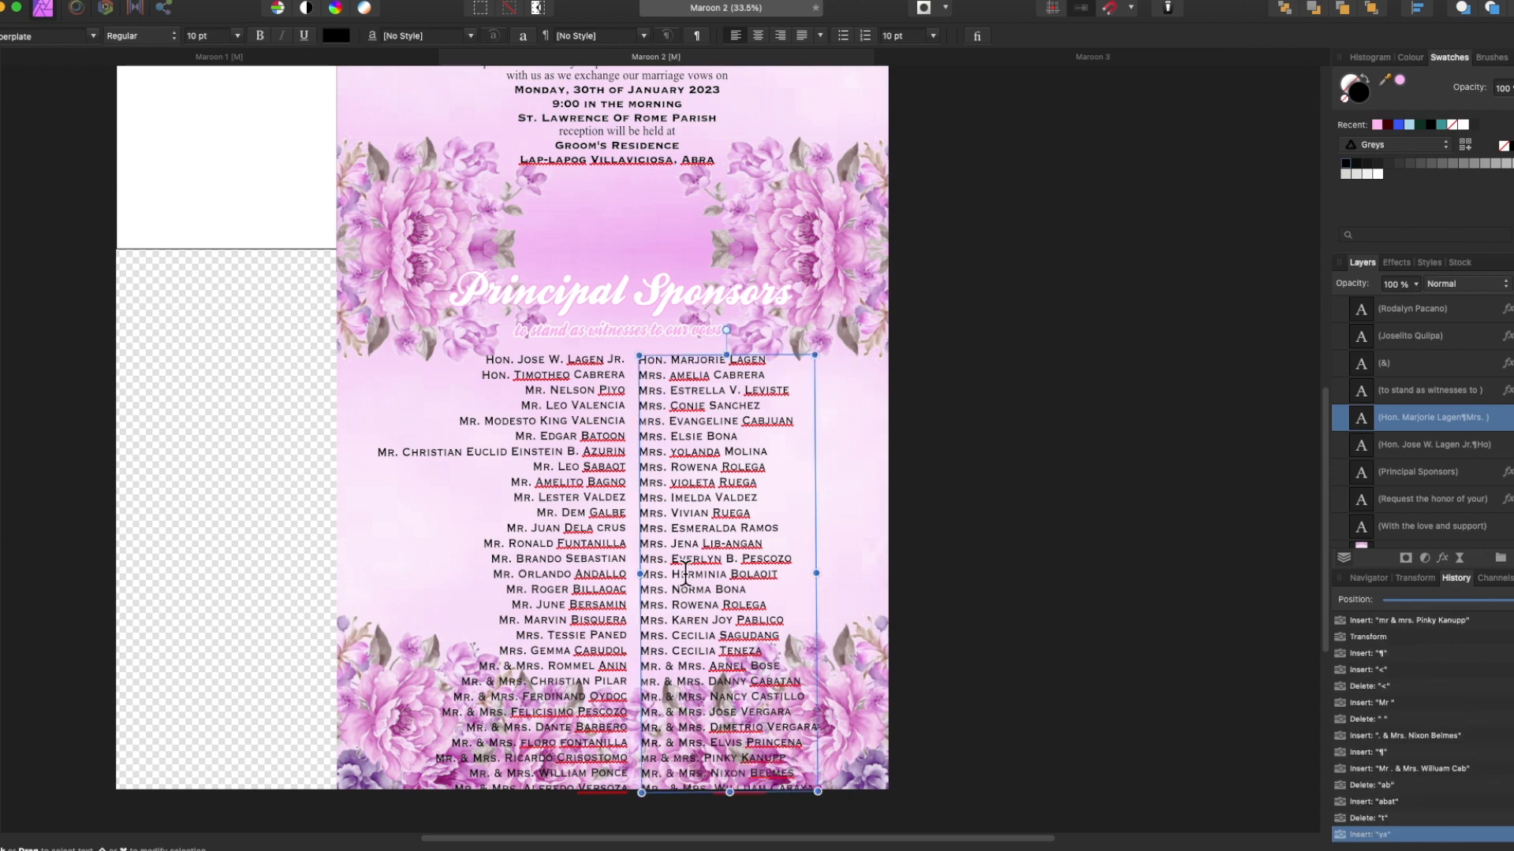
Set the right column's leading to 9 pt.
click(579, 575)
key(super+a)
click(933, 35)
Set the left sponsor name column to 9.5 pt with 8.5 pt exact leading.
click(924, 236)
click(710, 552)
key(super+a)
click(933, 35)
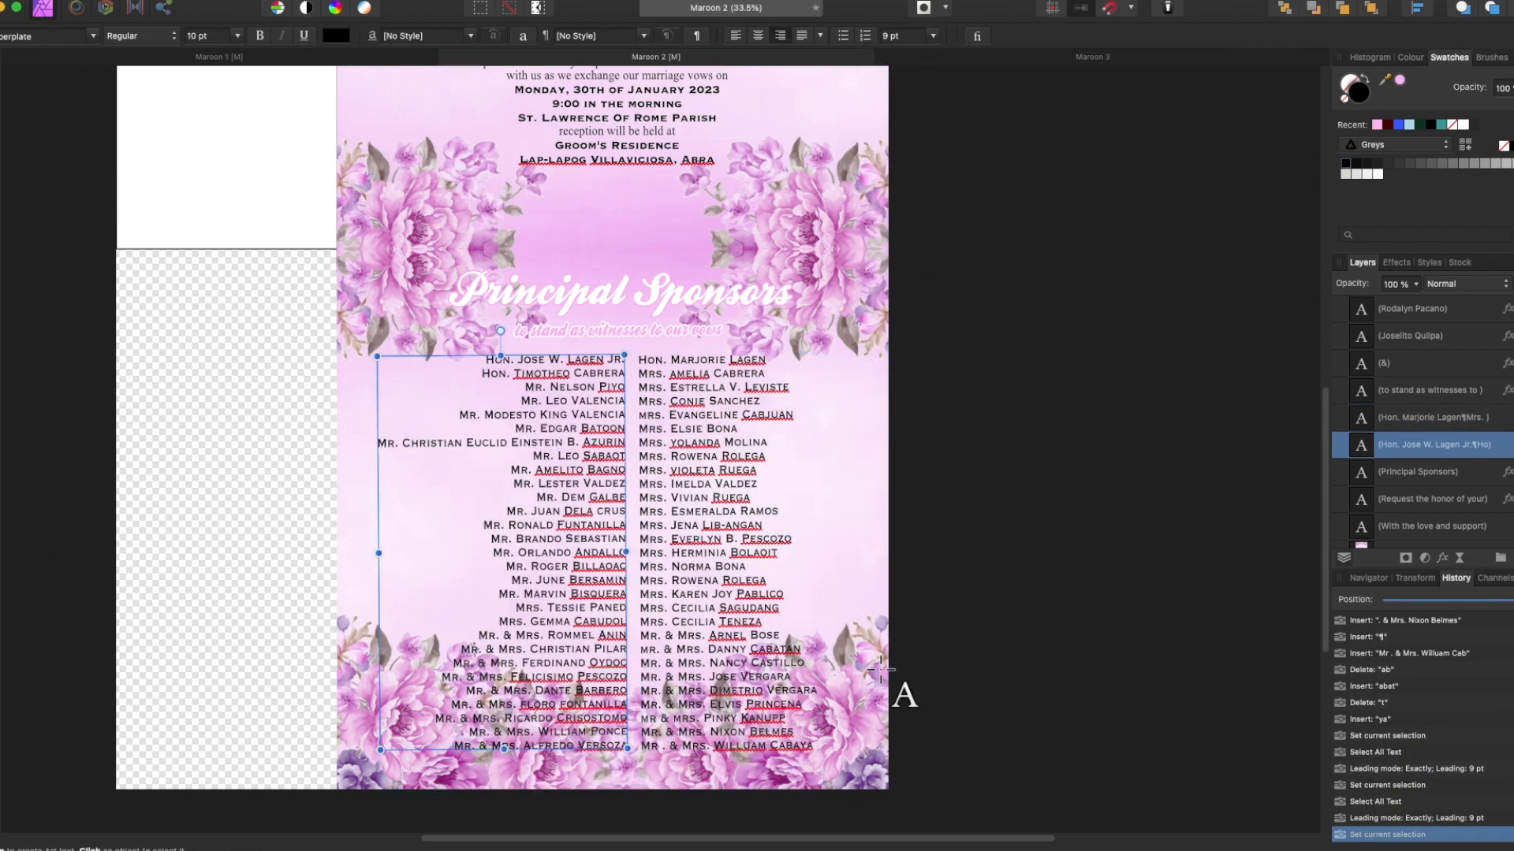
click(236, 36)
text(9.5)
click(918, 36)
text(8.5)
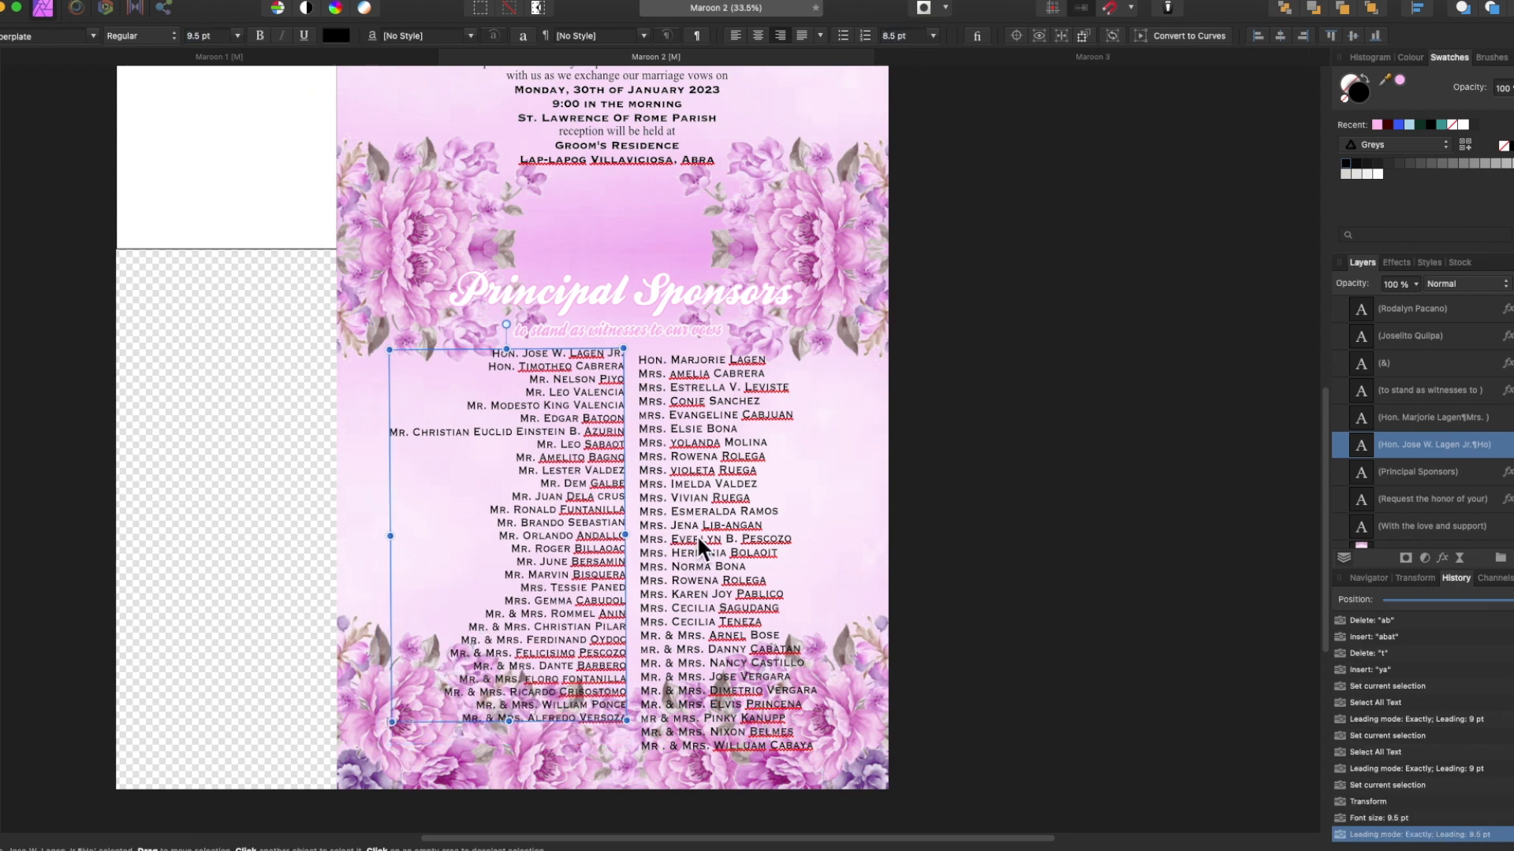
Give the right sponsor name column the same 9.5 pt size and 8.5 pt leading.
click(697, 535)
click(237, 36)
text(9.5)
click(899, 35)
text(8.5)
Fix a misspelled name in the sponsor list.
click(627, 719)
key(Return)
click(742, 718)
key(BackSpace)
text(i)
Append four more Mr. & Mrs. couples to the left column and start a fifth line.
click(626, 730)
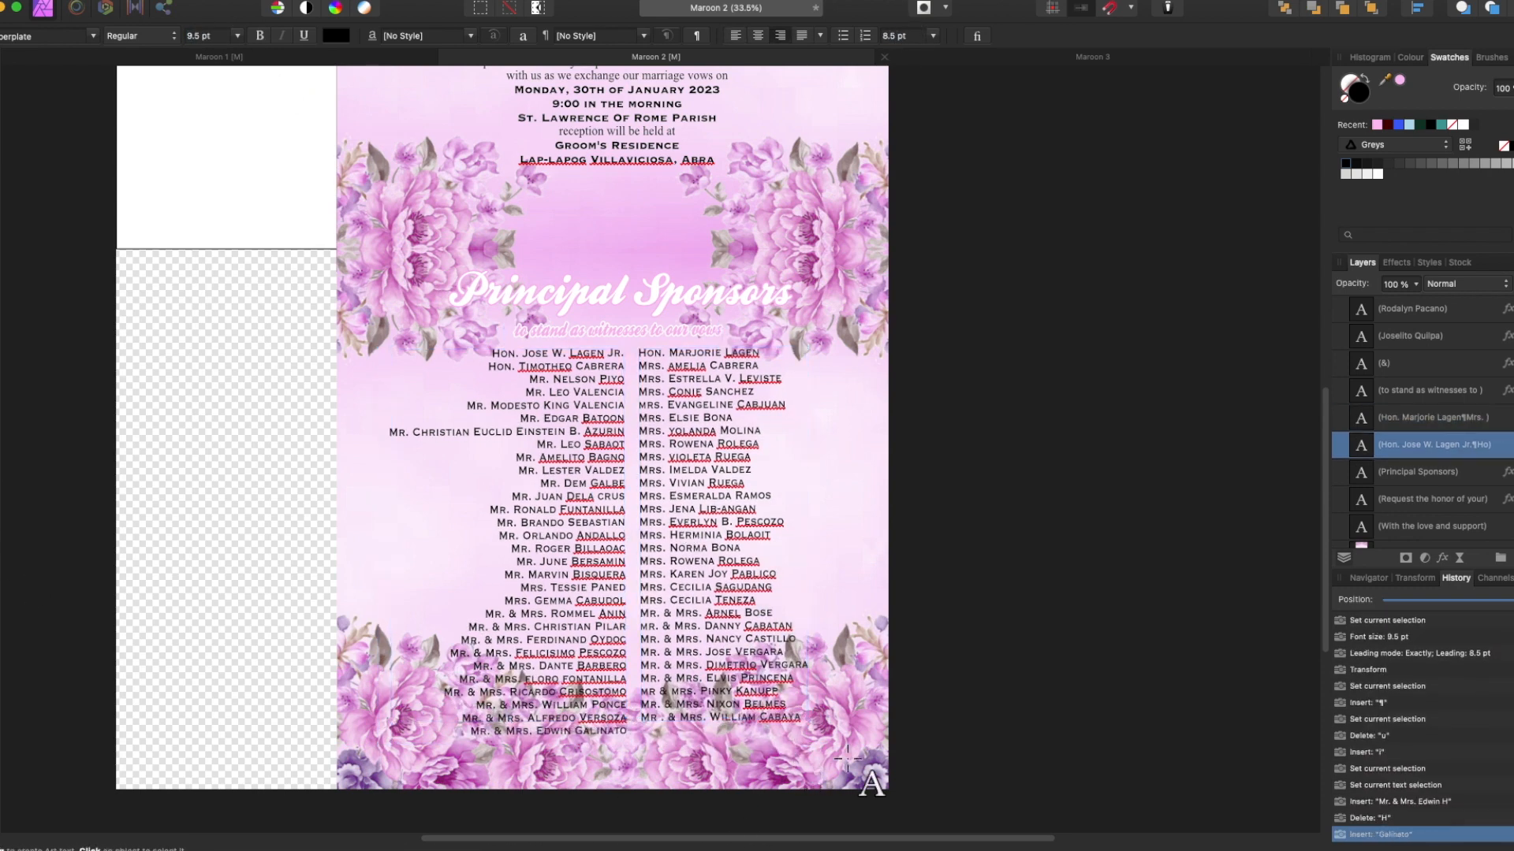
key(Return)
key(Return)
key(Return)
text(Mr. *)
key(BackSpace)
key(Return)
text(Mr. & Mrs.)
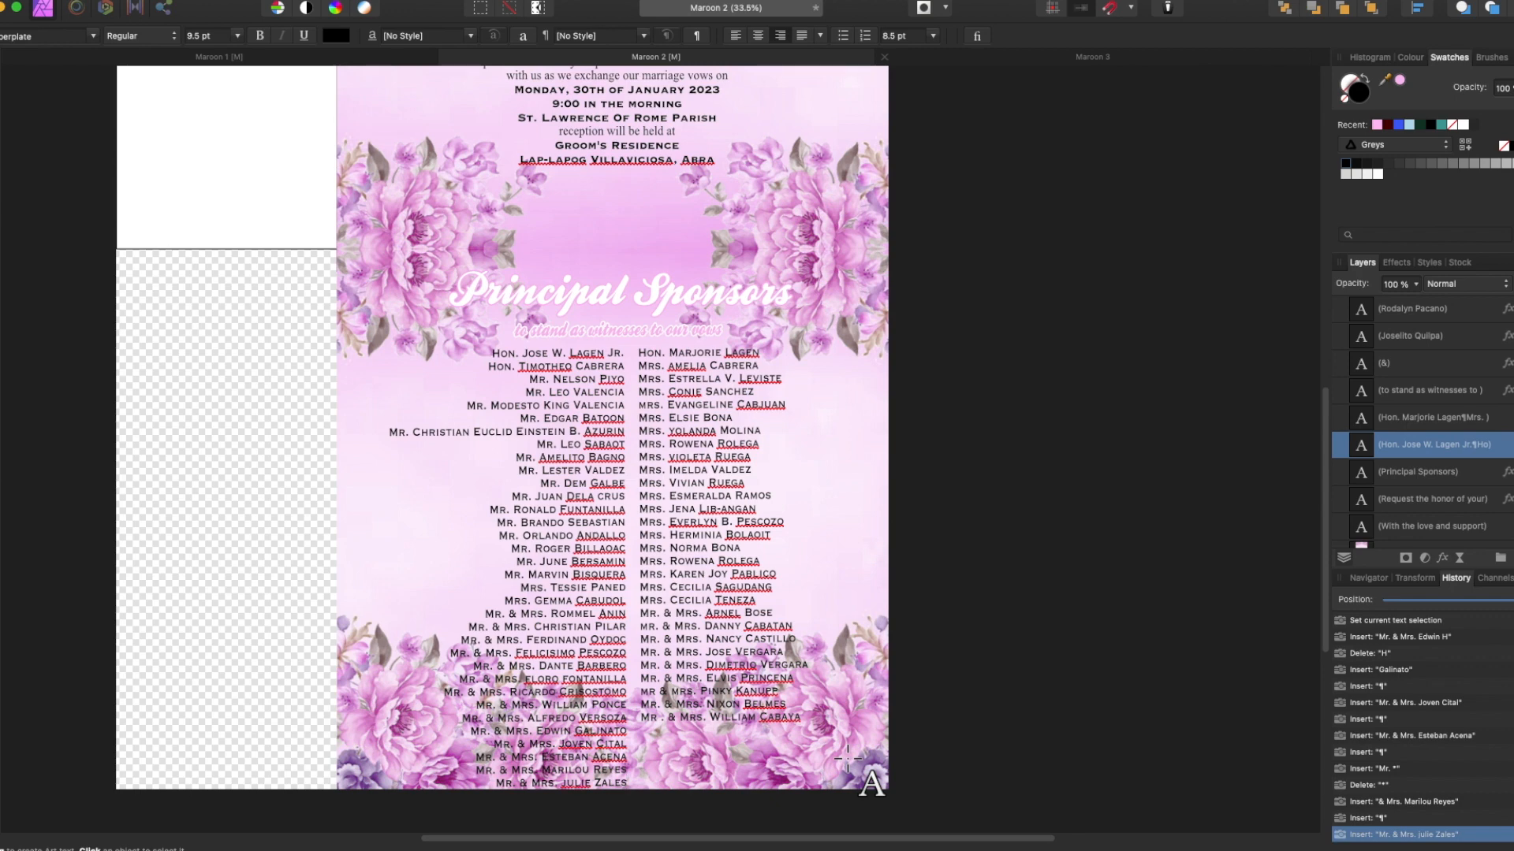
Nudge both sponsor name columns up on the page.
key(Escape)
click(601, 293)
shift+click(594, 329)
shift+click(595, 366)
shift+click(699, 377)
key(shift+Up)
key(shift+Up)
key(shift+Up)
key(shift+Up)
click(644, 322)
click(606, 364)
click(707, 413)
shift+click(560, 414)
key(shift+Up)
key(shift+Up)
Add another Mr. & Mrs. couple at the end of the left column and begin the next.
double_click(625, 763)
key(Return)
text(N)
key(BackSpace)
text(Mr.)
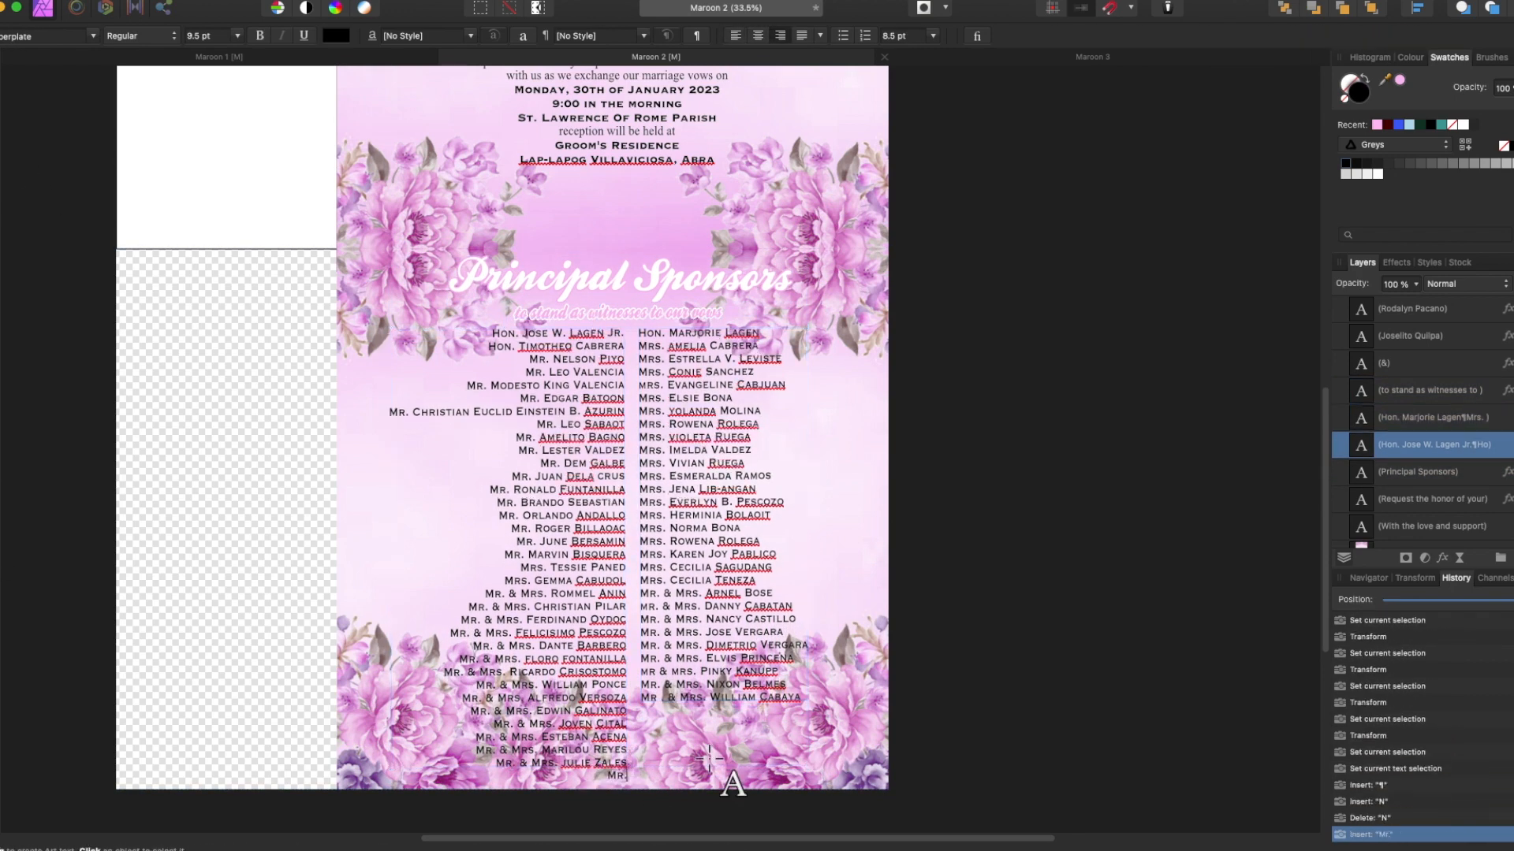
key(Return)
text(Mr. & Mrs)
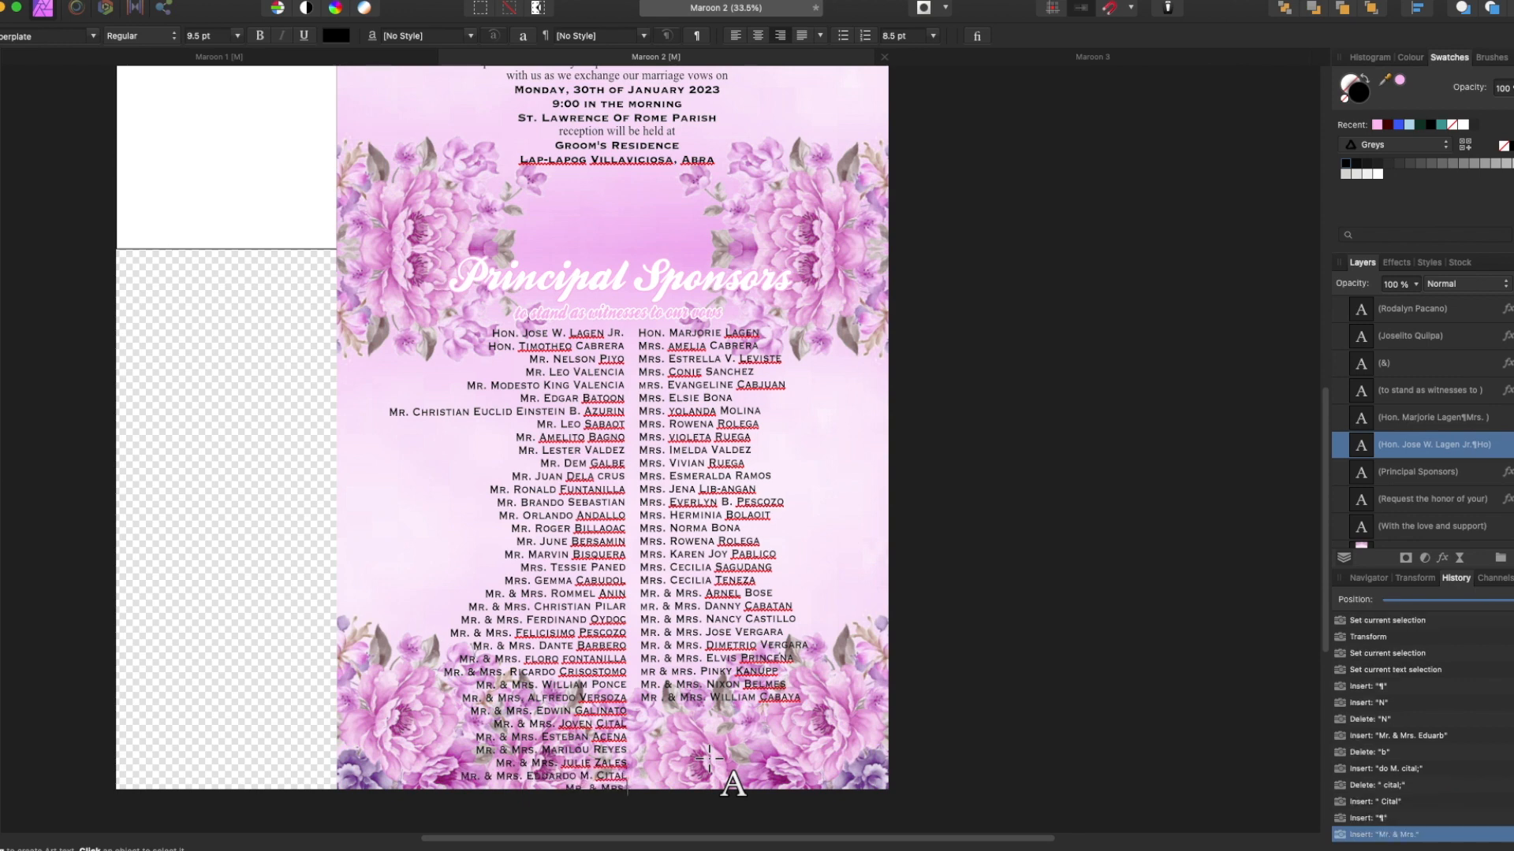
Add four Mr. & Mrs. lines to the right column, correcting a capitalisation typo.
click(801, 698)
key(Return)
text(Mr. & Mrs. )
text(ña)
key(Return)
key(Return)
text(Mr. & Mrs.)
key(Return)
text(Mr. & MRs.)
key(Left)
key(Left)
key(BackSpace)
text(r)
key(Right)
key(Right)
Append two more couples to the right column, then finish editing and nudge it up.
key(Return)
key(Return)
key(Escape)
key(Up)
Give both sponsor name columns a white 5 px outline effect.
click(596, 374)
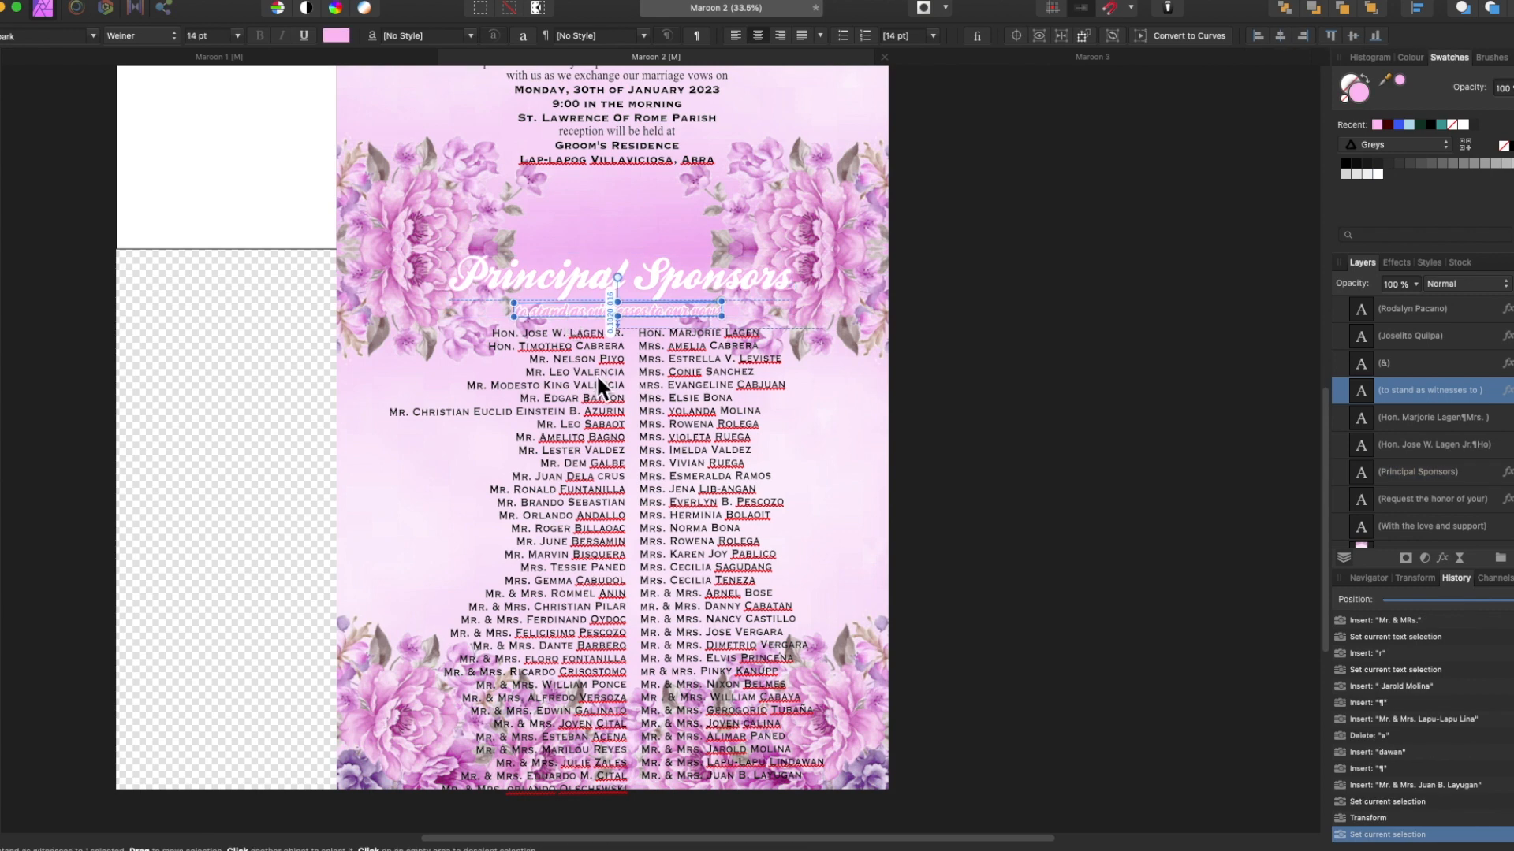
key(Up)
shift+click(673, 387)
key(super+shift+comma)
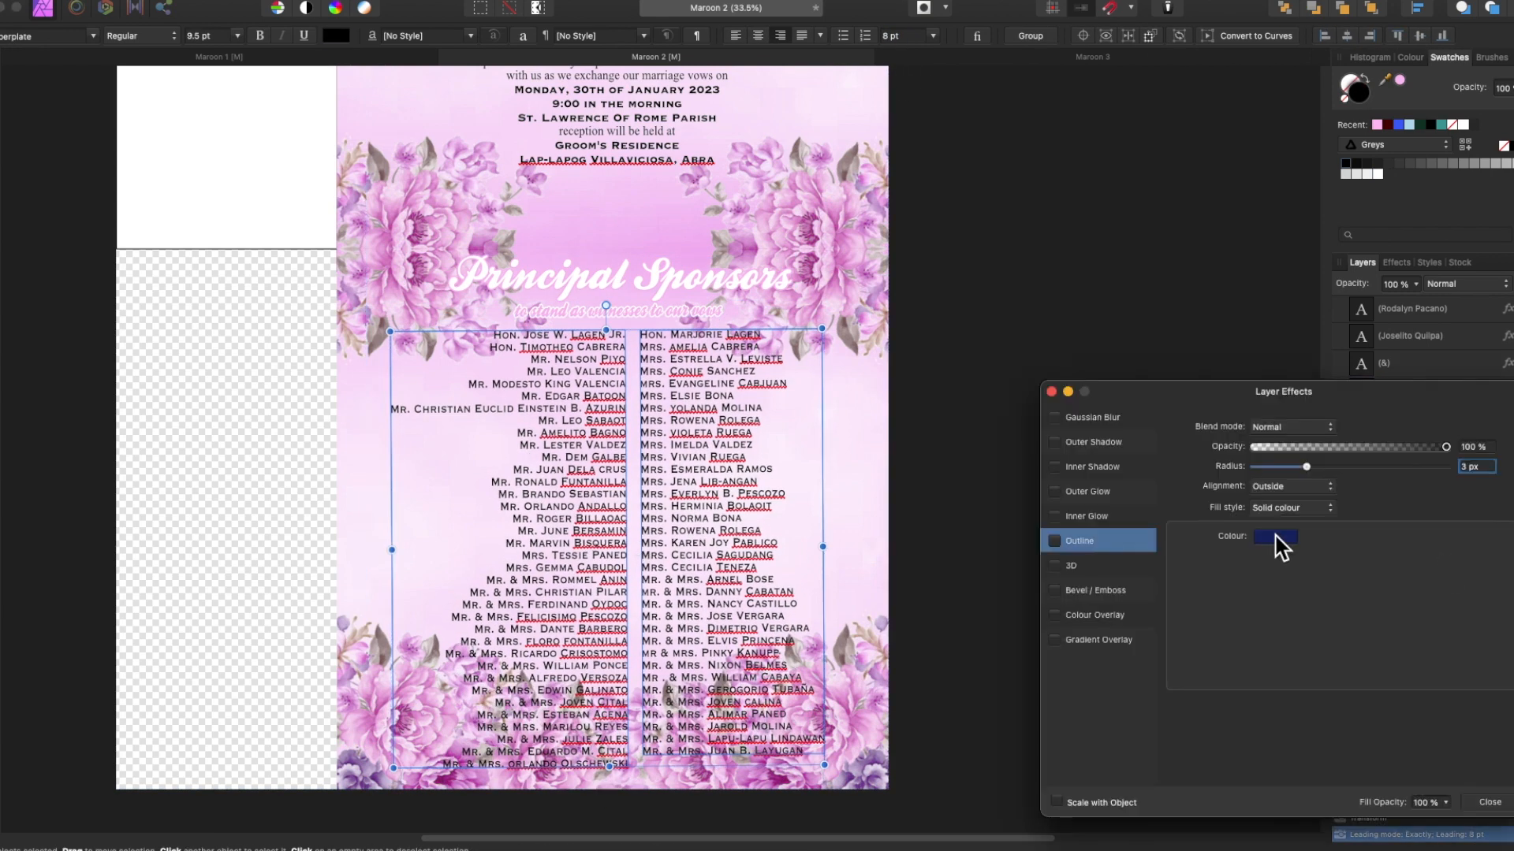
key(Return)
click(1274, 538)
click(1417, 566)
click(1253, 601)
click(1051, 392)
Enlarge both name columns to 11 pt.
click(581, 557)
click(710, 555)
shift+click(582, 561)
click(202, 35)
text(10)
key(Return)
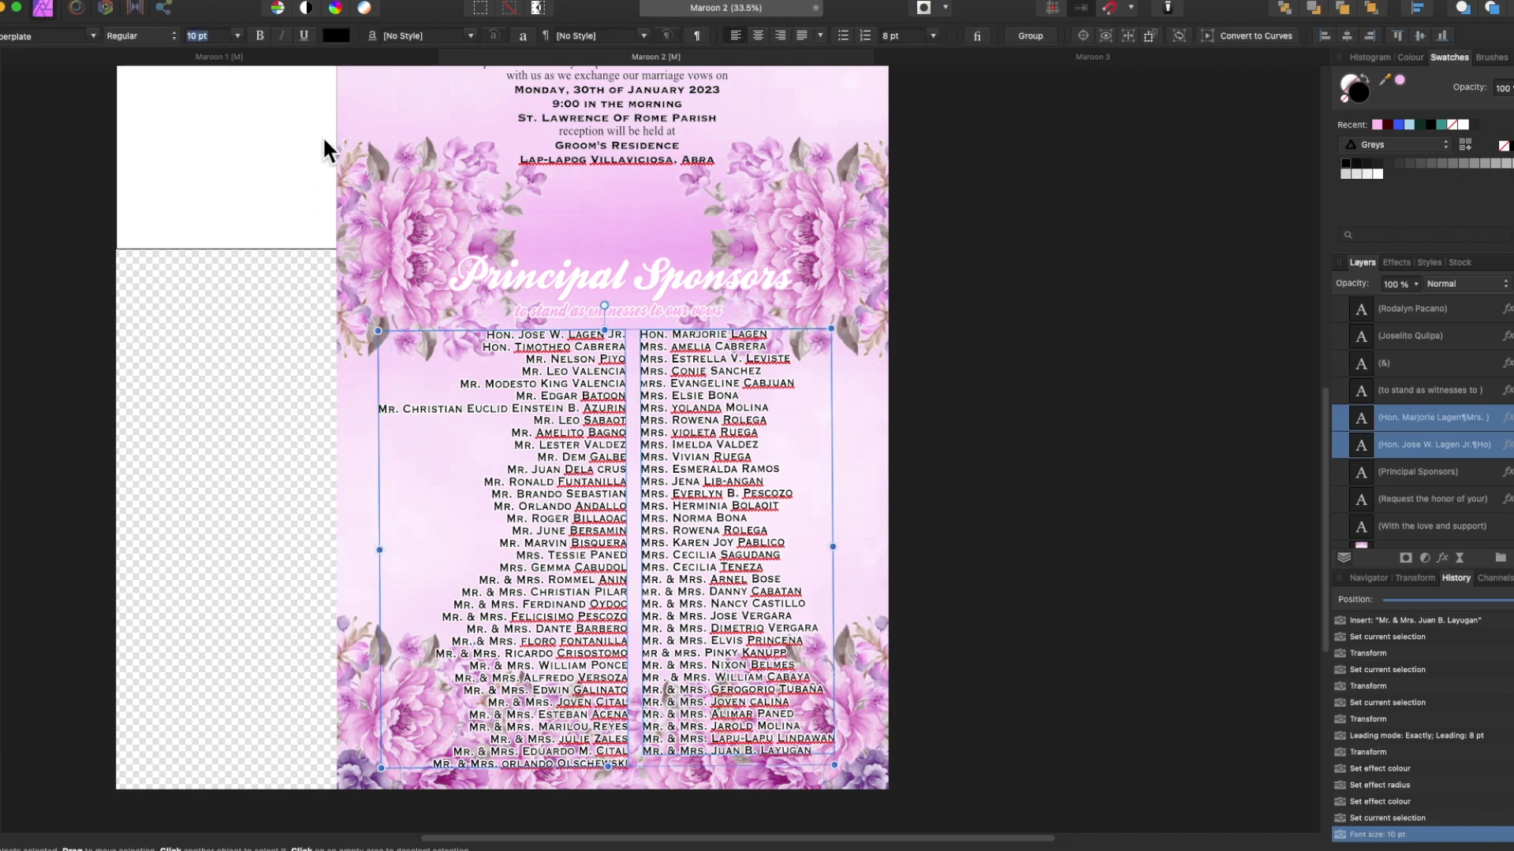
text(11)
Set the name columns' leading to 8.2 pt and shift them slightly into place.
click(659, 310)
click(584, 555)
shift+click(683, 555)
drag(683, 555, 683, 558)
click(893, 36)
text(8.2)
key(Return)
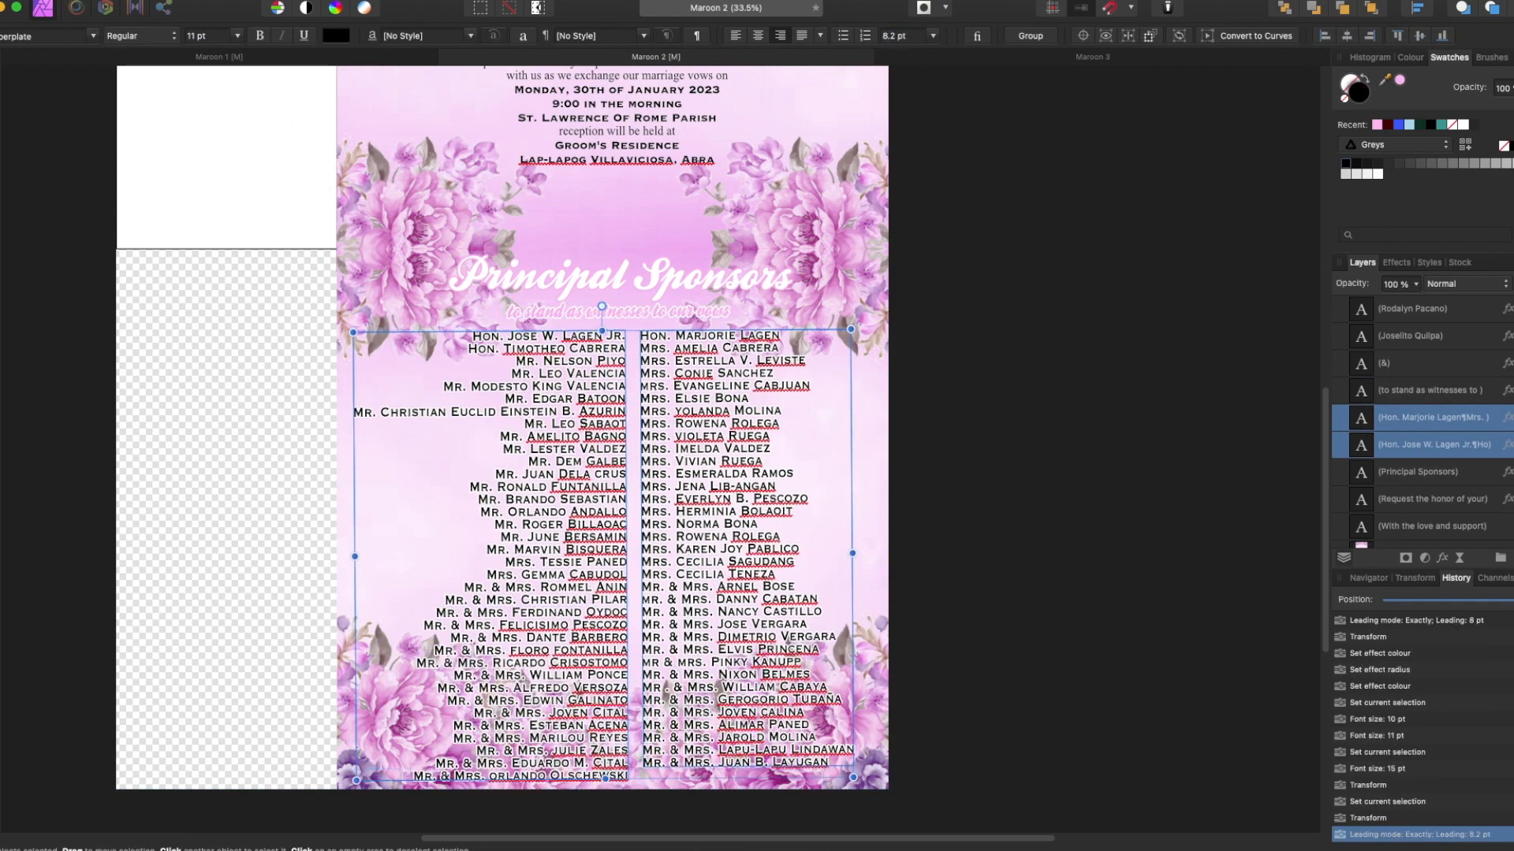
Move the subtitle just above the names and fit the whole page in view.
click(684, 310)
drag(684, 310, 685, 312)
click(1049, 444)
key(super+0)
scroll(1048, 443, up, 5)
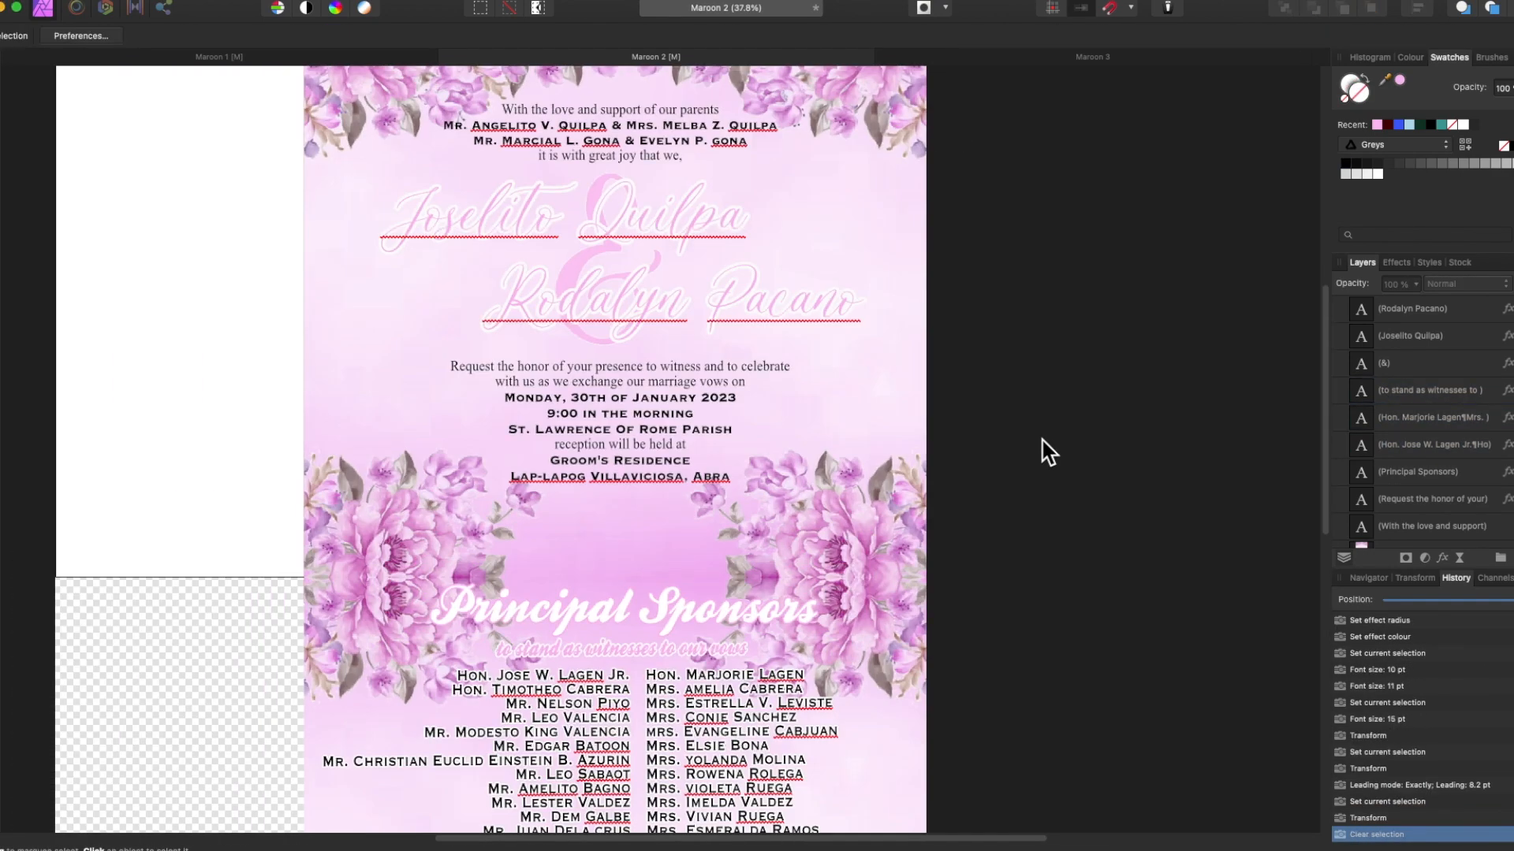
key(super+0)
scroll(1373, 479, down, 10)
In Maroon 3, paste the pink floral background inside the Rectangle layer.
click(1340, 431)
click(1411, 508)
click(1093, 56)
key(super+v)
drag(1372, 536, 1380, 501)
Move the pasted pink floral background so it covers the whole card.
key(v)
drag(845, 505, 695, 500)
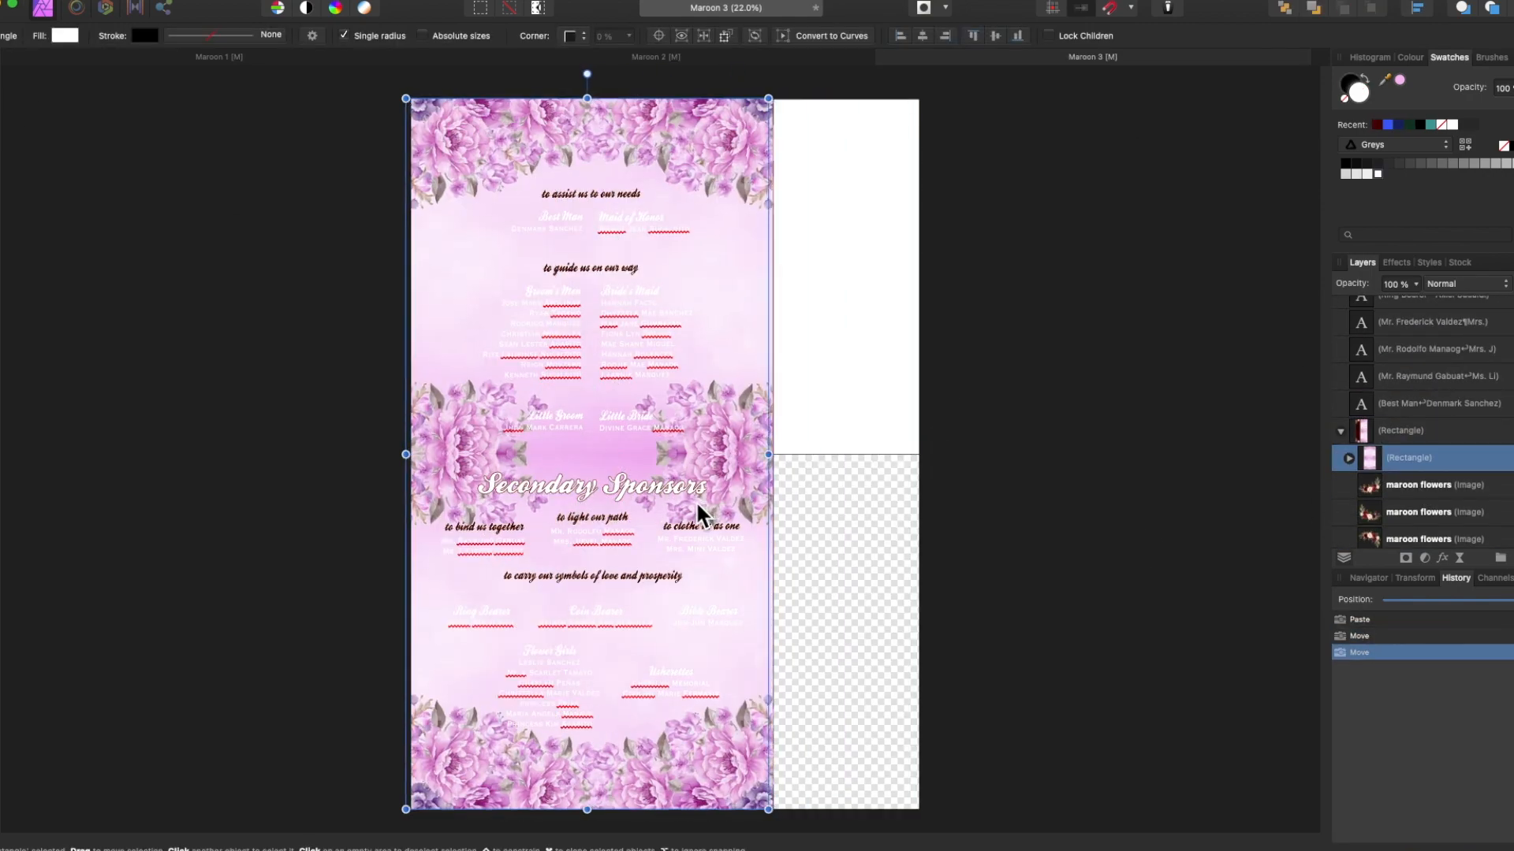
scroll(1132, 517, up, 5)
scroll(1180, 552, down, 1)
scroll(1174, 540, down, 10)
drag(417, 706, 417, 717)
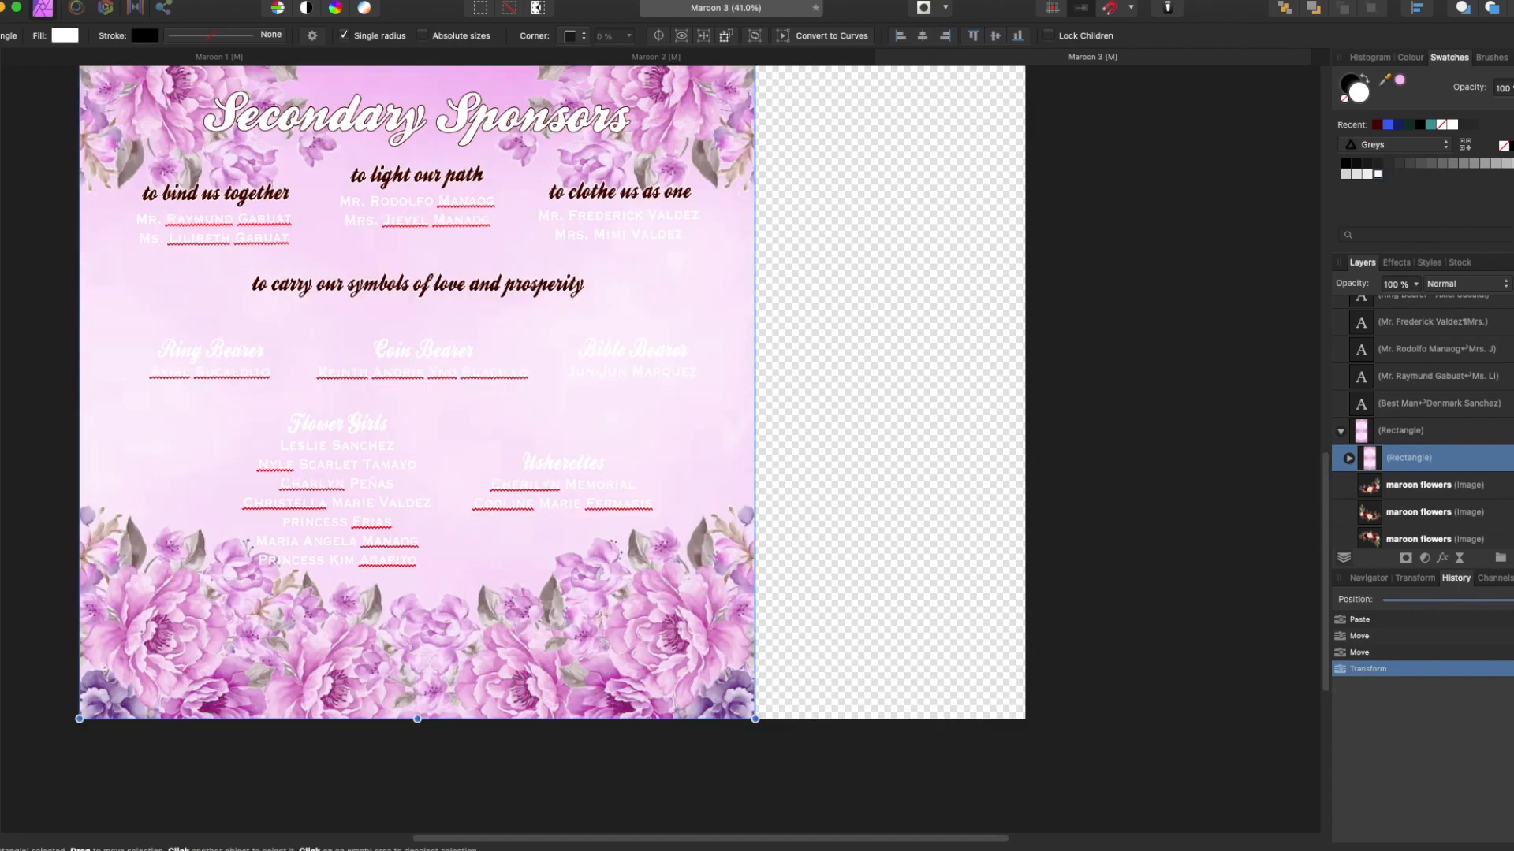
scroll(1468, 473, down, 3)
Delete the maroon background layer and hide the leftover maroon layer.
click(1466, 471)
click(1458, 470)
scroll(1032, 496, up, 7)
scroll(1449, 481, down, 2)
click(1447, 461)
key(Delete)
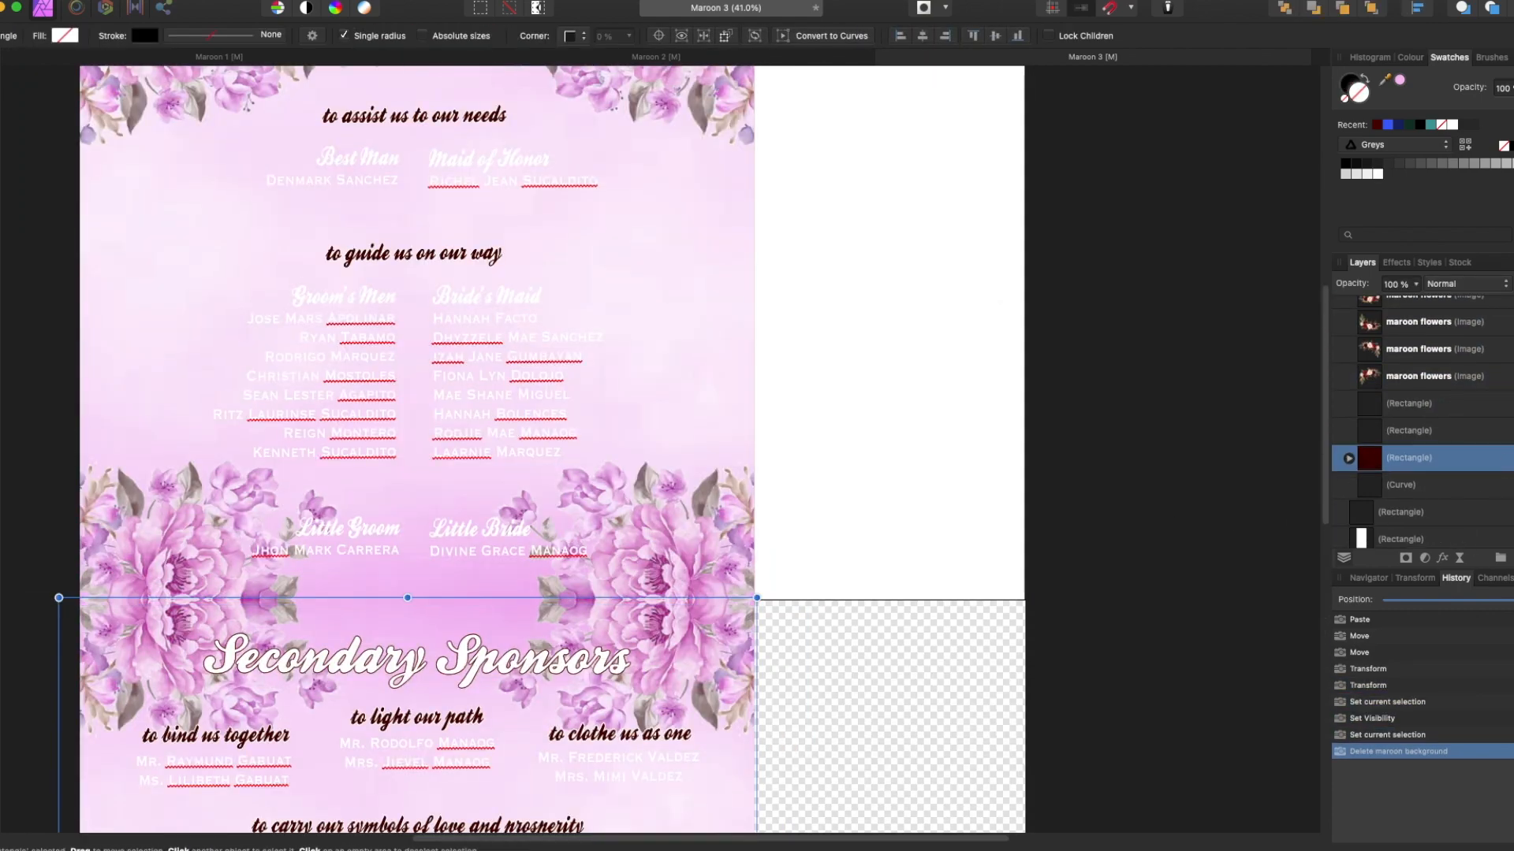
click(1507, 460)
click(1143, 404)
Hide the two middle flower images in the Layers panel.
scroll(931, 355, down, 5)
scroll(1407, 465, up, 5)
click(1507, 372)
scroll(1498, 426, down, 4)
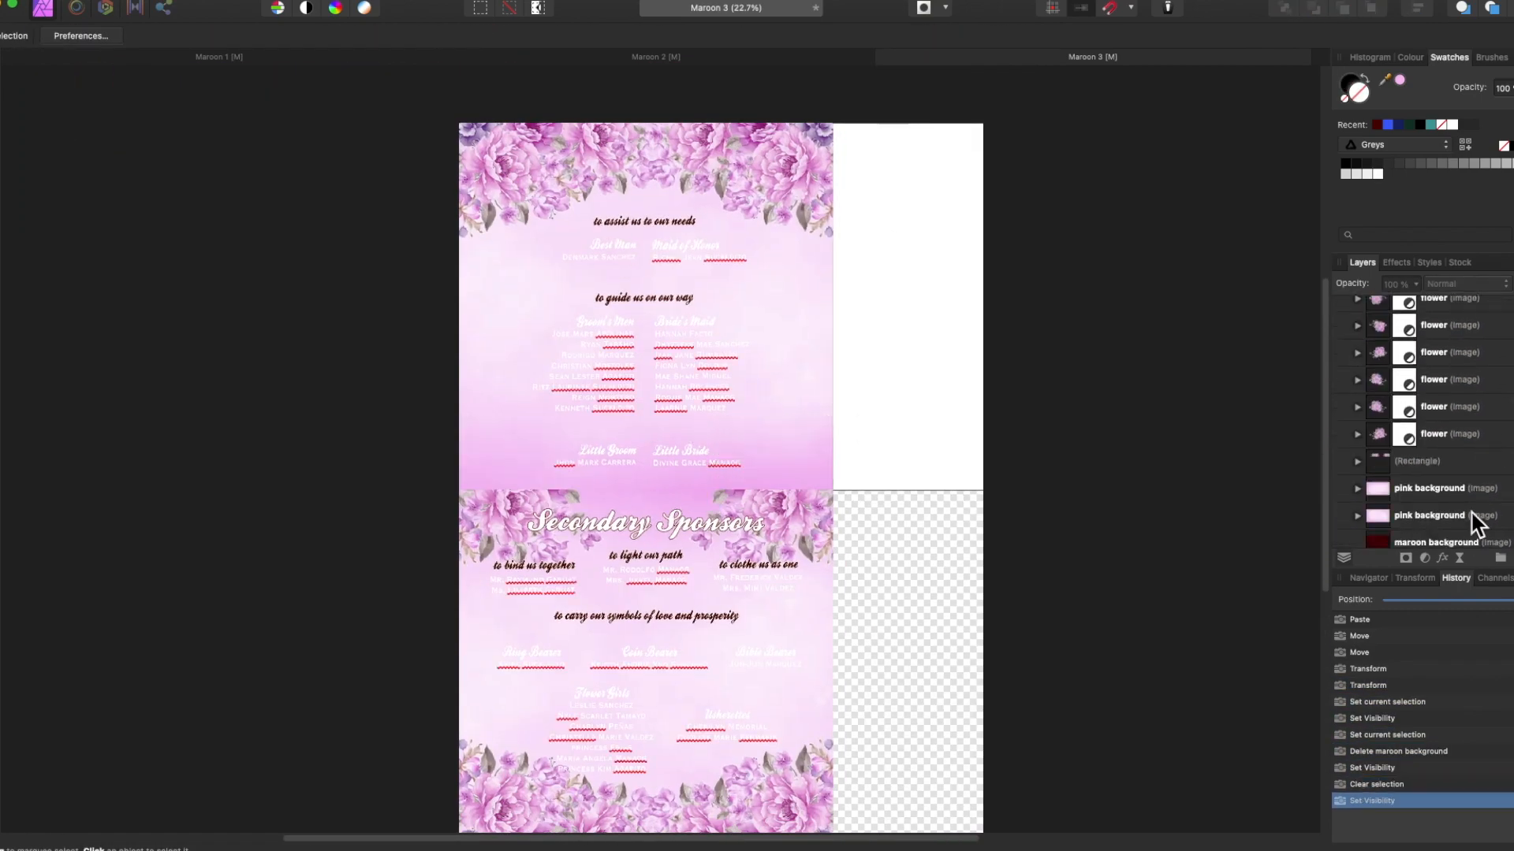
click(1507, 460)
Recolour the 'to assist us', 'to guide us' and other maroon subtitles pink.
click(642, 223)
shift+click(636, 298)
shift+click(533, 565)
shift+click(645, 556)
shift+click(759, 564)
Give the Secondary Sponsors heading an outline using the background's pink, sampled from the page.
shift+click(647, 616)
click(1399, 80)
click(1442, 558)
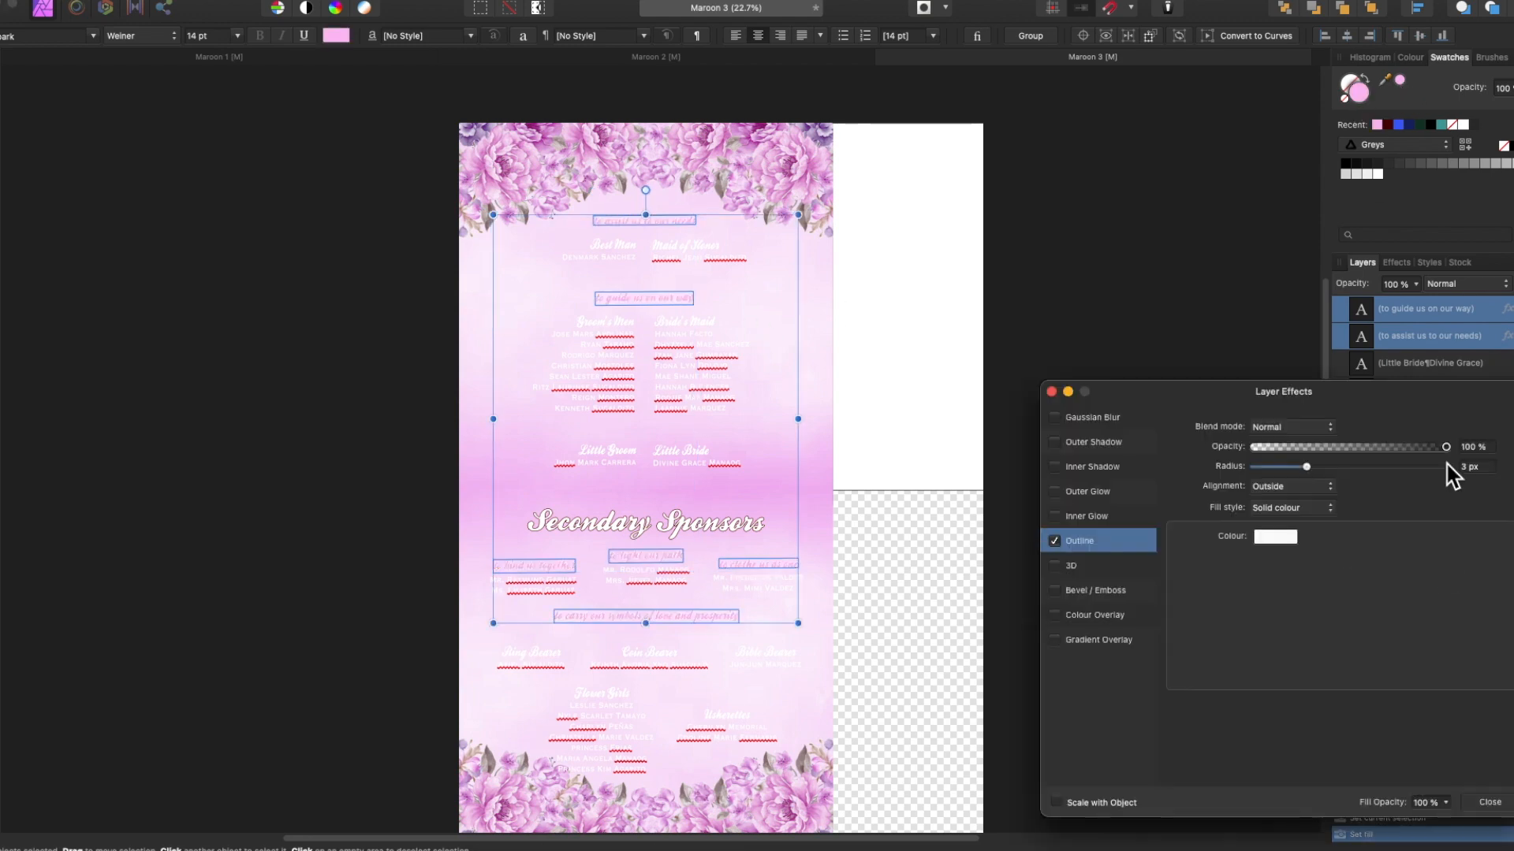
click(645, 521)
click(1274, 536)
drag(1409, 120, 1376, 124)
click(1419, 564)
Set the heading's outline radius to 10 px.
click(1487, 467)
text(10)
key(Return)
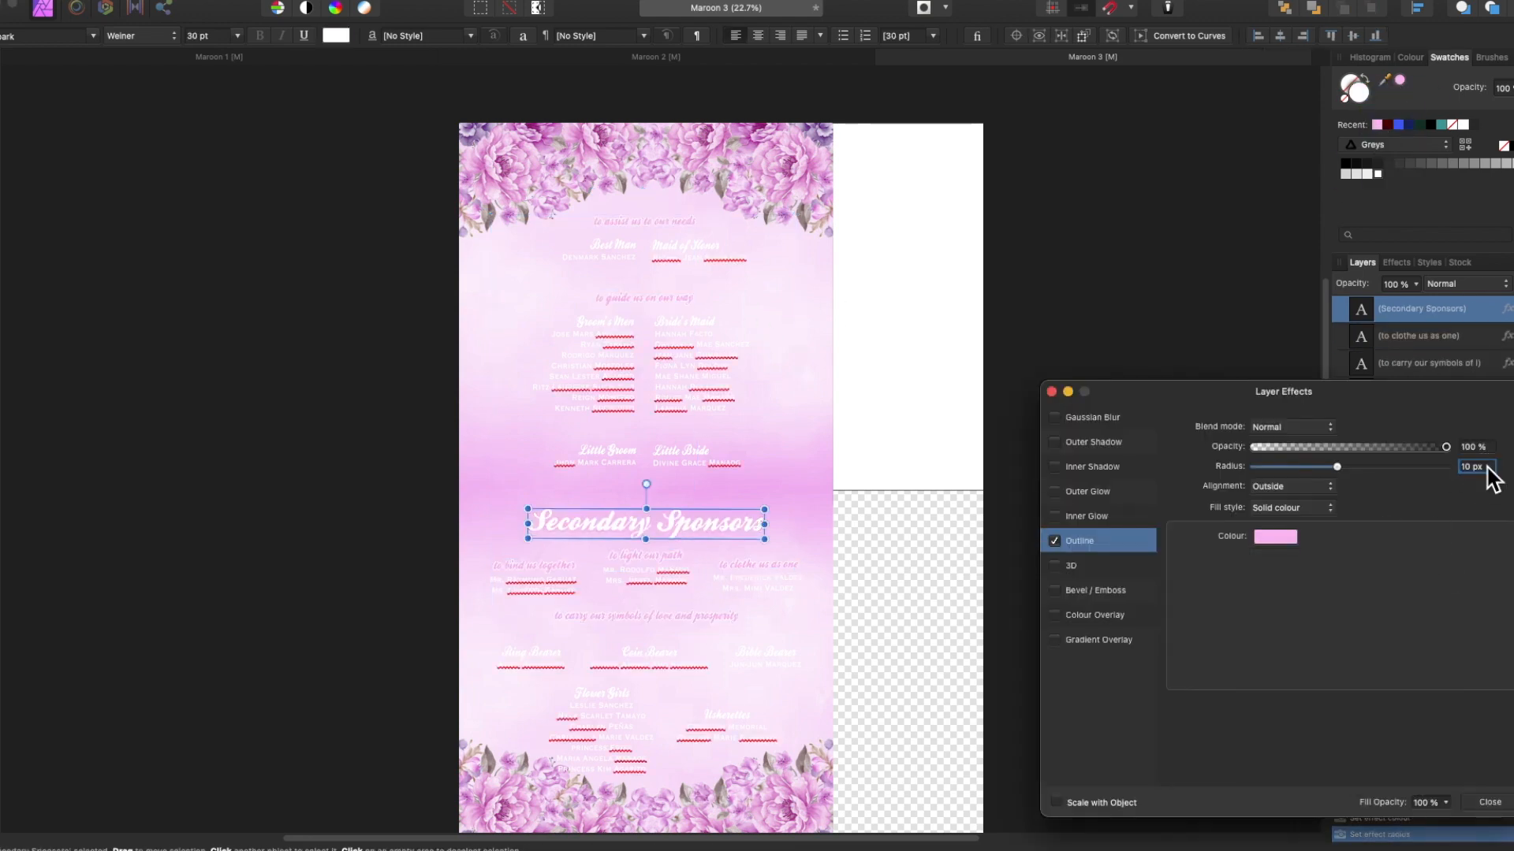
scroll(874, 596, up, 5)
click(623, 58)
click(1476, 465)
click(1101, 57)
click(1476, 467)
text(10)
click(1489, 802)
Turn the six white sponsor name texts black.
scroll(1108, 486, down, 3)
click(630, 160)
shift+click(717, 165)
shift+click(630, 299)
shift+click(718, 319)
shift+click(631, 401)
shift+click(717, 400)
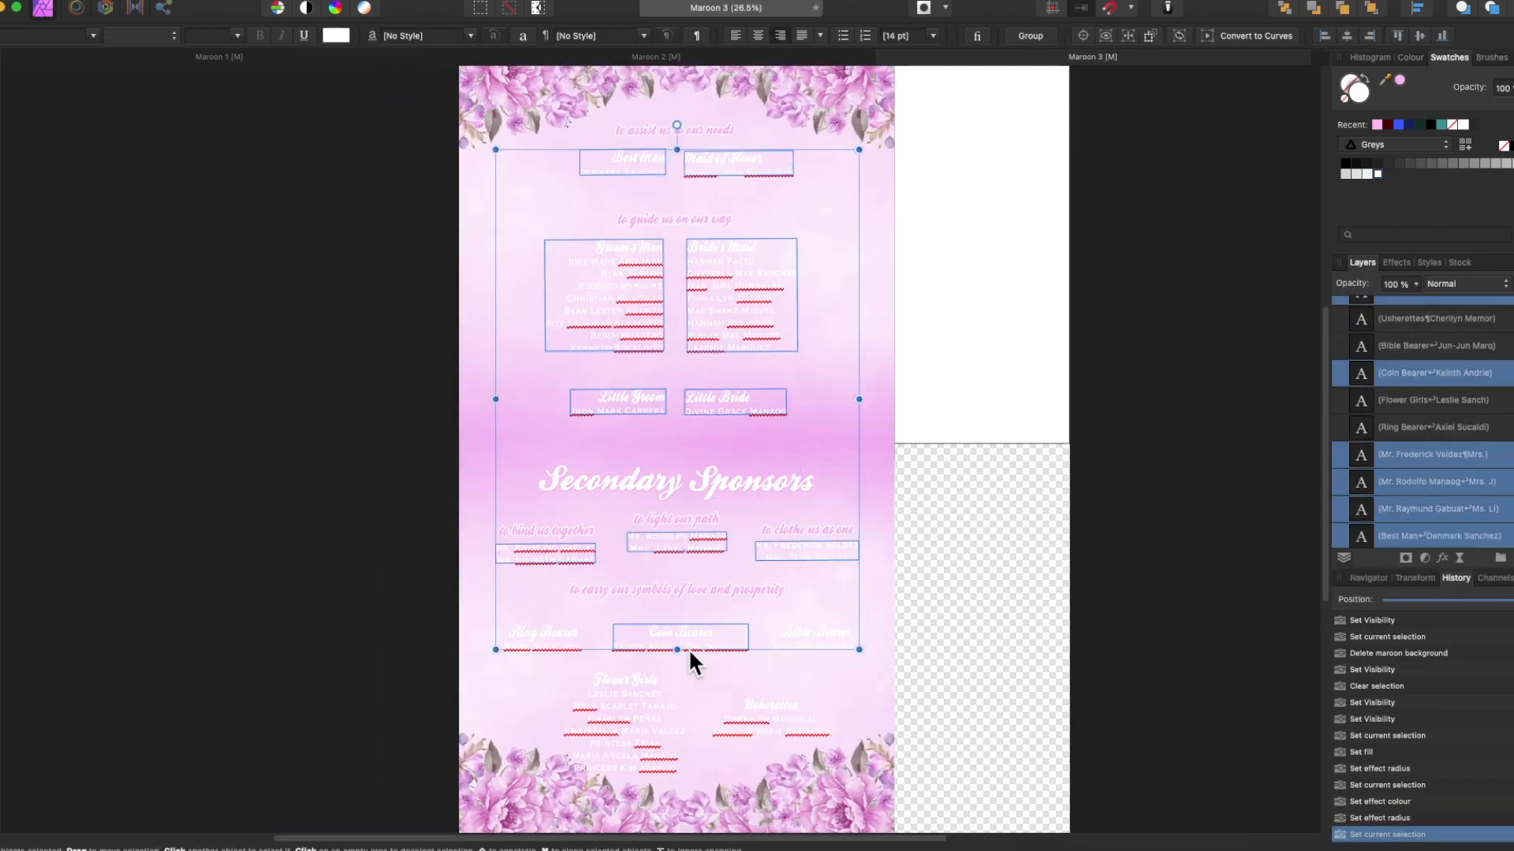
click(1370, 166)
click(1225, 436)
scroll(713, 398, up, 2)
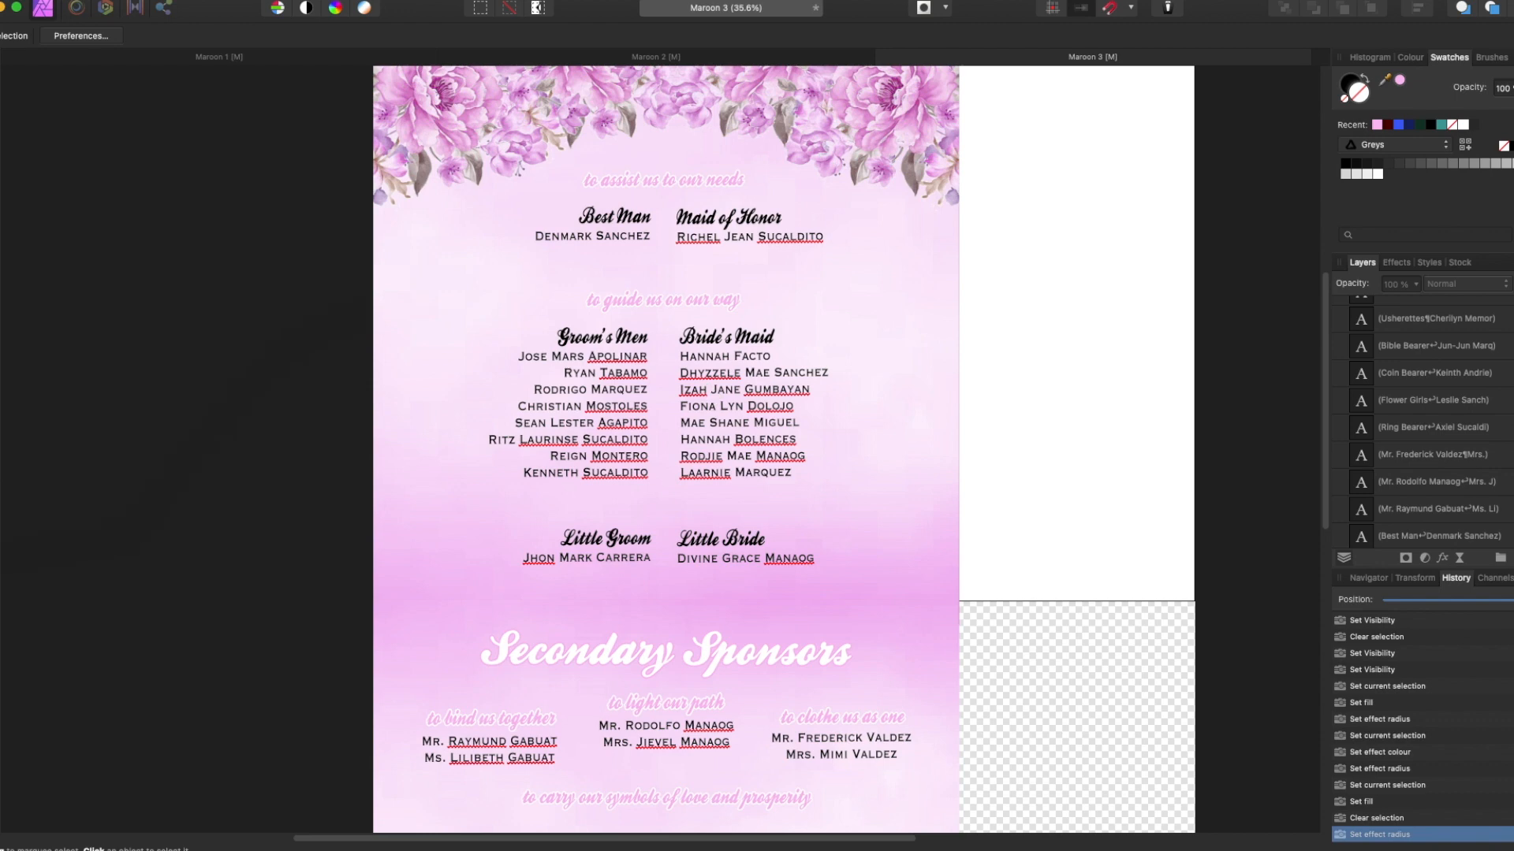
Replace the Best Man and Maid of Honor names with the new names.
drag(536, 236, 648, 237)
triple_click(593, 238)
triple_click(691, 237)
text(Myrine)
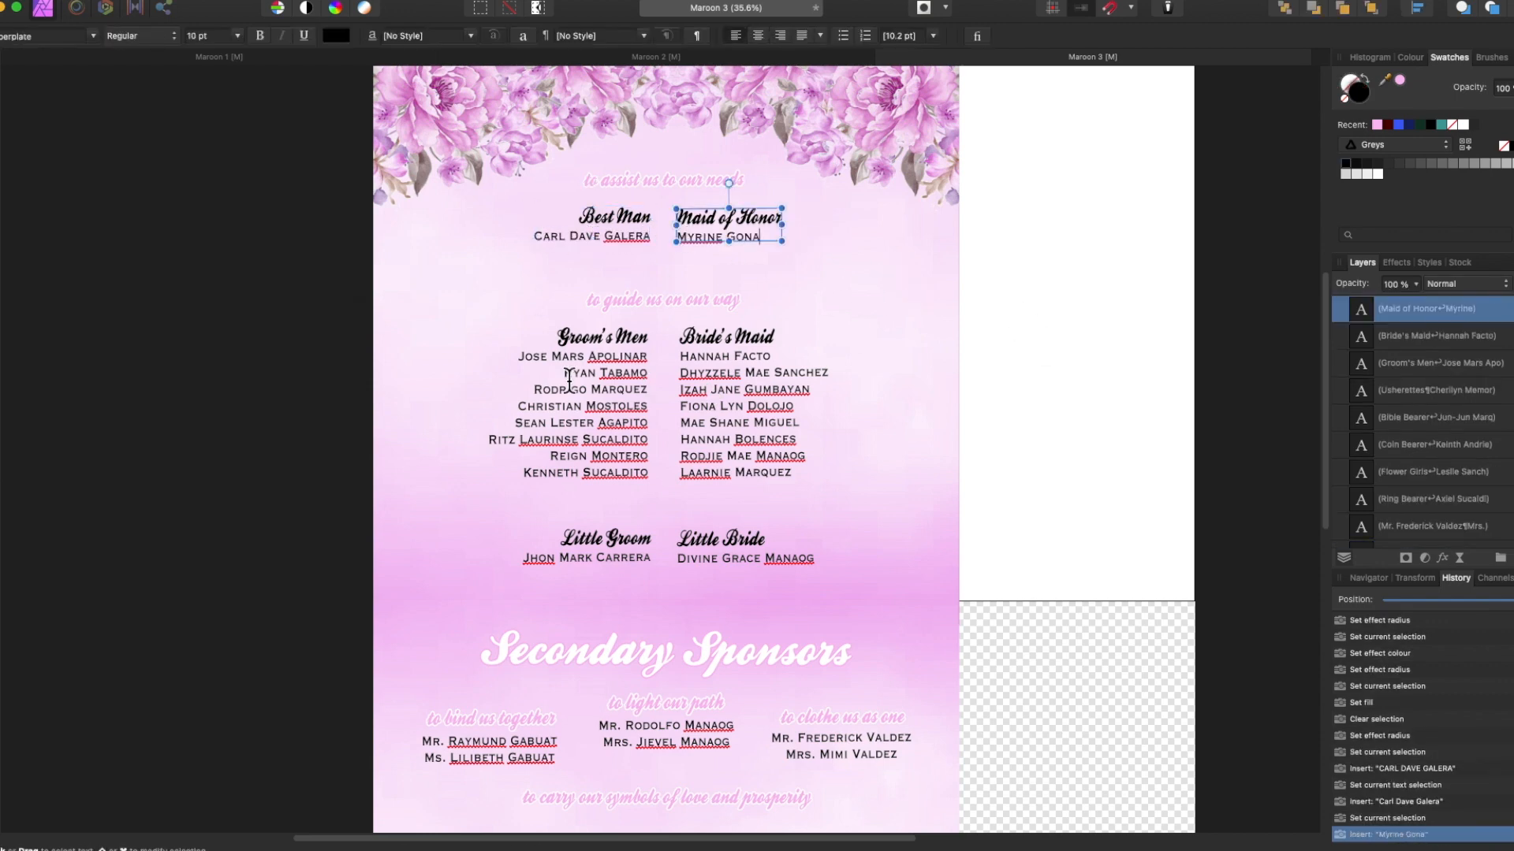
Retype the Groom's Men list with five new names, one per line.
drag(518, 357, 648, 473)
key(Return)
key(Return)
key(Return)
key(Return)
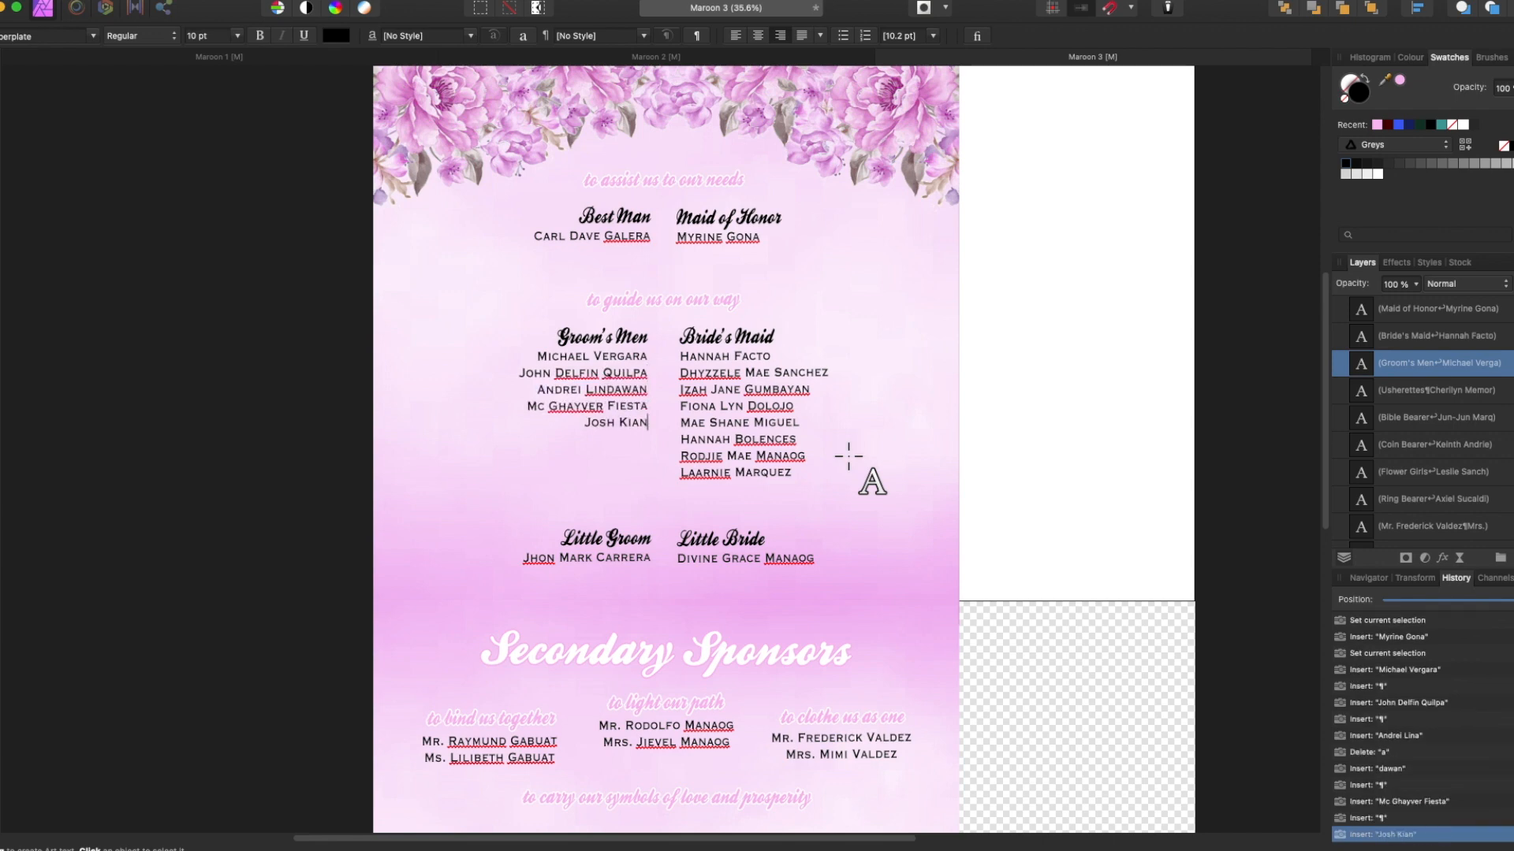
Retype the Bride's Maid list with five new names, one per line.
drag(678, 351, 796, 477)
key(Return)
key(Return)
key(Return)
key(Return)
text(Cherilyn)
Replace the Little Groom and Little Bride names with the new names.
key(Escape)
click(646, 556)
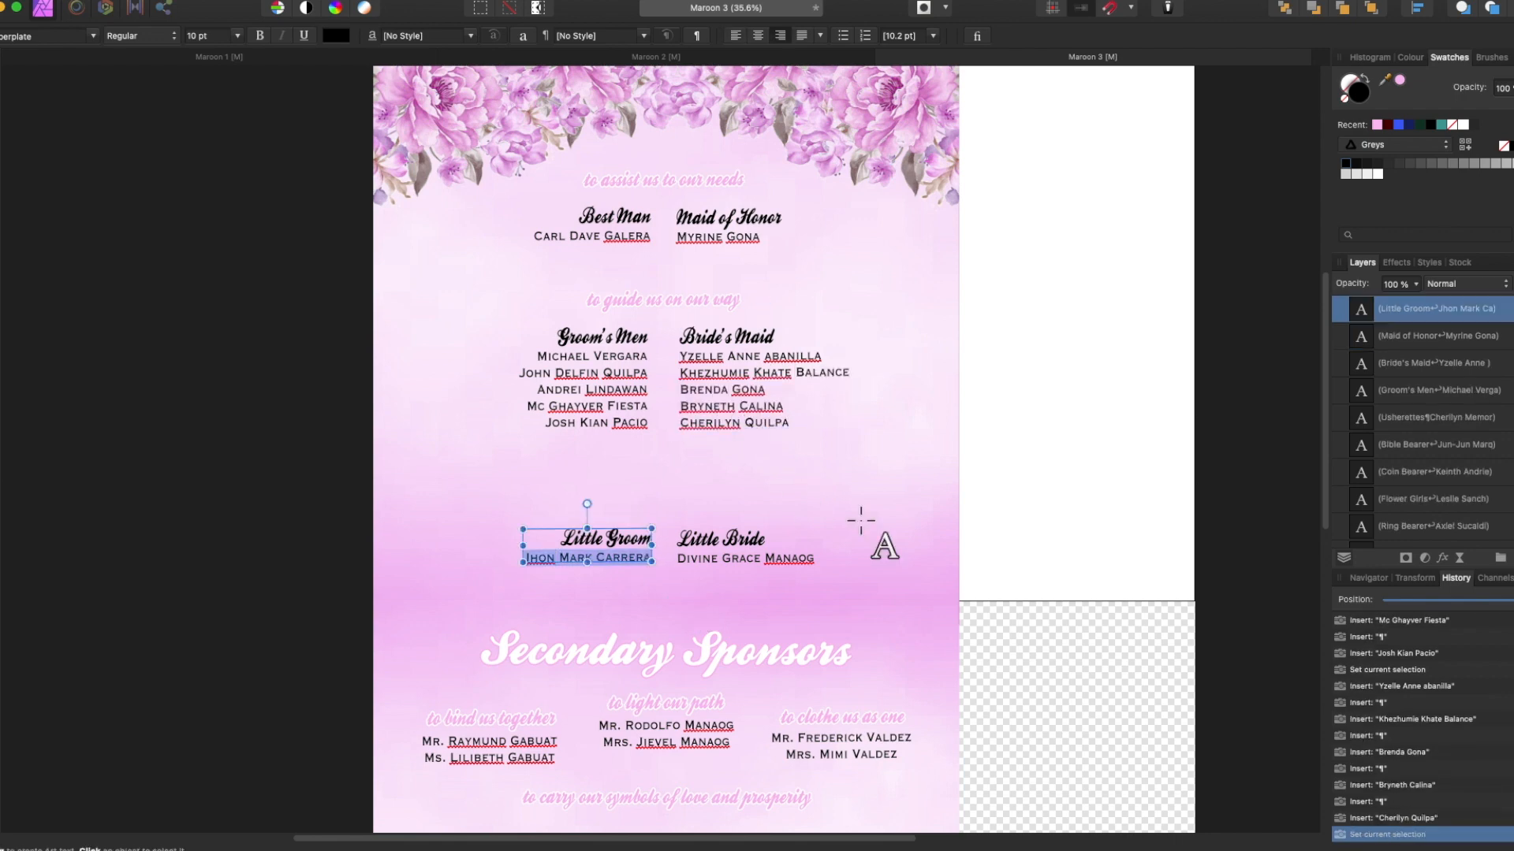
drag(678, 559, 862, 551)
Move the Best Man and Maid of Honor group, with its subtitle, upward.
click(0, 98)
click(618, 366)
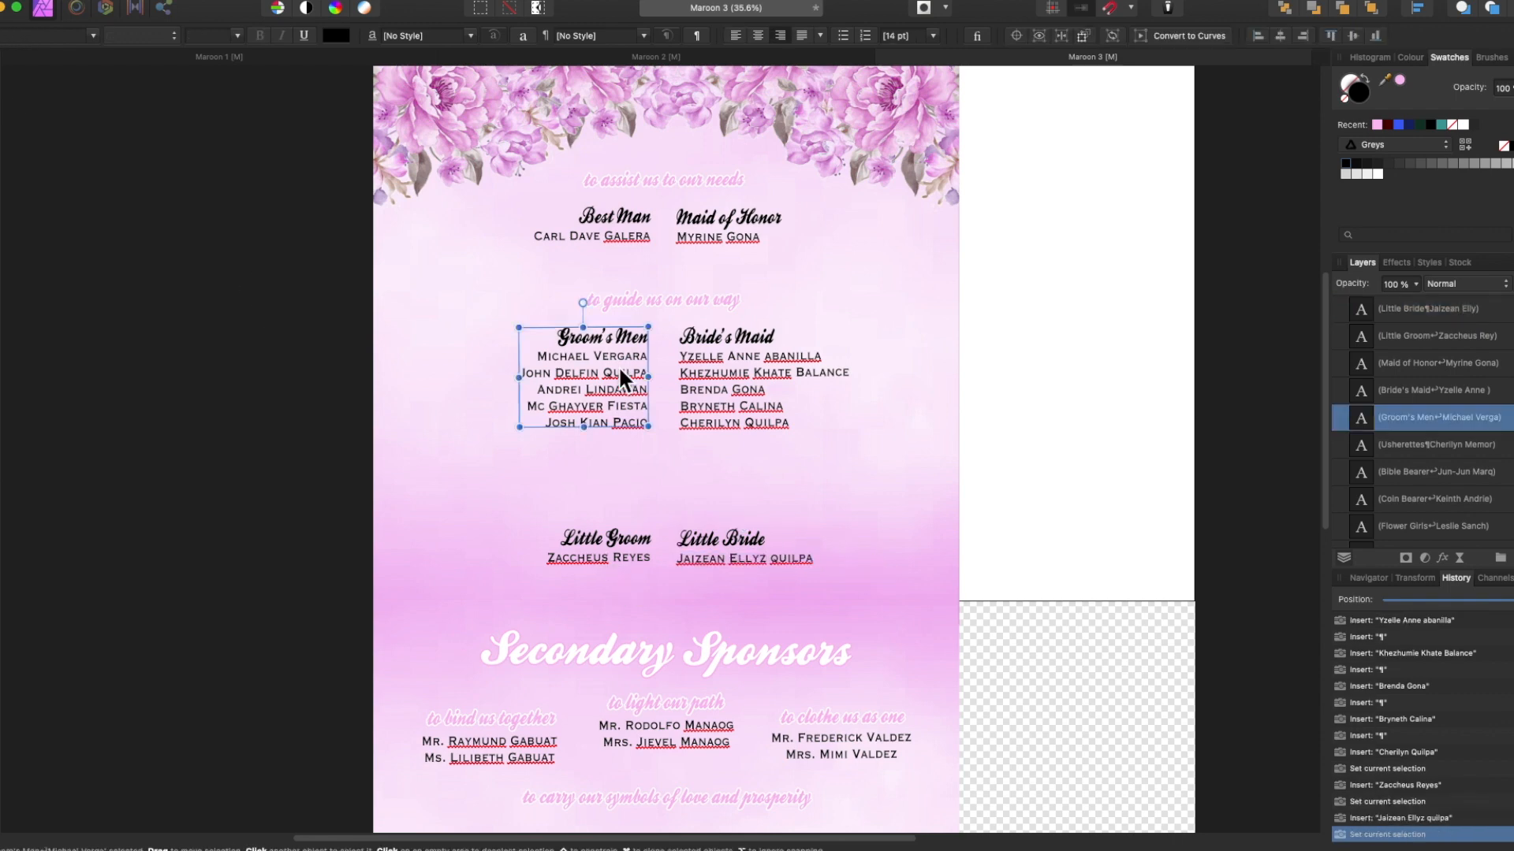
click(613, 221)
shift+click(698, 224)
drag(698, 224, 697, 219)
shift+click(672, 178)
key(Up)
key(Up)
key(Up)
key(Up)
key(Up)
key(Up)
key(Up)
key(Up)
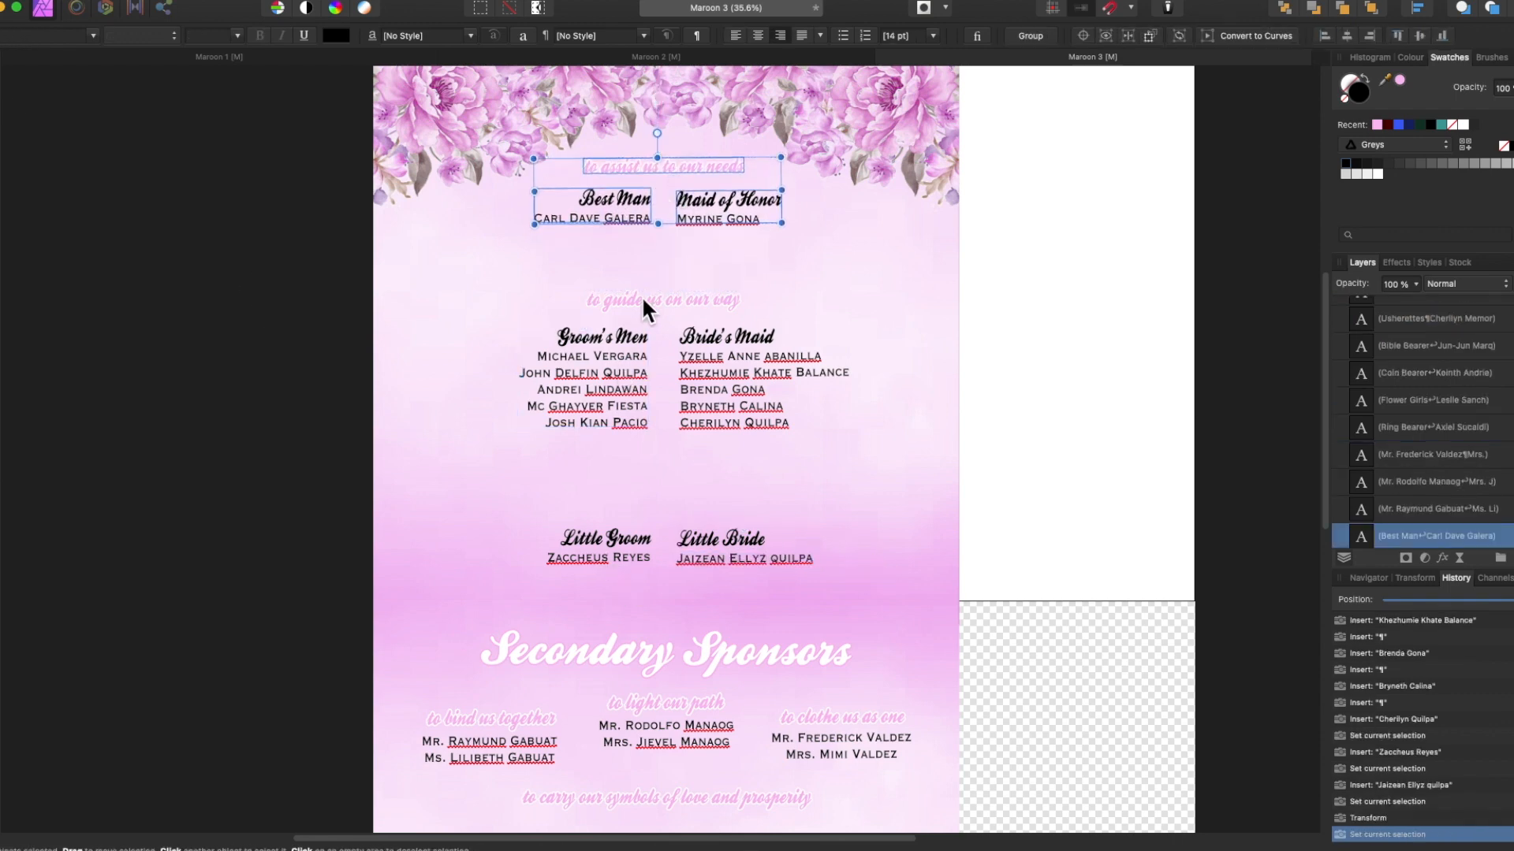
Nudge the 'to guide us' subtitle with Groom's Men and Bride's Maid upward.
click(643, 298)
shift+click(631, 337)
shift+click(730, 327)
key(Up)
key(Up)
key(Up)
key(Up)
key(Up)
key(Up)
key(Up)
key(Up)
key(Up)
key(Up)
key(Up)
key(Up)
key(Up)
key(Up)
key(Up)
key(Up)
key(Up)
key(Up)
key(Up)
key(Up)
key(Up)
key(Up)
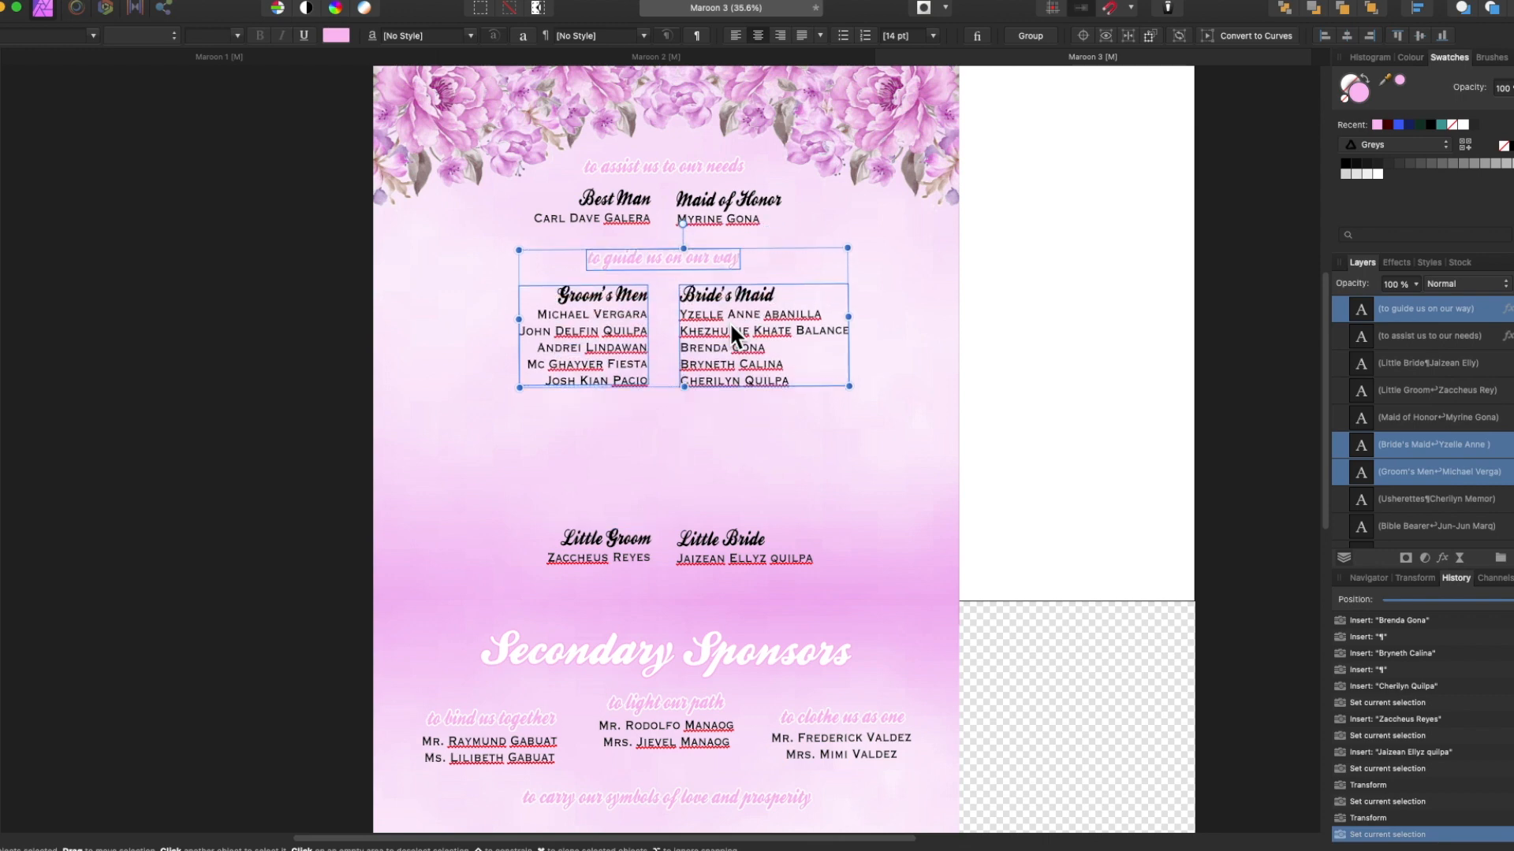
click(613, 331)
shift+click(729, 339)
Move the Little Groom and Little Bride blocks lower, below the copied Groom's Men and Bride's Maid lists.
super+drag(730, 339, 734, 461)
click(615, 543)
shift+click(740, 544)
key(Down)
key(Down)
key(Down)
key(Down)
key(Down)
key(Down)
key(Down)
key(Down)
key(Down)
key(Down)
key(Down)
key(Down)
key(Down)
key(Down)
key(Down)
key(Down)
key(Down)
key(Down)
key(Down)
key(Down)
key(Down)
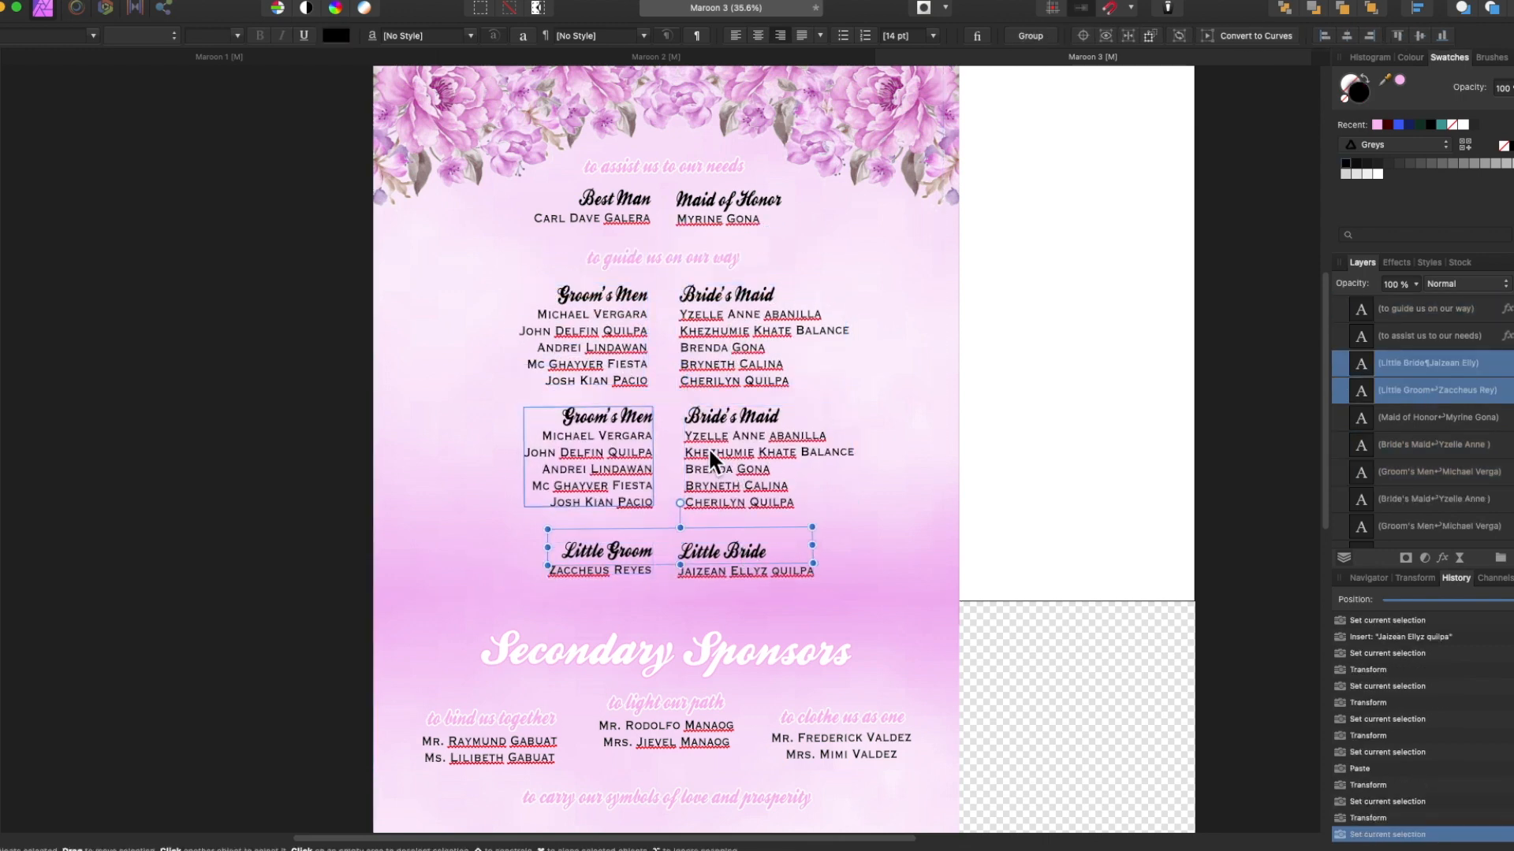
click(708, 452)
shift+click(603, 469)
key(Down)
key(Down)
key(Down)
key(Down)
Rename the copied heading to 'Litte Groom's Men' and replace its list with new groomsmen names.
double_click(562, 424)
text(Litte)
drag(543, 438, 654, 505)
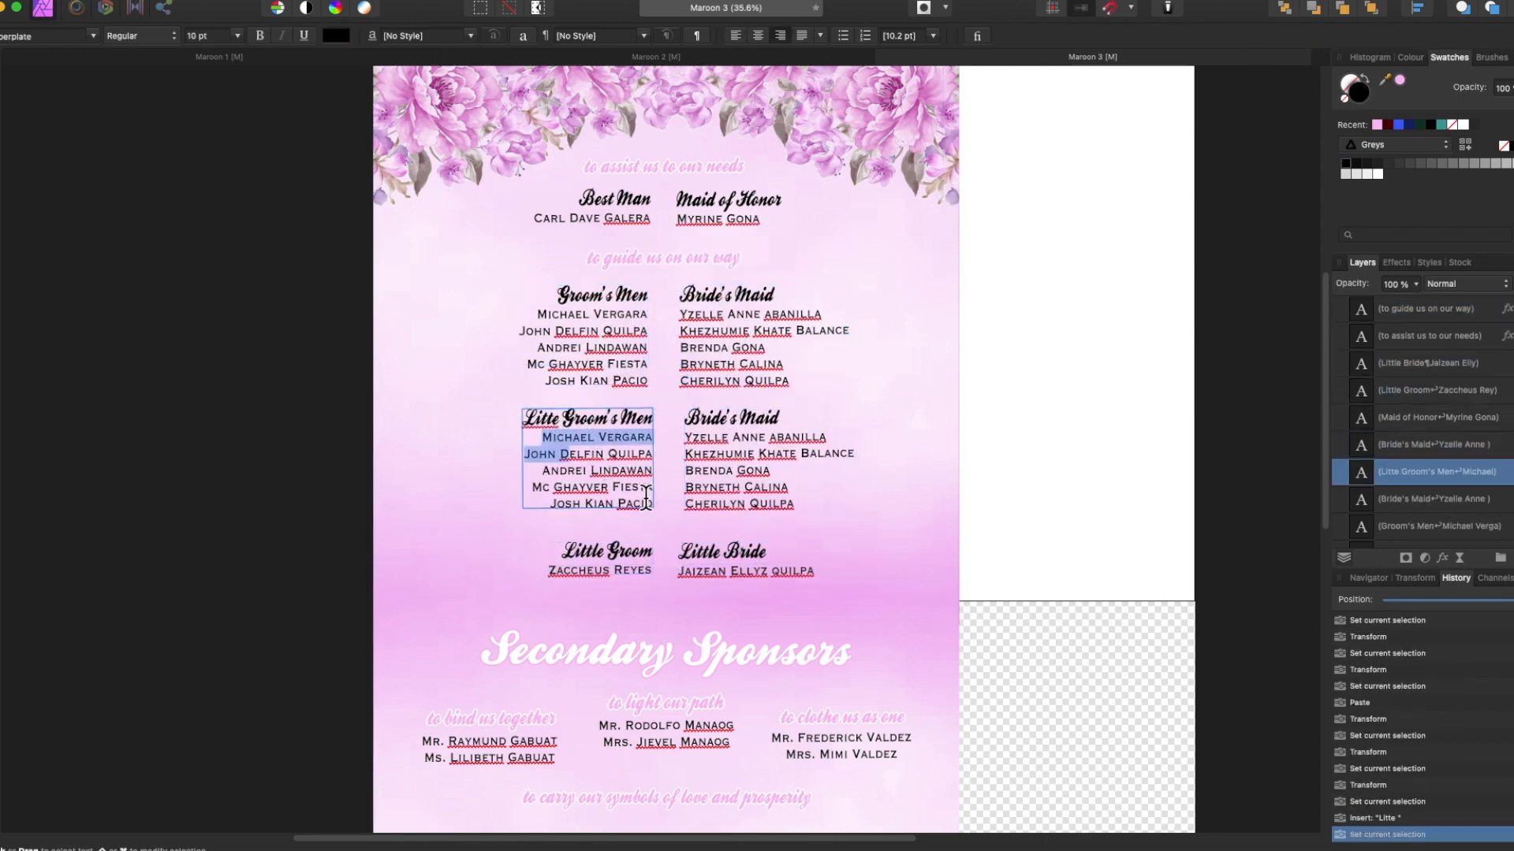
key(Return)
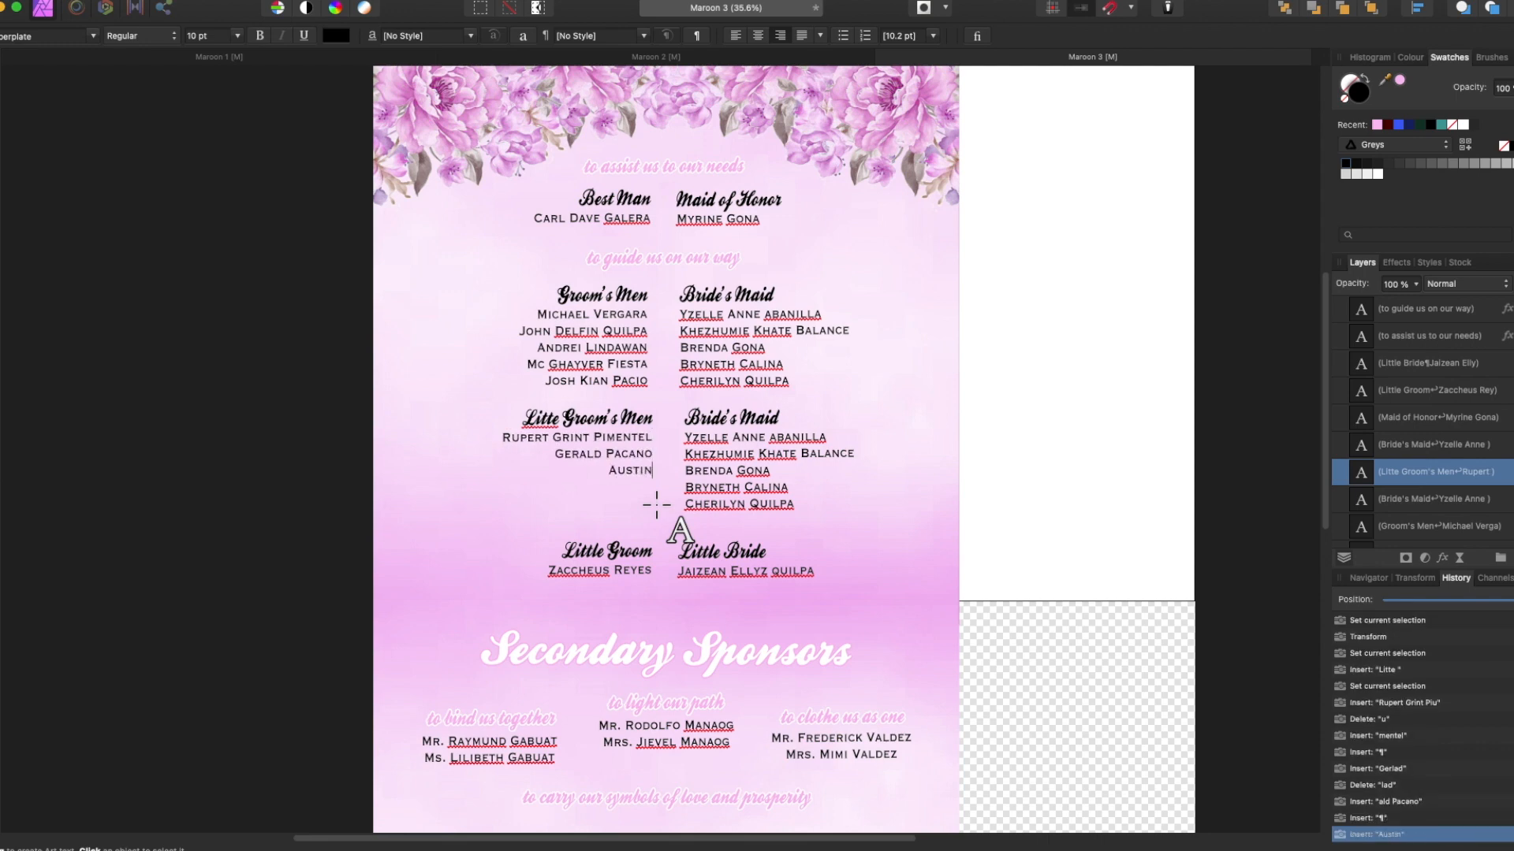
key(Return)
key(Return)
key(Return)
Replace the copied Bride's Maid list with new bridesmaid names, one per line.
drag(685, 437, 799, 501)
key(Return)
key(Return)
key(Return)
key(Return)
key(Return)
Shift the top heading, Best Man, Maid of Honor and all four name lists upward.
key(Escape)
click(637, 165)
shift+click(626, 201)
shift+click(688, 206)
key(shift+Up)
key(shift+Up)
key(shift+Up)
key(shift+Up)
click(622, 197)
shift+click(722, 196)
click(623, 258)
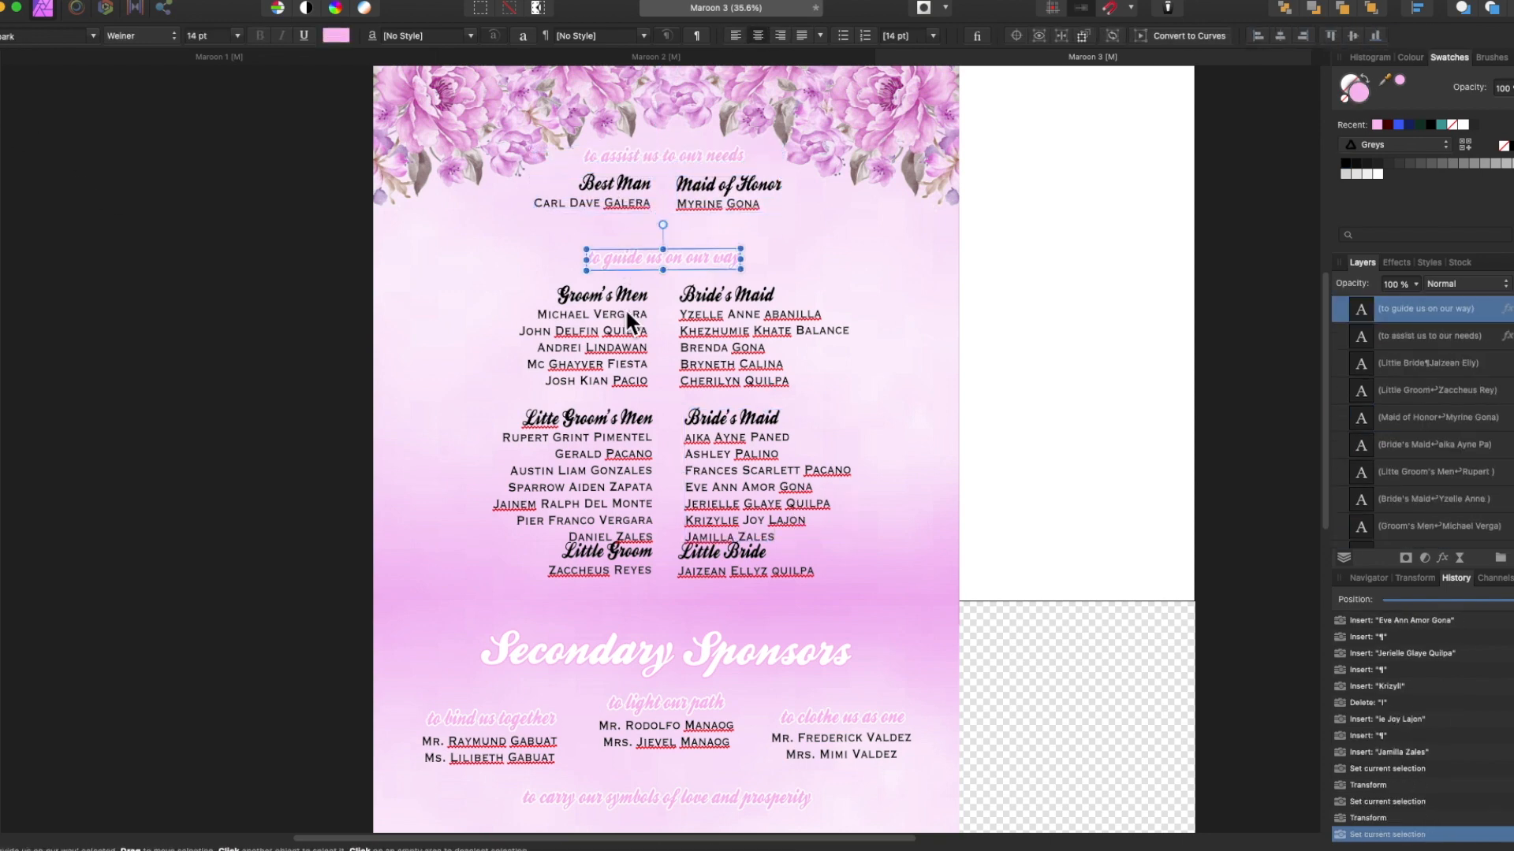
shift+click(625, 307)
shift+click(624, 430)
shift+click(694, 312)
shift+click(693, 437)
key(shift+Up)
key(shift+Up)
key(shift+Up)
key(shift+Up)
key(shift+Up)
Delete the unused maroon flower layers from the Layers panel.
click(1262, 429)
scroll(1403, 410, down, 15)
click(1422, 321)
shift+click(1450, 455)
key(Delete)
scroll(1452, 456, up, 6)
click(1442, 409)
Toggle the flower decoration layers' visibility around the page join.
click(1511, 409)
scroll(1476, 443, up, 5)
click(1511, 351)
click(1511, 352)
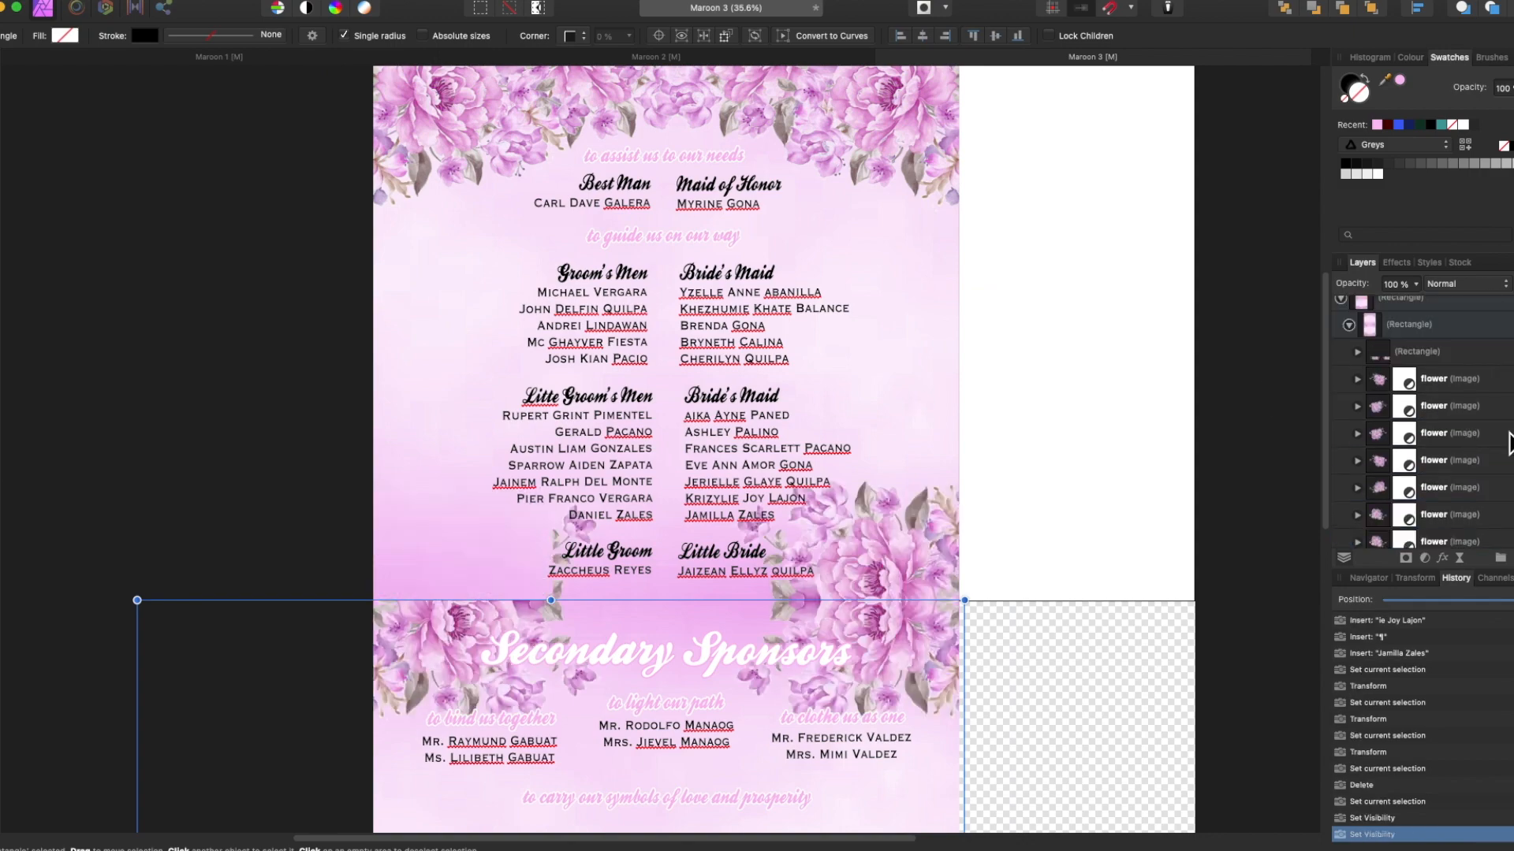
scroll(1508, 441, down, 5)
click(1511, 521)
scroll(1240, 632, down, 5)
scroll(603, 504, up, 4)
scroll(603, 504, down, 5)
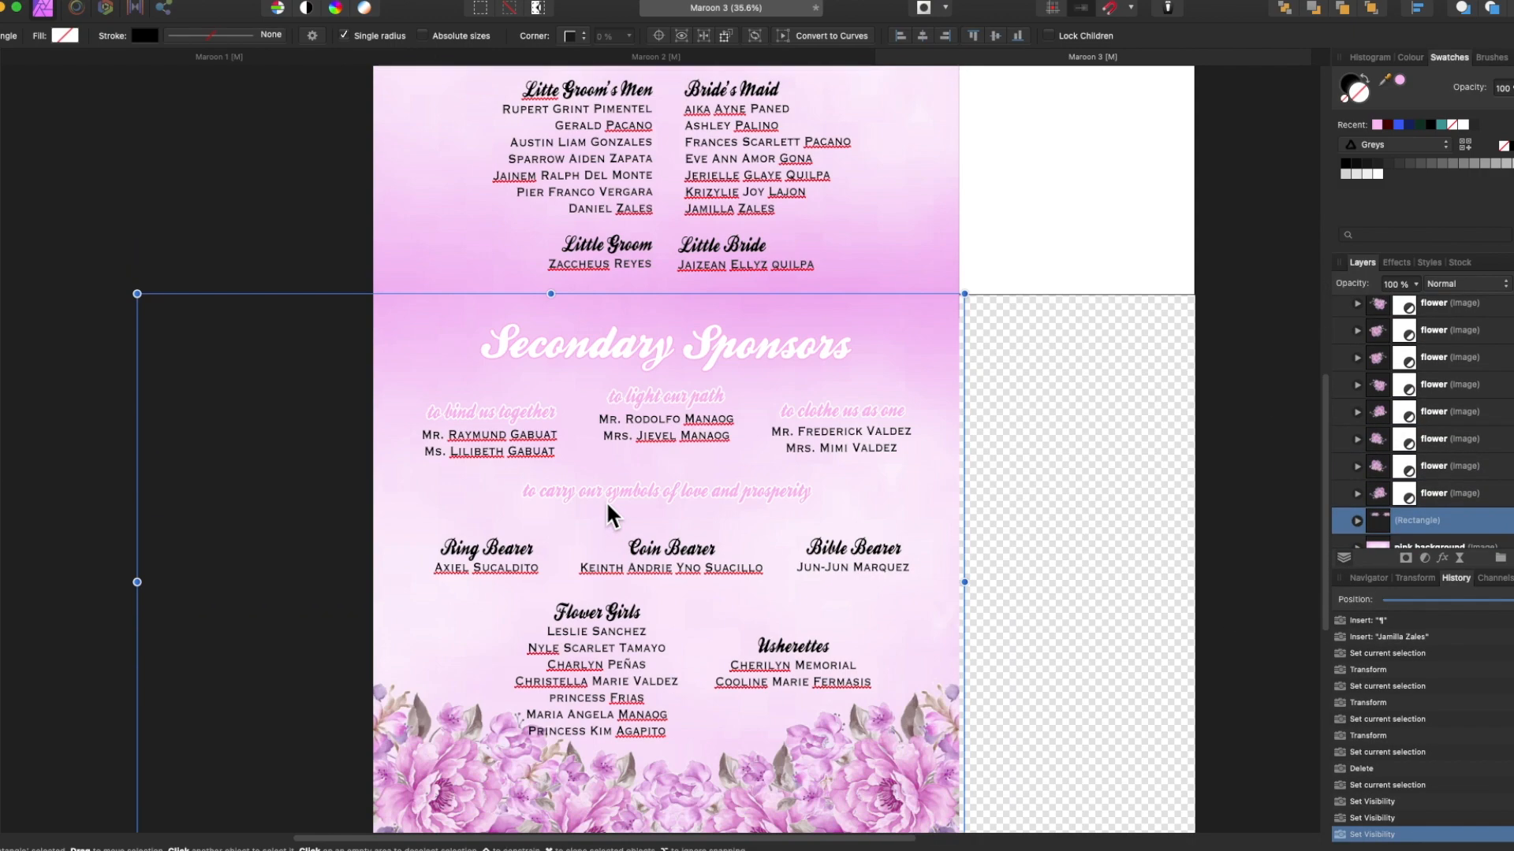
Nudge the Secondary Sponsors heading, subheadings and name blocks upward.
click(580, 344)
shift+click(527, 407)
shift+click(525, 433)
shift+click(662, 395)
shift+click(827, 408)
shift+click(822, 431)
key(shift+Up)
key(shift+Up)
Retype the first secondary sponsor couple's names with the Artistic Text tool.
click(499, 414)
key(t)
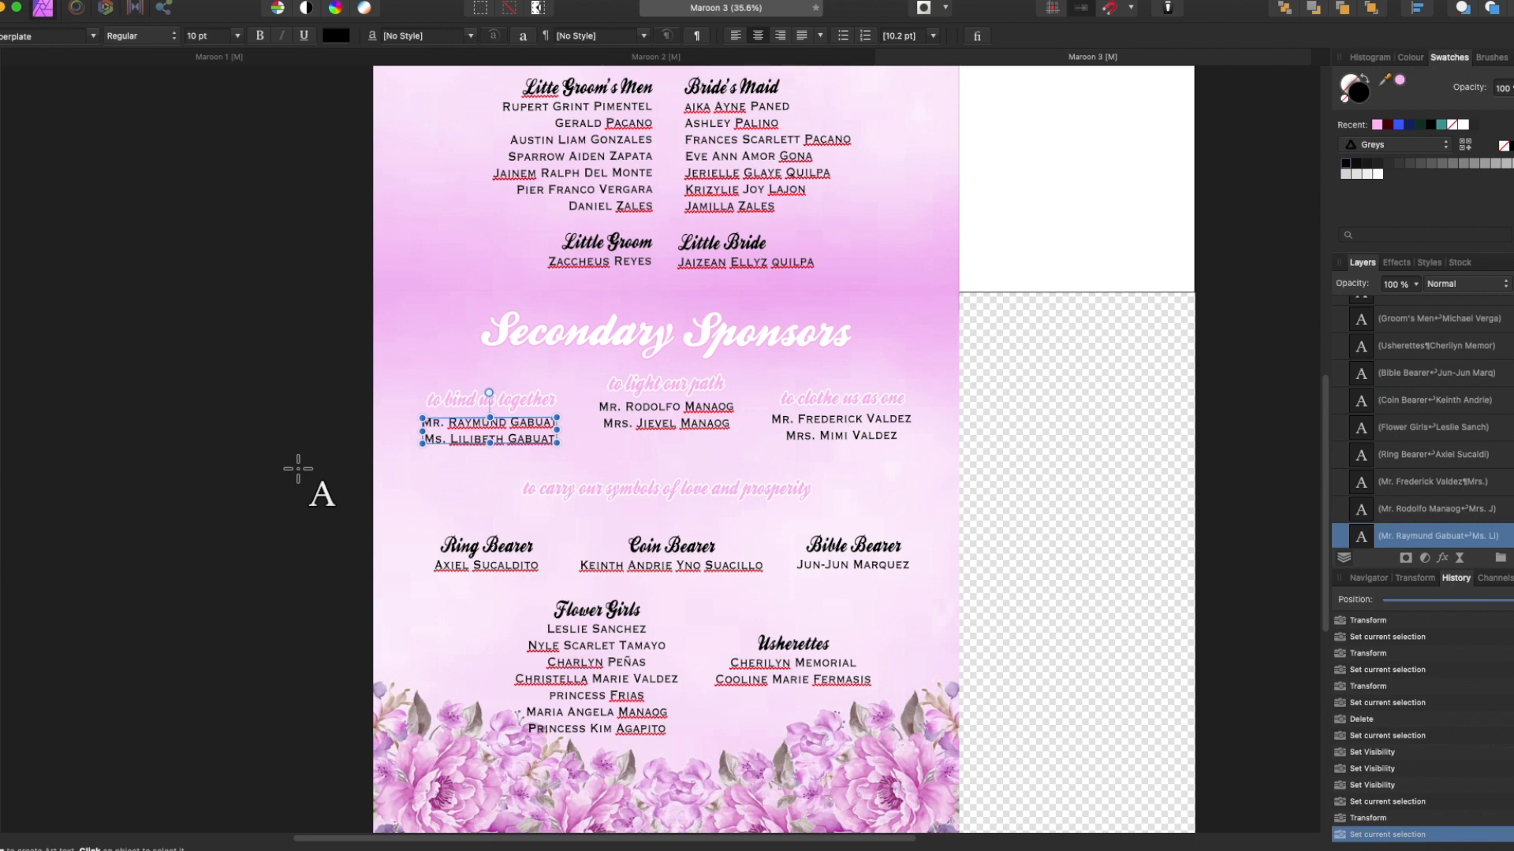
click(506, 441)
key(super+a)
key(Left)
key(Left)
key(Left)
key(Left)
key(BackSpace)
key(Right)
key(Right)
key(Right)
key(Right)
key(Return)
Retype the second and third sponsor couples' names.
click(679, 422)
key(super+a)
key(Return)
click(848, 435)
key(super+a)
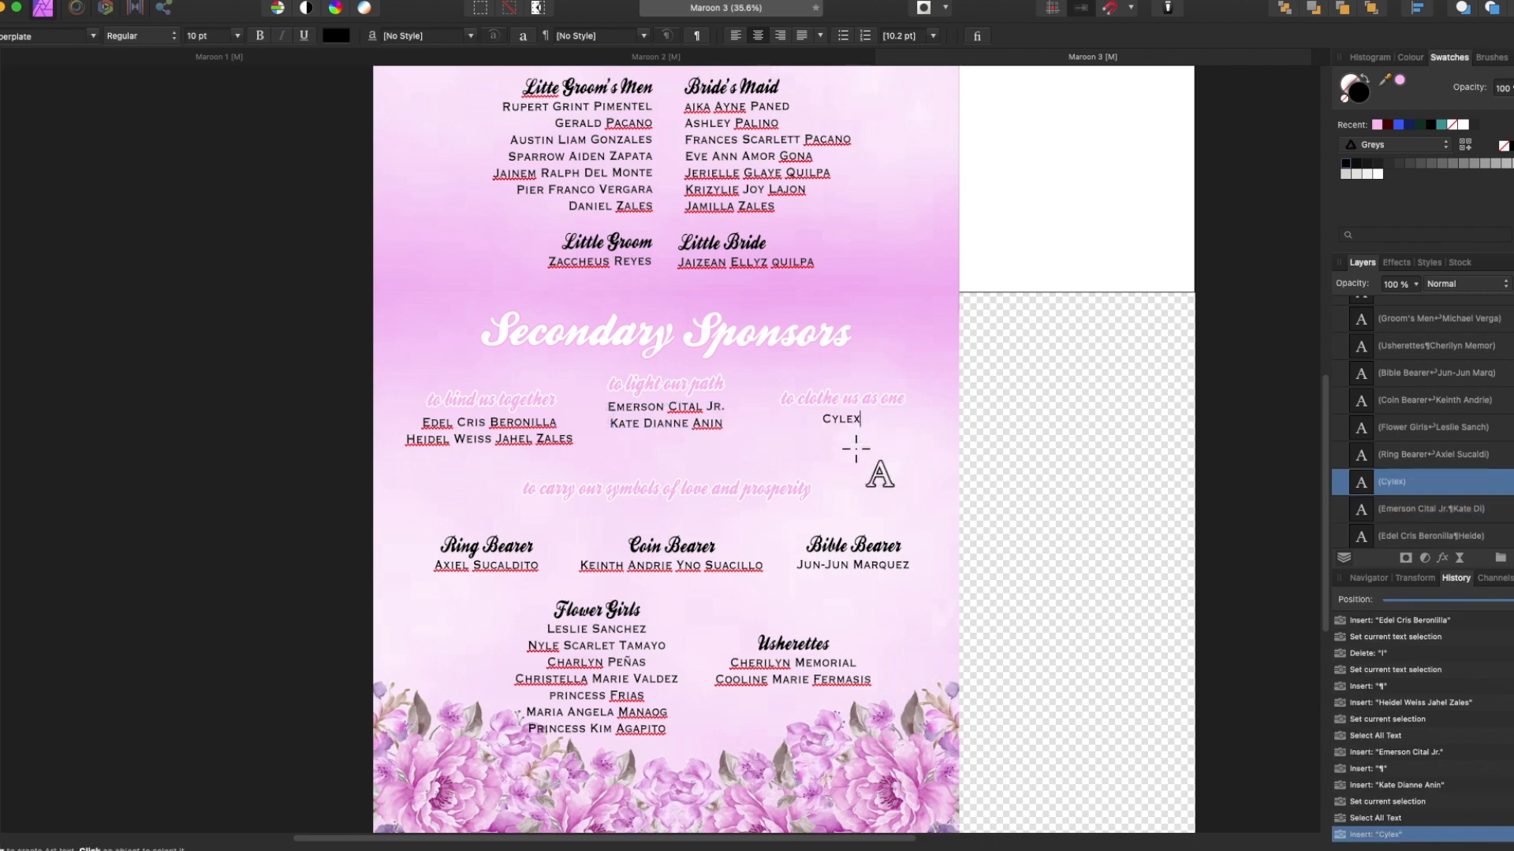
key(Return)
Move the lower text blocks down to free space under the sponsors.
scroll(675, 616, down, 1)
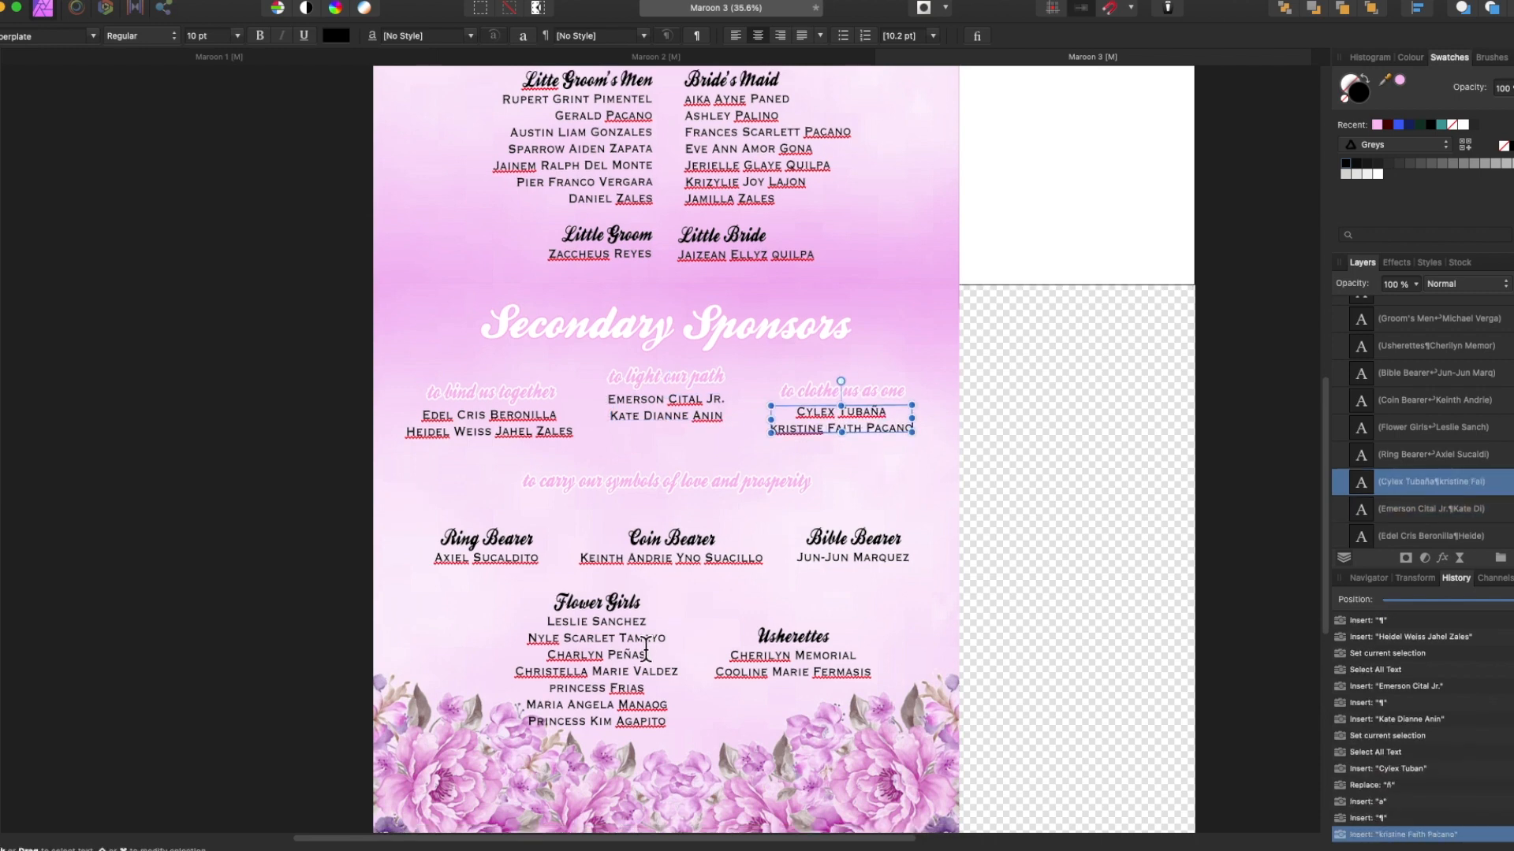
click(599, 655)
shift+click(796, 656)
drag(603, 480, 612, 576)
Duplicate two sponsor columns into a new row below and position the copies.
click(492, 393)
shift+click(491, 418)
shift+click(820, 412)
drag(814, 415, 815, 486)
click(512, 487)
shift+click(509, 470)
key(shift+Right)
key(shift+Right)
key(shift+Right)
key(shift+Right)
key(shift+Right)
key(shift+Right)
key(shift+Right)
key(shift+Right)
key(shift+Right)
key(shift+Right)
key(shift+Right)
key(shift+Right)
key(shift+Right)
key(shift+Right)
key(shift+Right)
key(shift+Right)
key(shift+Right)
key(shift+Right)
key(shift+Right)
key(shift+Right)
click(822, 463)
shift+click(822, 488)
drag(822, 489, 744, 487)
Change the left copy's subheading to 'to remove the cord' and enter its sponsor names.
double_click(518, 462)
drag(518, 463, 632, 463)
text(remove the veil)
key(BackSpace)
key(BackSpace)
key(BackSpace)
key(BackSpace)
text(cord)
click(568, 489)
key(super+a)
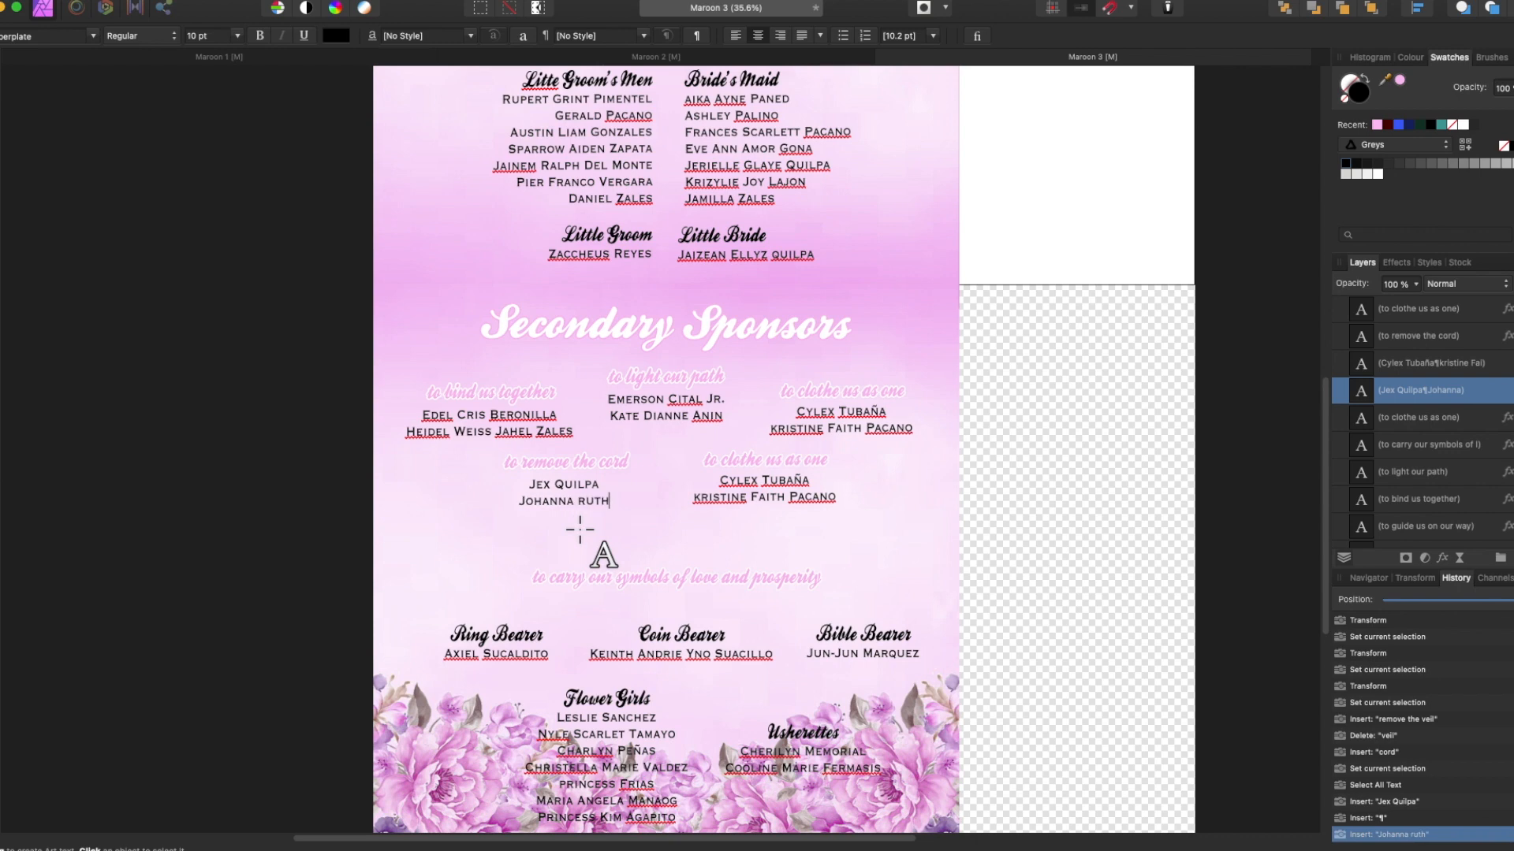
Change the right copy's subheading to 'to remove the veil' and enter two sponsor names.
drag(723, 460, 828, 460)
text(remove the veil)
click(758, 493)
key(super+a)
key(Return)
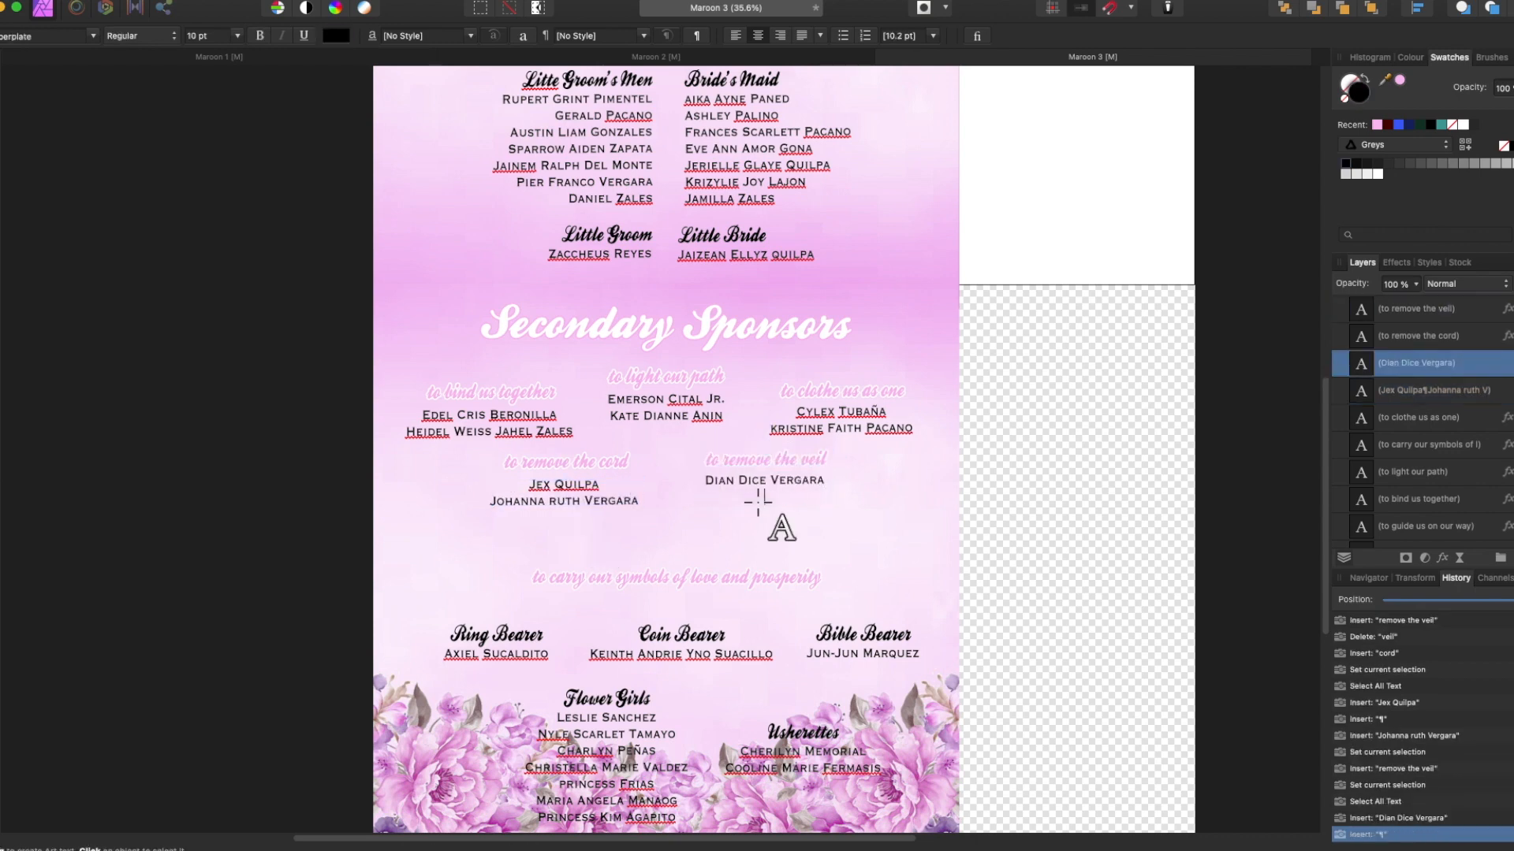
Move the bearer, Flower Girls and Usherettes blocks up the page.
click(631, 579)
shift+click(504, 640)
shift+click(713, 640)
shift+click(859, 640)
shift+click(623, 729)
drag(791, 744, 789, 700)
shift+click(614, 541)
key(Up)
key(Up)
key(Left)
key(Up)
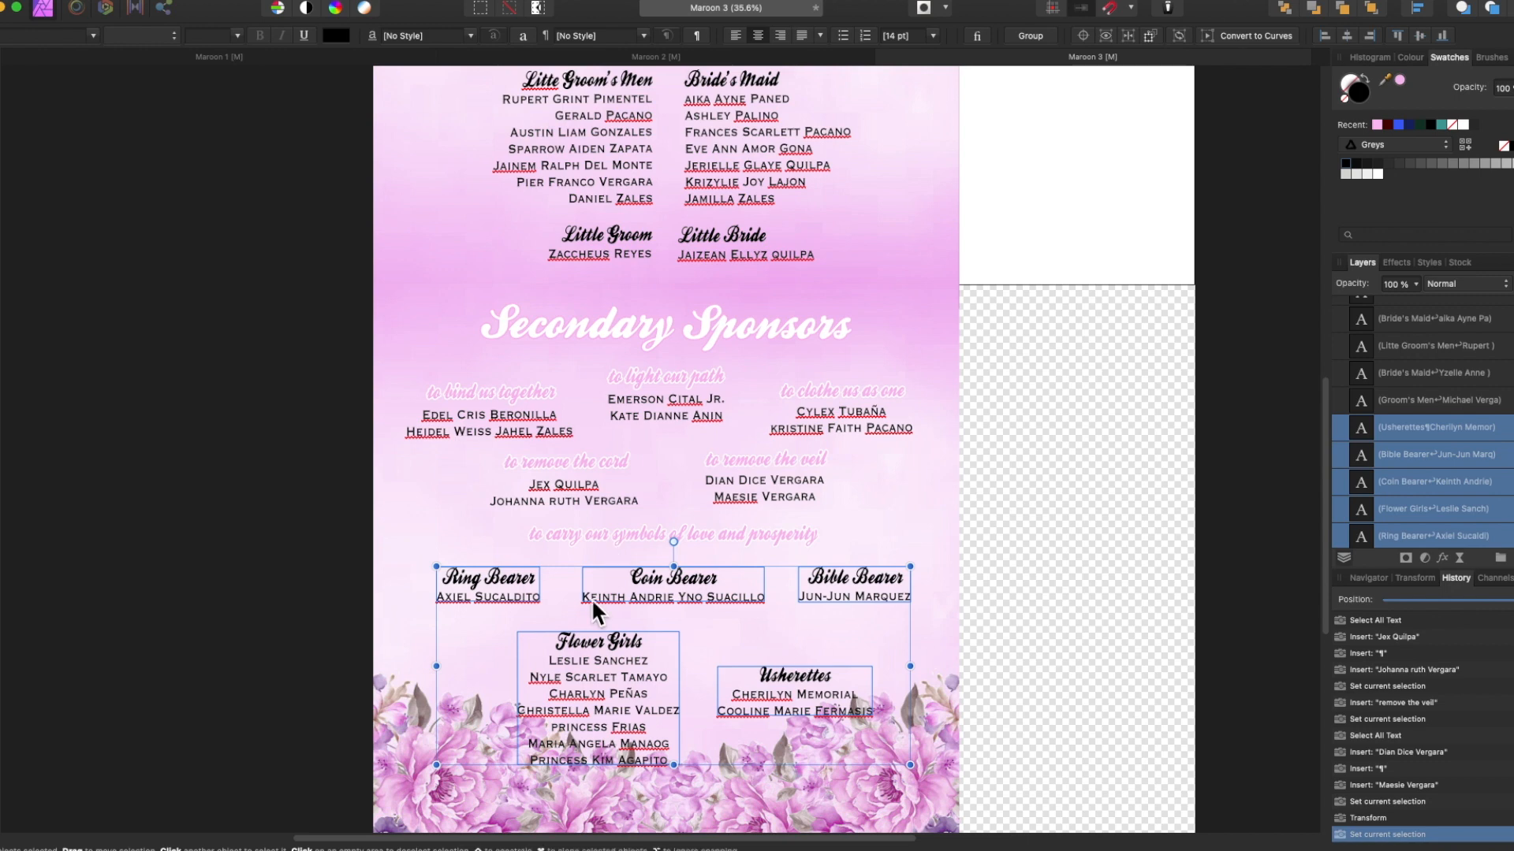
click(607, 657)
Rearrange the Flower Girls, Ring, Coin, Bible Bearer and Usherettes blocks into a new layout.
drag(608, 658, 664, 638)
drag(490, 584, 475, 576)
drag(675, 581, 486, 629)
click(653, 661)
drag(654, 665, 675, 731)
drag(795, 697, 582, 696)
drag(861, 583, 663, 576)
drag(701, 724, 874, 601)
drag(583, 694, 663, 658)
click(473, 579)
drag(420, 596, 527, 587)
Replace the Ring Bearer, Coin Bearer and Bible Bearer names with new names.
key(super+z)
double_click(460, 587)
click(572, 640)
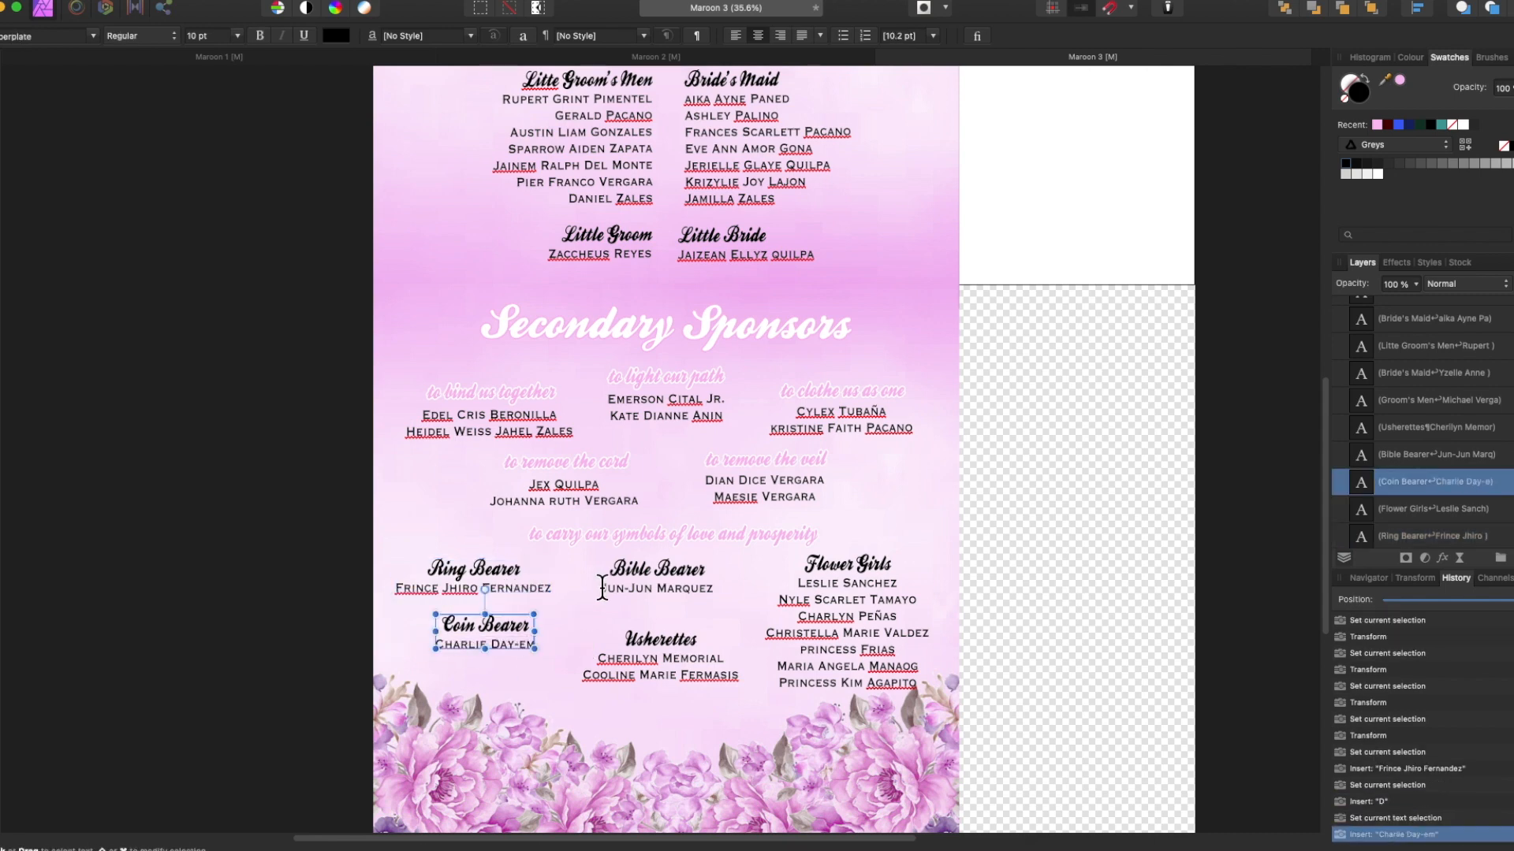
drag(601, 587, 713, 587)
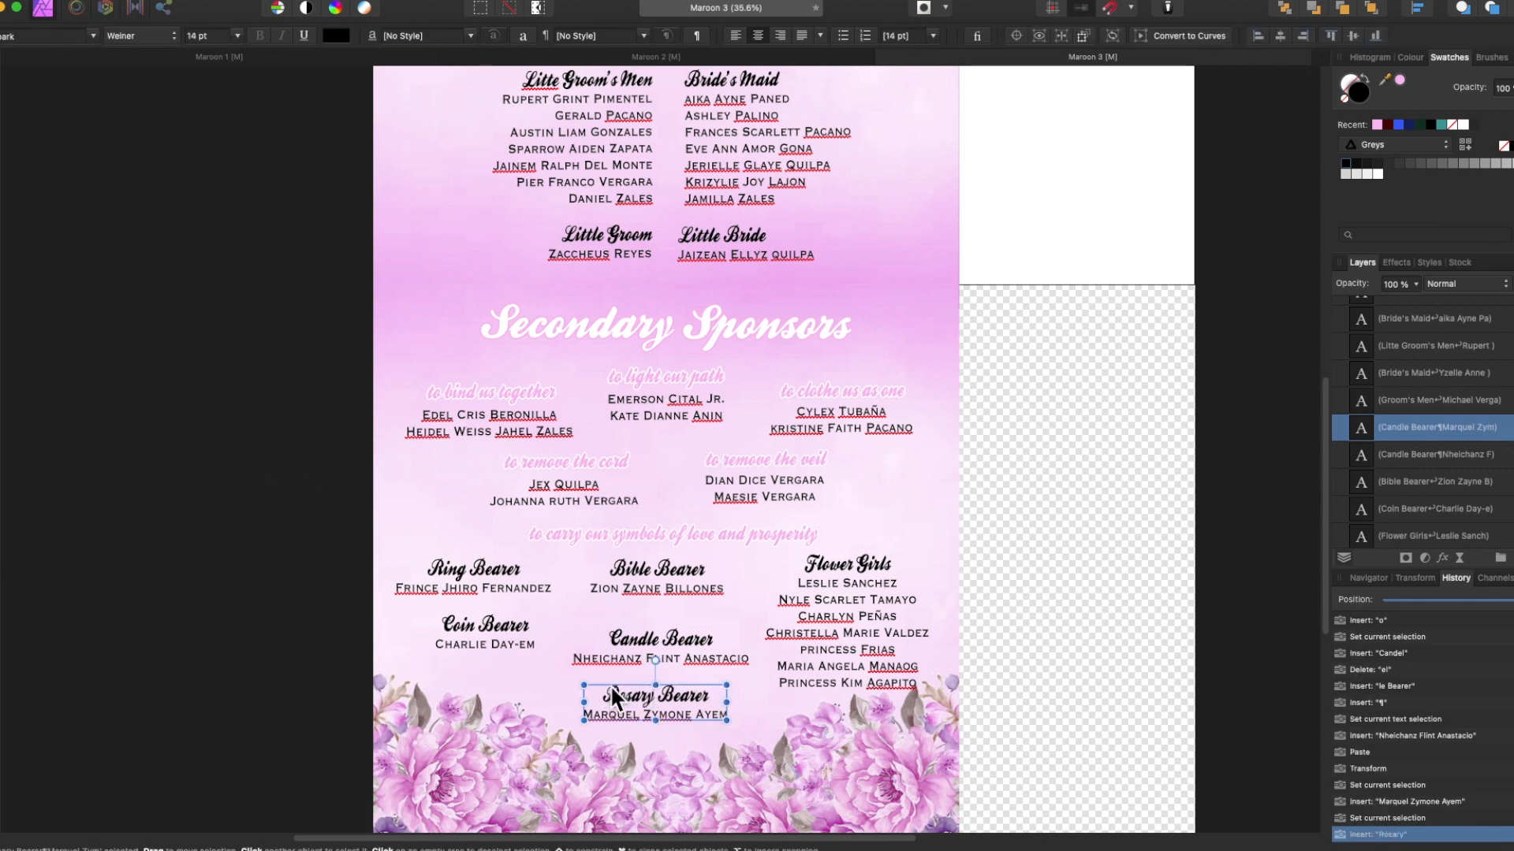
Align the Ring, Coin, Candle, Bible and Rosary Bearer blocks and add a new Flower Girls name.
drag(647, 698, 646, 702)
drag(485, 627, 486, 641)
drag(486, 571, 492, 588)
drag(487, 641, 486, 646)
drag(662, 639, 655, 639)
drag(661, 571, 653, 572)
drag(848, 601, 906, 686)
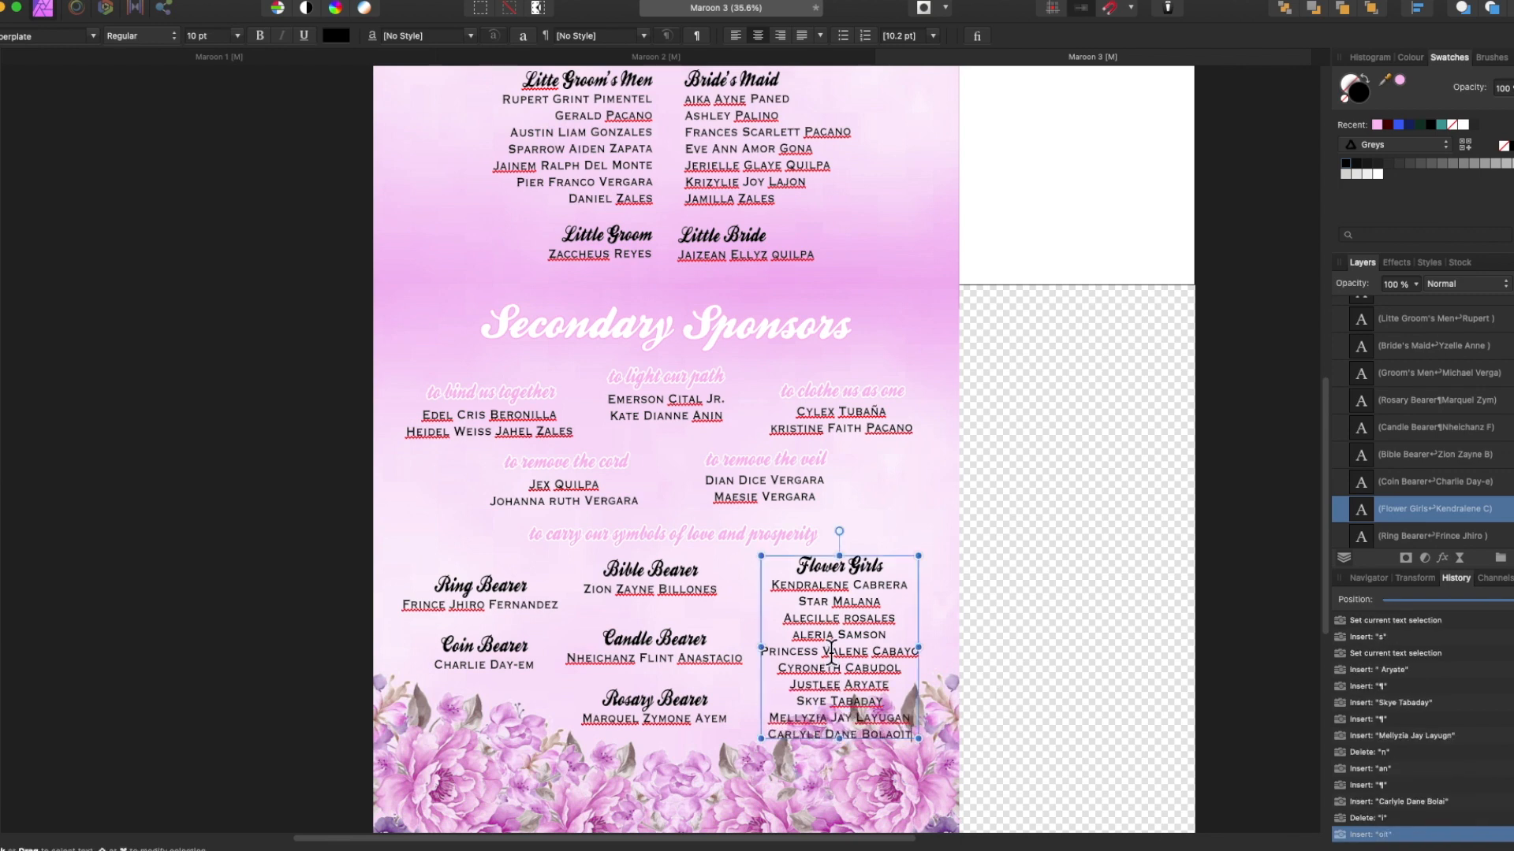
scroll(831, 652, down, 3)
Hide the flower decorations at the page join and in the middle.
scroll(1419, 434, down, 5)
click(1505, 477)
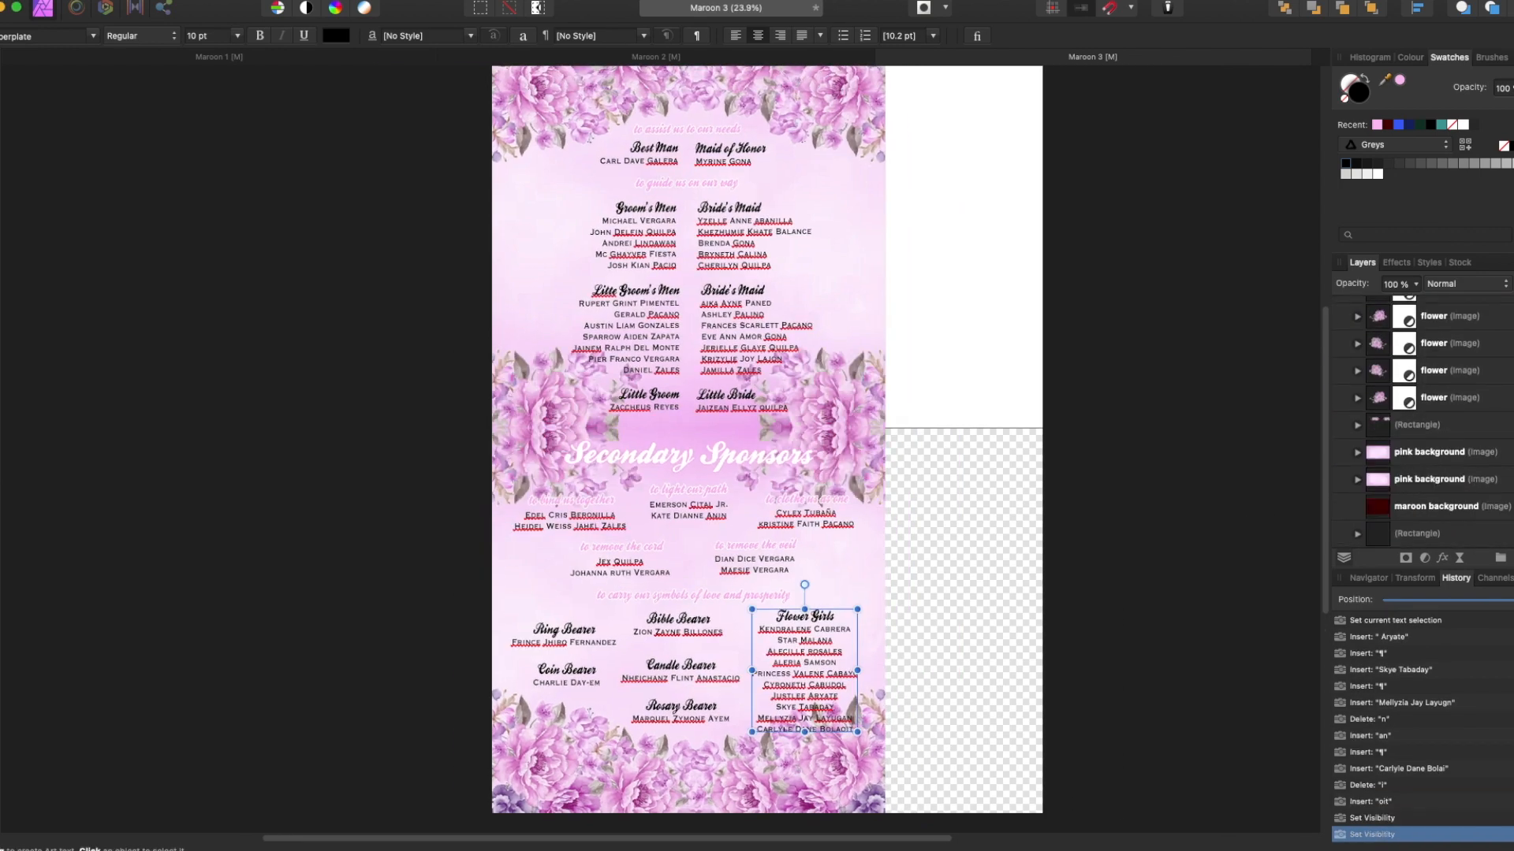
scroll(1419, 426, up, 5)
click(1505, 381)
scroll(1167, 561, up, 3)
scroll(572, 574, down, 3)
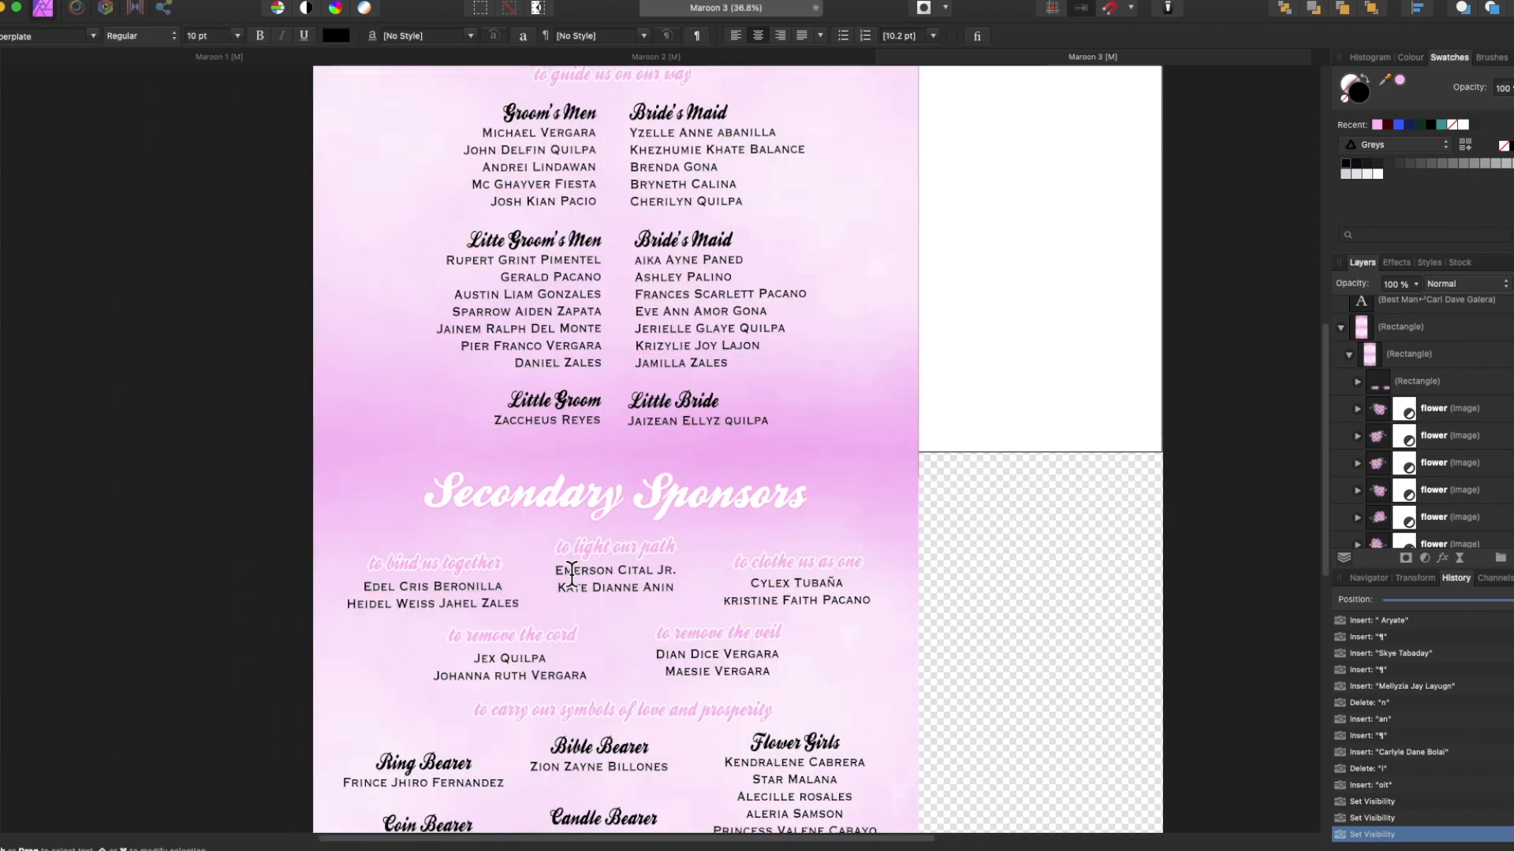
Fill the 'to bind us together' and 'to light our path' subheadings black.
click(434, 563)
key(super+a)
click(1345, 163)
click(615, 547)
key(super+a)
click(1346, 163)
click(798, 562)
key(super+a)
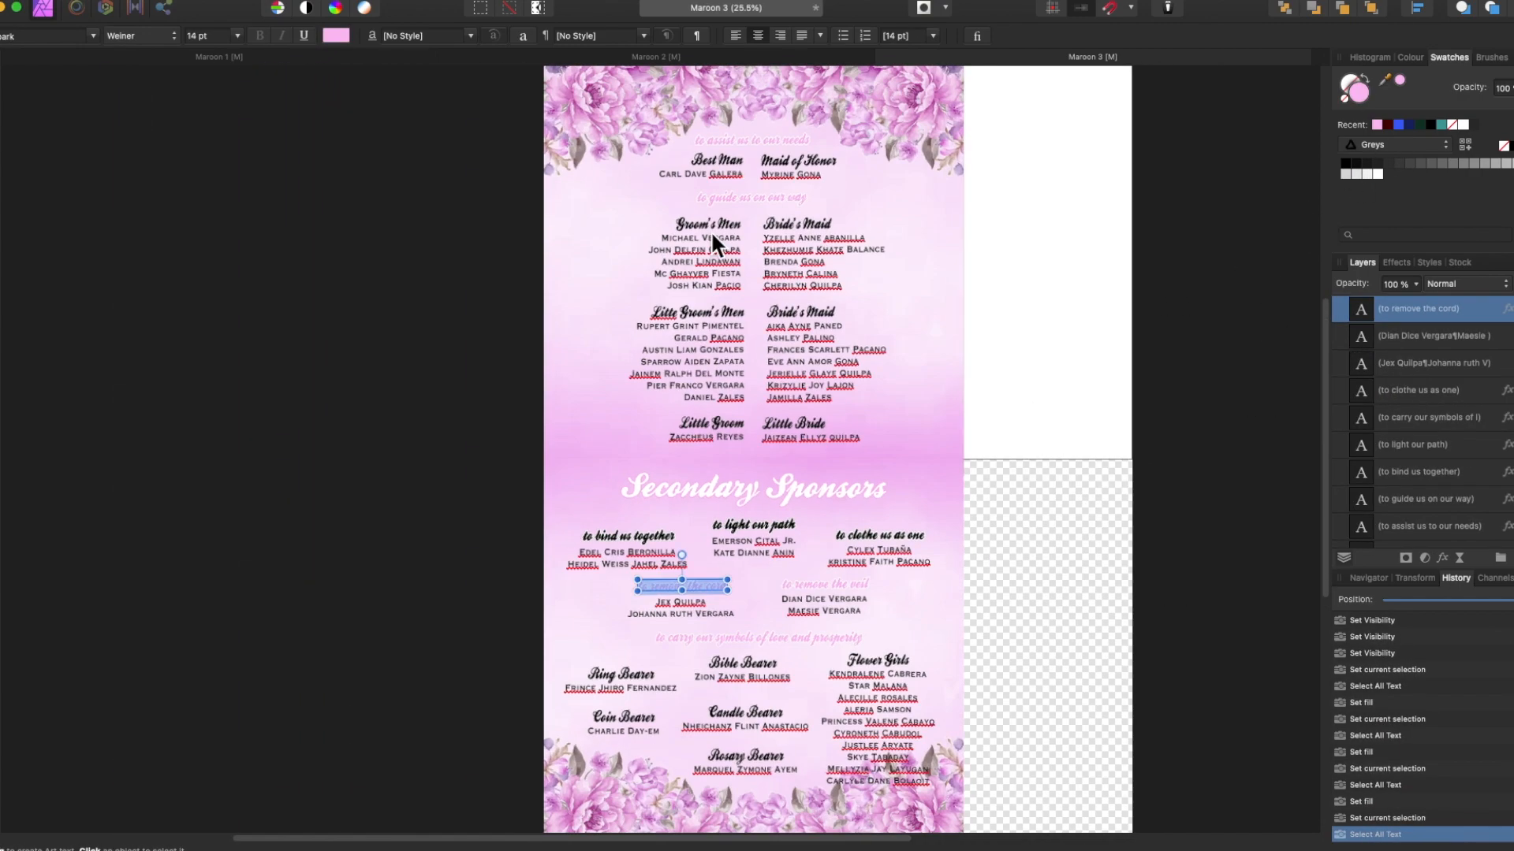
key(Escape)
Give all the page's text blocks a white Outline layer effect.
click(711, 230)
drag(692, 607, 738, 760)
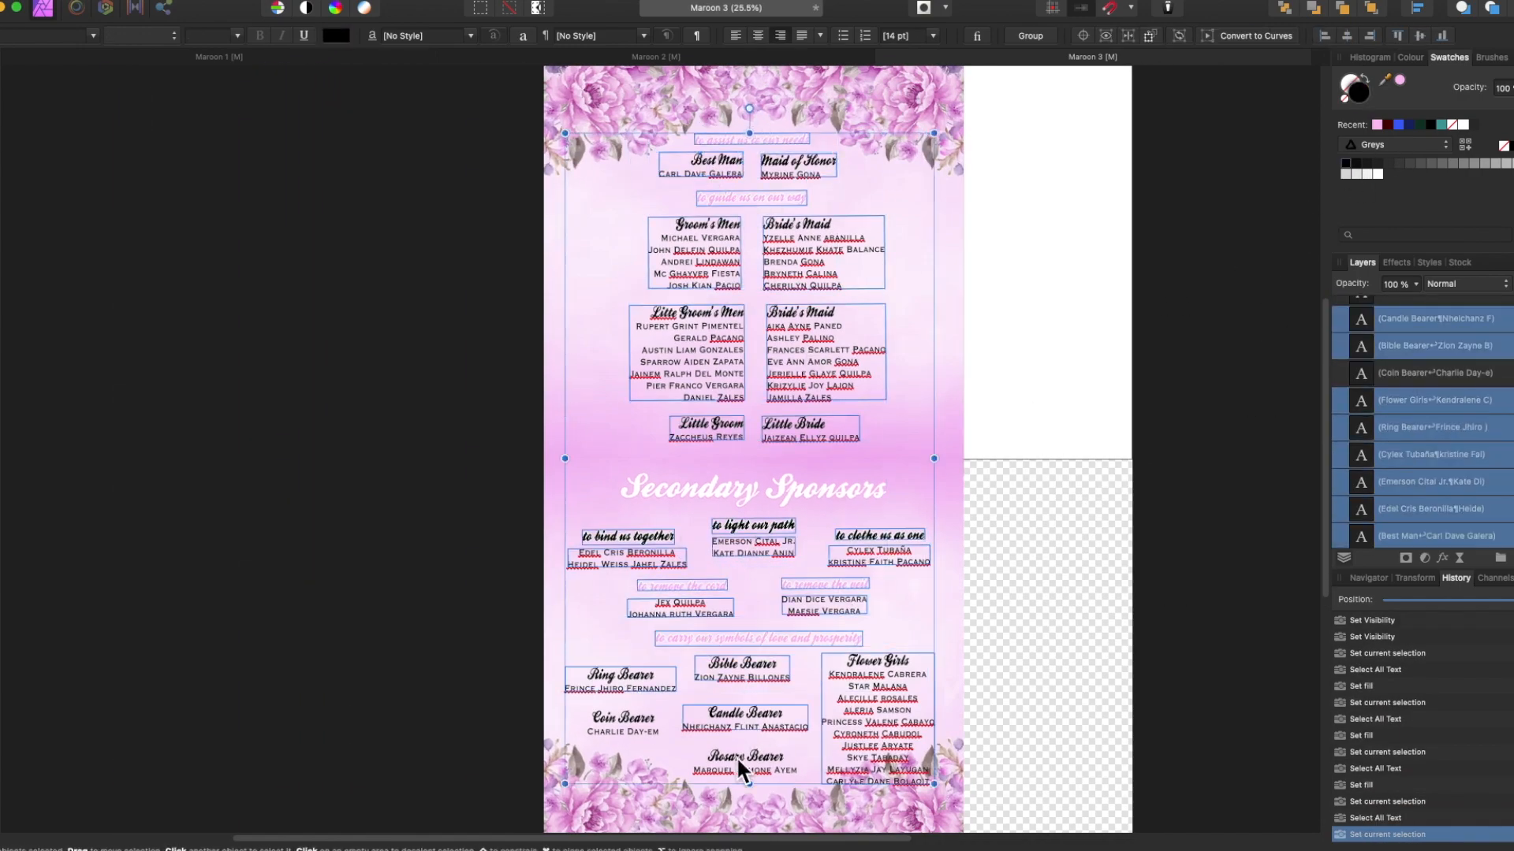
click(1442, 558)
click(1272, 539)
click(1482, 466)
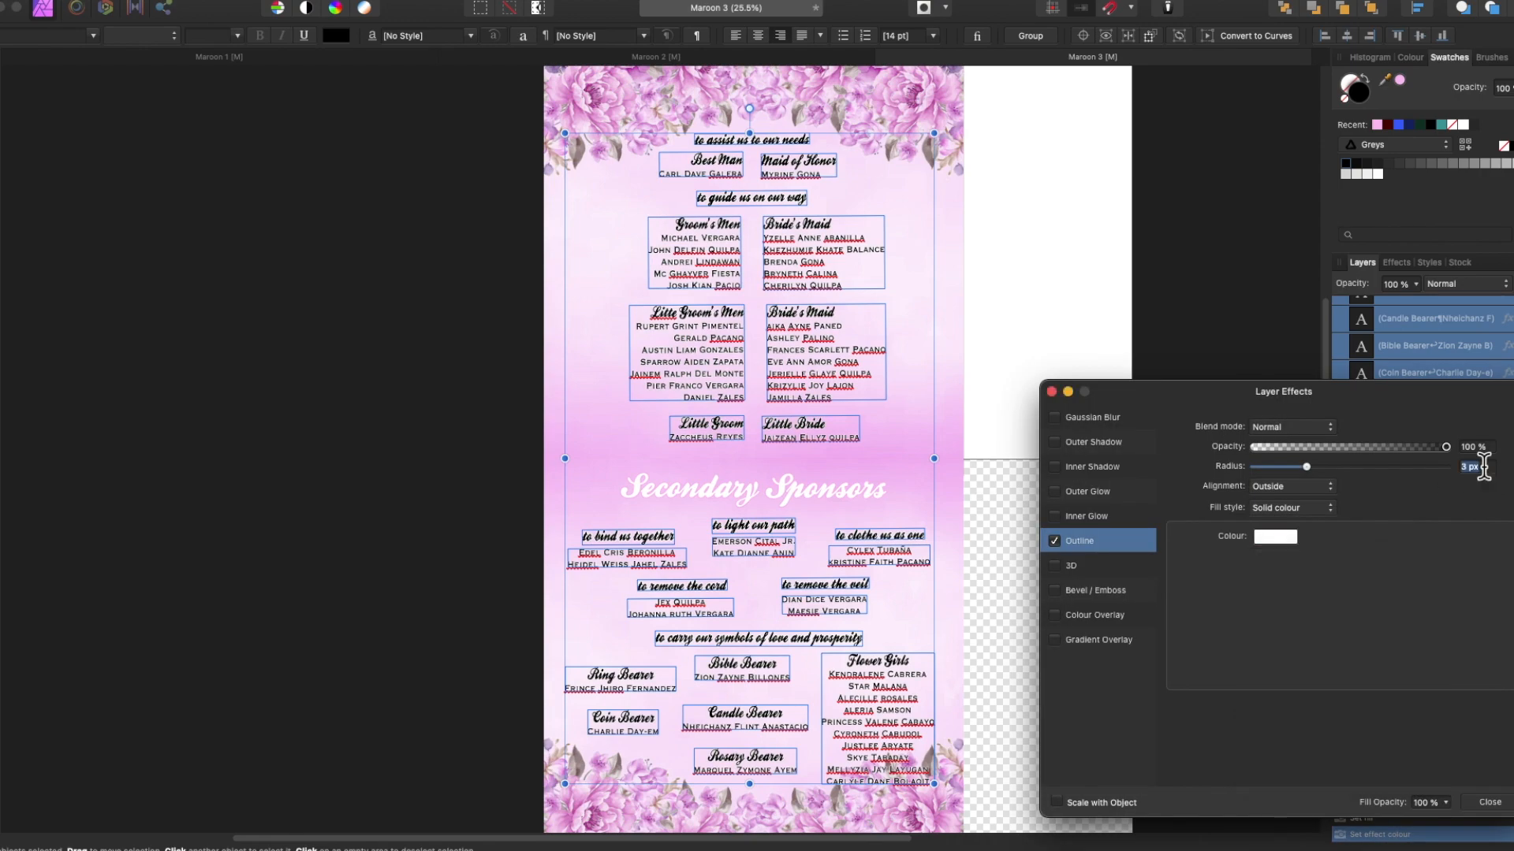
click(1051, 392)
click(1214, 481)
Compare against the sponsor names text on the Maroon 2 page, then return to Maroon 3.
scroll(1214, 481, down, 2)
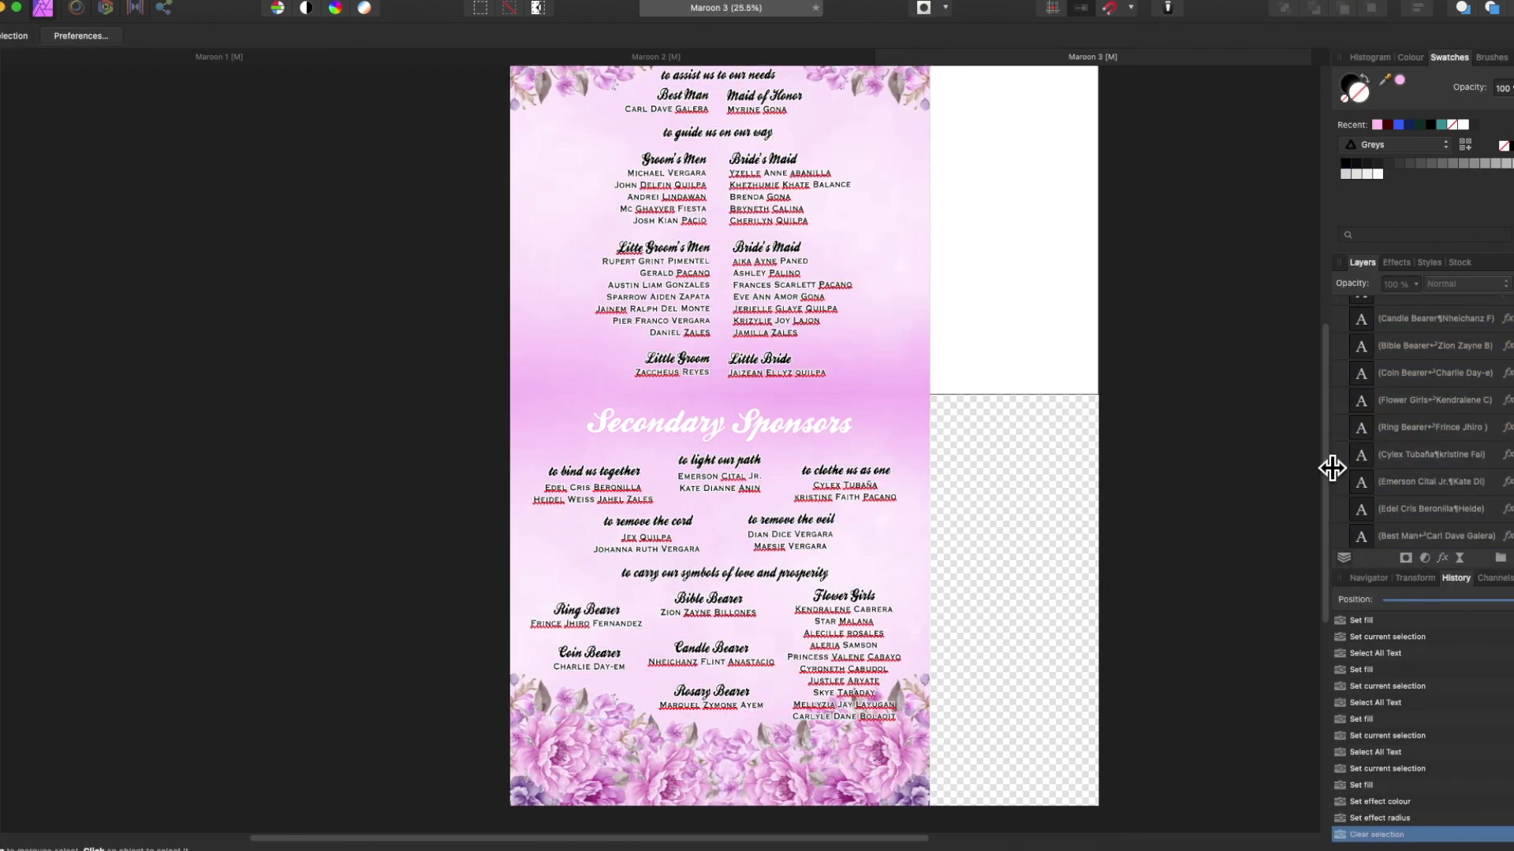
scroll(1418, 473, down, 5)
click(1419, 497)
scroll(1192, 560, up, 1)
click(655, 57)
click(716, 612)
scroll(715, 611, up, 5)
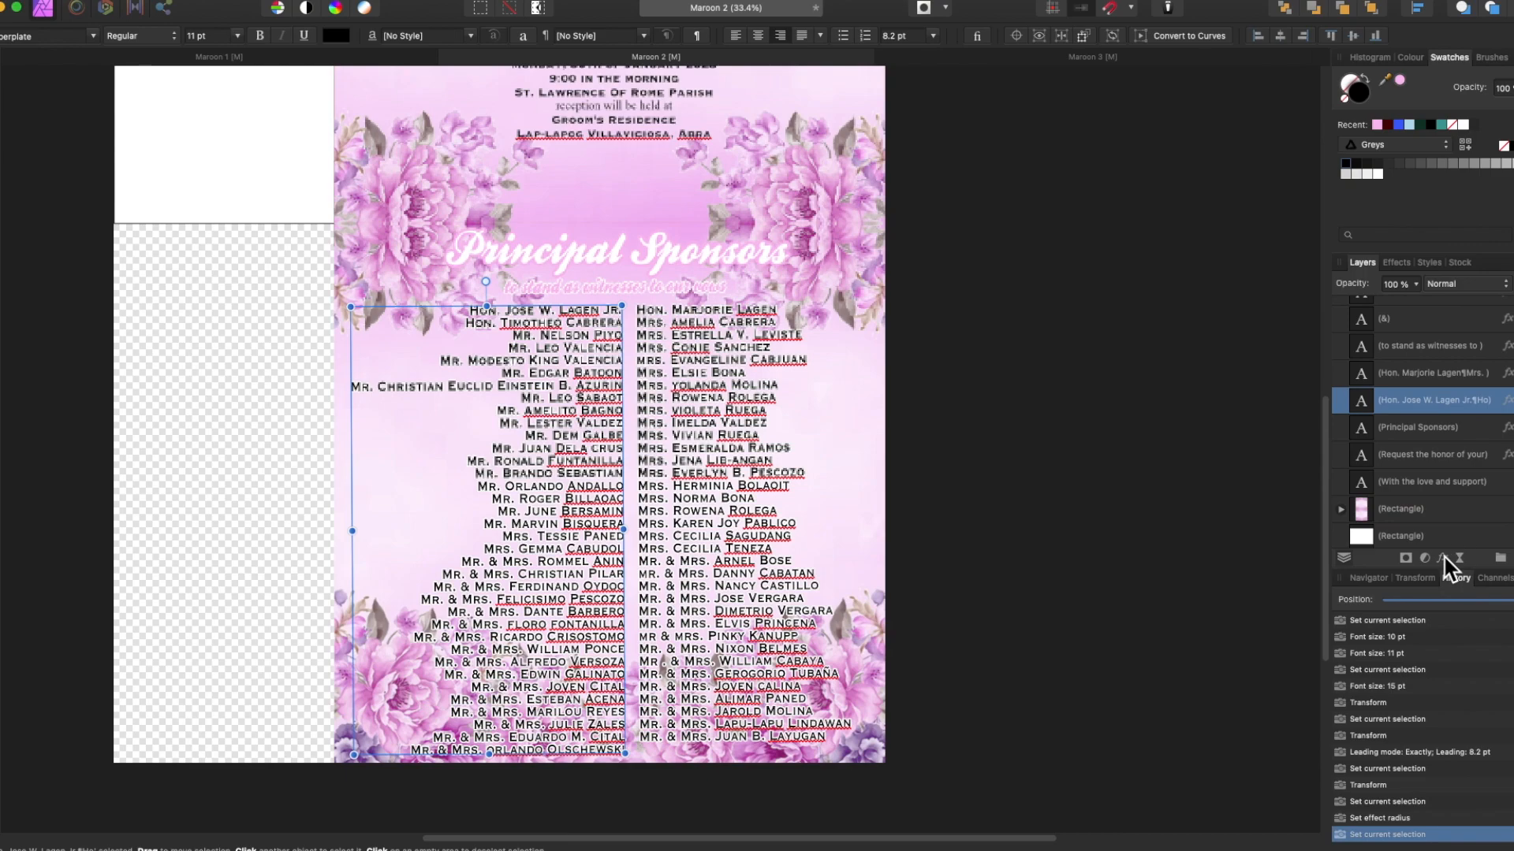
click(1092, 56)
Check the text's layer effects and hide the flower decoration inside the background group.
click(845, 666)
click(1442, 558)
click(1051, 392)
click(1416, 536)
scroll(1150, 489, down, 4)
click(1511, 536)
click(1255, 615)
scroll(1255, 615, up, 5)
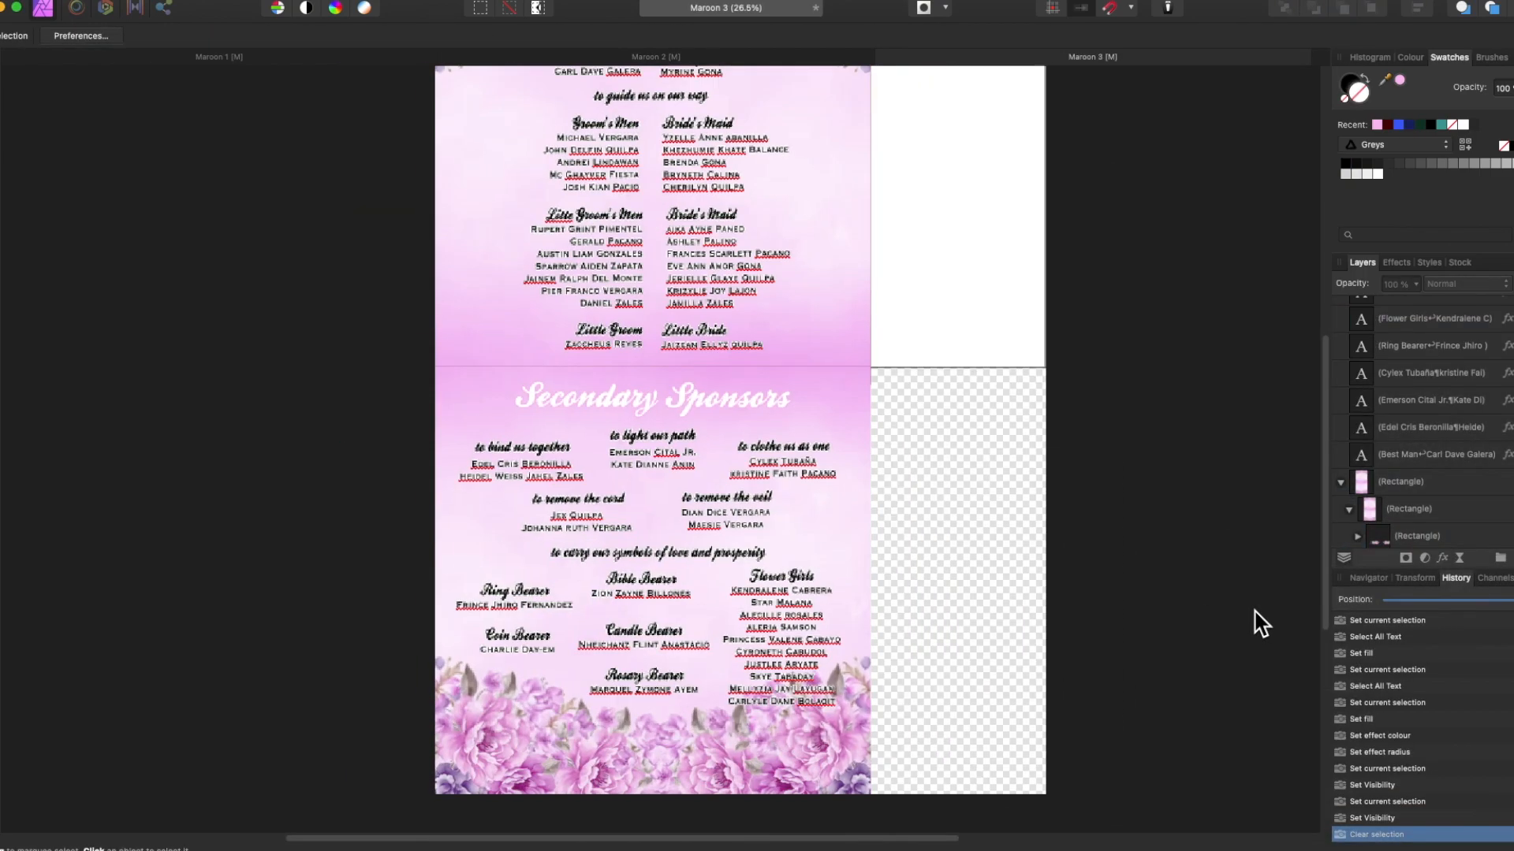
scroll(1255, 615, left, 3)
scroll(677, 512, up, 9)
Sample the page's pink with the Colour Picker and apply it to two subheadings.
click(597, 310)
drag(1385, 80, 868, 266)
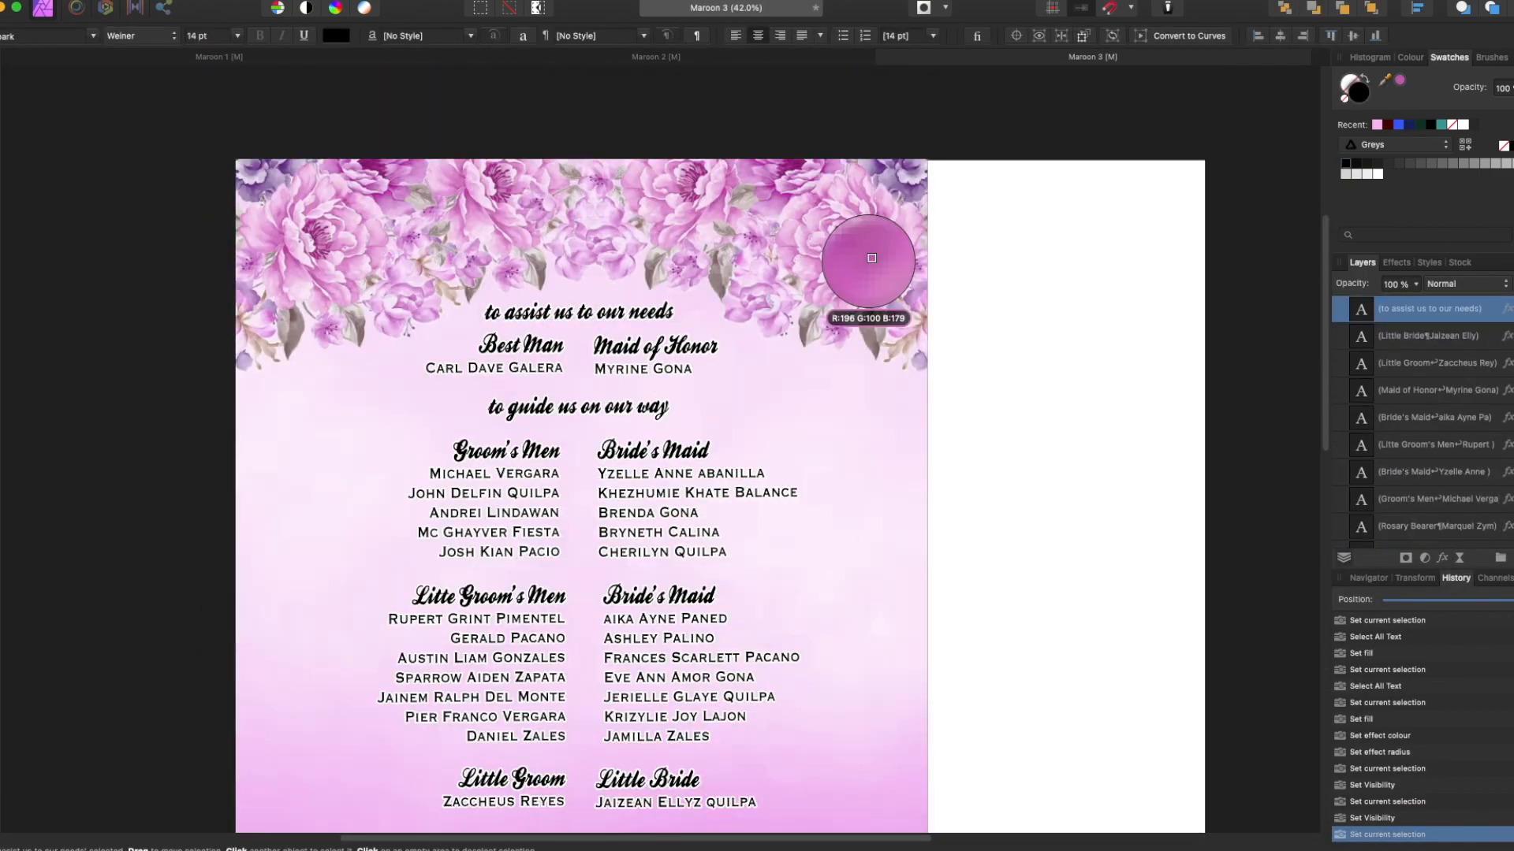
click(578, 406)
click(1399, 80)
scroll(1044, 555, down, 6)
click(590, 680)
click(1399, 79)
Recolour the remaining five sponsor subheadings with the sampled pink.
click(374, 513)
shift+click(582, 495)
shift+click(789, 512)
shift+click(700, 592)
shift+click(463, 595)
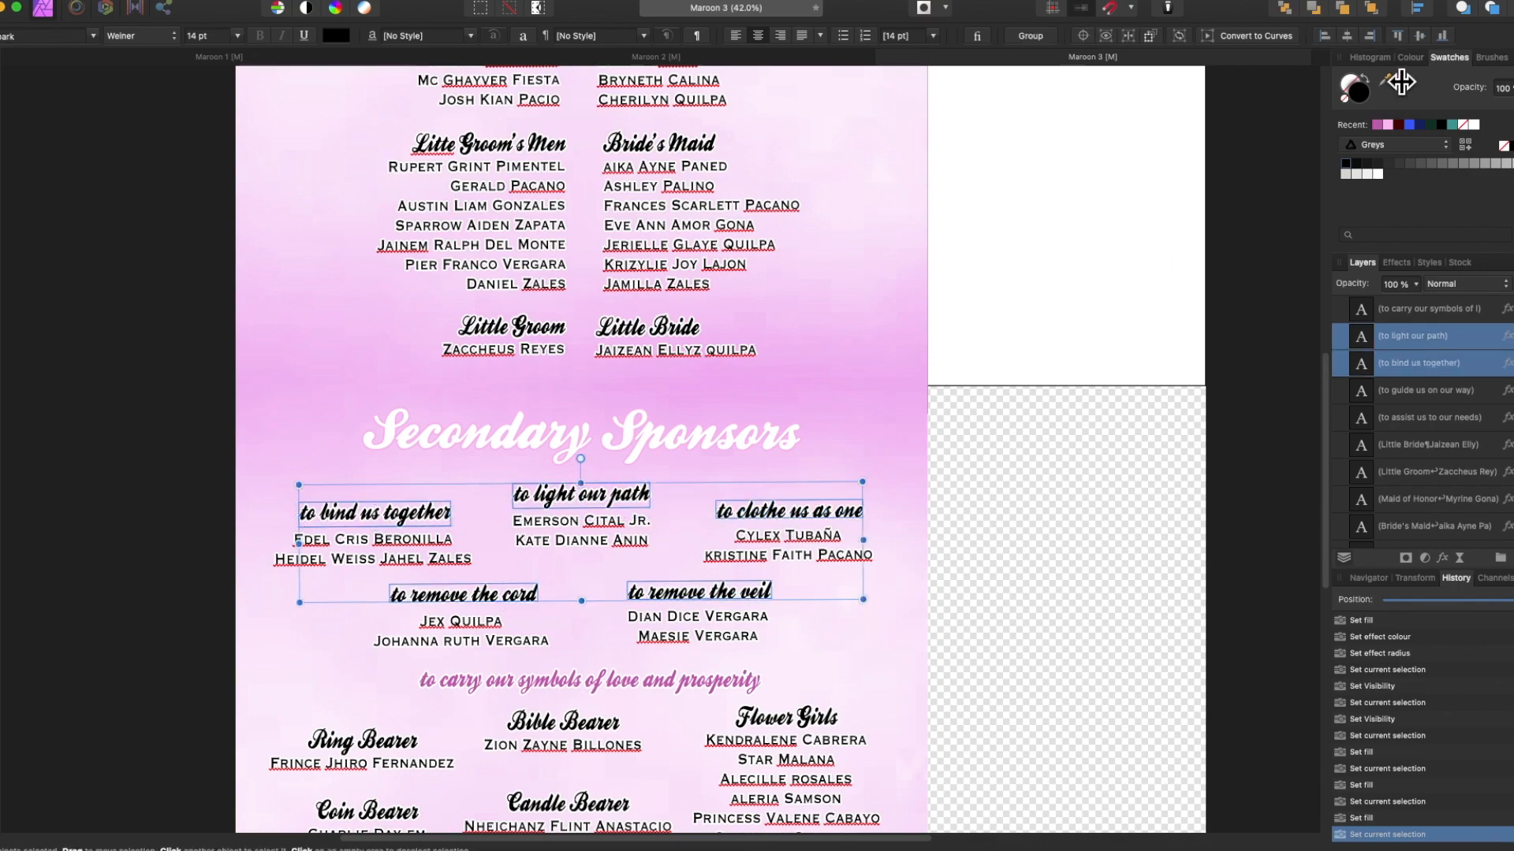
click(1399, 79)
scroll(1076, 571, down, 5)
click(1236, 615)
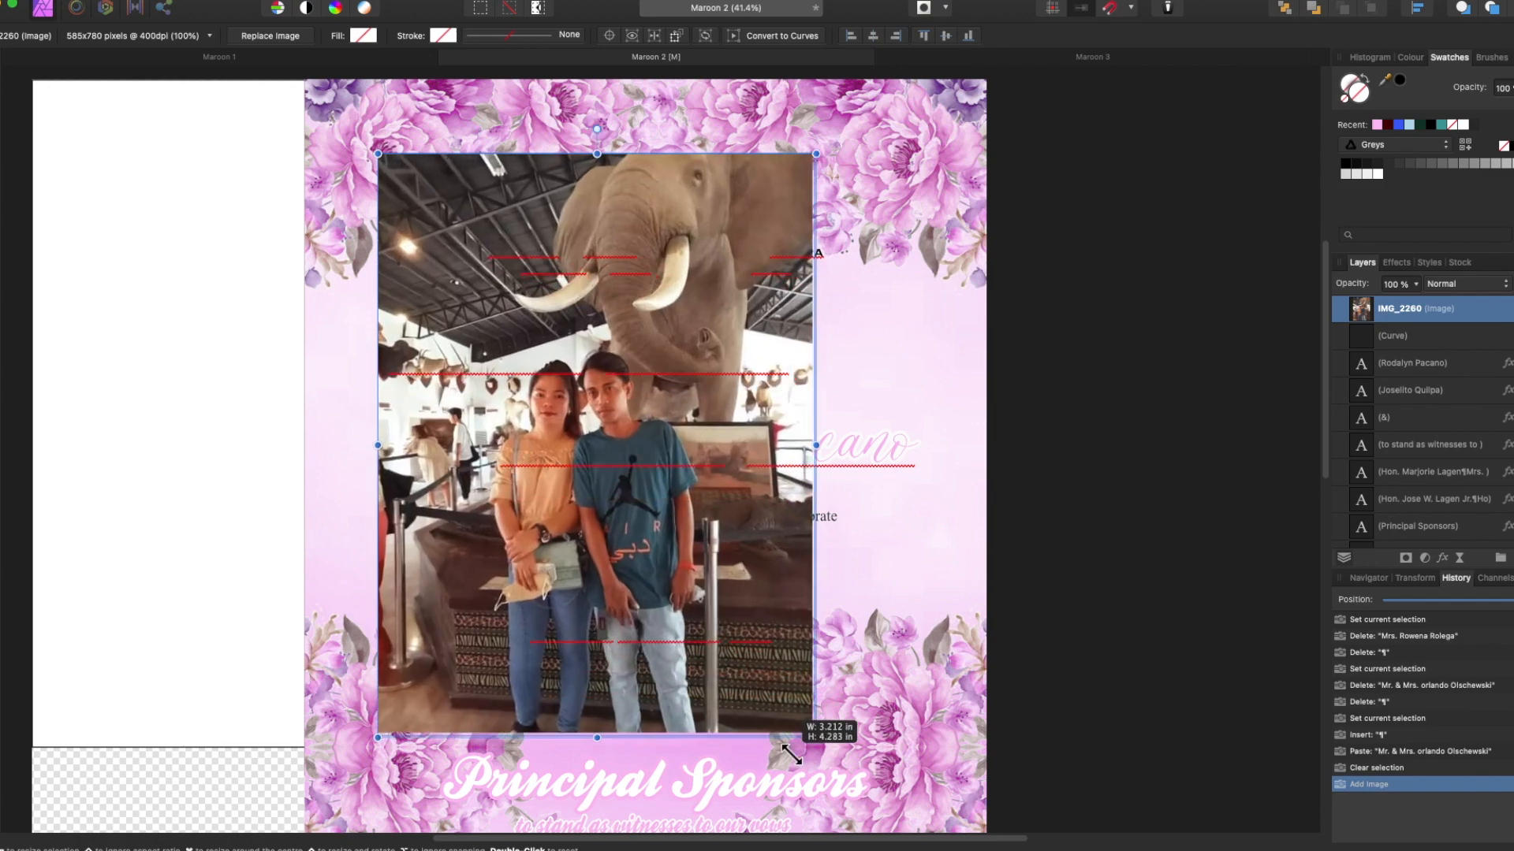
Place the couple's photo and brighten it with a nested Brightness/Contrast adjustment.
drag(812, 737, 810, 820)
click(1426, 558)
click(1172, 688)
drag(1126, 727, 1138, 727)
drag(1439, 309, 1438, 342)
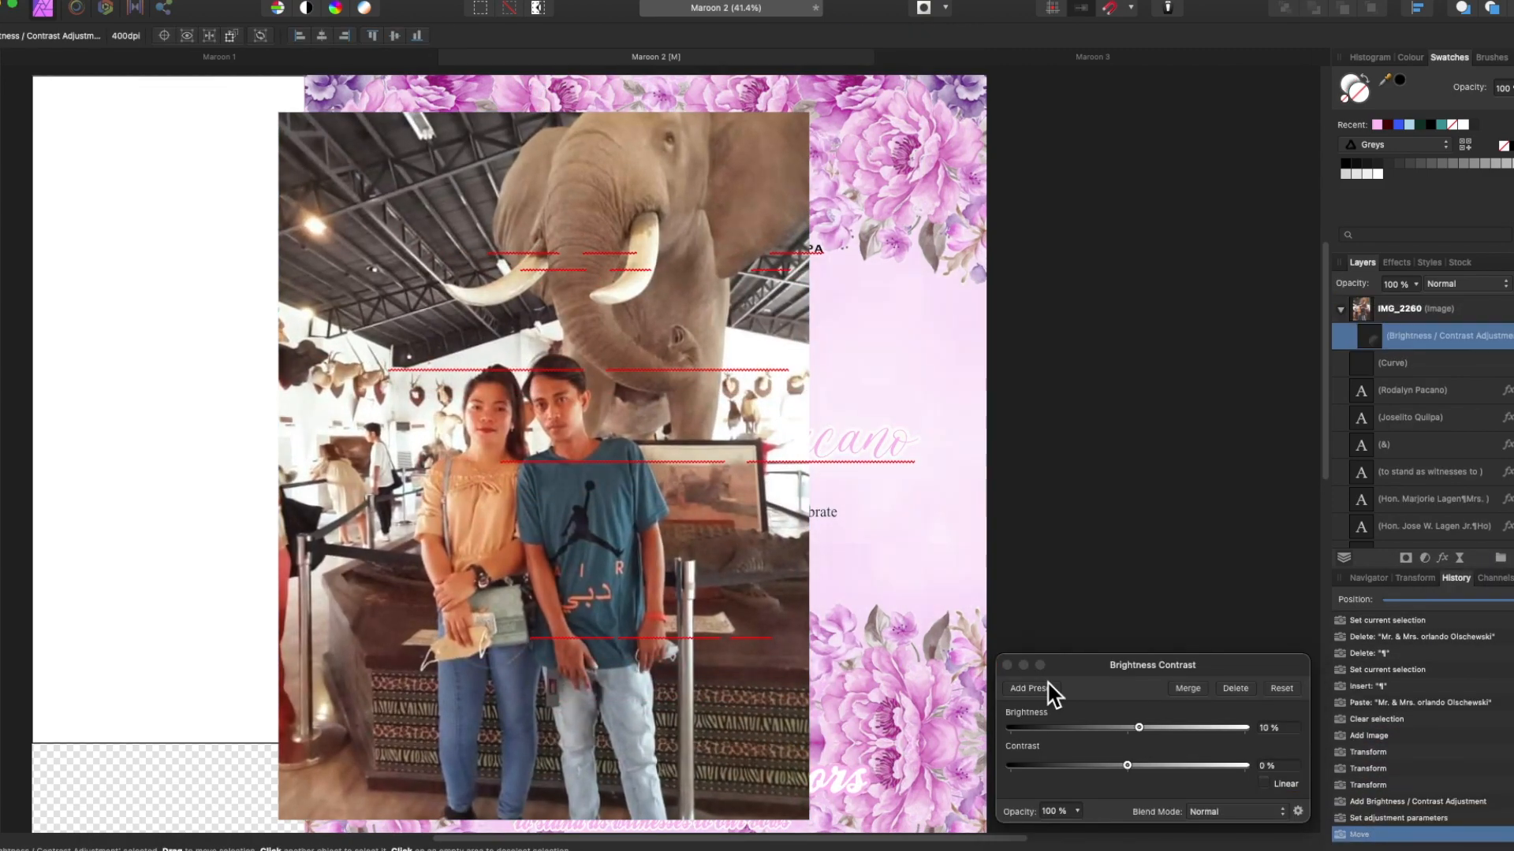
click(1006, 663)
Rasterise the photo and refine a selection around the couple with smoothed, feathered edges.
click(0, 229)
right_click(1403, 308)
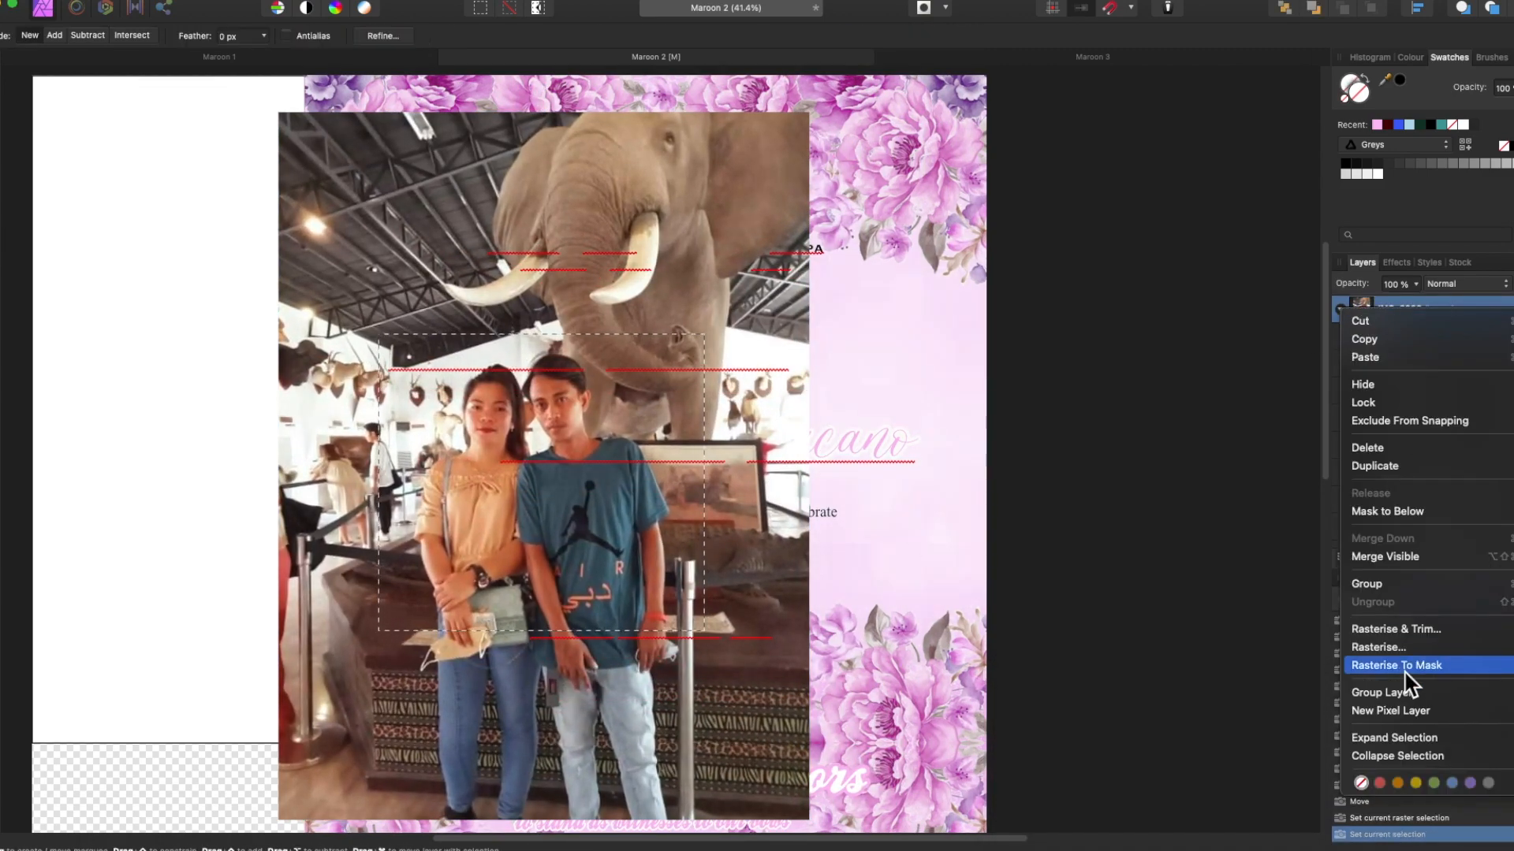
click(1371, 629)
click(382, 35)
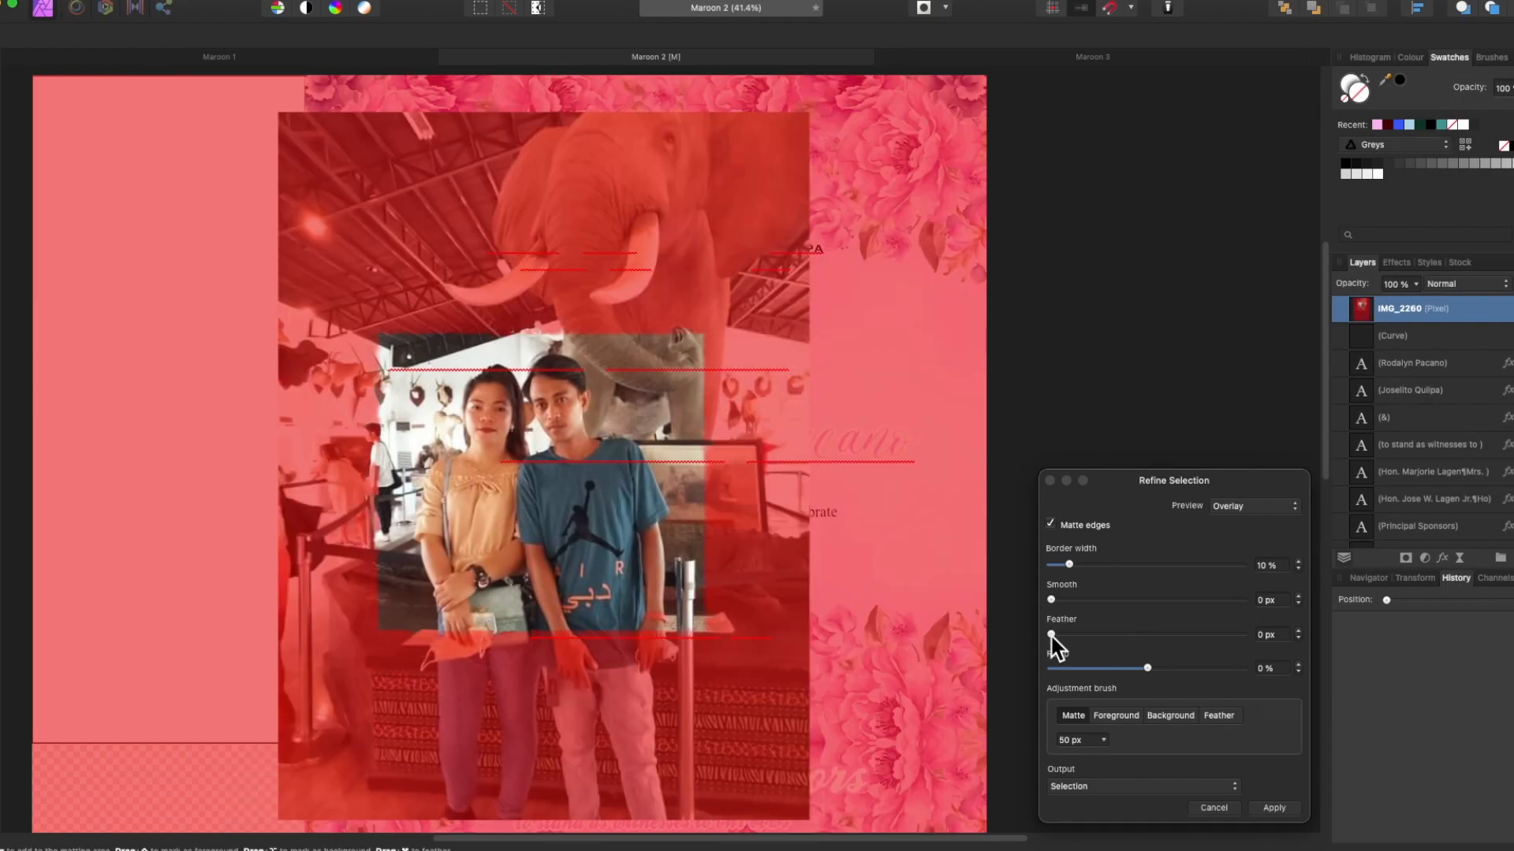
drag(1051, 599, 1244, 600)
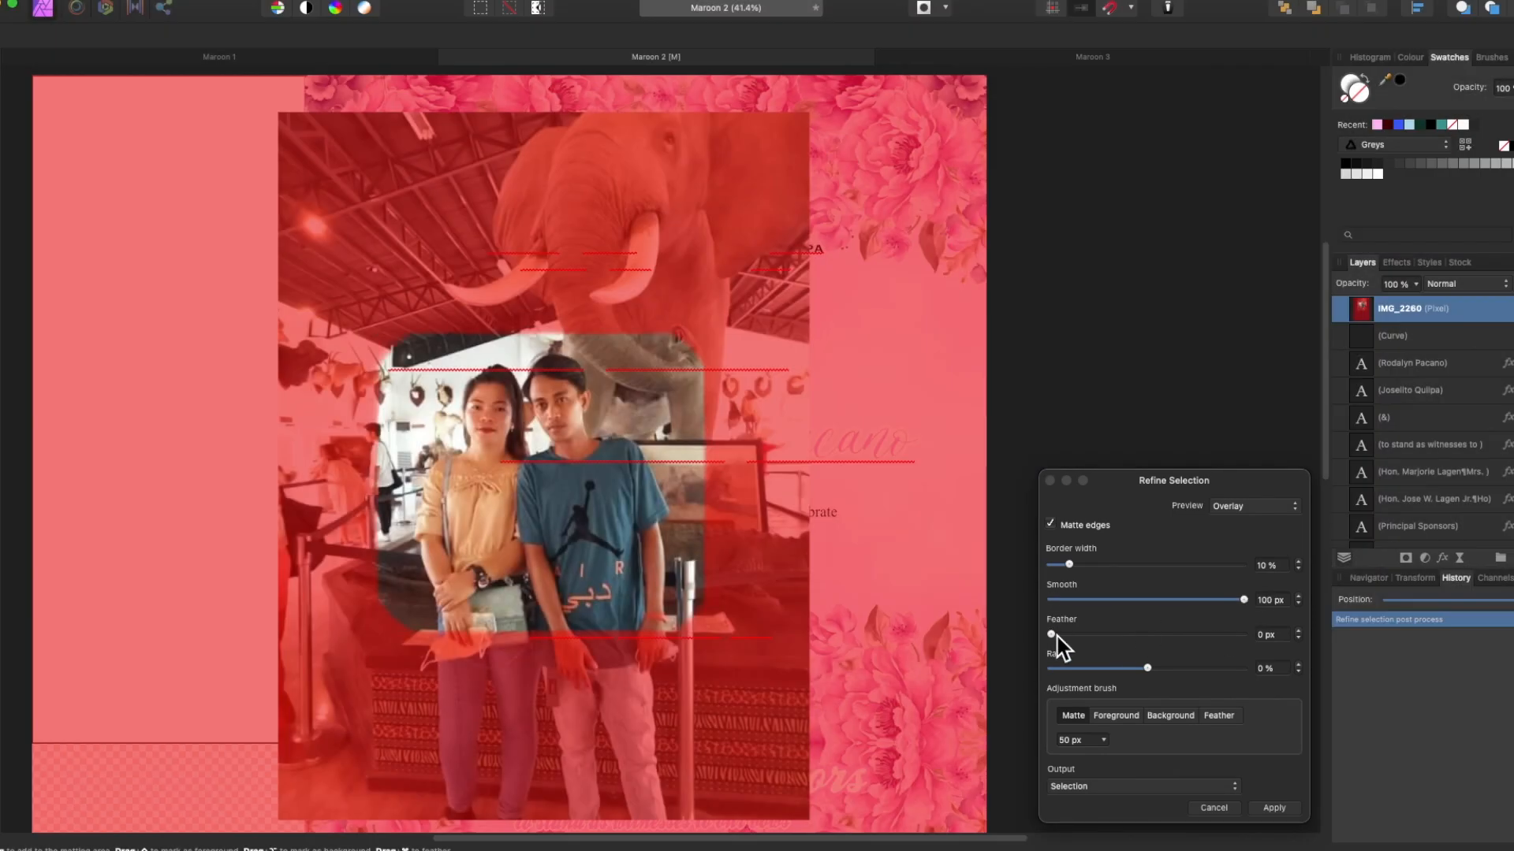
drag(1051, 635, 1244, 634)
click(1274, 808)
Invert the selection and delete the photo's background.
click(322, 1)
click(348, 64)
key(Delete)
key(super+d)
click(3, 102)
Enlarge the cut-out photo and move it to the right side of the page.
drag(490, 479, 796, 461)
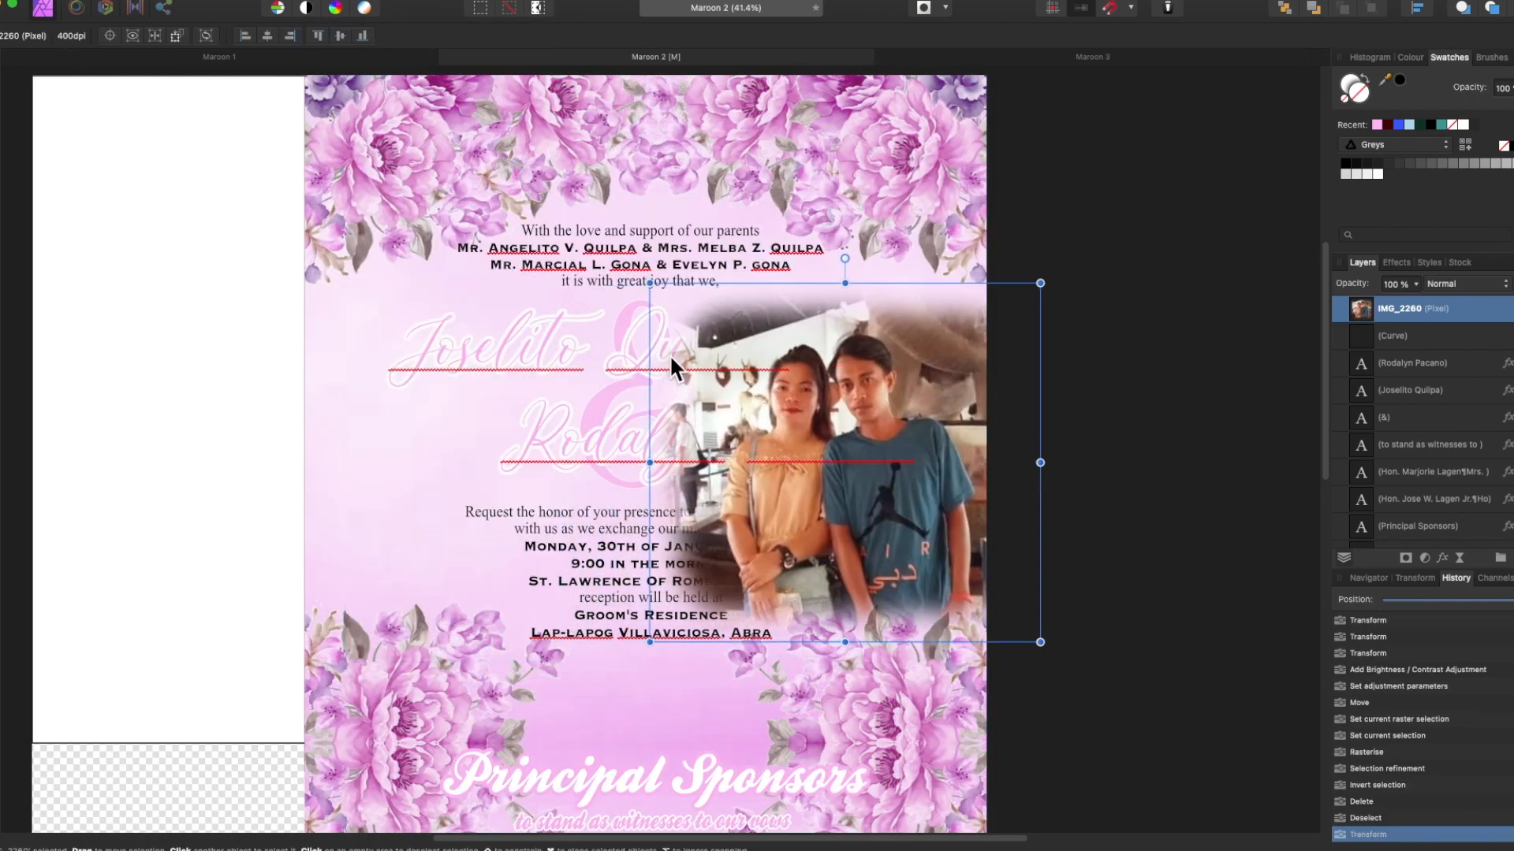
drag(650, 284, 634, 269)
key(super+z)
Move the photo layer down in the Layers panel so it sits behind the script names.
key(super+z)
drag(734, 302, 764, 277)
drag(583, 457, 882, 442)
drag(1362, 309, 1364, 494)
click(1362, 506)
click(1340, 506)
scroll(1369, 512, down, 3)
click(1373, 473)
scroll(1376, 473, down, 3)
scroll(1376, 463, up, 2)
click(1370, 389)
drag(1359, 336, 1361, 396)
key(super+z)
click(630, 438)
Give the name, parents and 'Request the honor' texts an outline effect with radius 5.
click(558, 361)
click(579, 247)
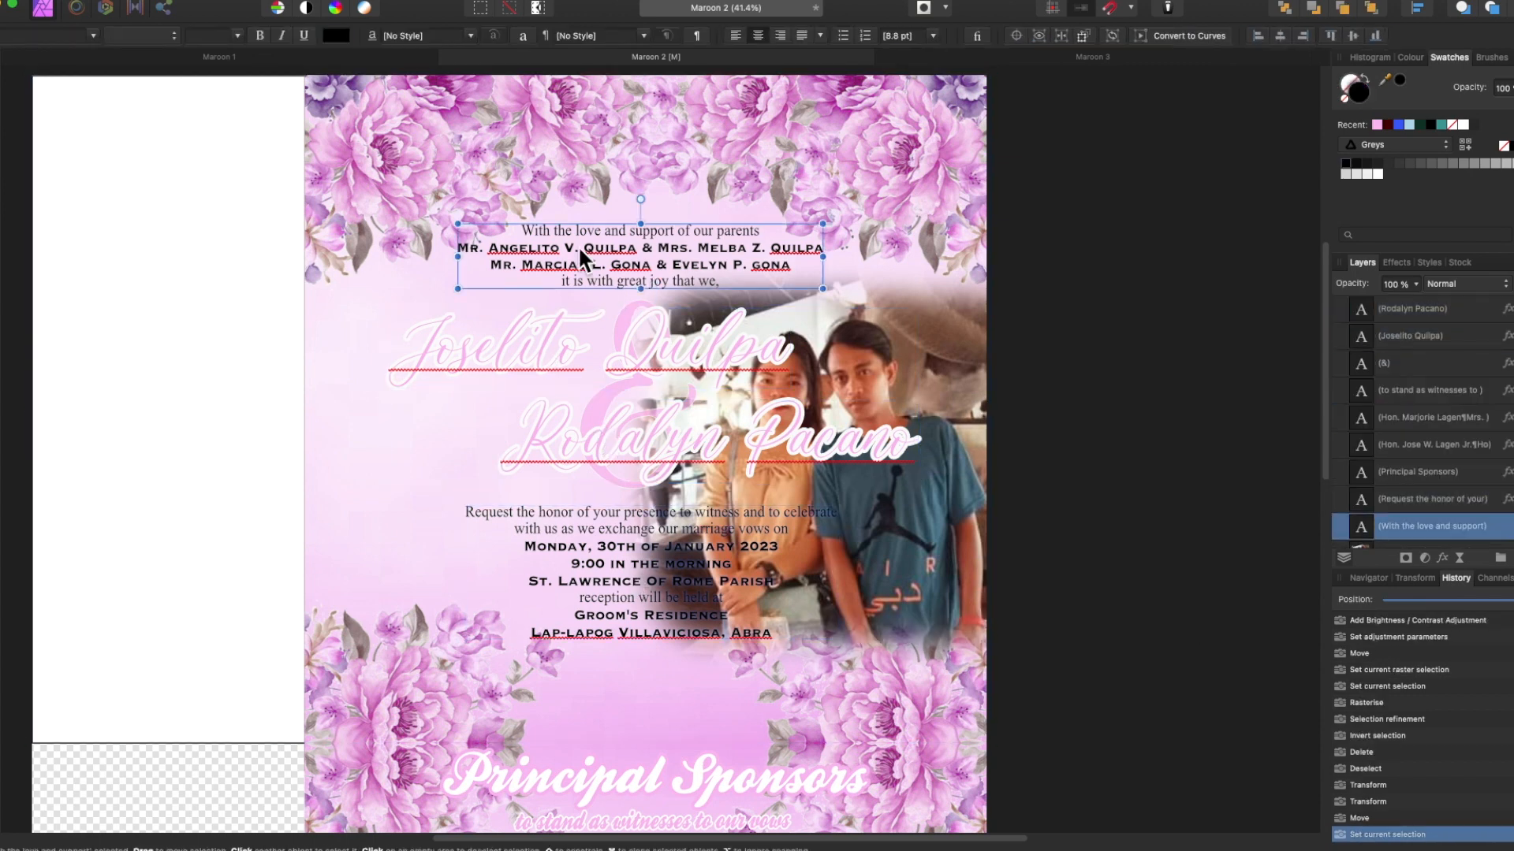
shift+click(606, 545)
click(1442, 558)
click(1055, 541)
click(1465, 466)
text(5)
click(1051, 392)
Move both name titles and the ampersand to the left.
click(659, 351)
shift+click(622, 443)
shift+click(601, 467)
drag(635, 441, 535, 440)
Set the groom's name title to 25 pt and realign the name lines further left.
click(481, 351)
click(217, 36)
text(25)
drag(606, 304, 523, 309)
drag(601, 439, 596, 424)
click(634, 347)
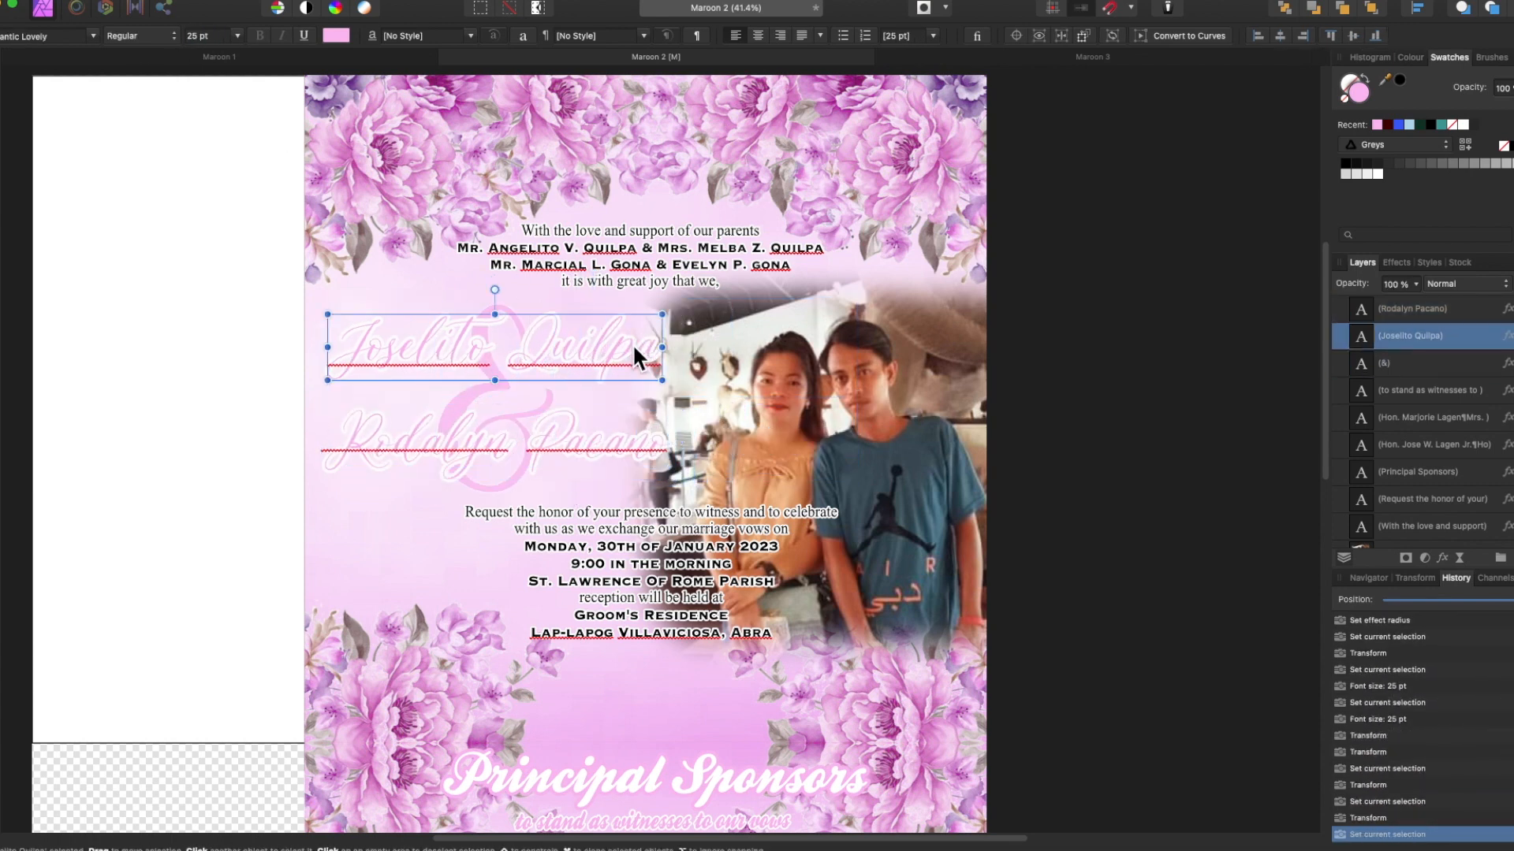
drag(635, 347, 632, 349)
Move the 'Request the honor' text block left and slightly down.
click(575, 566)
drag(576, 566, 443, 581)
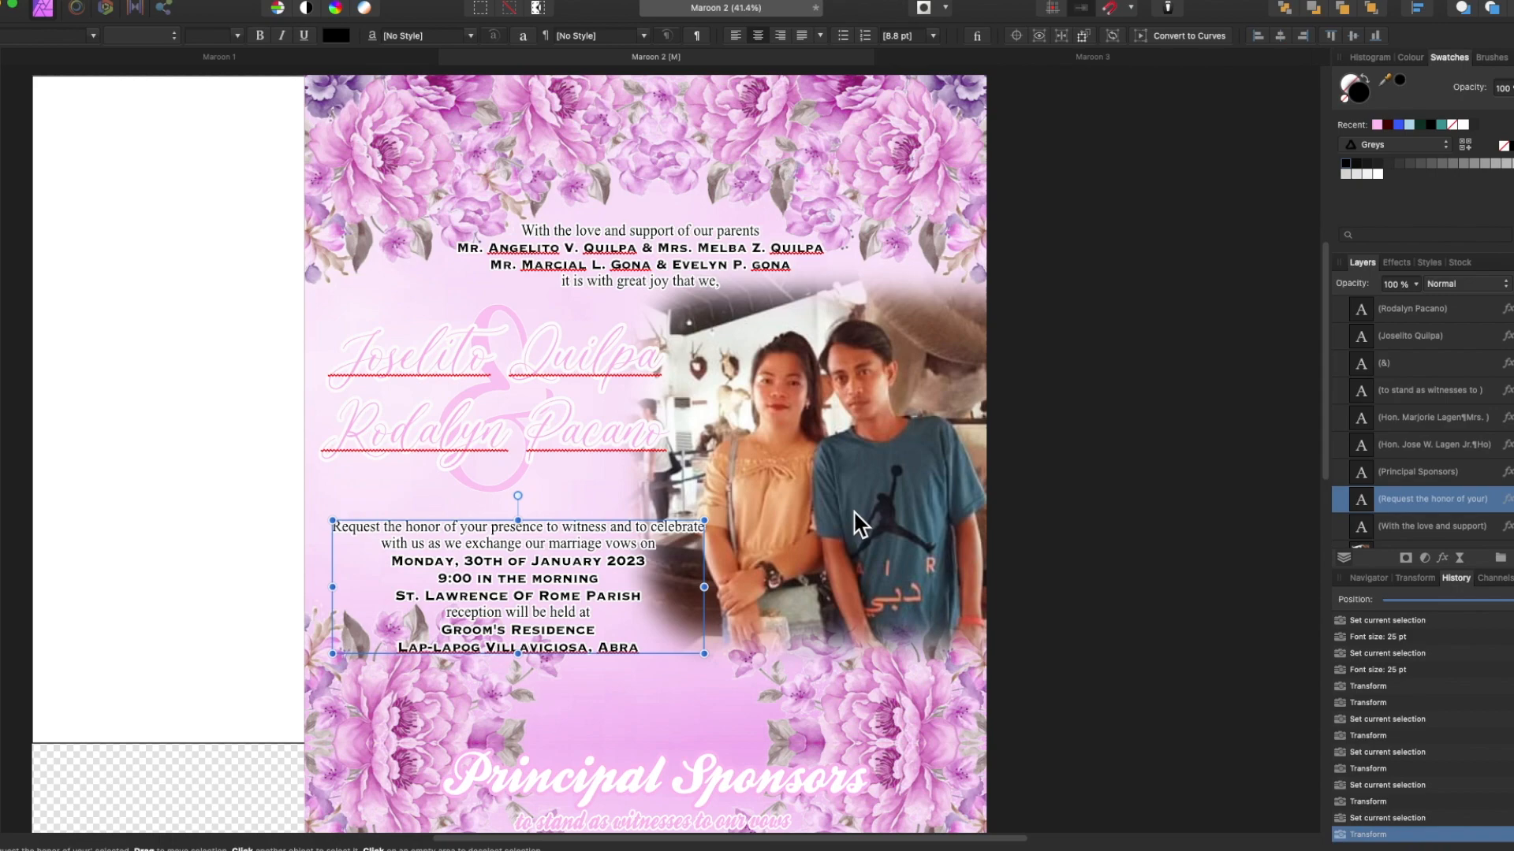
scroll(854, 511, up, 1)
Place the couple photo on the main page and enlarge it from its corner.
click(1160, 488)
drag(508, 572, 757, 780)
scroll(716, 654, down, 2)
drag(726, 711, 813, 828)
scroll(632, 631, down, 5)
drag(722, 571, 783, 651)
scroll(505, 630, up, 5)
key(p)
scroll(325, 682, up, 5)
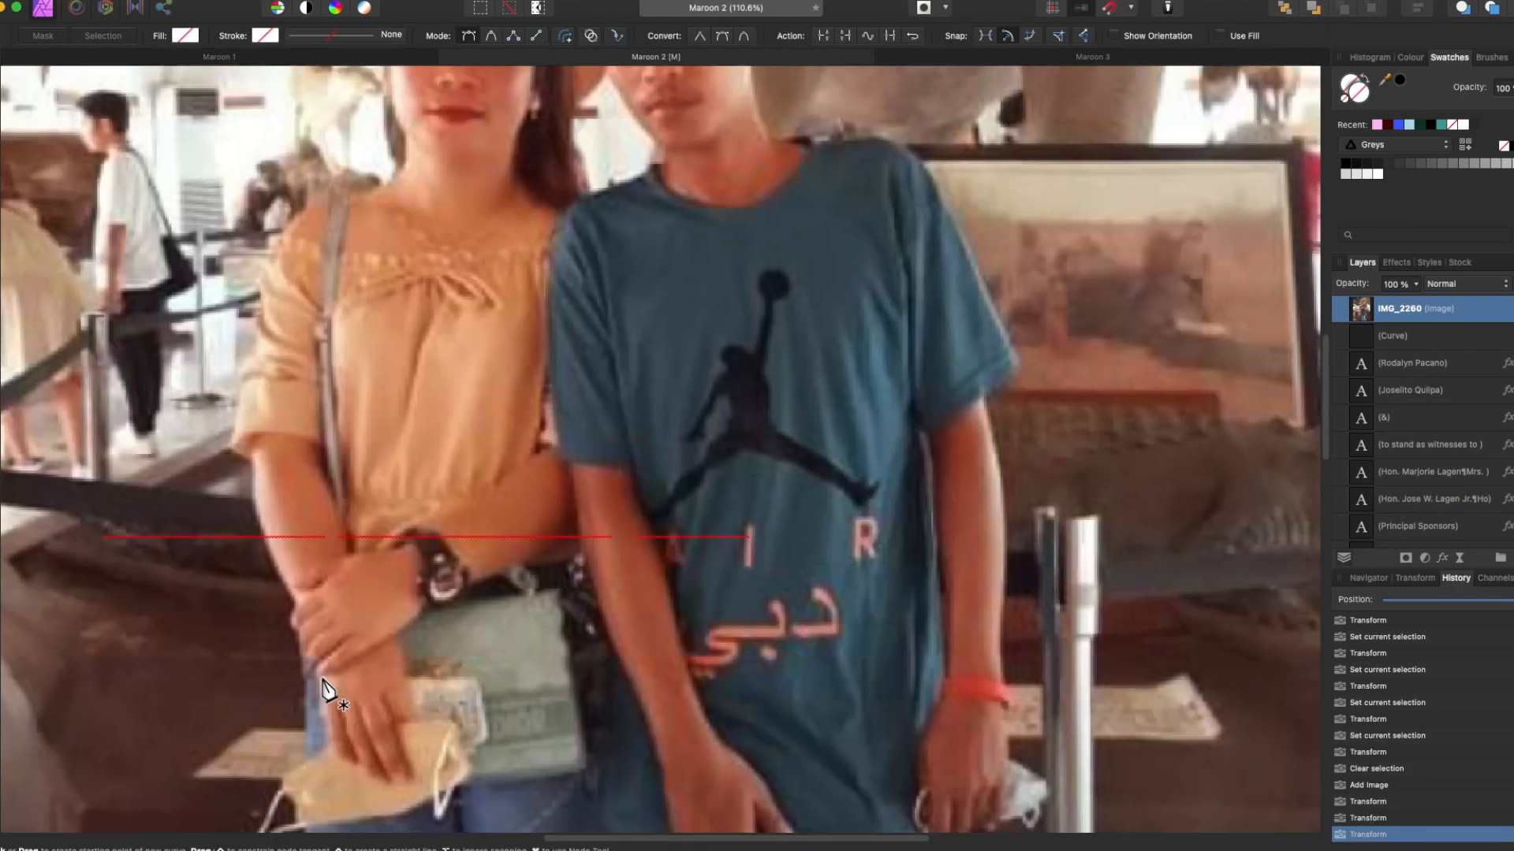
scroll(322, 680, up, 5)
Trace the couple's outline with the Pen Tool along the arm and sleeve.
click(306, 756)
click(285, 568)
drag(301, 631, 274, 530)
click(356, 36)
click(290, 63)
click(282, 521)
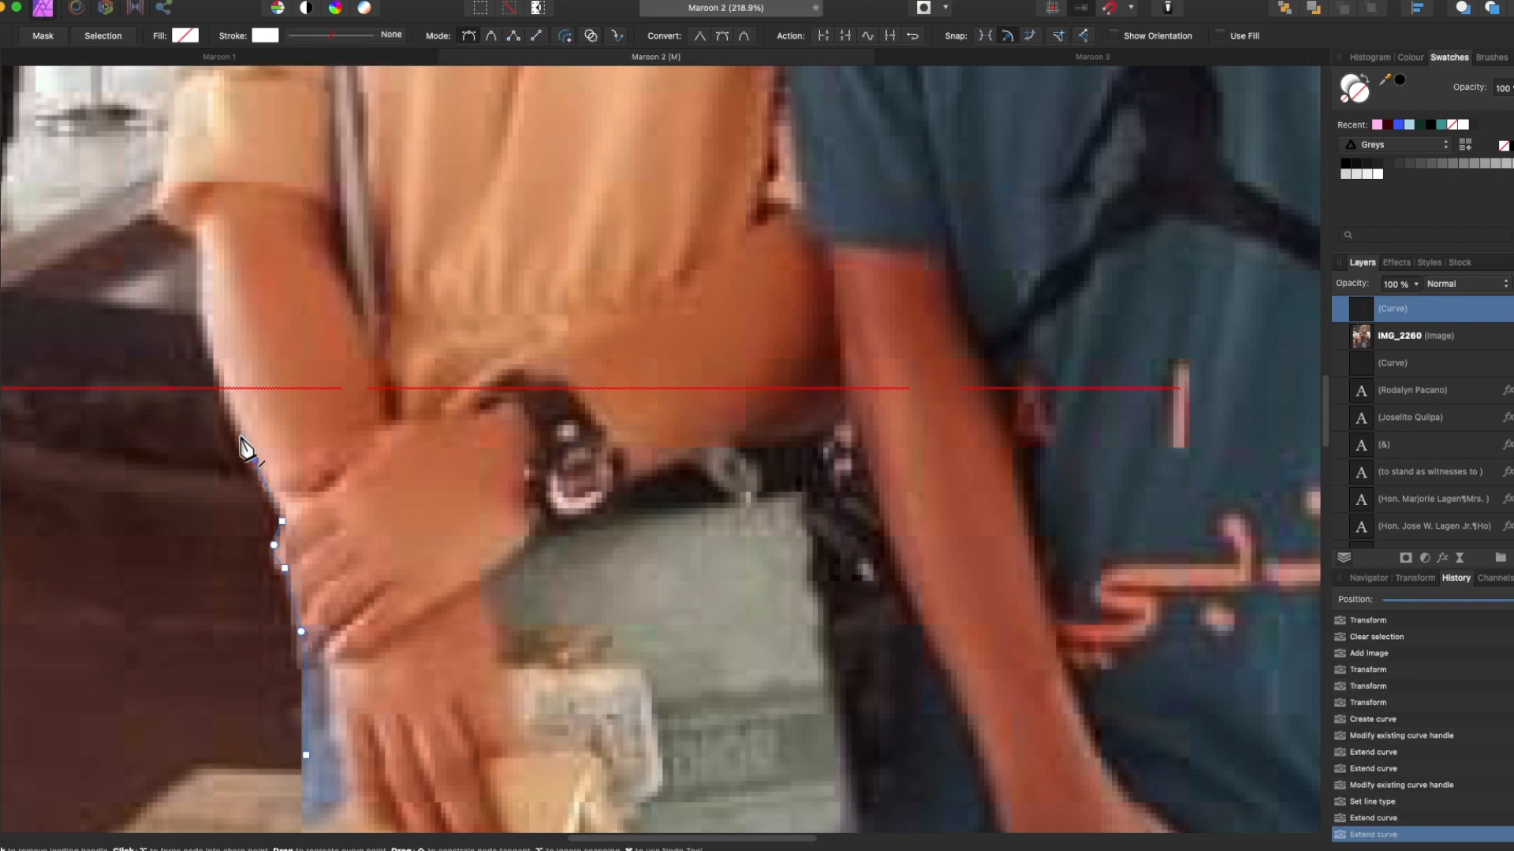
scroll(225, 442, up, 5)
drag(158, 387, 162, 359)
click(179, 268)
scroll(185, 300, up, 6)
drag(202, 423, 223, 348)
scroll(223, 348, up, 5)
drag(218, 471, 227, 432)
drag(279, 343, 320, 319)
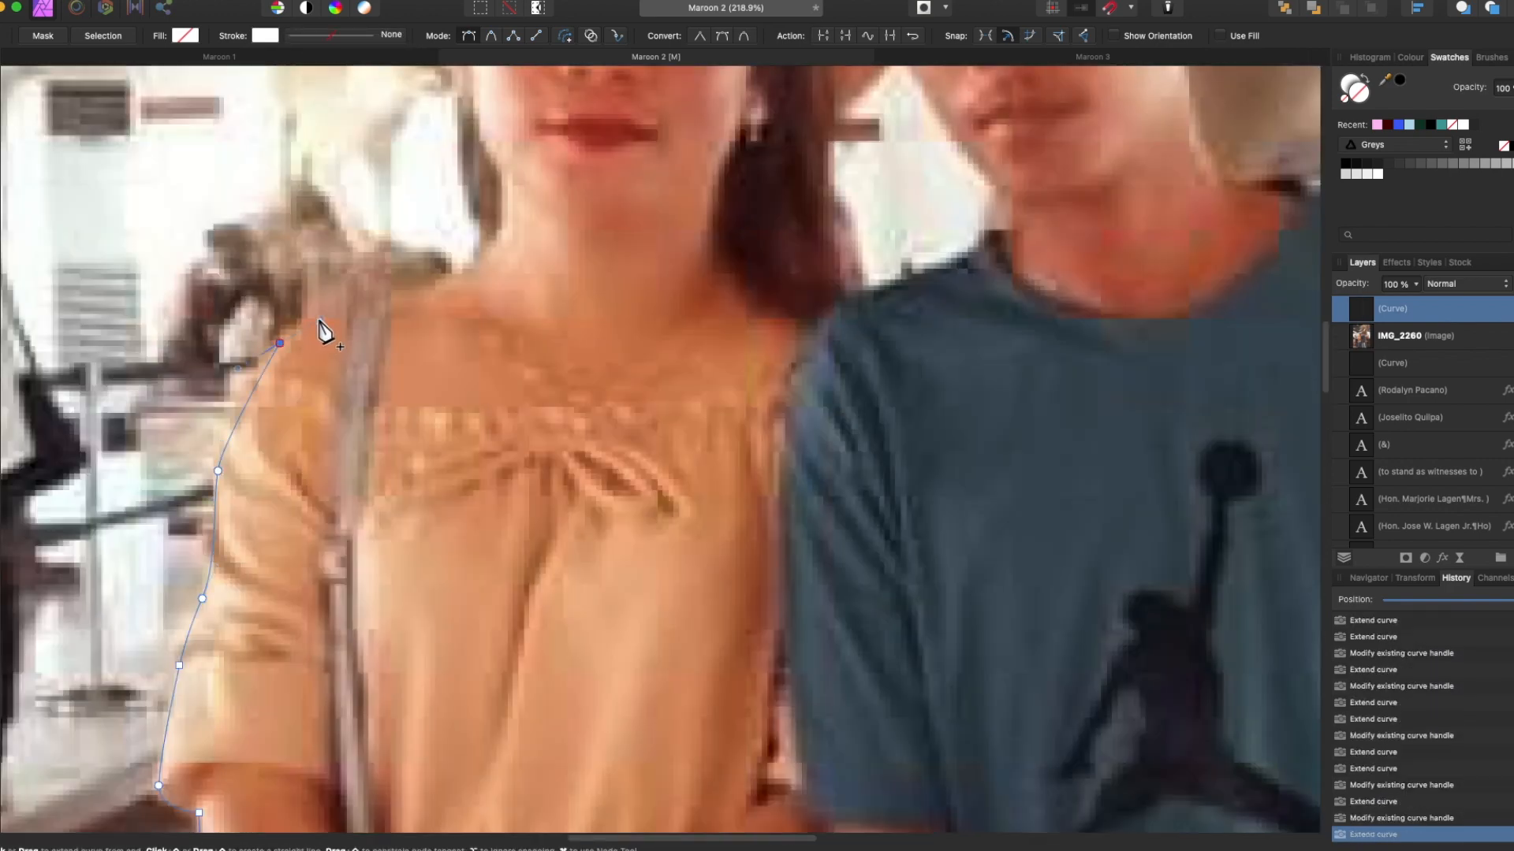
scroll(488, 260, up, 5)
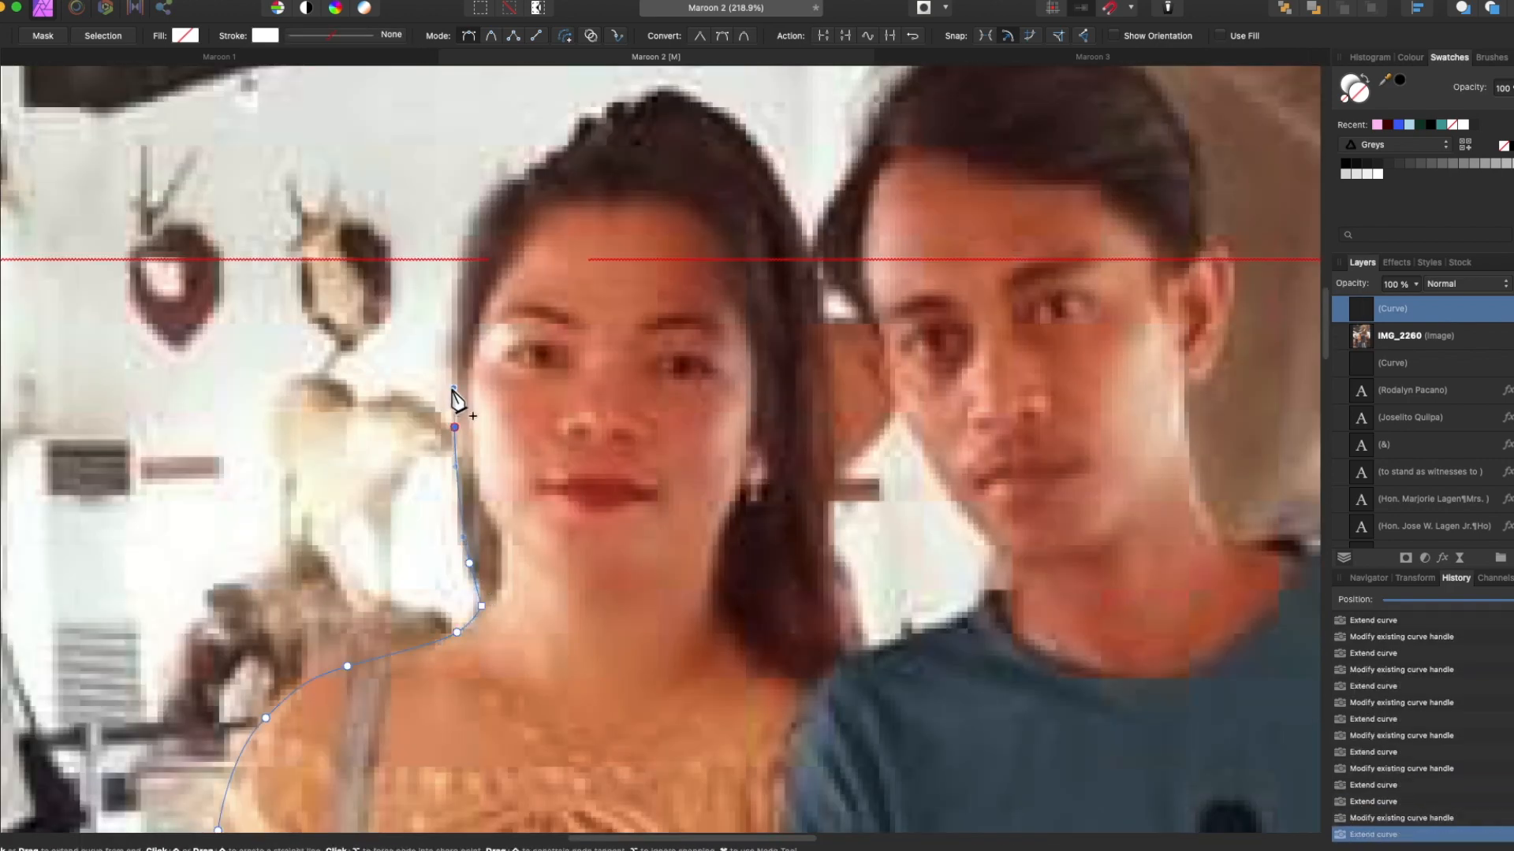
scroll(458, 400, up, 3)
drag(467, 459, 513, 402)
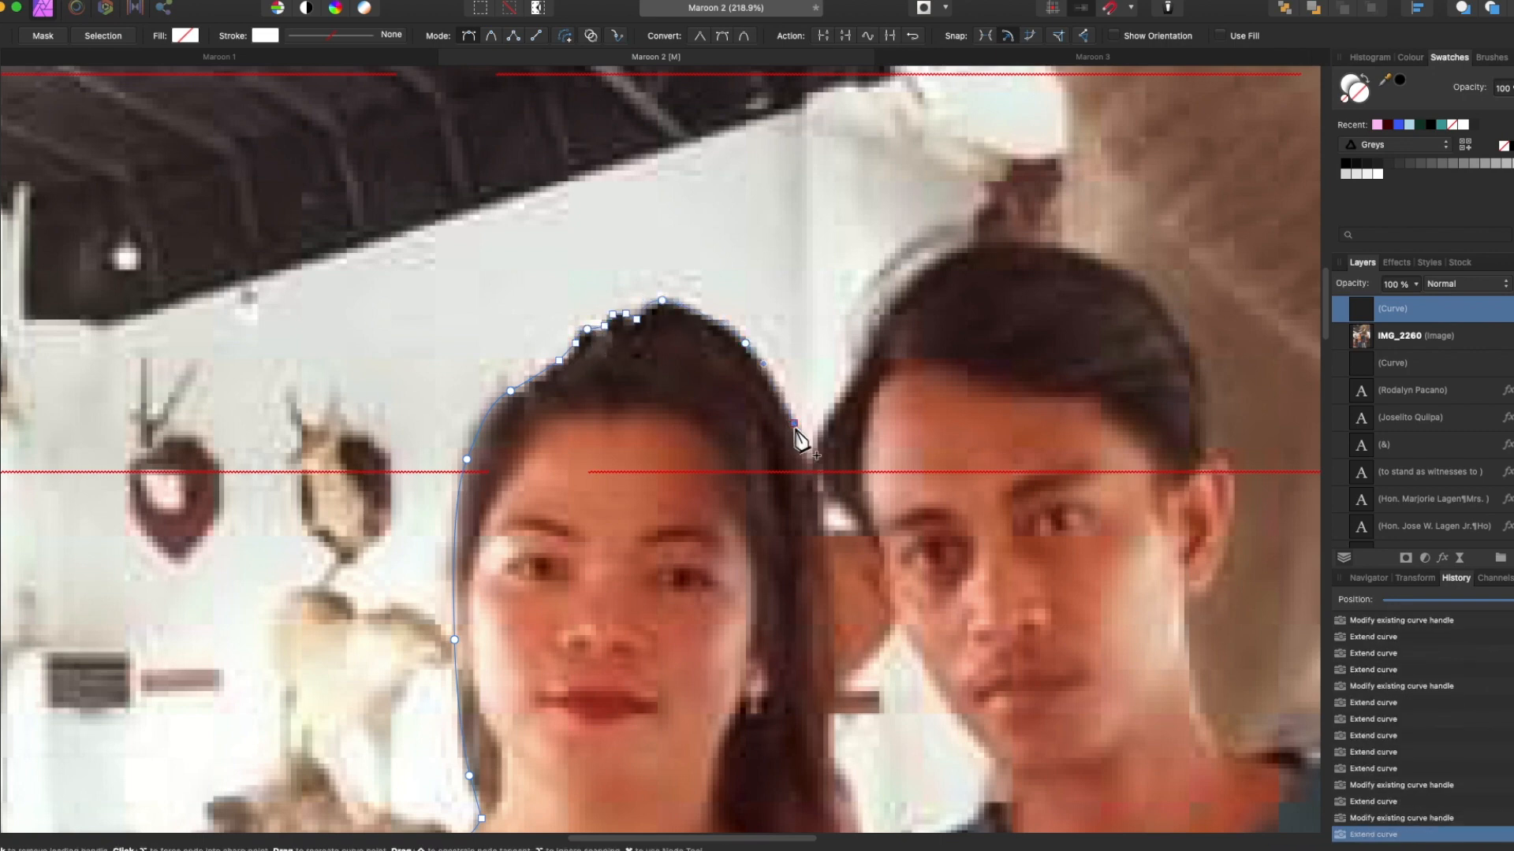
Continue the outline around the hair, head and shoulder and down the other arm.
drag(815, 478, 822, 507)
scroll(827, 493, down, 2)
click(1004, 626)
drag(934, 530, 903, 492)
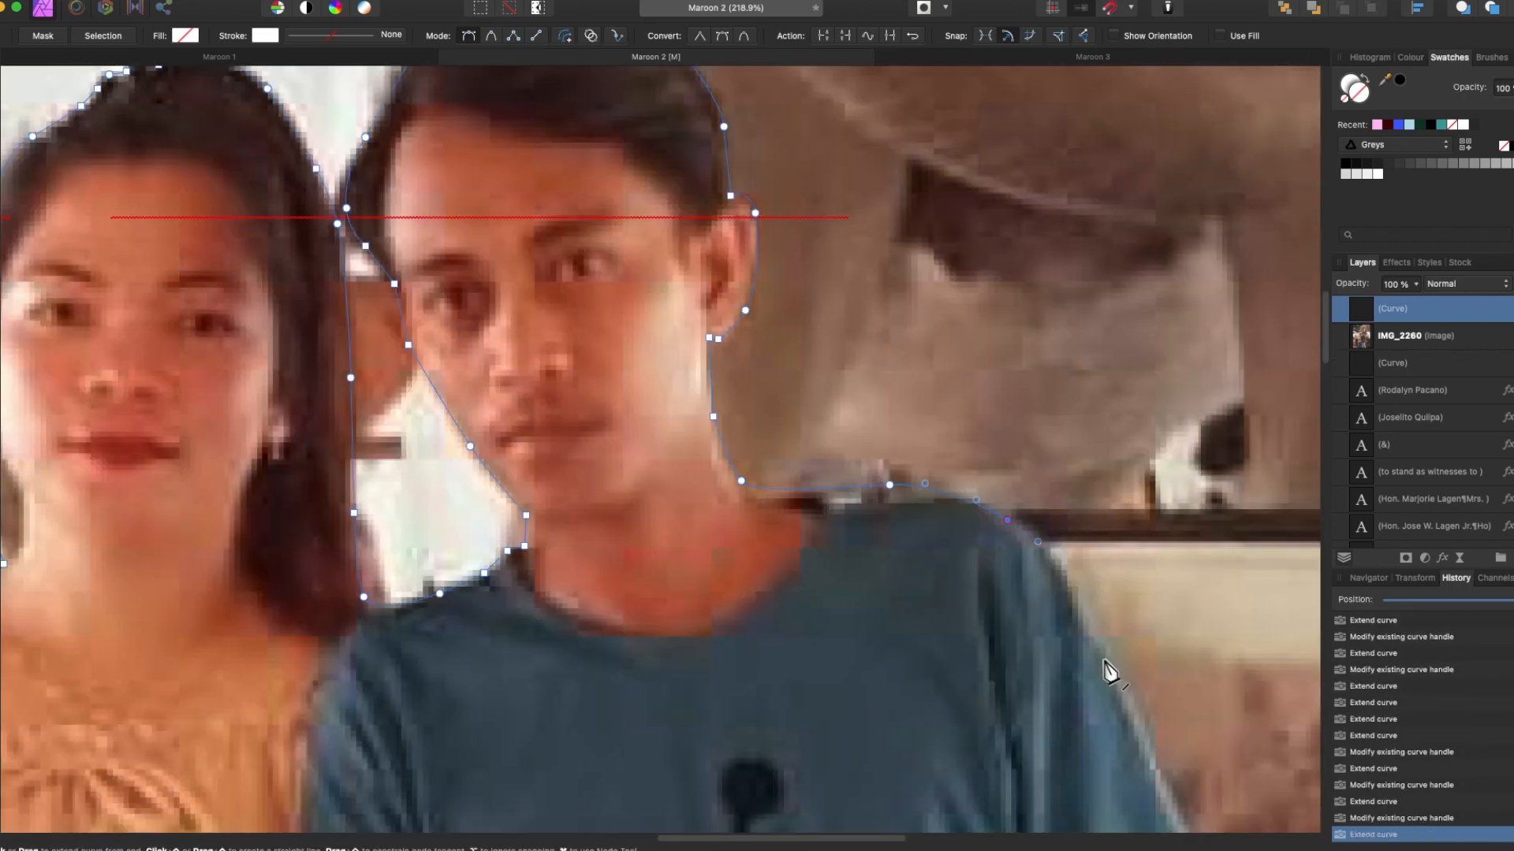
drag(1105, 660, 1140, 739)
scroll(821, 459, down, 5)
scroll(822, 460, right, 5)
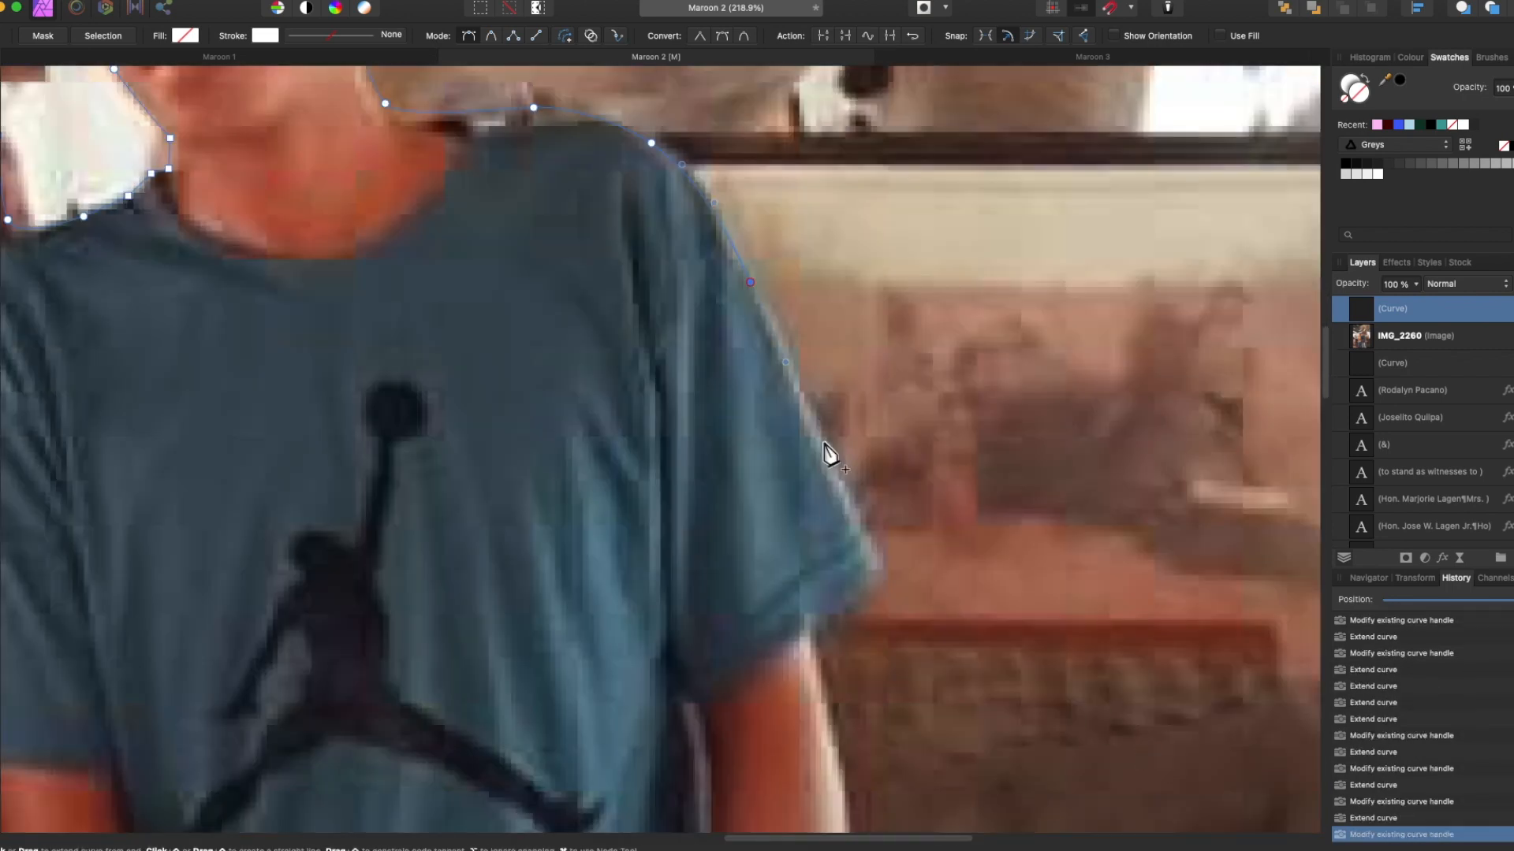
drag(819, 623, 814, 642)
scroll(820, 630, down, 4)
drag(844, 532, 854, 584)
scroll(852, 587, down, 2)
drag(850, 605, 851, 657)
scroll(851, 657, down, 5)
drag(843, 431, 848, 465)
click(853, 499)
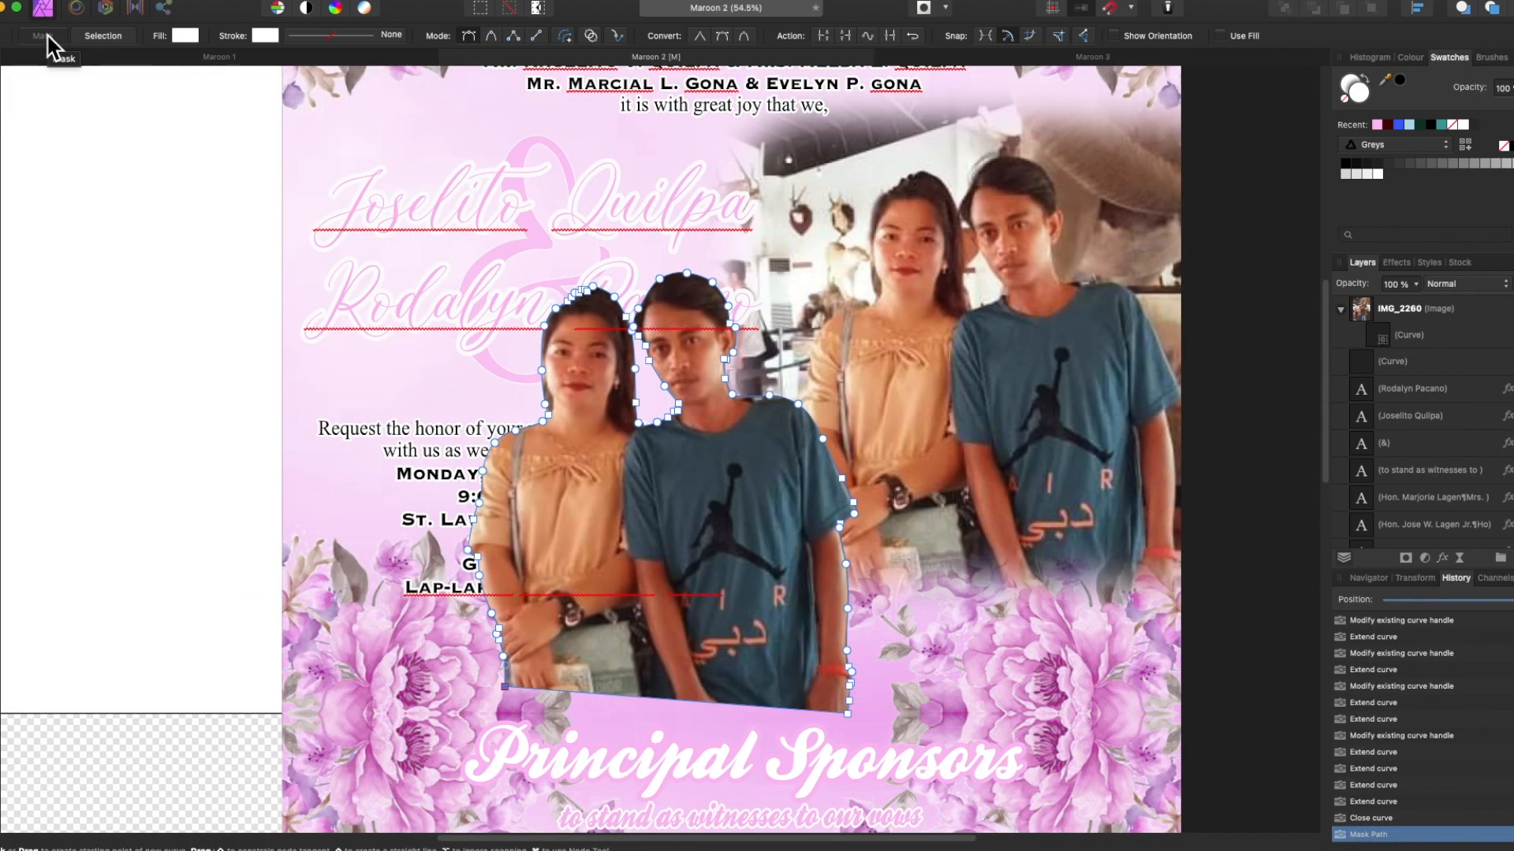
Add a Brightness/Contrast adjustment at 21% nested into the couple photo.
click(1424, 558)
click(1480, 656)
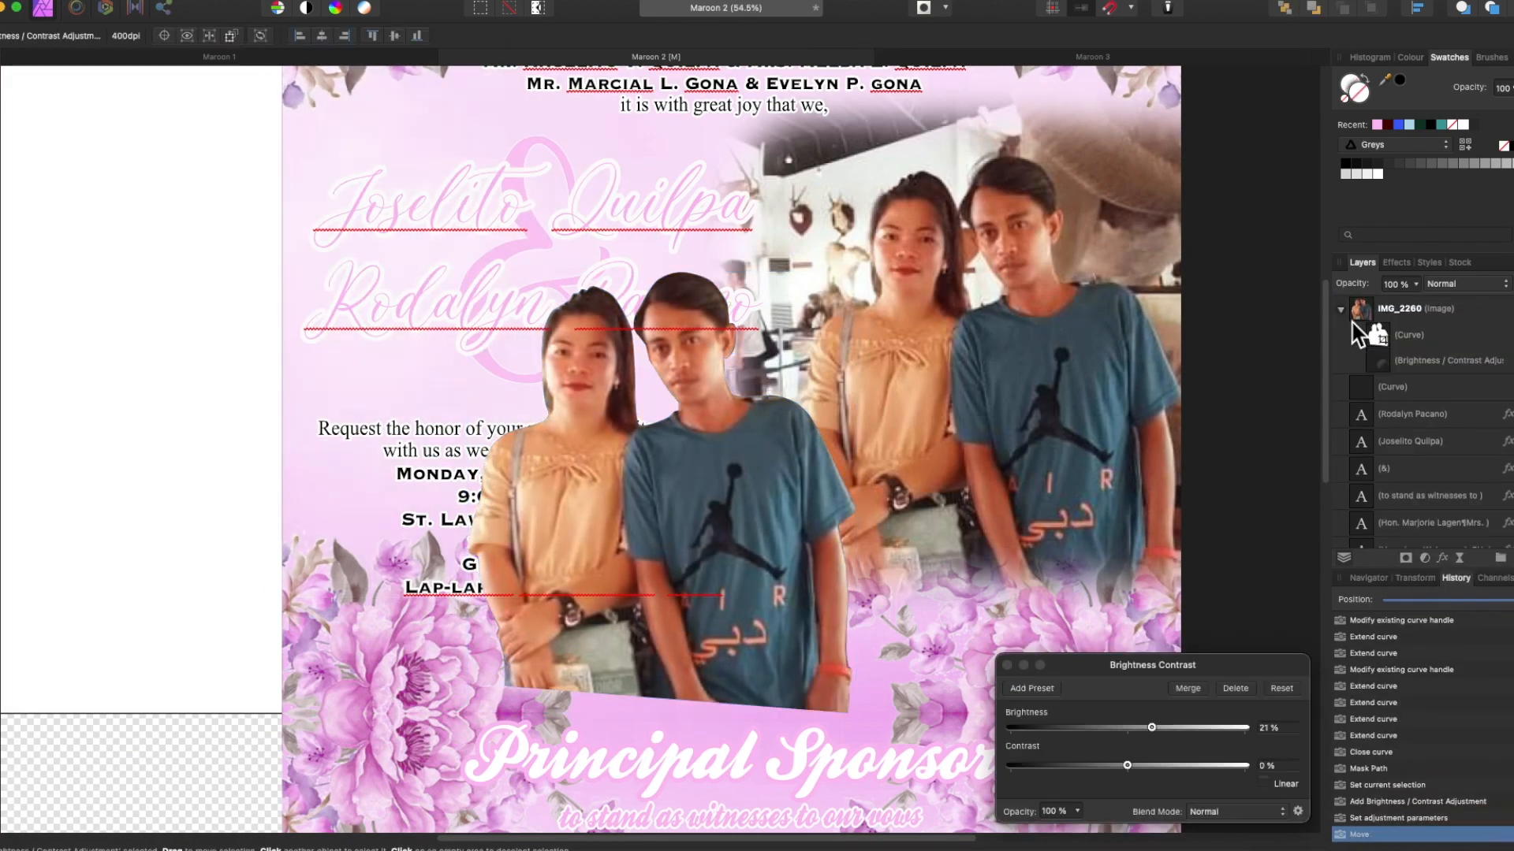
drag(1351, 312, 1387, 335)
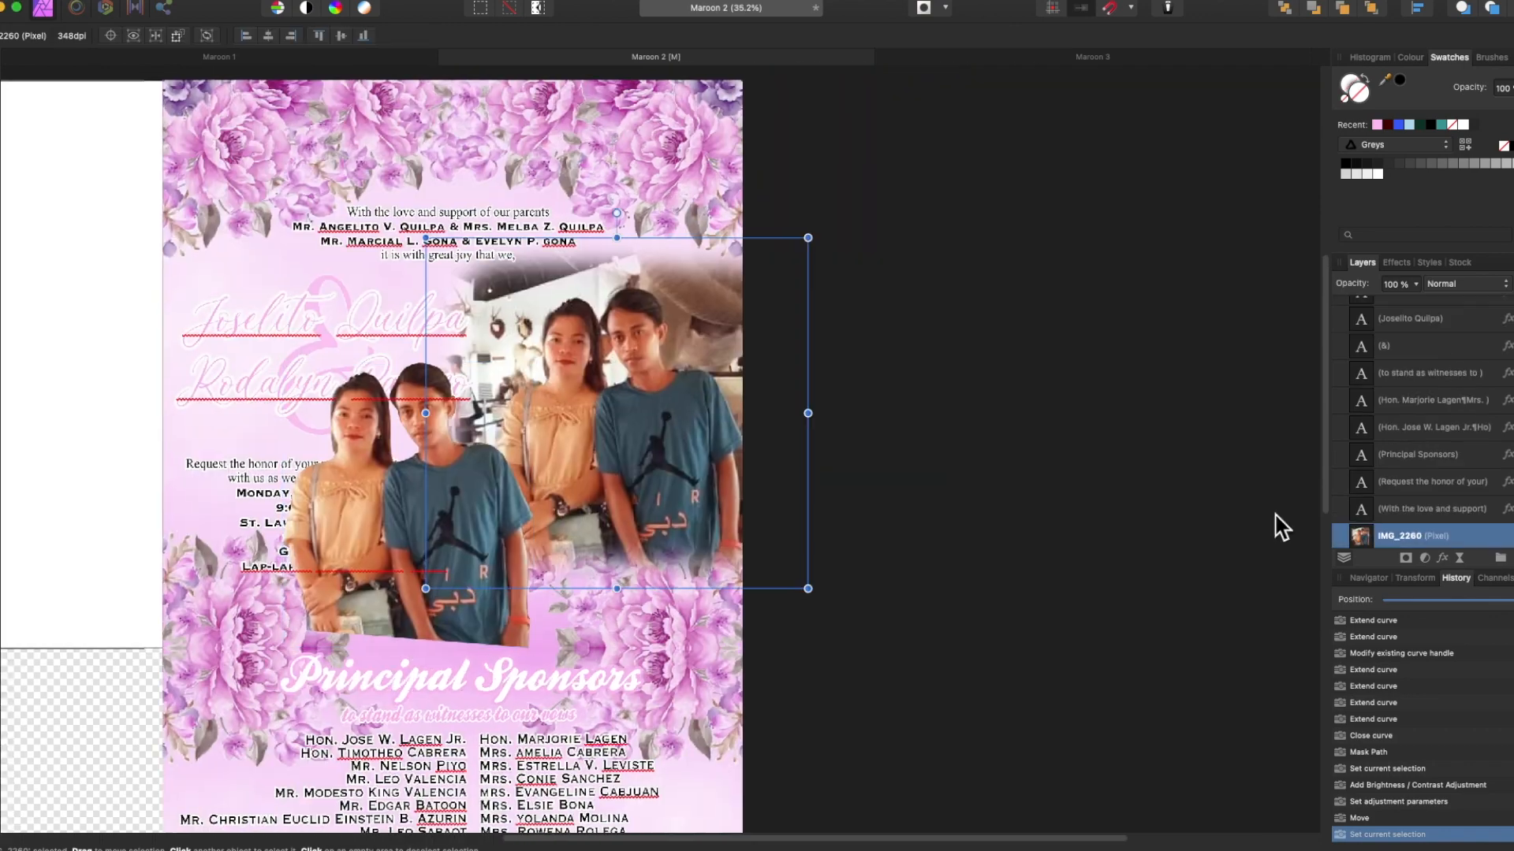
Push the photo flush to the right edge and frame it in a rectangle below the flowers.
click(631, 454)
drag(633, 455, 640, 456)
key(u)
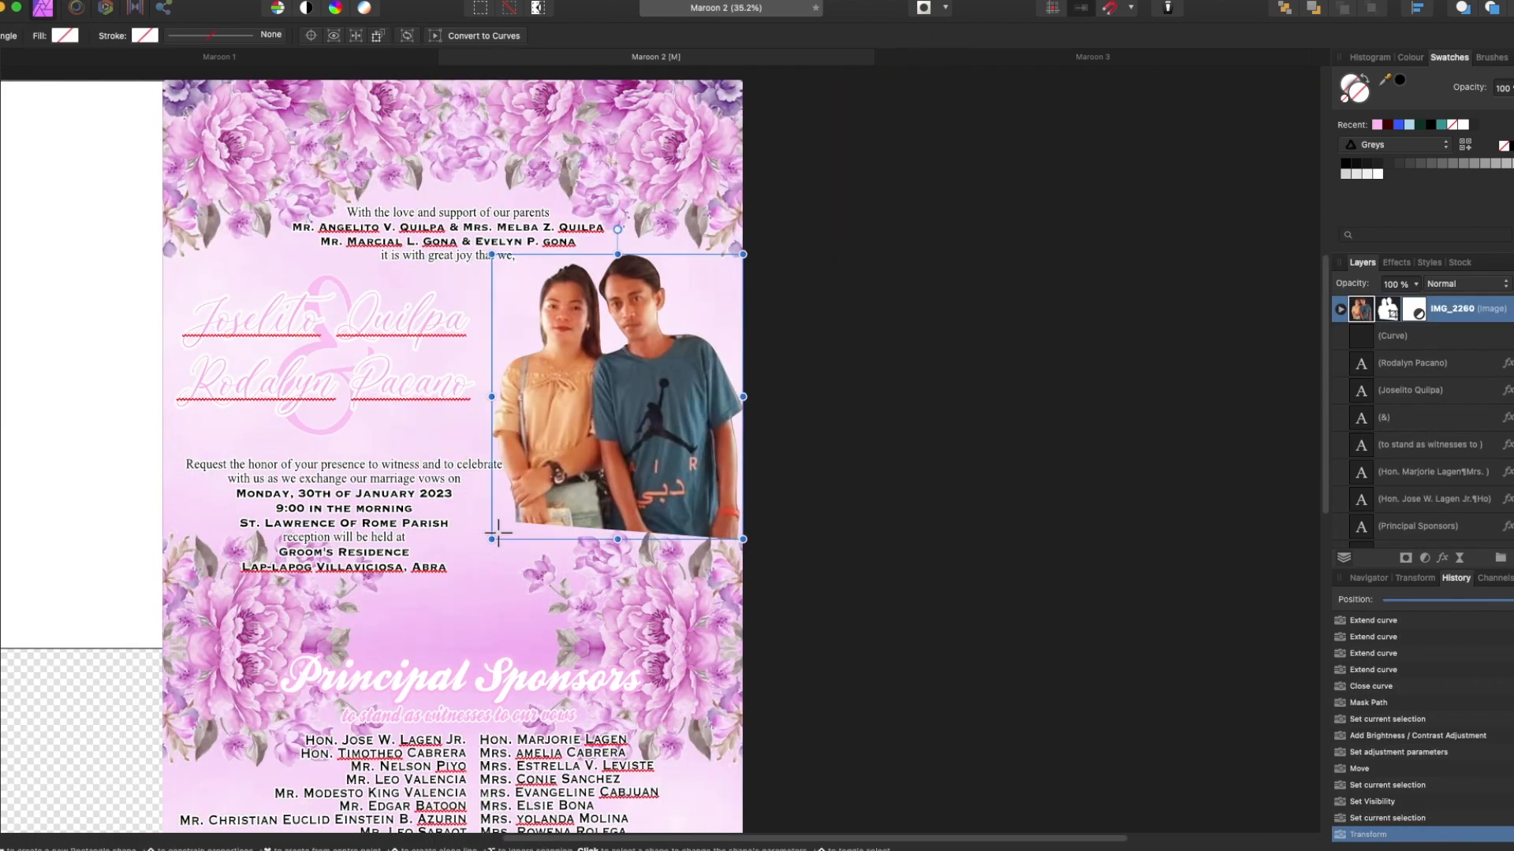
drag(748, 254, 750, 250)
drag(501, 388, 490, 388)
click(1, 118)
drag(749, 524, 779, 553)
drag(670, 442, 662, 452)
drag(1371, 309, 1362, 518)
drag(771, 263, 781, 247)
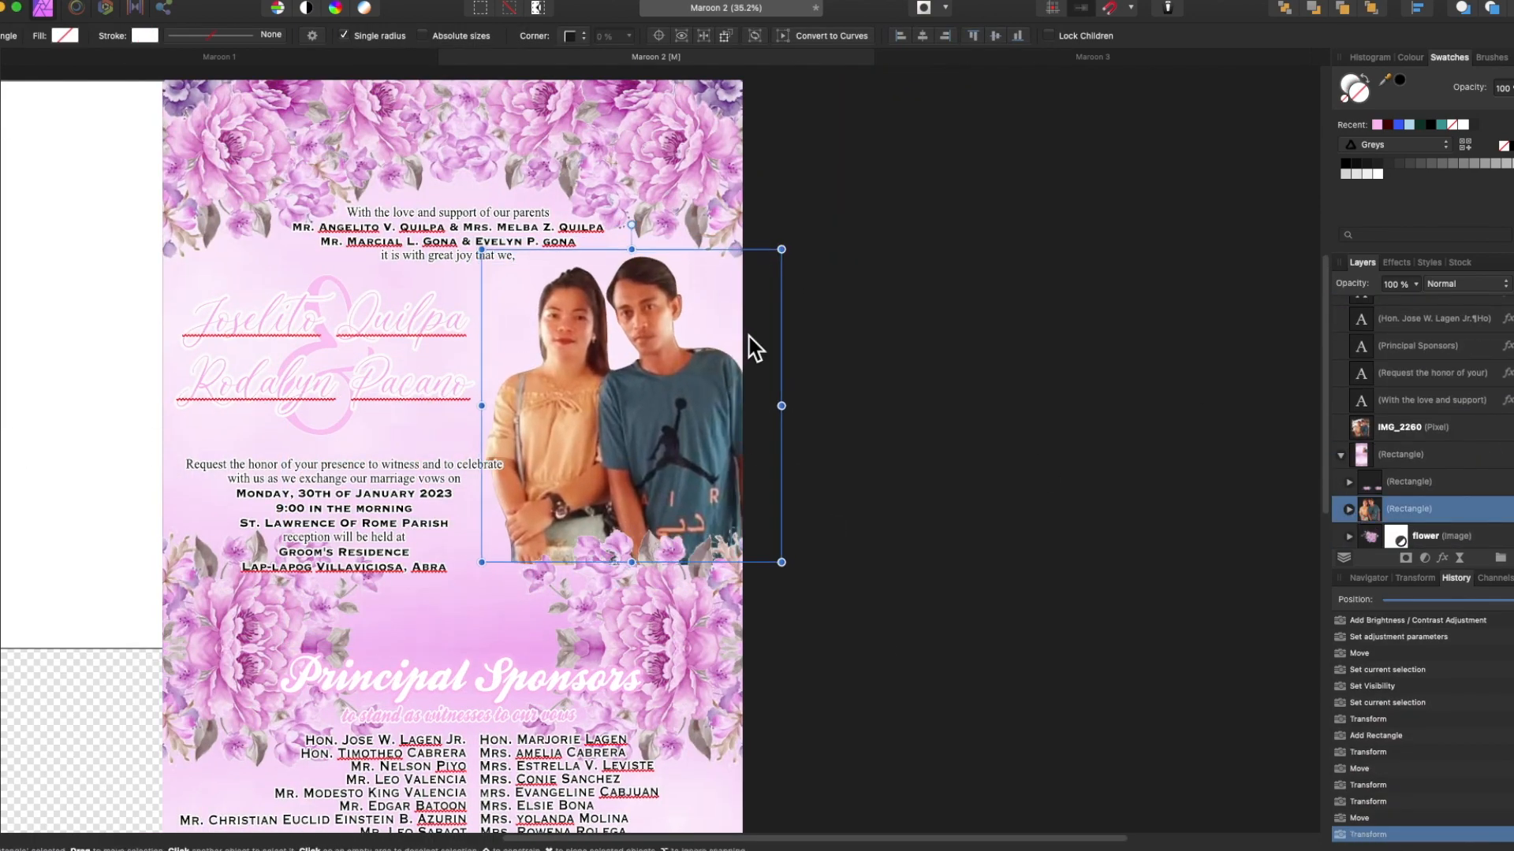
Trace the neckline on the couple photo and mask out the leftover patch by the neck.
click(1349, 509)
scroll(1352, 480, down, 2)
click(1356, 468)
click(1380, 468)
key(p)
scroll(769, 384, up, 10)
click(417, 308)
drag(468, 380, 515, 384)
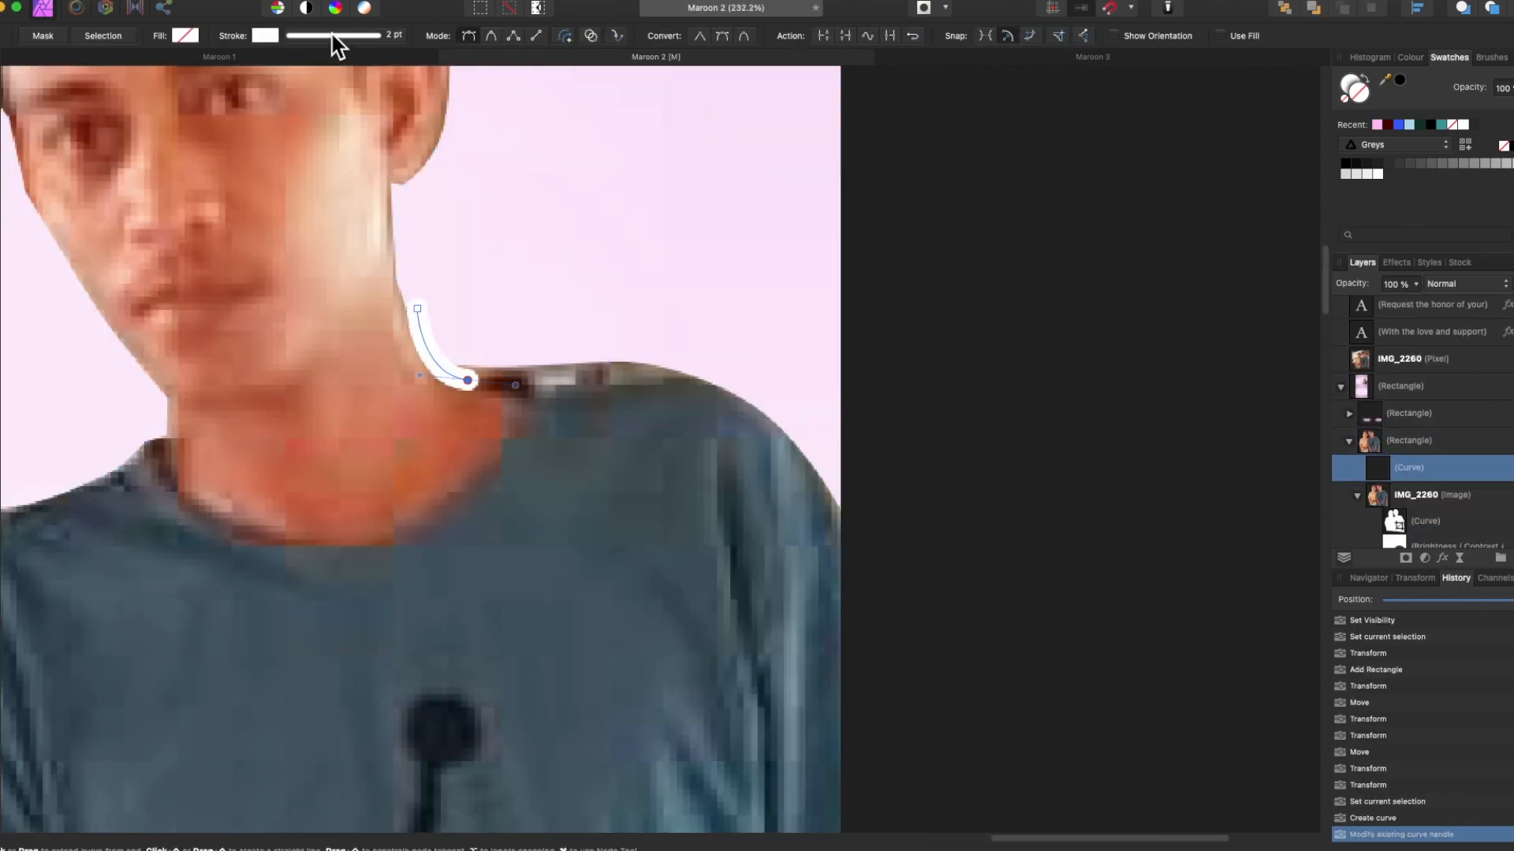
click(103, 36)
key(super+shift+i)
click(1404, 558)
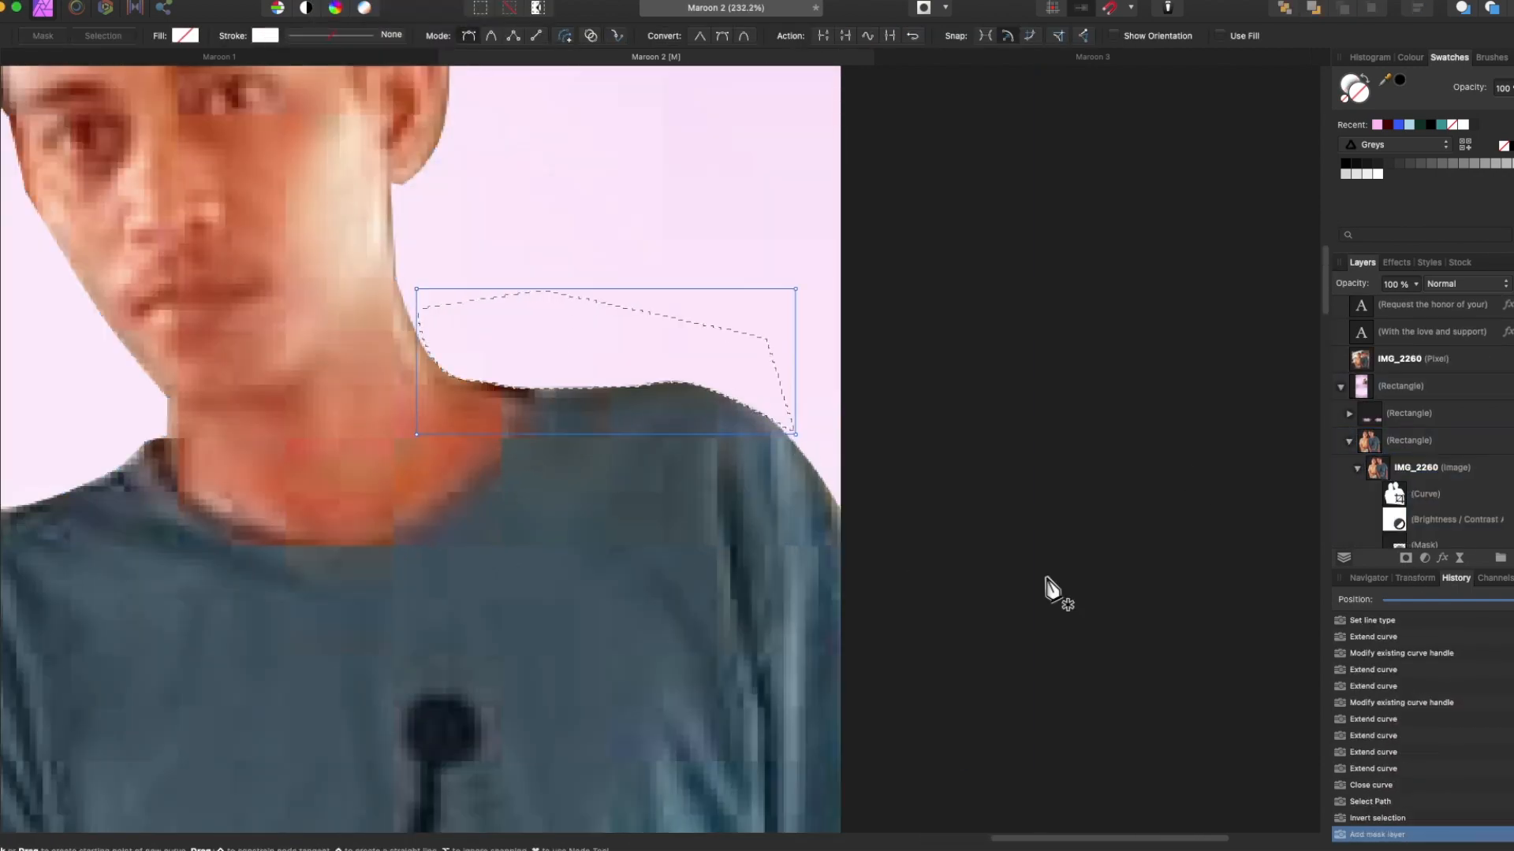
key(super+d)
scroll(1057, 591, down, 10)
key(v)
Move the invitation text block left and narrow it.
click(1349, 442)
scroll(1233, 694, down, 4)
drag(478, 403, 467, 404)
drag(619, 447, 613, 447)
click(526, 296)
Shift both name lines left, narrowing the second line and moving it down.
shift+click(513, 216)
click(238, 36)
drag(464, 281, 456, 281)
click(480, 293)
drag(653, 290, 625, 290)
drag(473, 293, 476, 301)
click(459, 344)
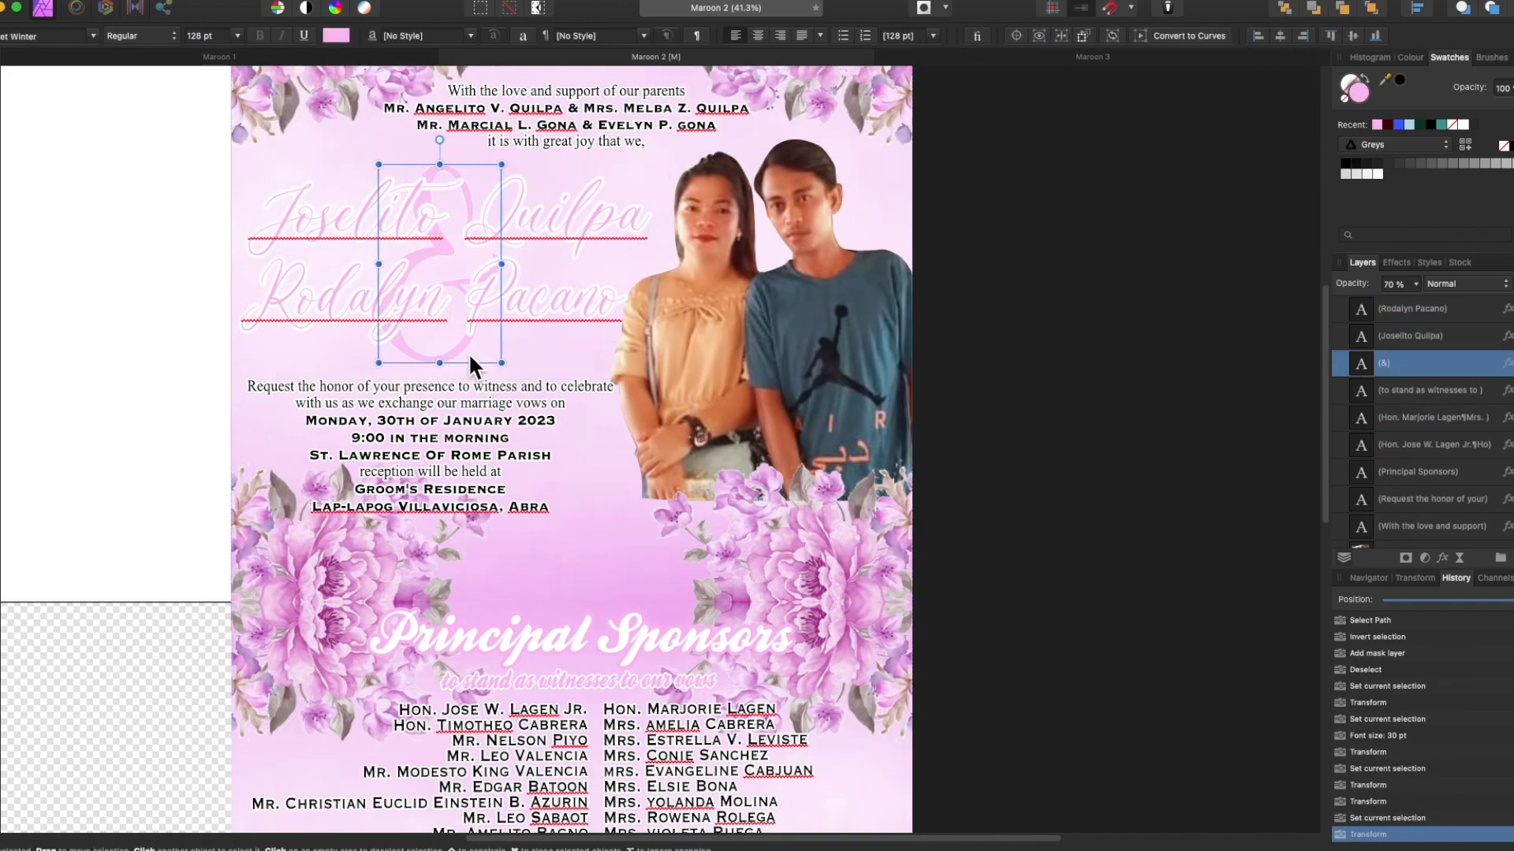
scroll(970, 507, down, 5)
Nudge the flower decorations slightly left and right with Shift+arrow keys.
scroll(1416, 547, down, 3)
click(1376, 424)
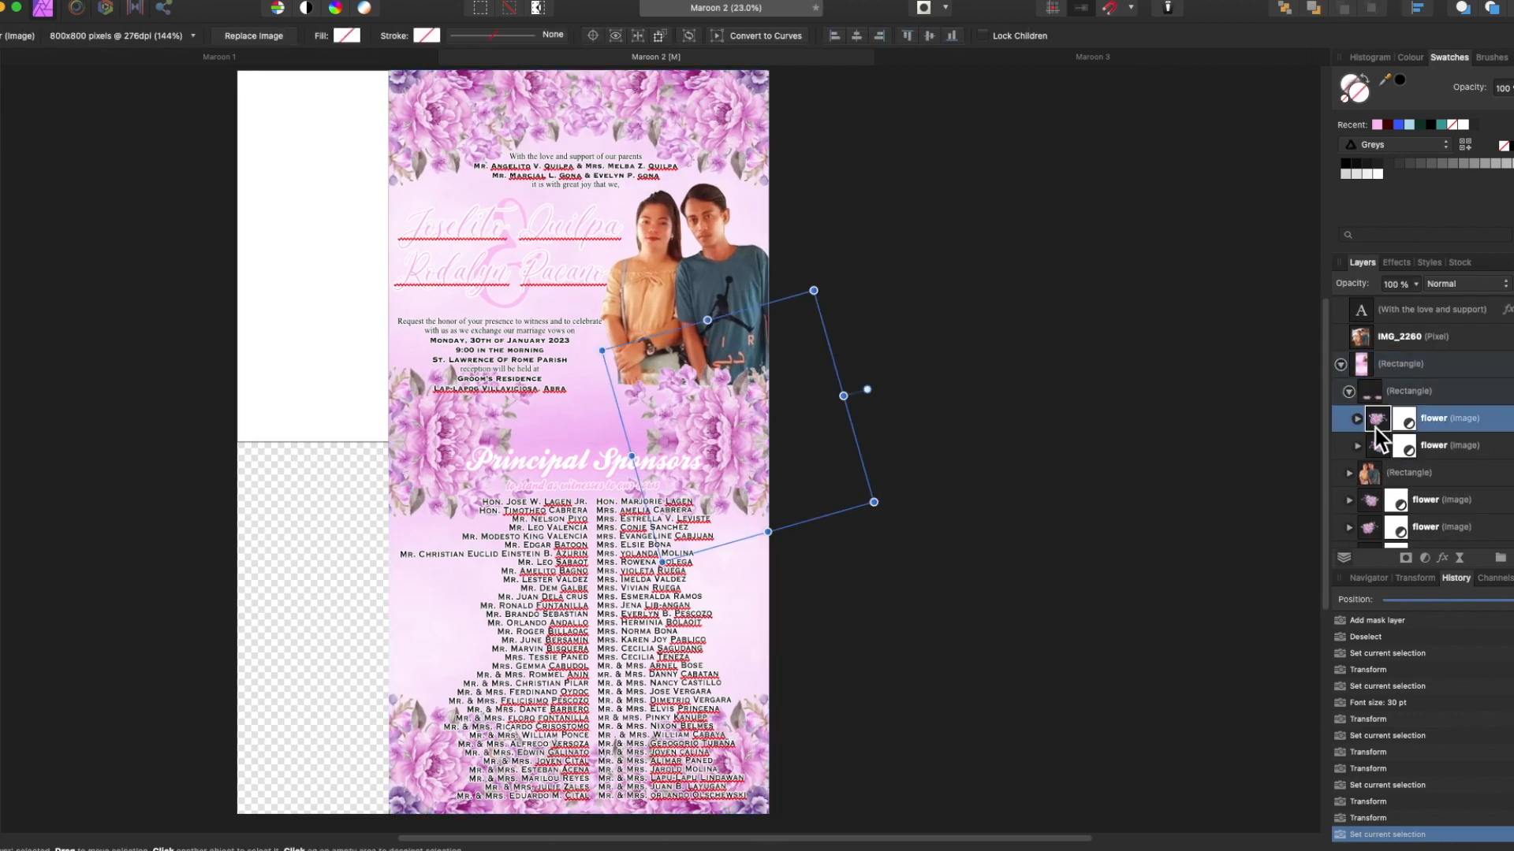
key(shift+Left)
key(shift+Left)
key(shift+Left)
key(shift+Left)
key(shift+Left)
key(shift+Left)
key(shift+Left)
key(shift+Left)
key(shift+Left)
key(shift+Left)
key(shift+Left)
key(shift+Left)
key(shift+Left)
key(shift+Left)
click(1378, 445)
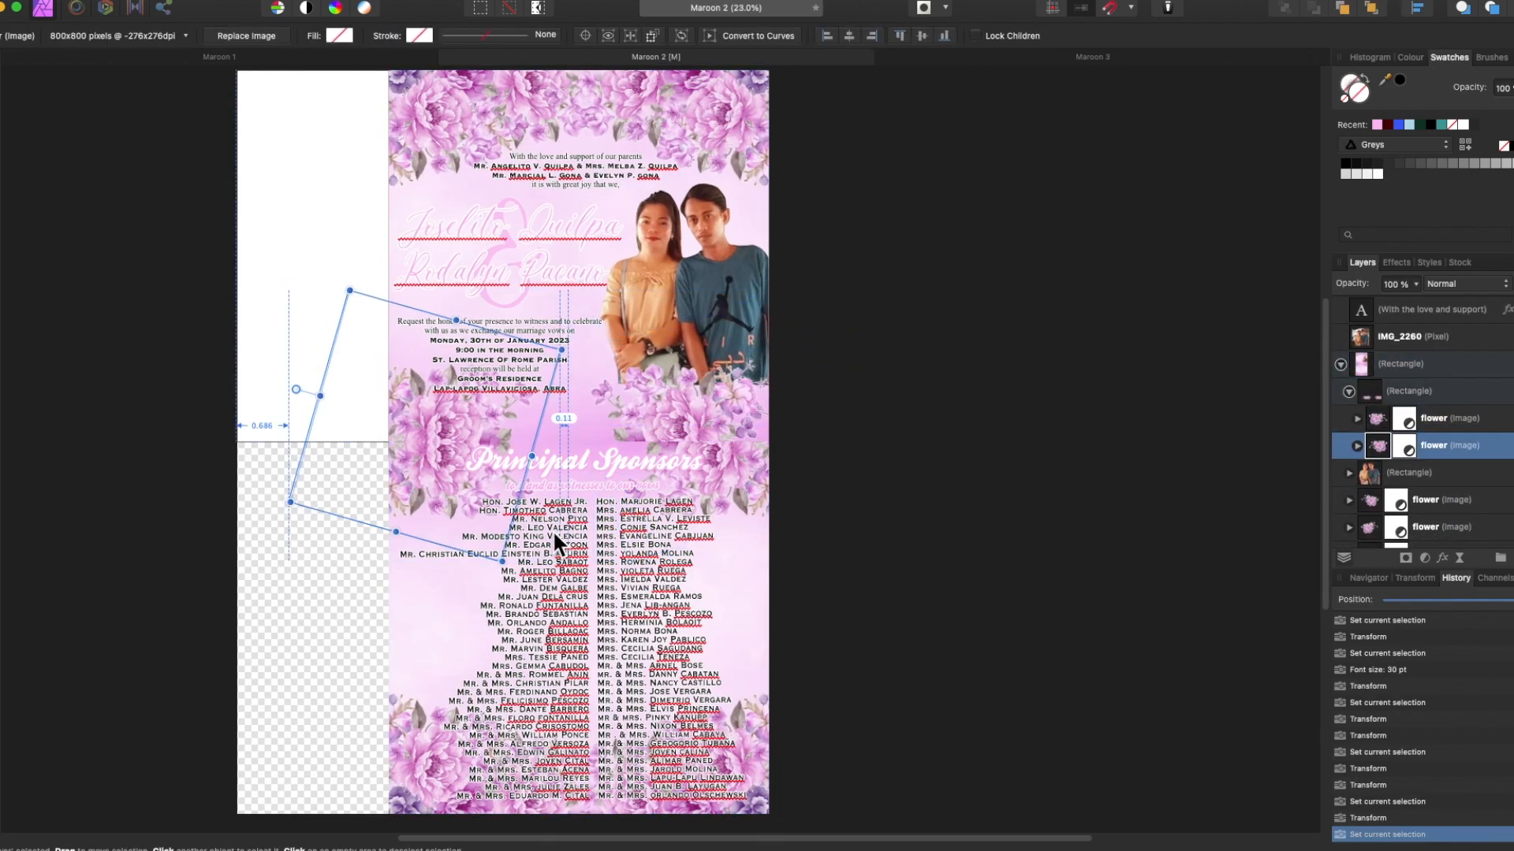
scroll(1376, 406, down, 5)
click(1349, 373)
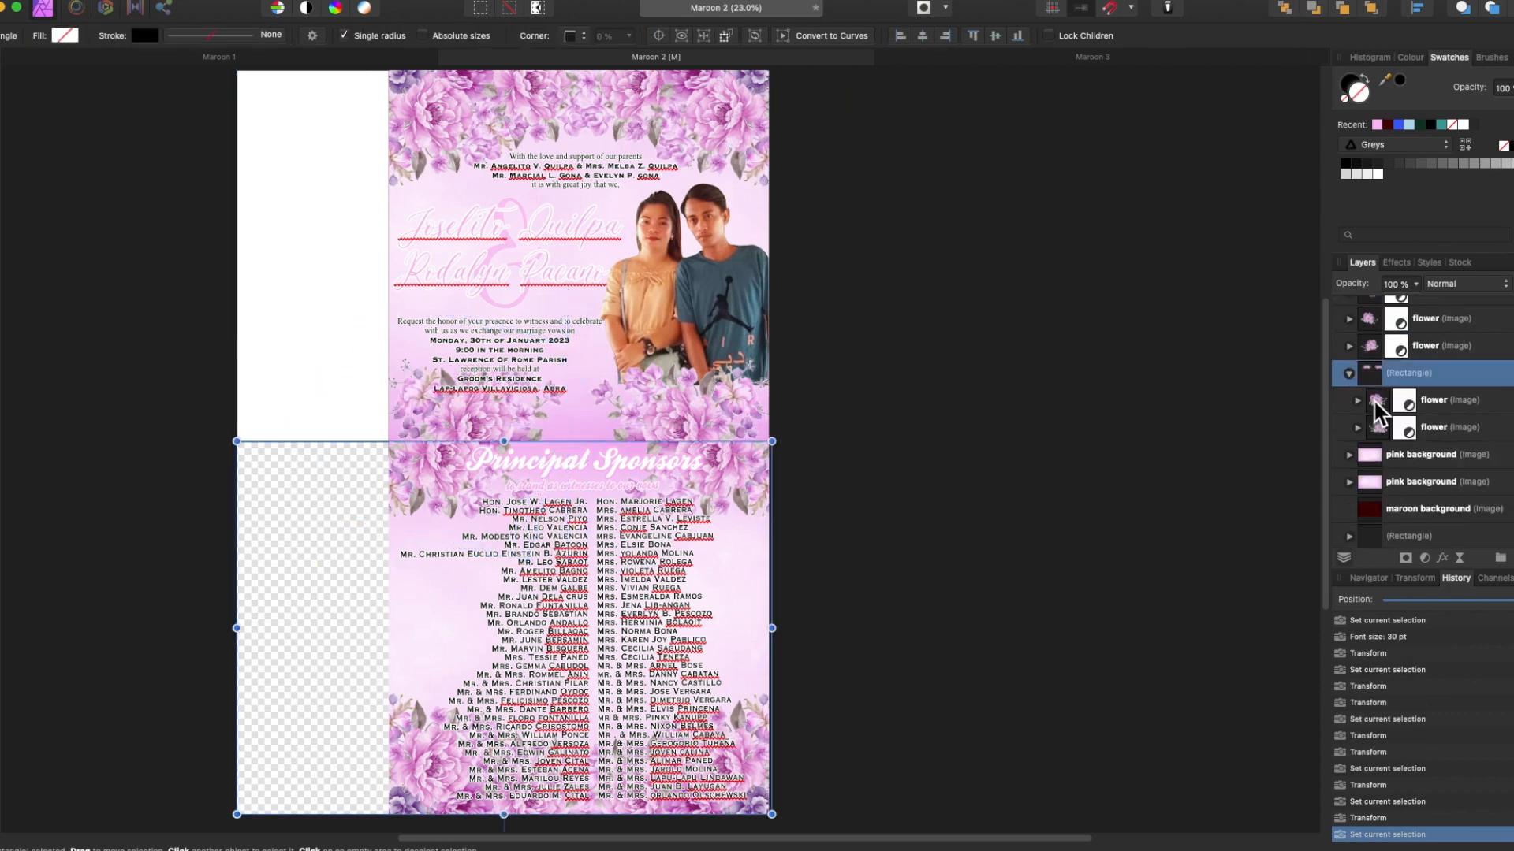
click(1376, 401)
key(shift+Left)
key(shift+Left)
key(shift+Left)
key(shift+Left)
key(shift+Left)
key(shift+Left)
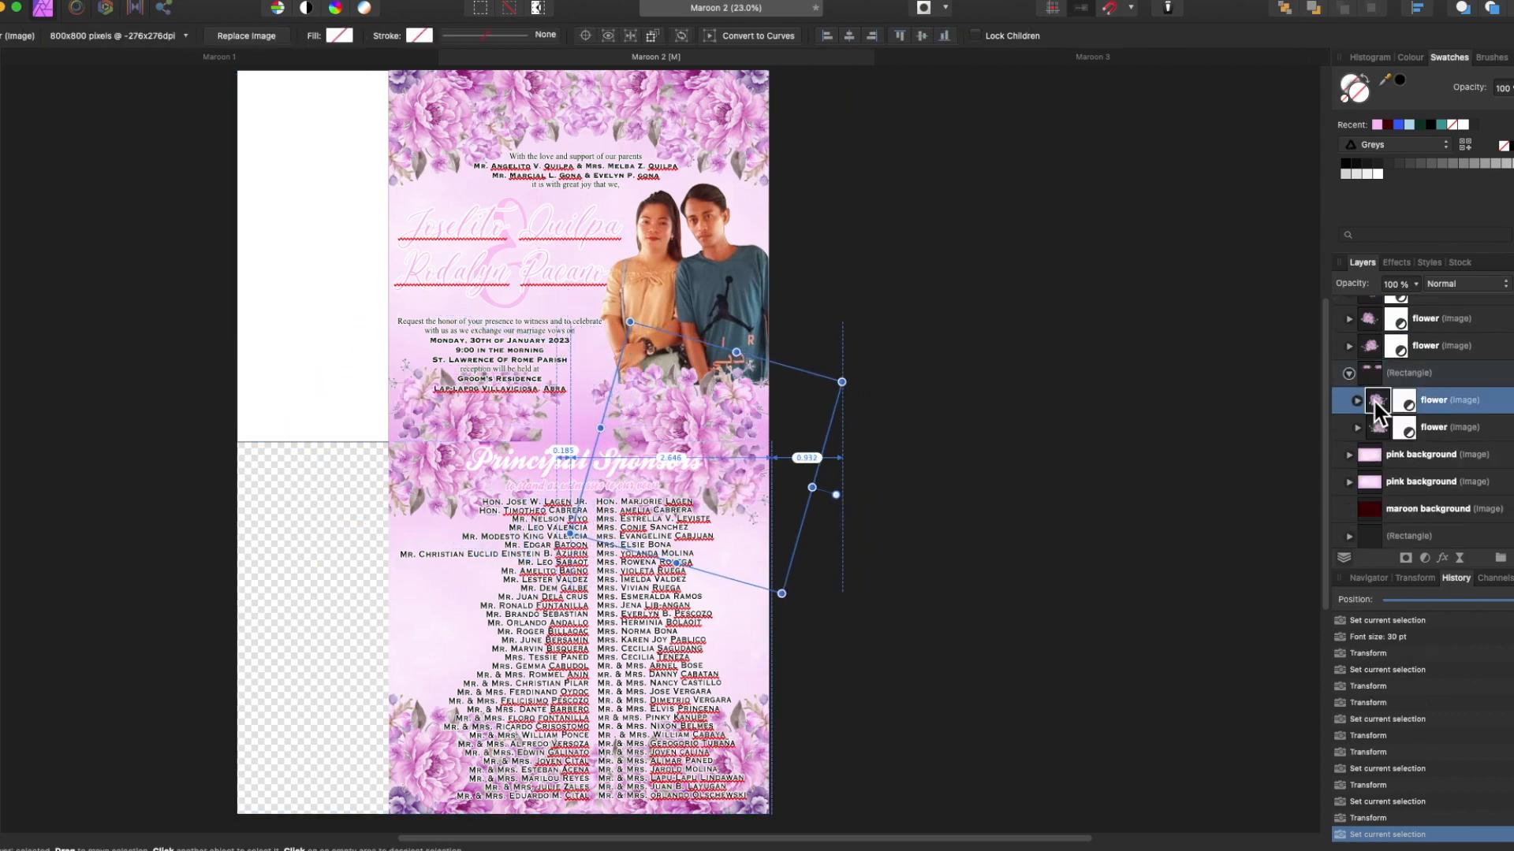
click(1379, 430)
key(shift+Right)
key(shift+Right)
key(shift+Right)
key(shift+Right)
key(shift+Right)
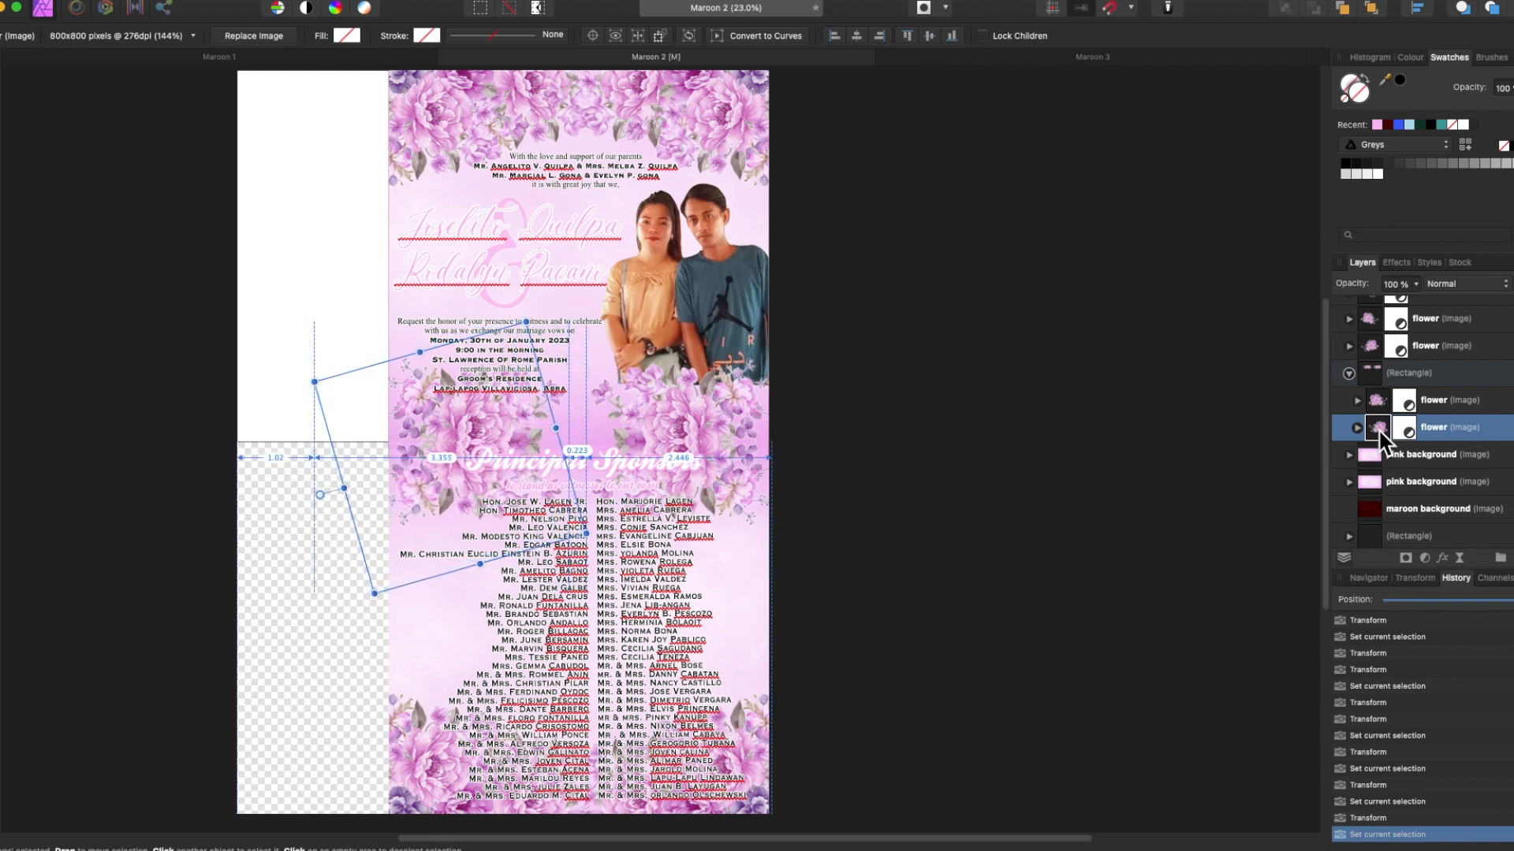
click(1041, 643)
Switch to the Maroon 1 document and inspect its Attire heading, flowers and bride figure.
click(215, 56)
key(h)
right_click(521, 292)
right_click(772, 404)
key(v)
click(681, 436)
scroll(782, 458, up, 3)
right_click(782, 457)
scroll(842, 514, up, 3)
right_click(820, 285)
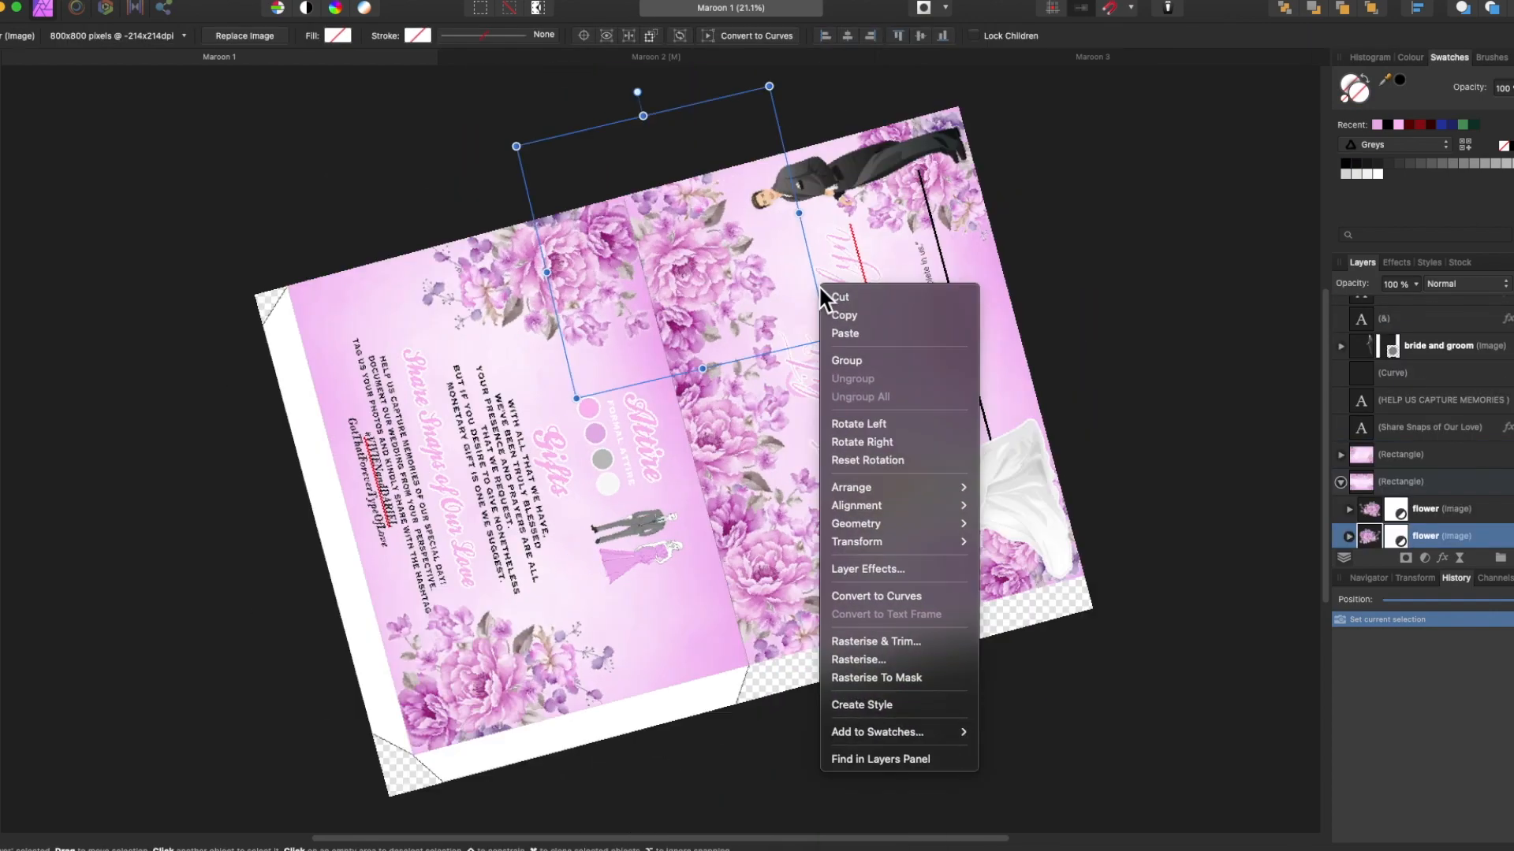
scroll(818, 285, up, 3)
right_click(936, 468)
Straighten the page view and delete the Share Snaps heading and hashtag paragraph.
scroll(937, 470, up, 3)
right_click(797, 463)
click(844, 640)
click(623, 659)
shift+click(604, 607)
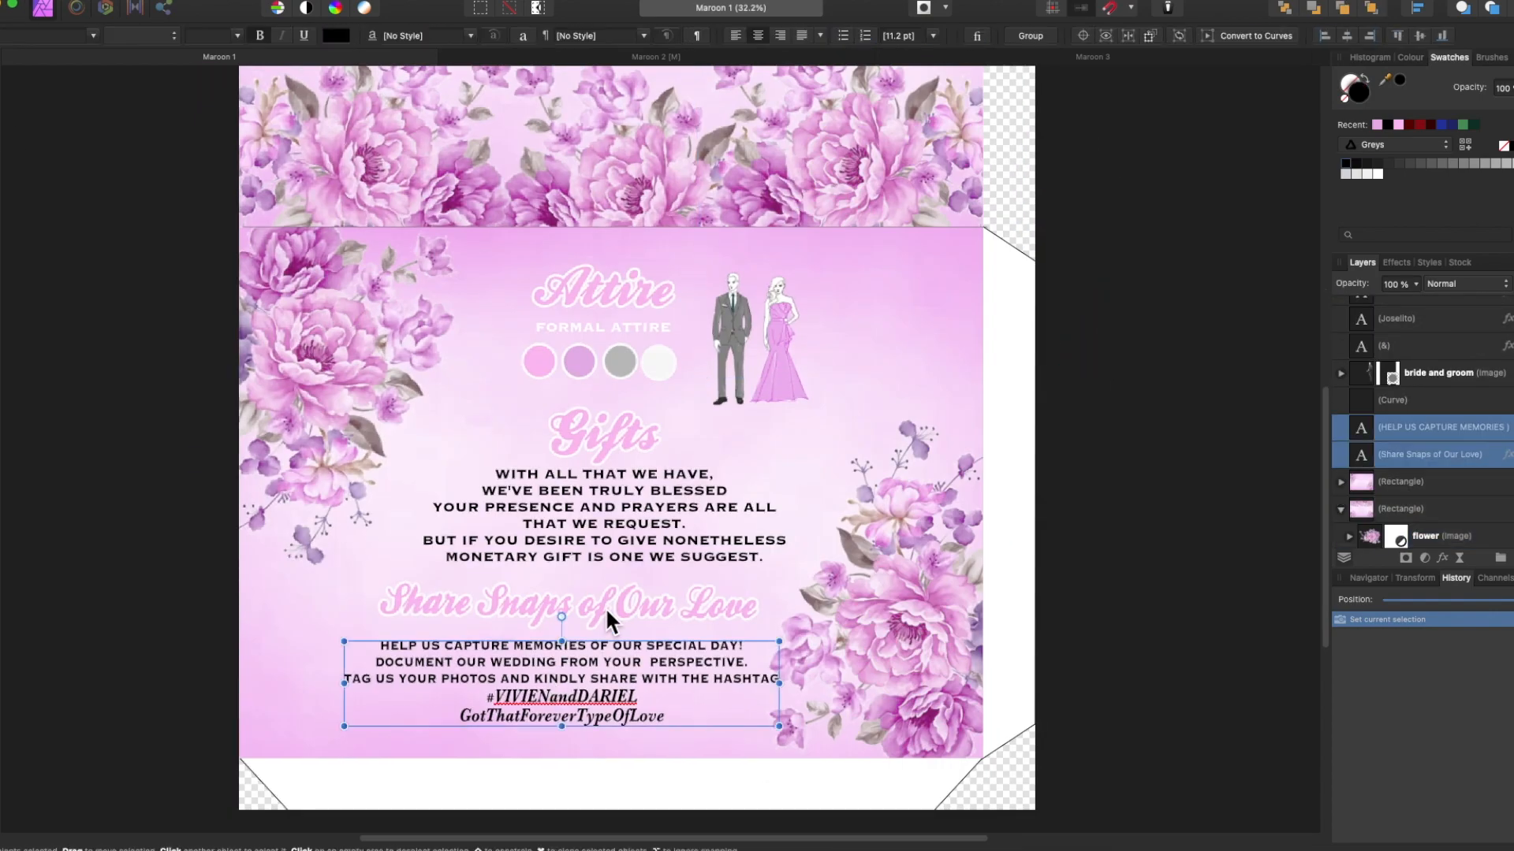
key(Delete)
Move the Gifts heading and paragraph down and left into the freed space.
click(587, 507)
shift+click(577, 441)
drag(577, 441, 510, 560)
click(539, 361)
Shift the attire group and Attire heading down, and fill FORMAL ATTIRE black.
scroll(1408, 376, up, 5)
shift+click(1361, 340)
drag(658, 363, 653, 394)
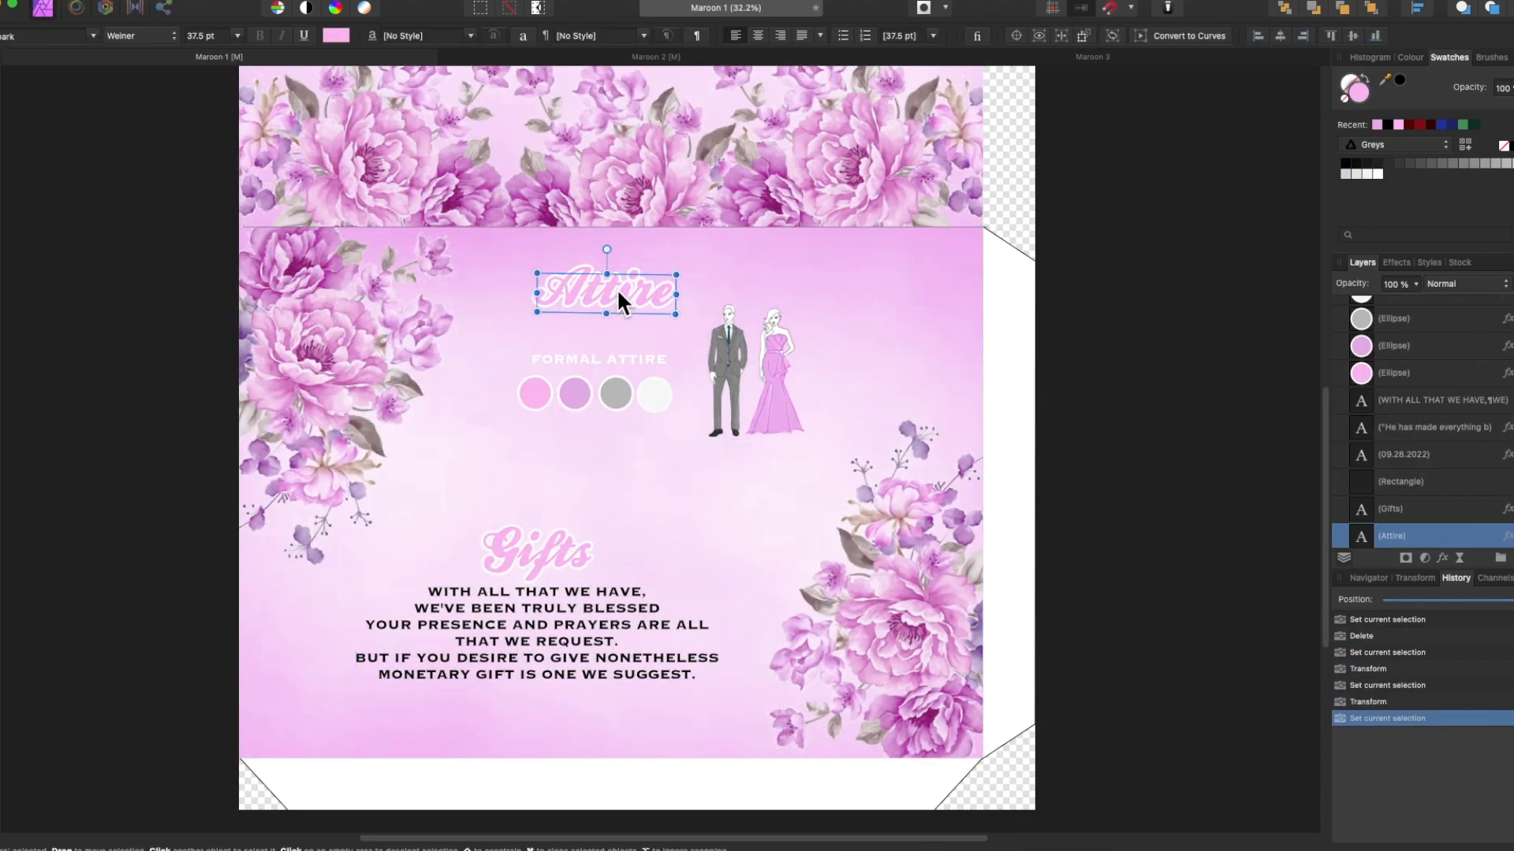
drag(617, 286, 620, 312)
click(599, 360)
click(1345, 163)
click(640, 444)
Replace the Attire heading text with 'Dress Code'.
click(539, 554)
click(2, 108)
double_click(675, 312)
text(Dress Code)
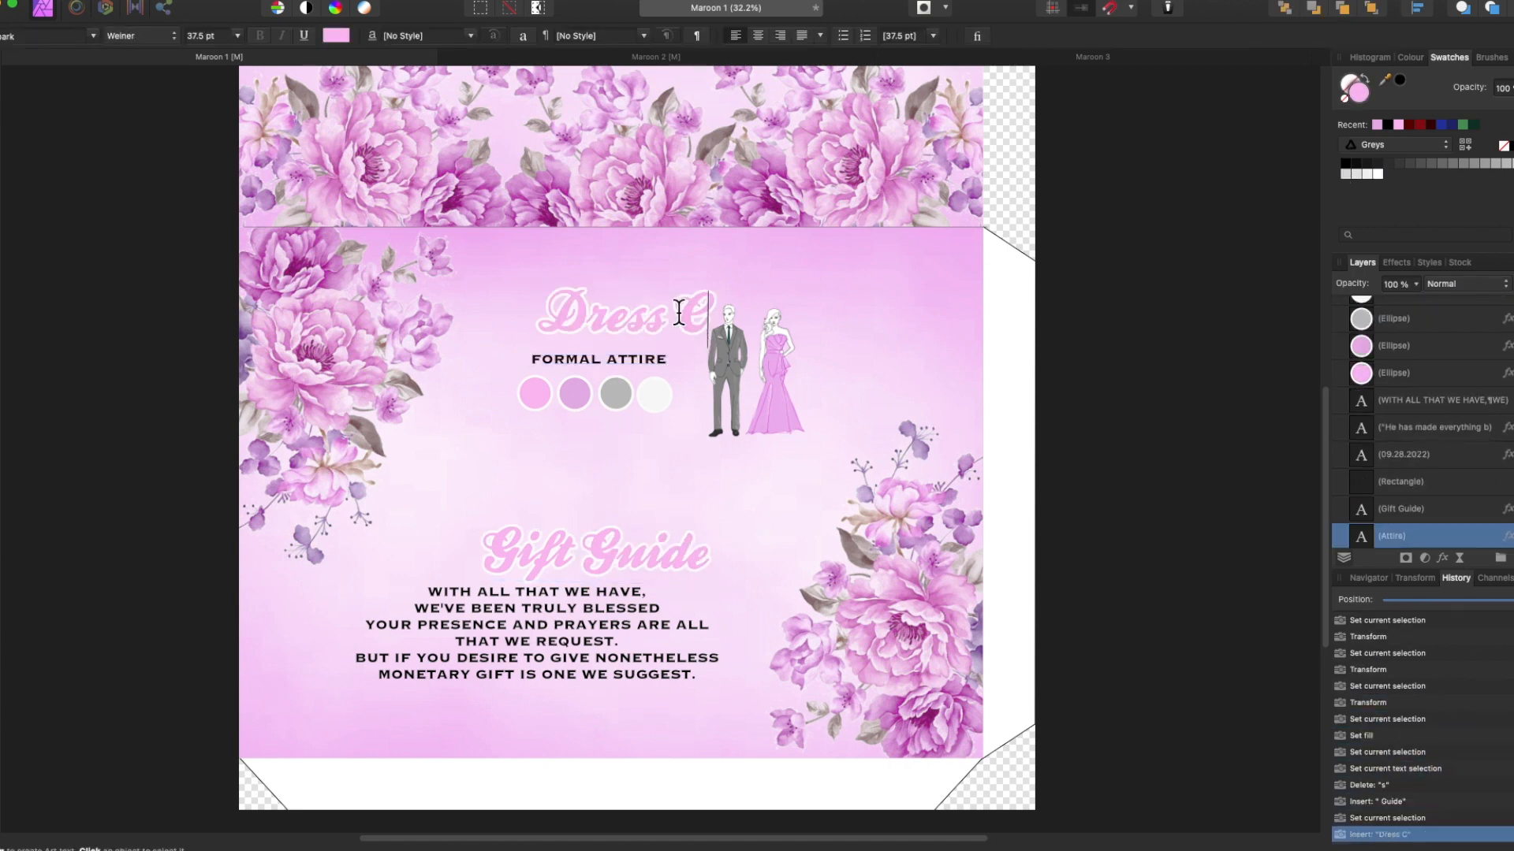
Centre the Gift Guide heading above its paragraph and move the section up.
click(2, 107)
drag(594, 555, 536, 551)
shift+click(552, 647)
drag(551, 647, 549, 635)
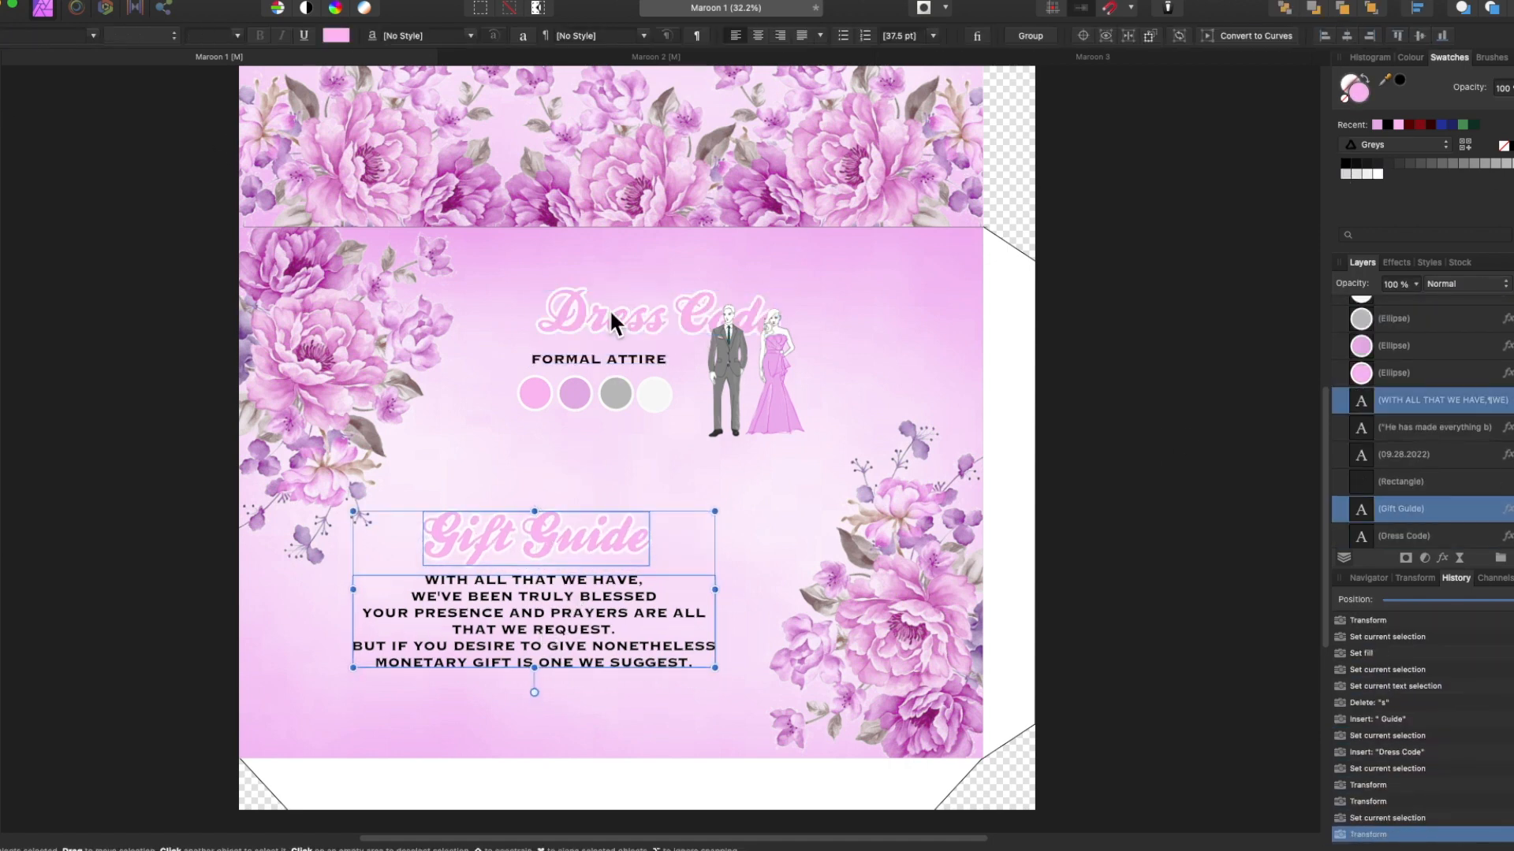
Move the attire figures, FORMAL ATTIRE label and colour dots lower in the Dress Code block.
drag(612, 317, 566, 317)
click(771, 371)
drag(1362, 396, 1361, 429)
shift+click(1361, 391)
drag(713, 399, 698, 436)
click(1421, 525)
shift+click(1419, 418)
drag(615, 393, 612, 410)
Centre the Dress Code heading over its section and deselect everything.
drag(629, 321, 608, 340)
scroll(1422, 436, up, 5)
click(1422, 390)
drag(777, 411, 768, 425)
drag(622, 326, 638, 325)
click(1199, 531)
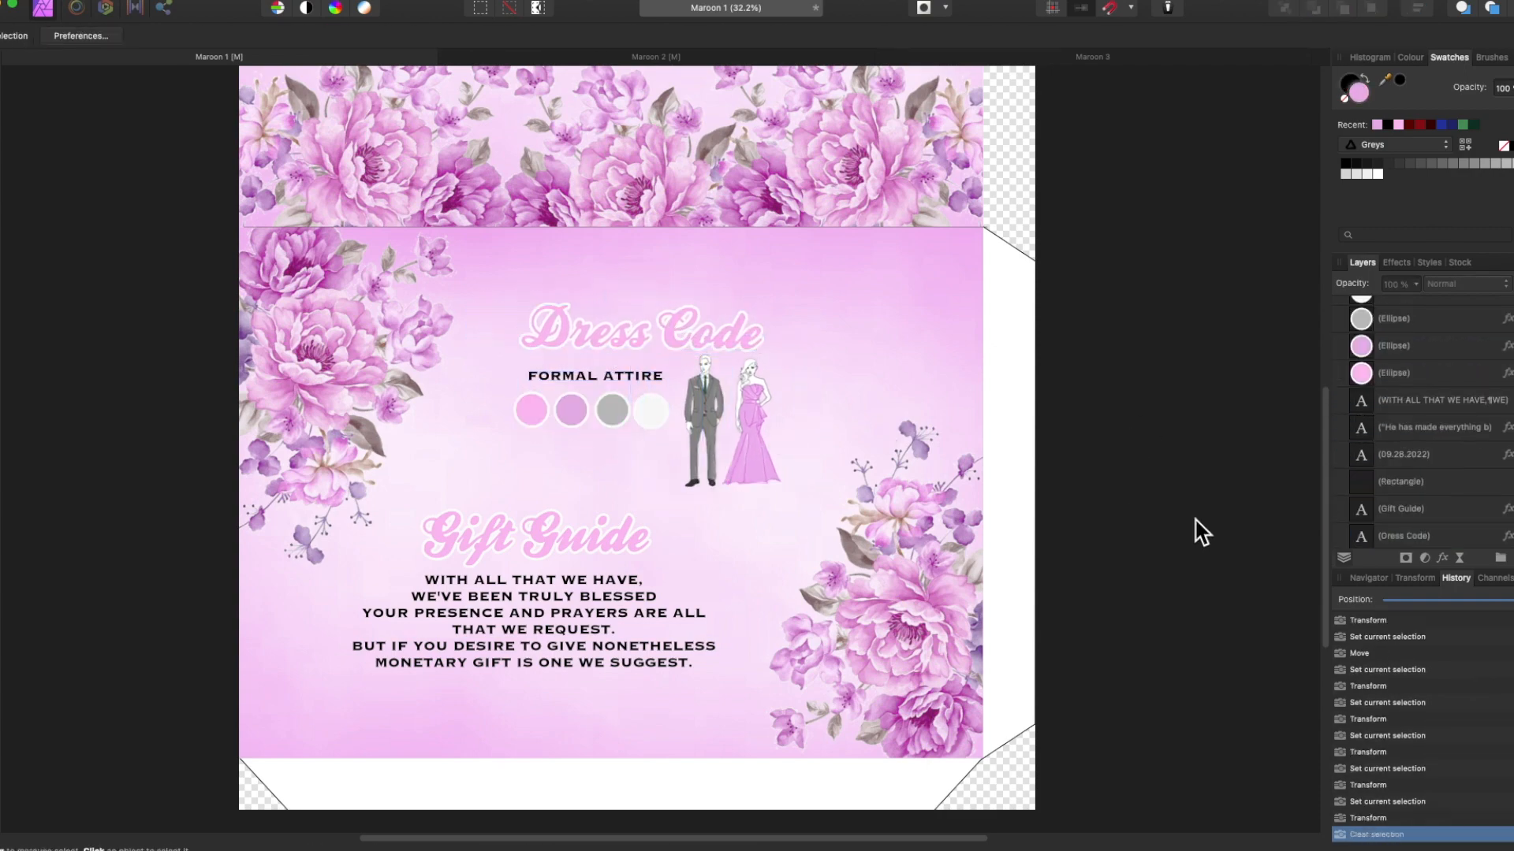